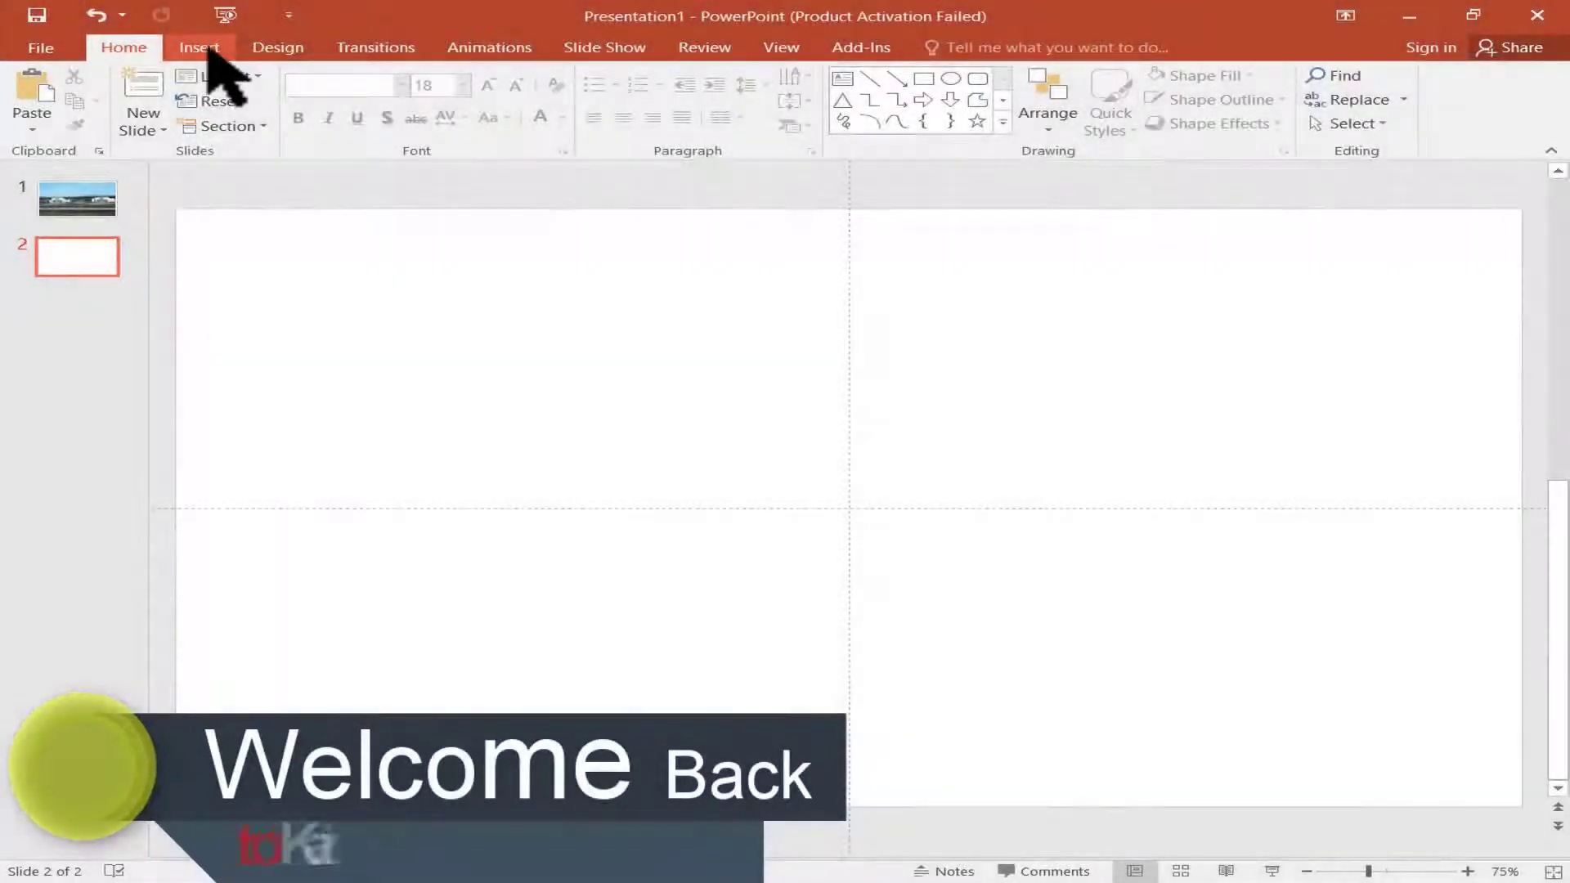
# - Draw a tall blue rectangle right of centre and place a copy beside it on the left
pyautogui.click(199, 47)
pyautogui.click(388, 107)
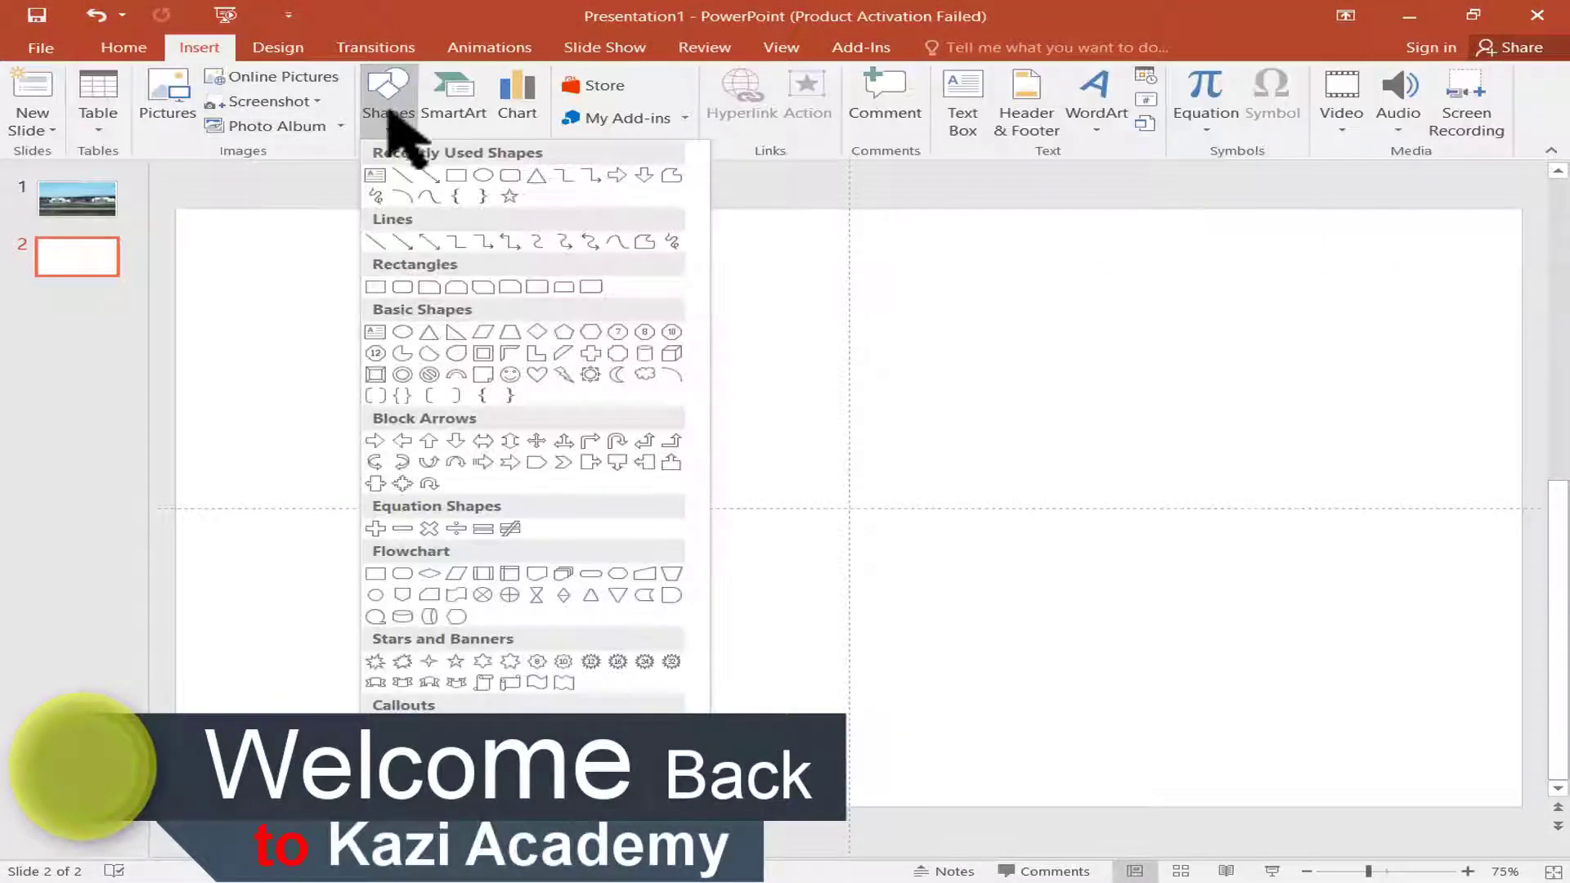
pyautogui.click(456, 175)
pyautogui.moveTo(768, 404); pyautogui.dragTo(987, 804)
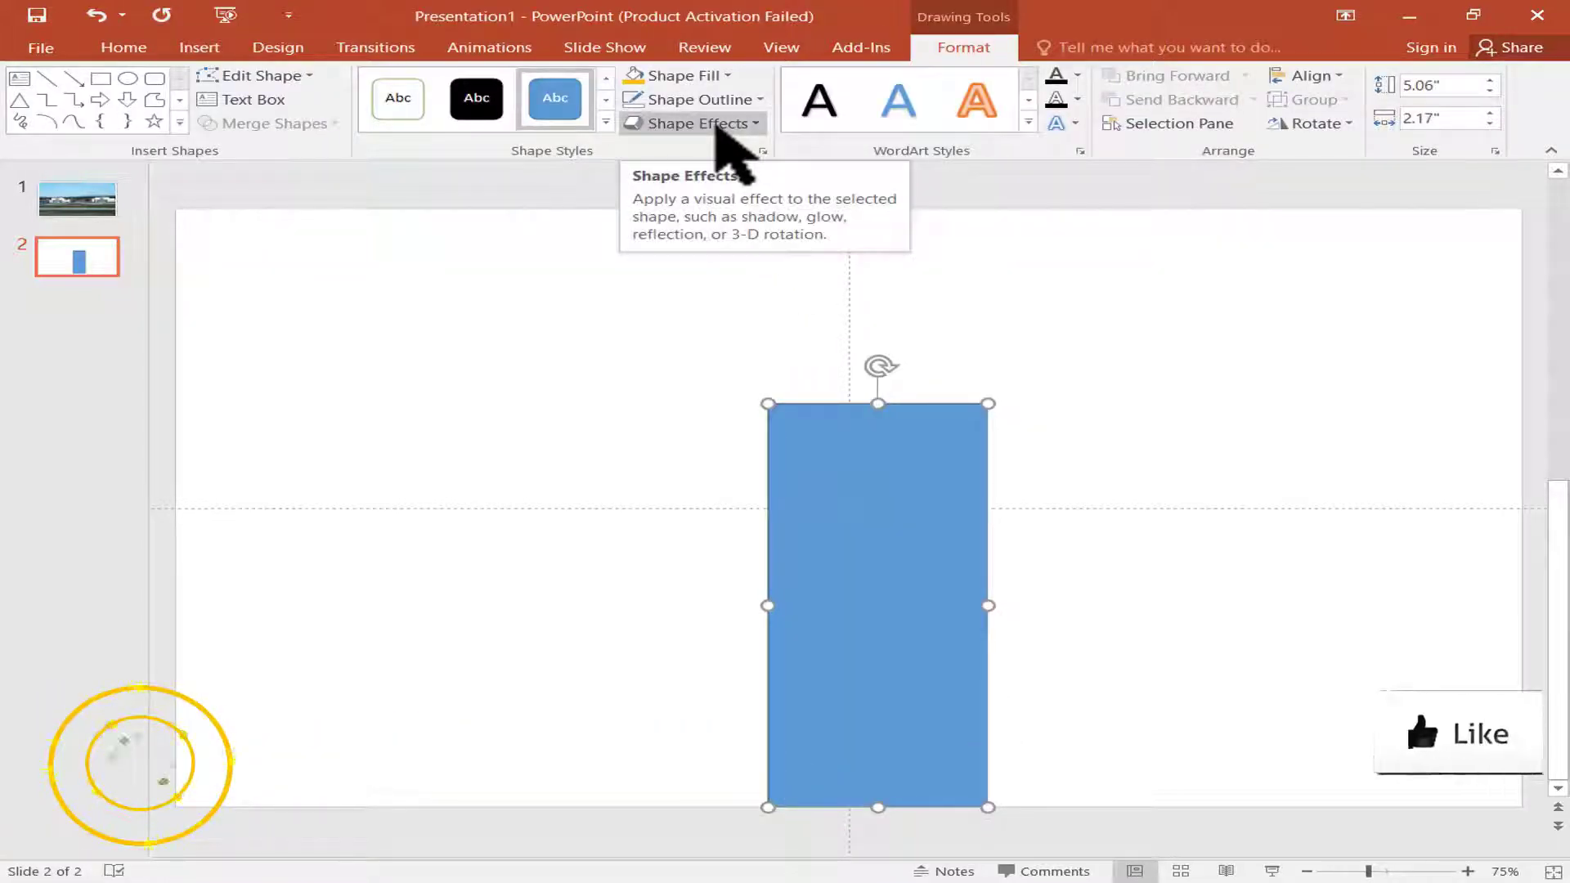
pyautogui.moveTo(929, 615); pyautogui.dragTo(711, 615)
pyautogui.click(718, 253)
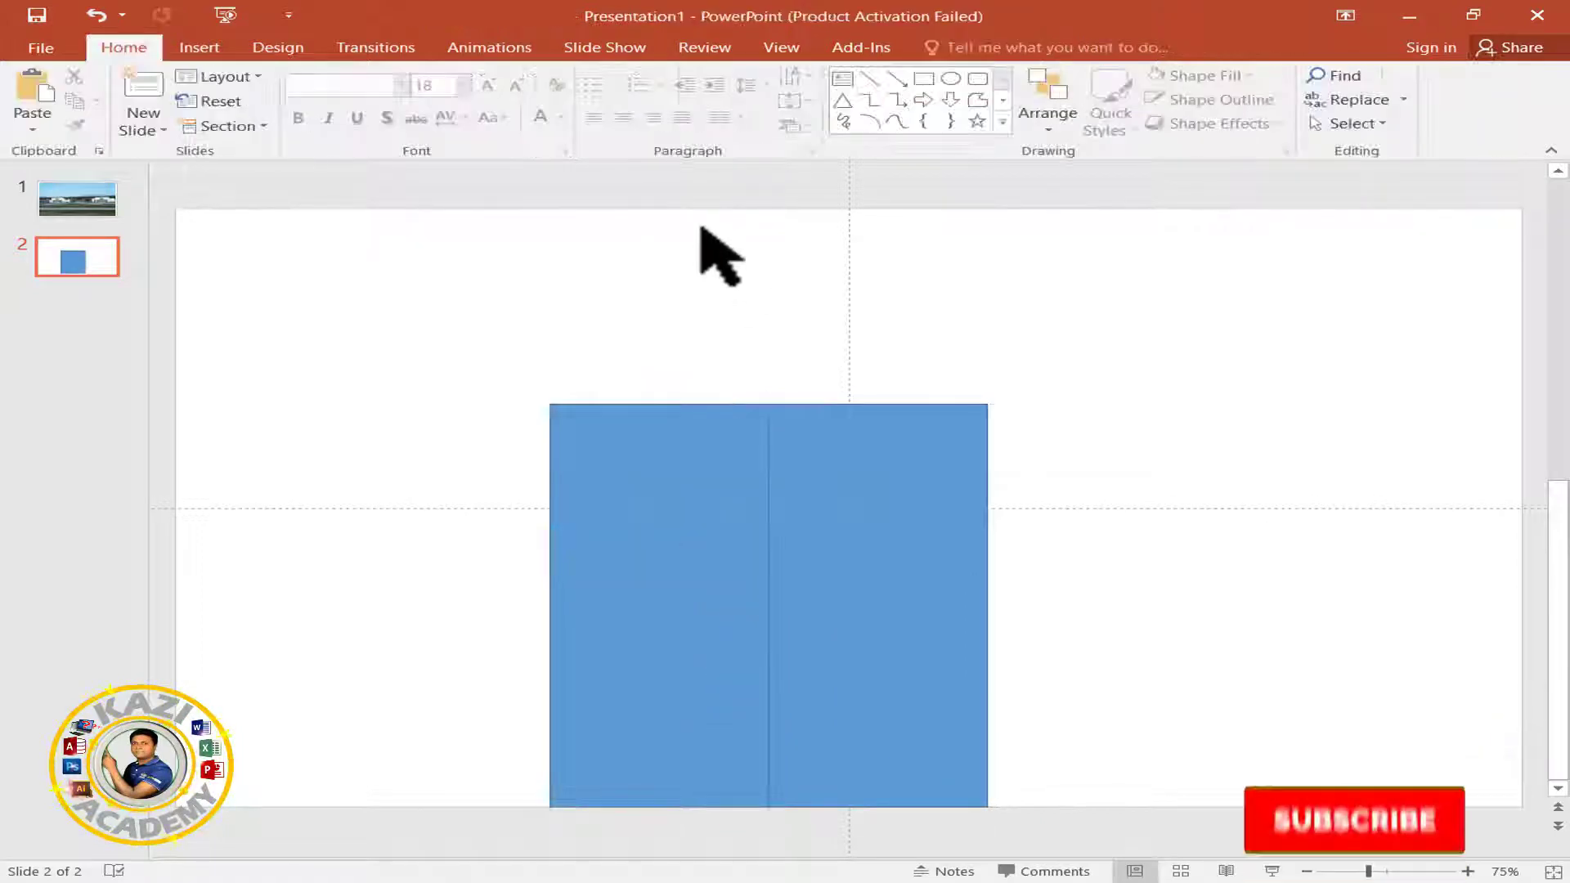
# - Draw another rectangle, tilt and stretch it across the pair's tops, then duplicate it up-right
pyautogui.click(200, 47)
pyautogui.click(385, 103)
pyautogui.click(455, 195)
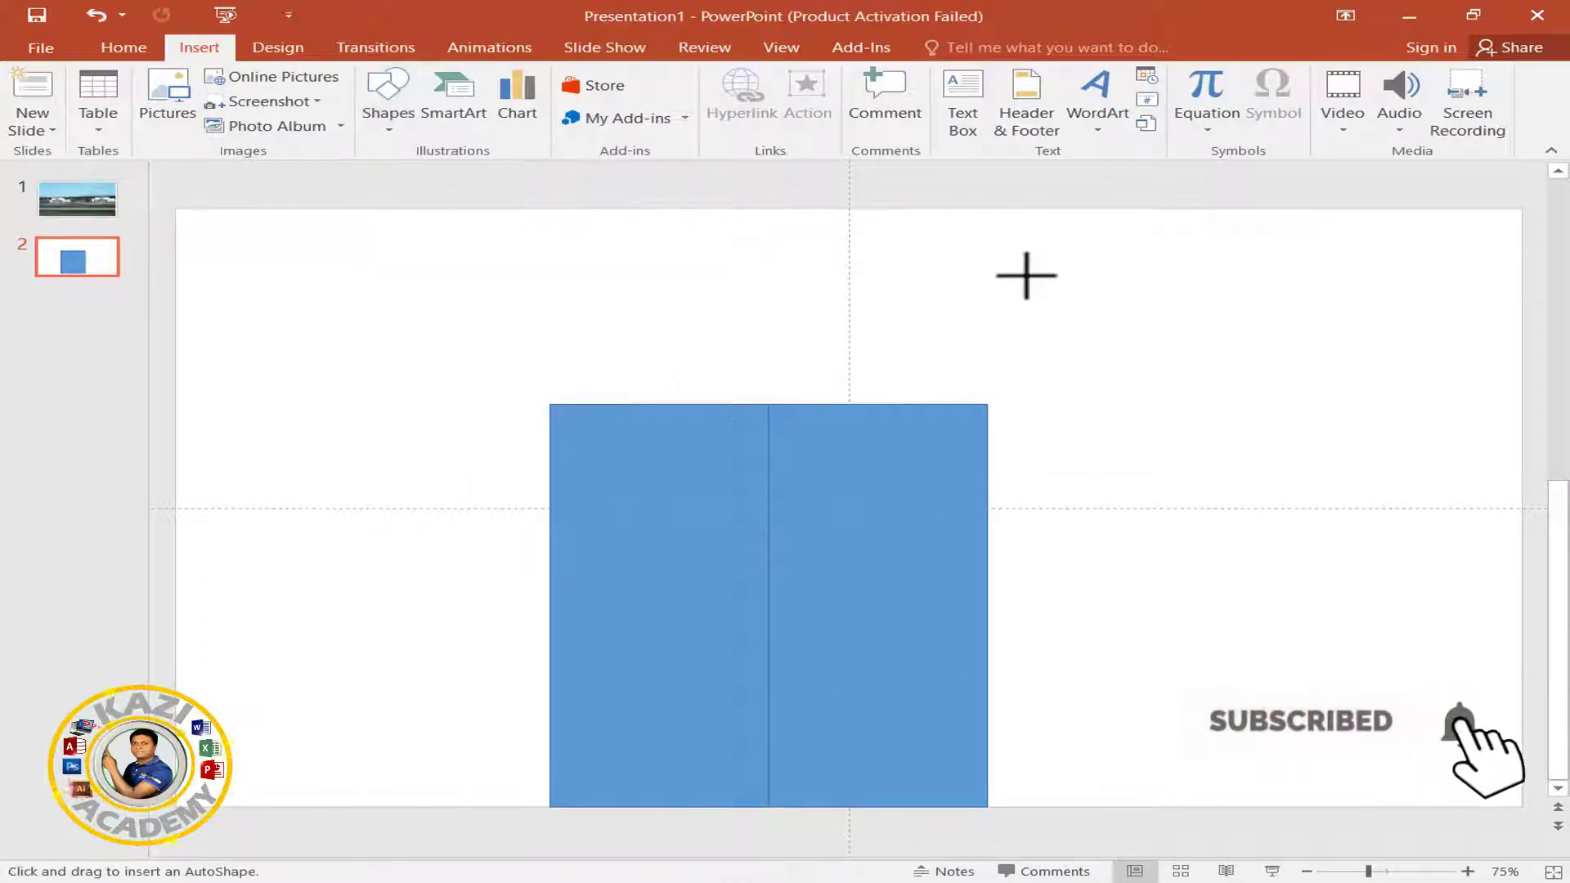
pyautogui.moveTo(1026, 276)
pyautogui.mouseDown()
pyautogui.moveTo(1295, 565)
pyautogui.moveTo(1218, 615)
pyautogui.mouseUp()
pyautogui.moveTo(1129, 245); pyautogui.dragTo(831, 284)
pyautogui.moveTo(1104, 445)
pyautogui.mouseDown()
pyautogui.moveTo(927, 407)
pyautogui.moveTo(796, 466)
pyautogui.moveTo(753, 438)
pyautogui.moveTo(754, 411)
pyautogui.mouseUp()
pyautogui.moveTo(948, 531)
pyautogui.mouseDown()
pyautogui.moveTo(1086, 589)
pyautogui.moveTo(1082, 602)
pyautogui.mouseUp()
pyautogui.moveTo(891, 407); pyautogui.dragTo(921, 378)
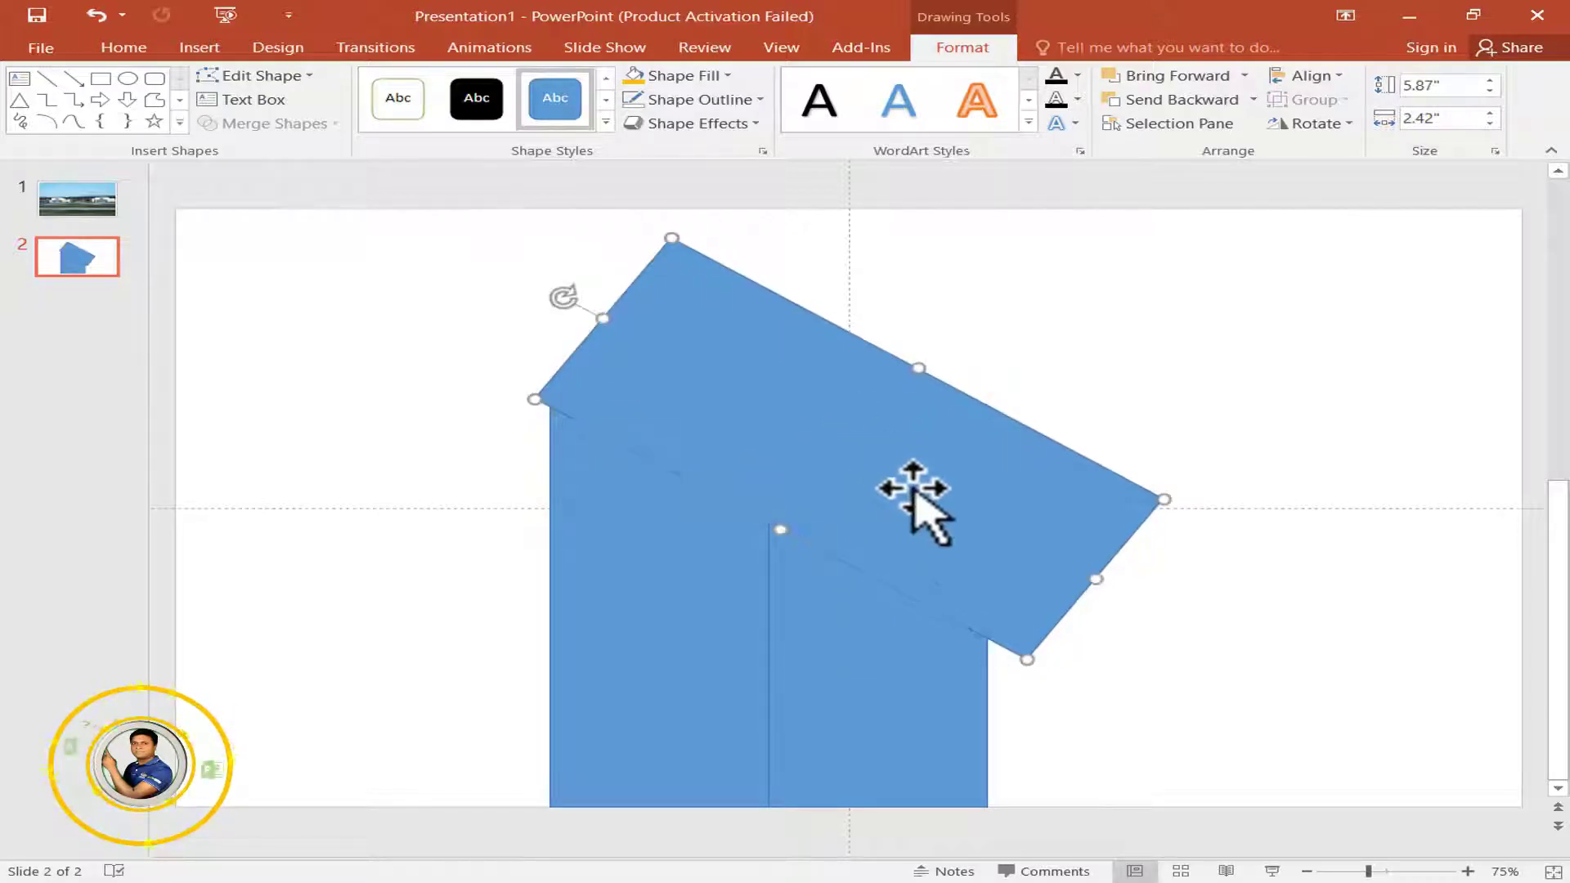
pyautogui.moveTo(913, 488); pyautogui.dragTo(1194, 351)
# - Subtract the tilted rectangle from the right rectangle to cut a sloping top
pyautogui.scroll(1, 1226, 630)
pyautogui.click(1226, 630)
pyautogui.click(940, 662)
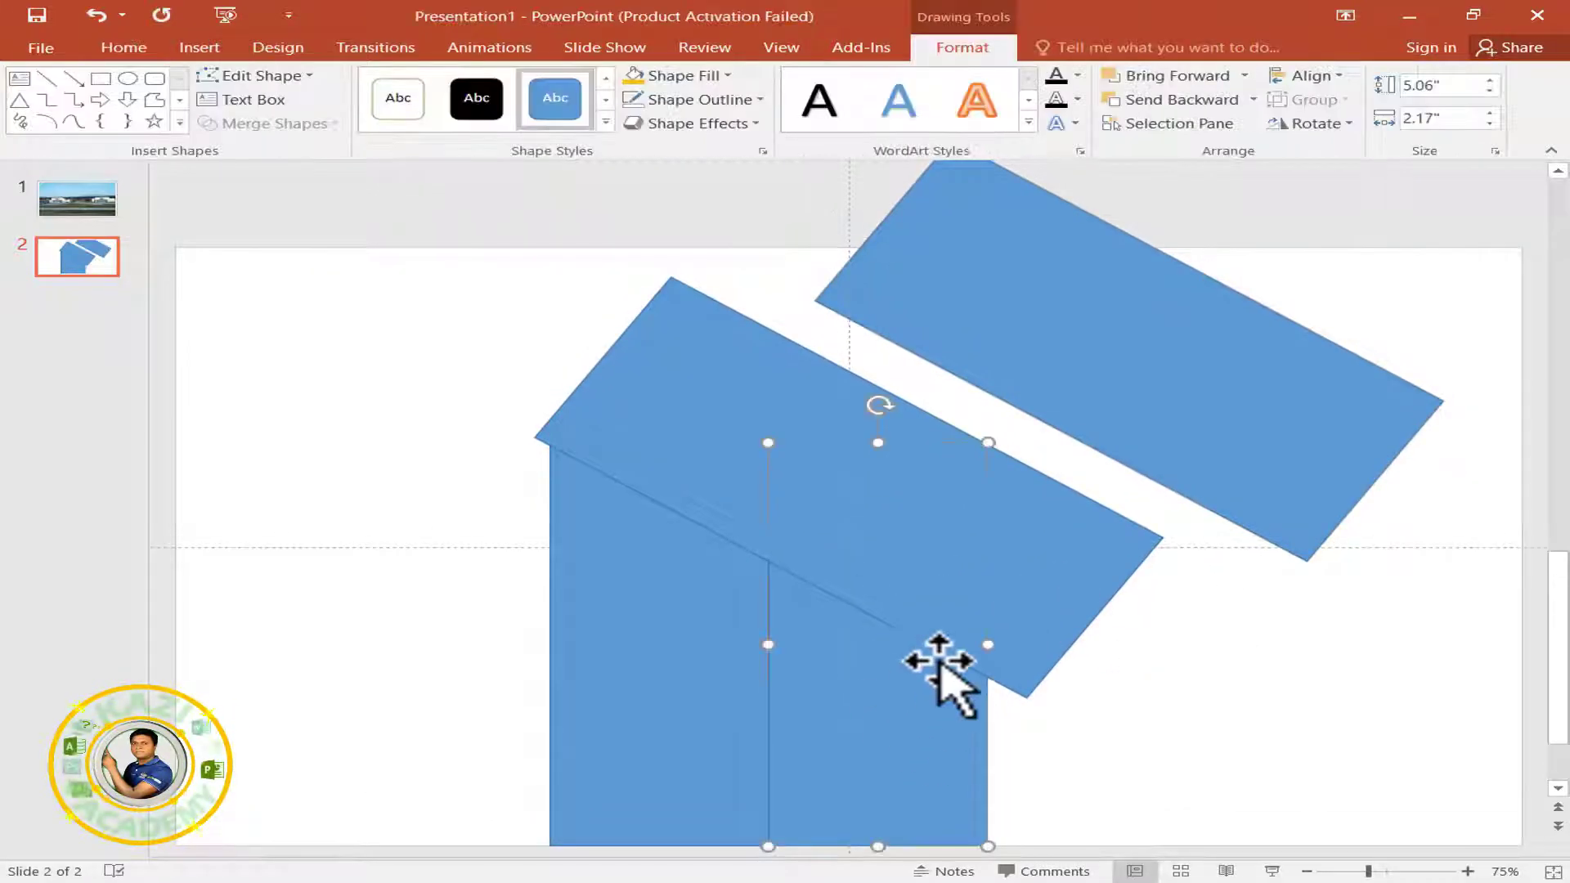
pyautogui.keyDown('shift'); pyautogui.click(1044, 519); pyautogui.keyUp('shift')
pyautogui.click(275, 123)
pyautogui.click(268, 248)
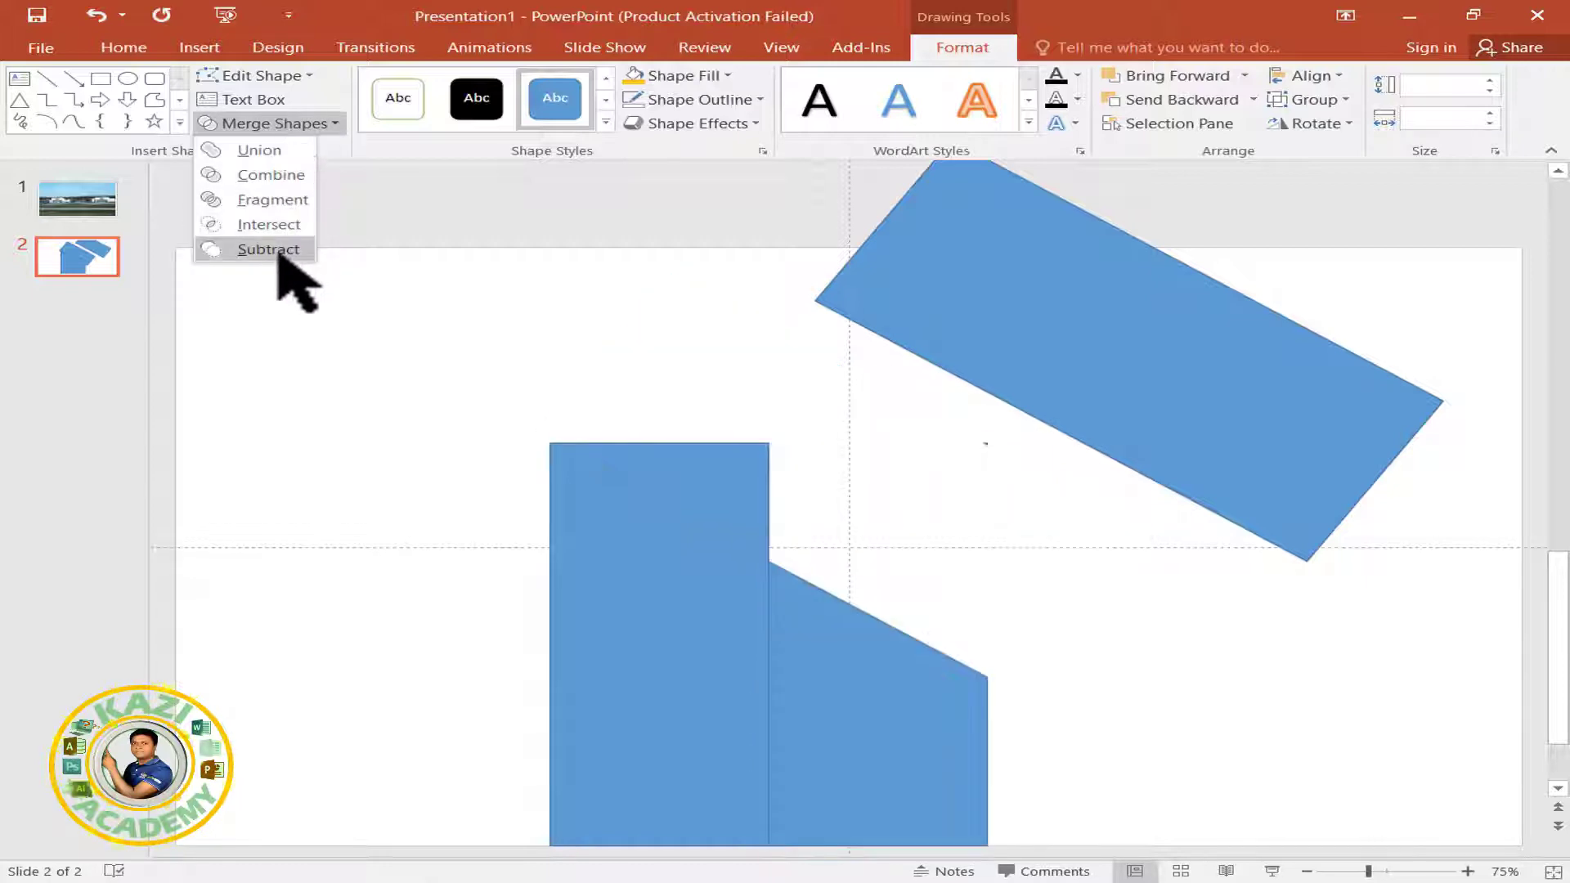
pyautogui.click(270, 249)
# - Move the spare tilted rectangle onto the left rectangle and subtract it to slope that top
pyautogui.moveTo(1142, 401); pyautogui.dragTo(847, 525)
pyautogui.keyDown('shift'); pyautogui.click(666, 576); pyautogui.keyUp('shift')
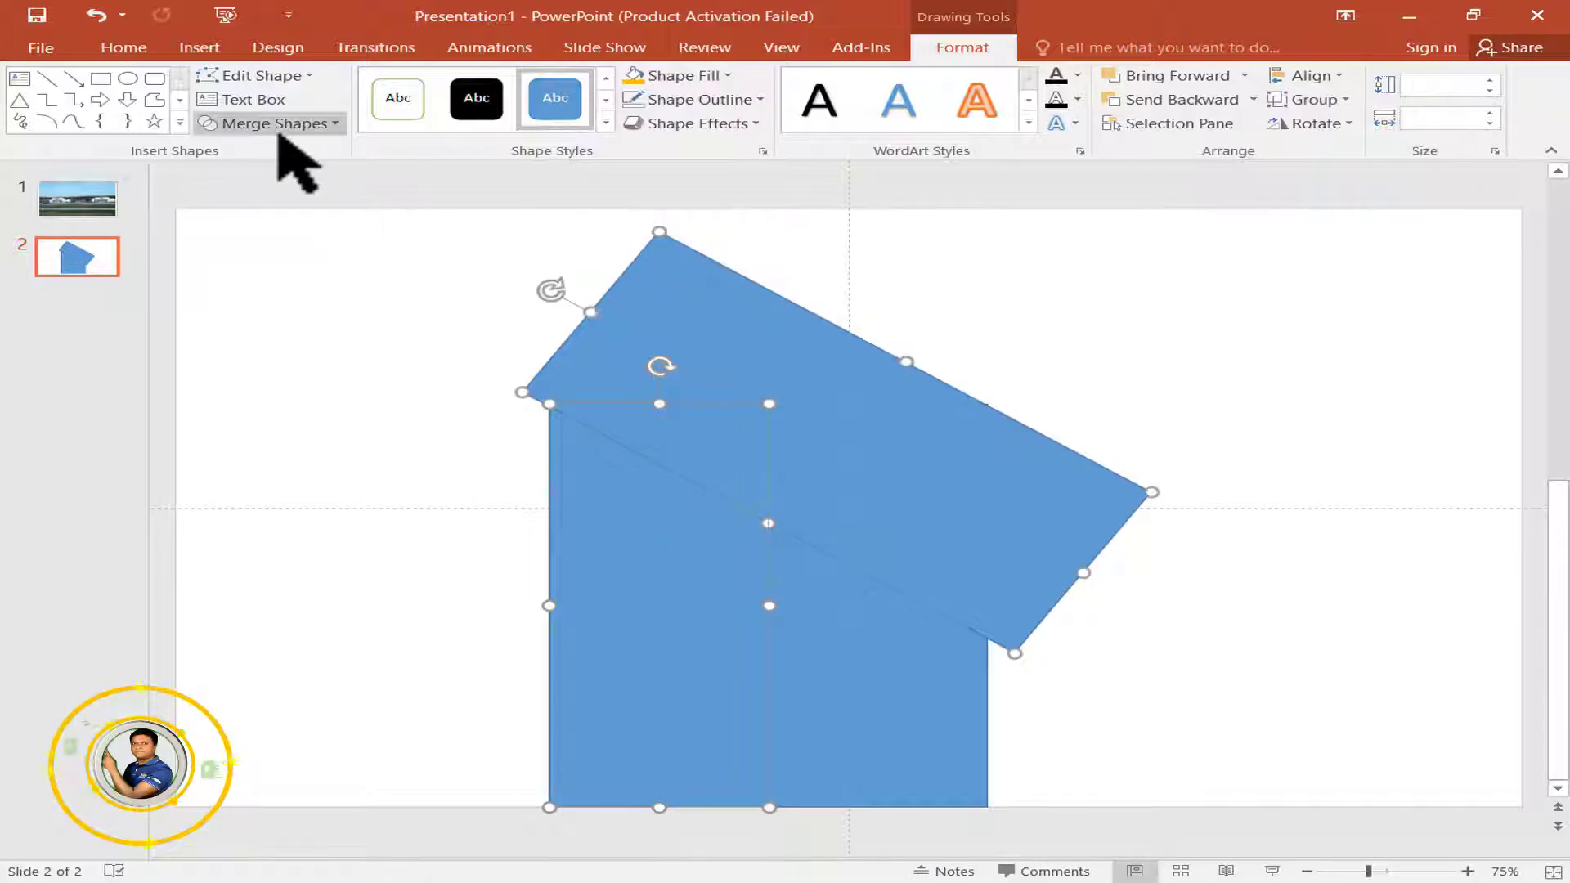
pyautogui.click(278, 124)
pyautogui.click(263, 249)
# - Remove the outlines from both sloped pieces
pyautogui.click(930, 501)
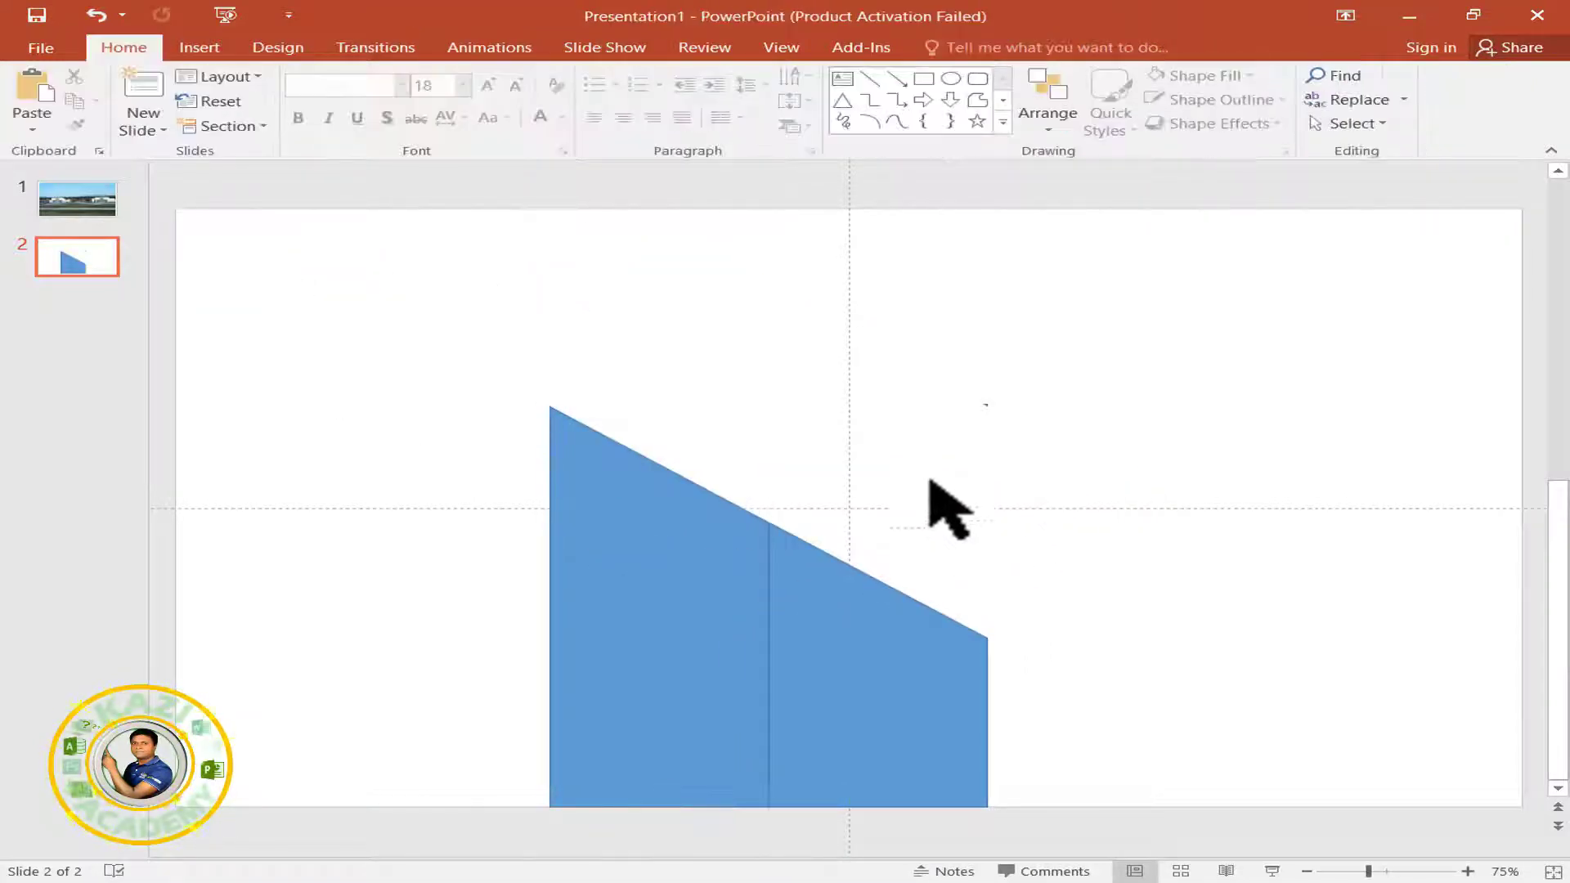
pyautogui.click(654, 572)
pyautogui.click(691, 102)
pyautogui.click(730, 327)
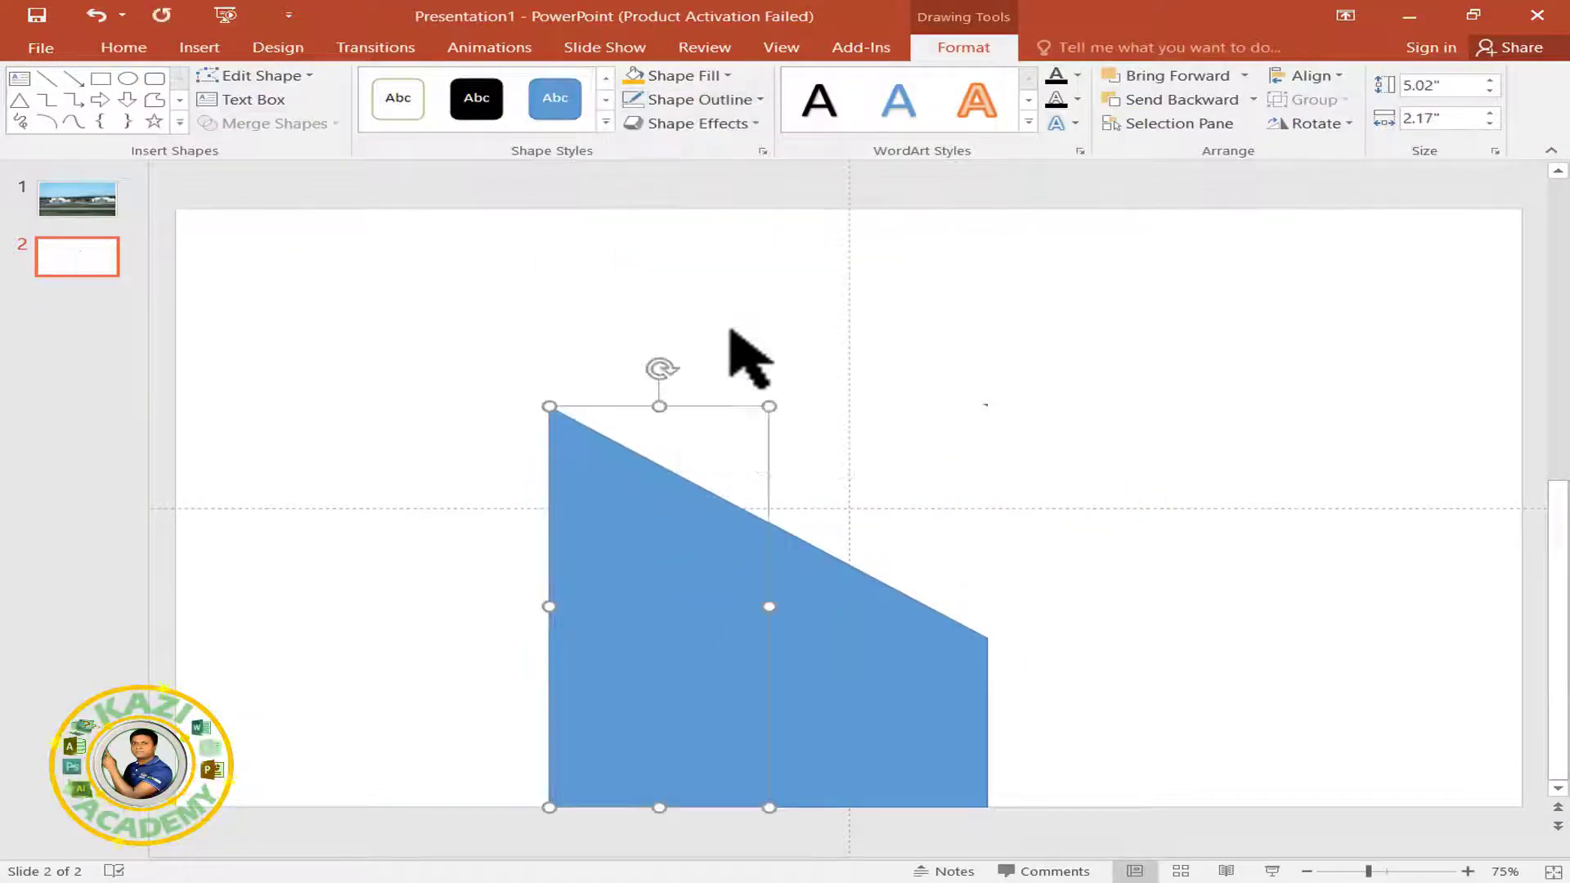
pyautogui.click(825, 597)
pyautogui.click(718, 99)
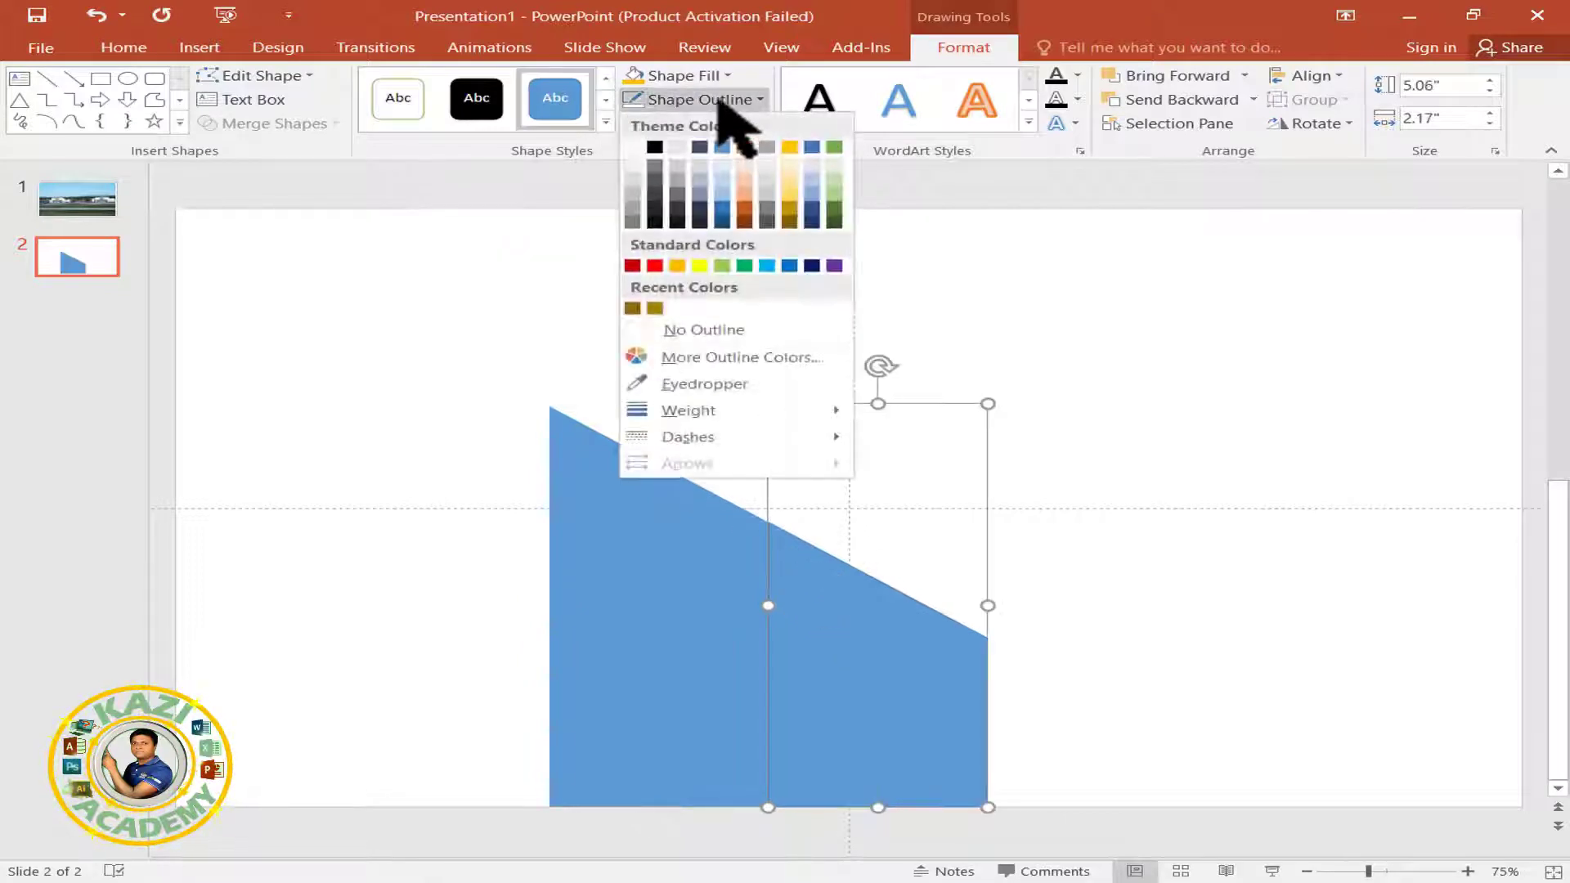
pyautogui.click(739, 332)
# - Fill the left piece gold and the right piece darker gold
pyautogui.click(650, 547)
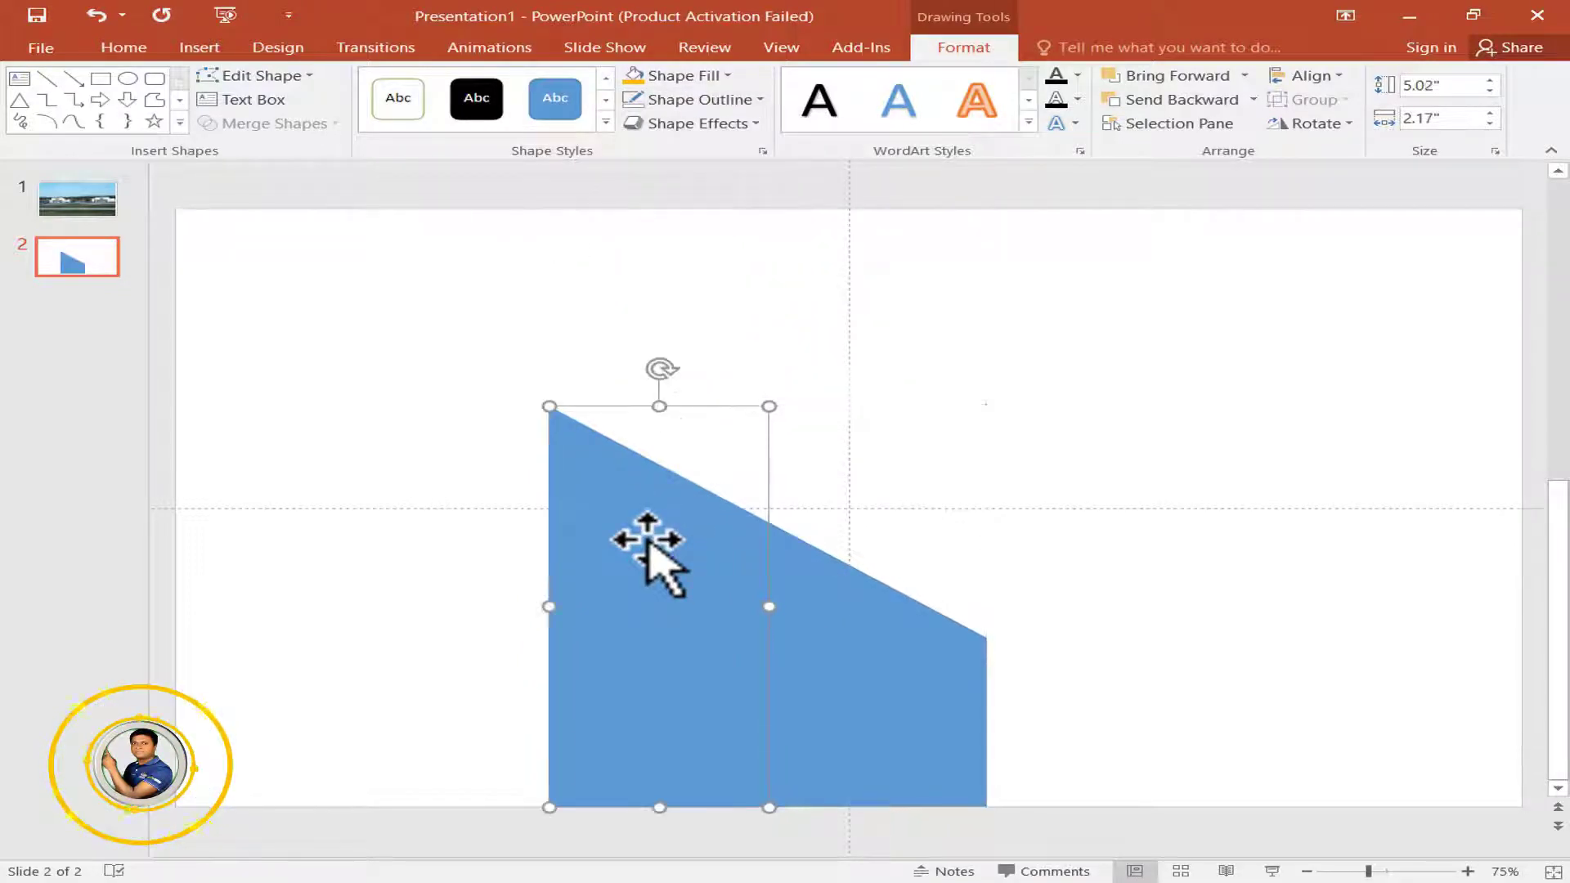
pyautogui.click(725, 77)
pyautogui.click(654, 283)
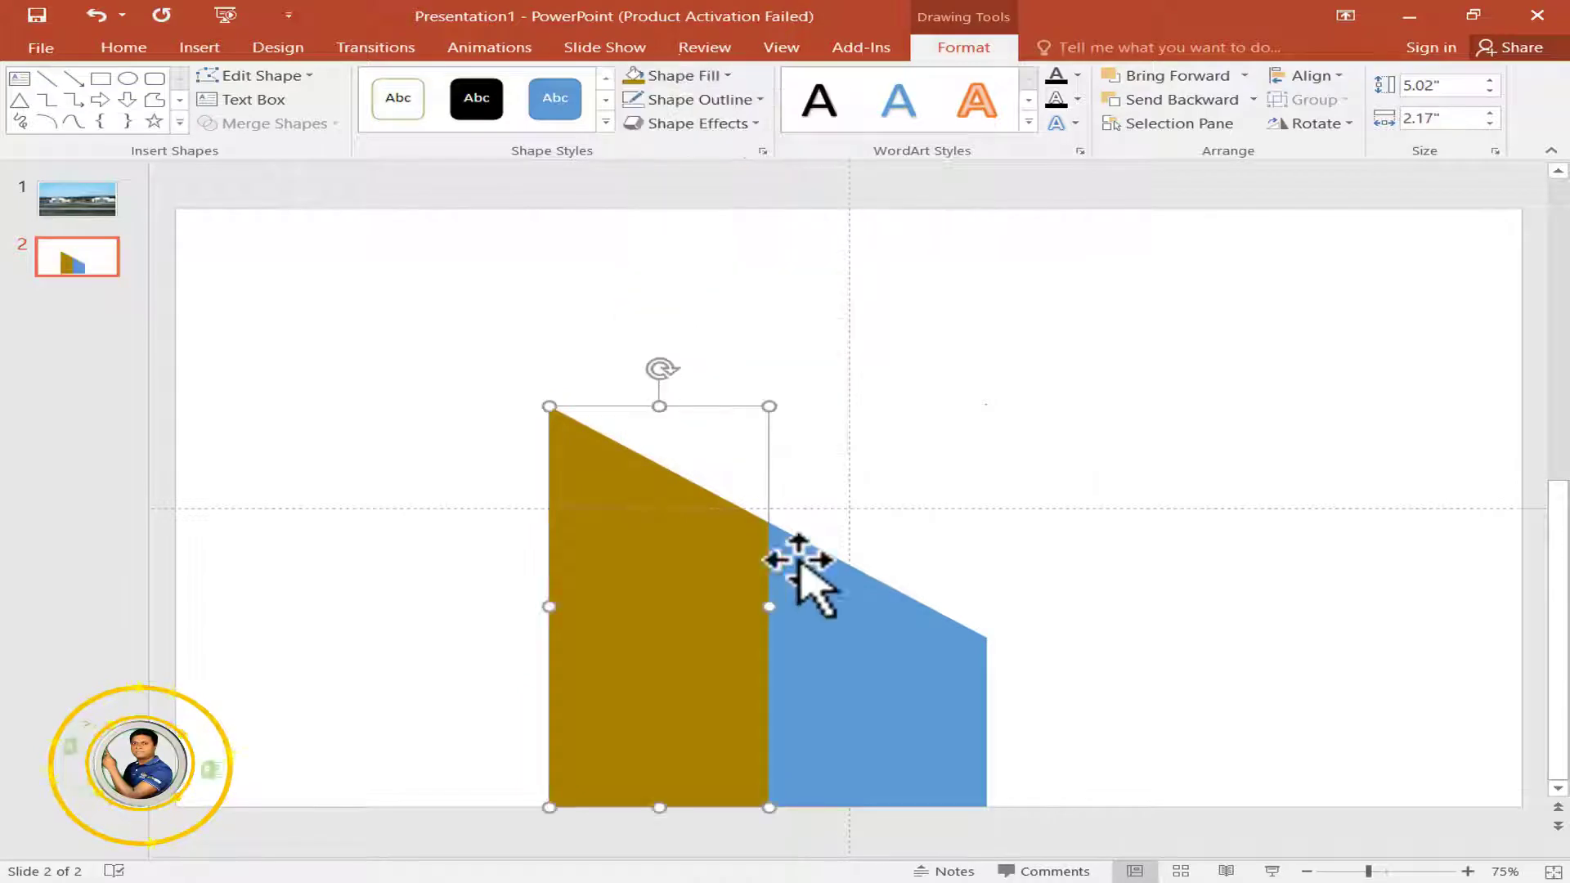
pyautogui.click(710, 79)
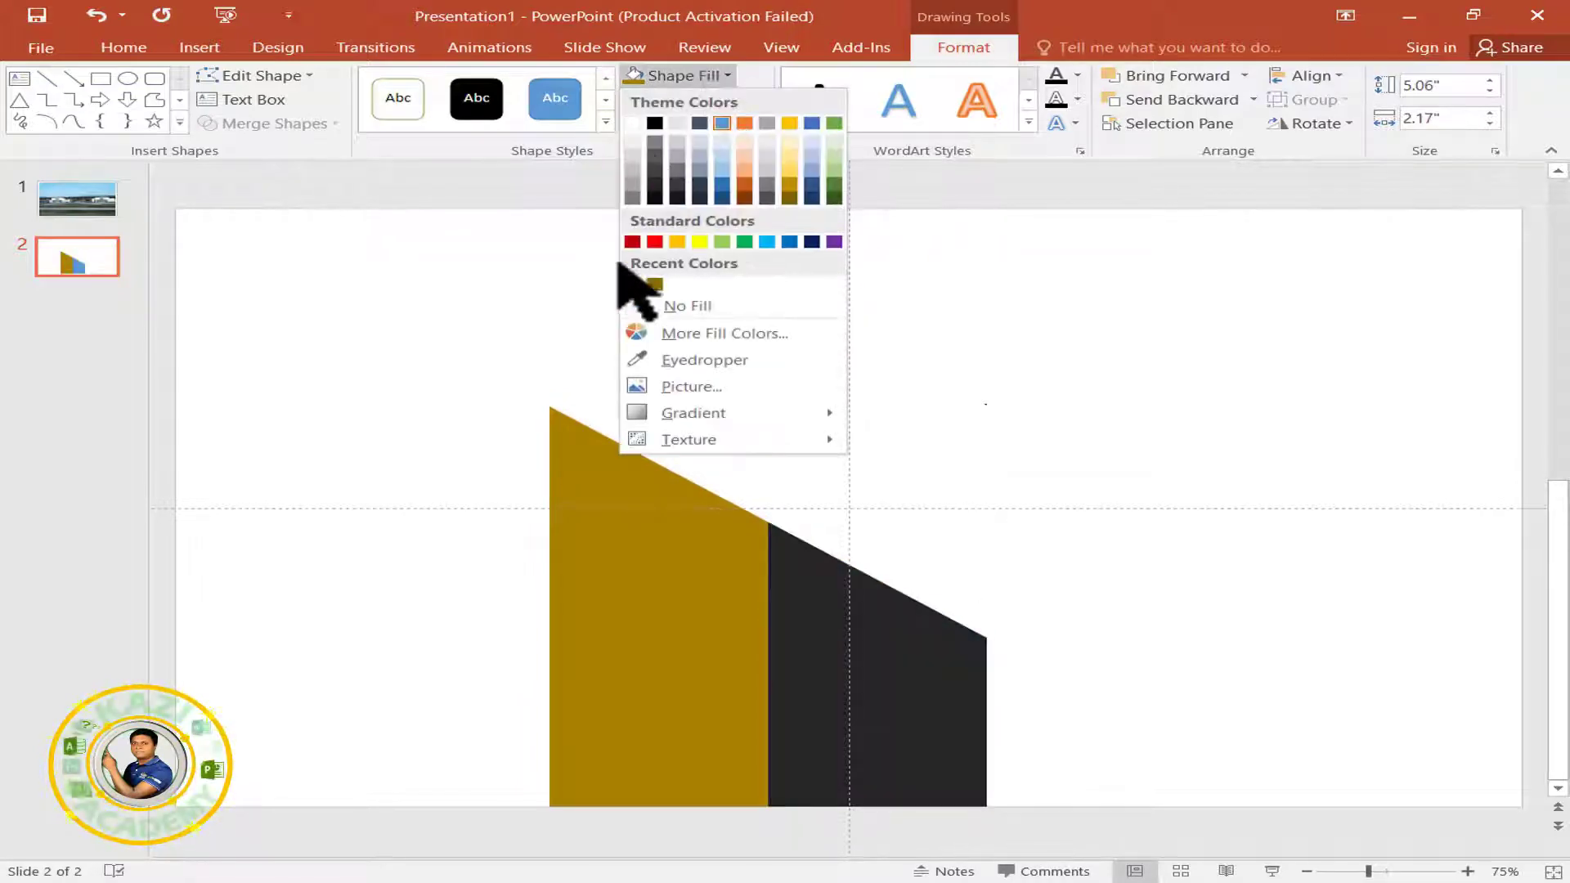
pyautogui.click(650, 284)
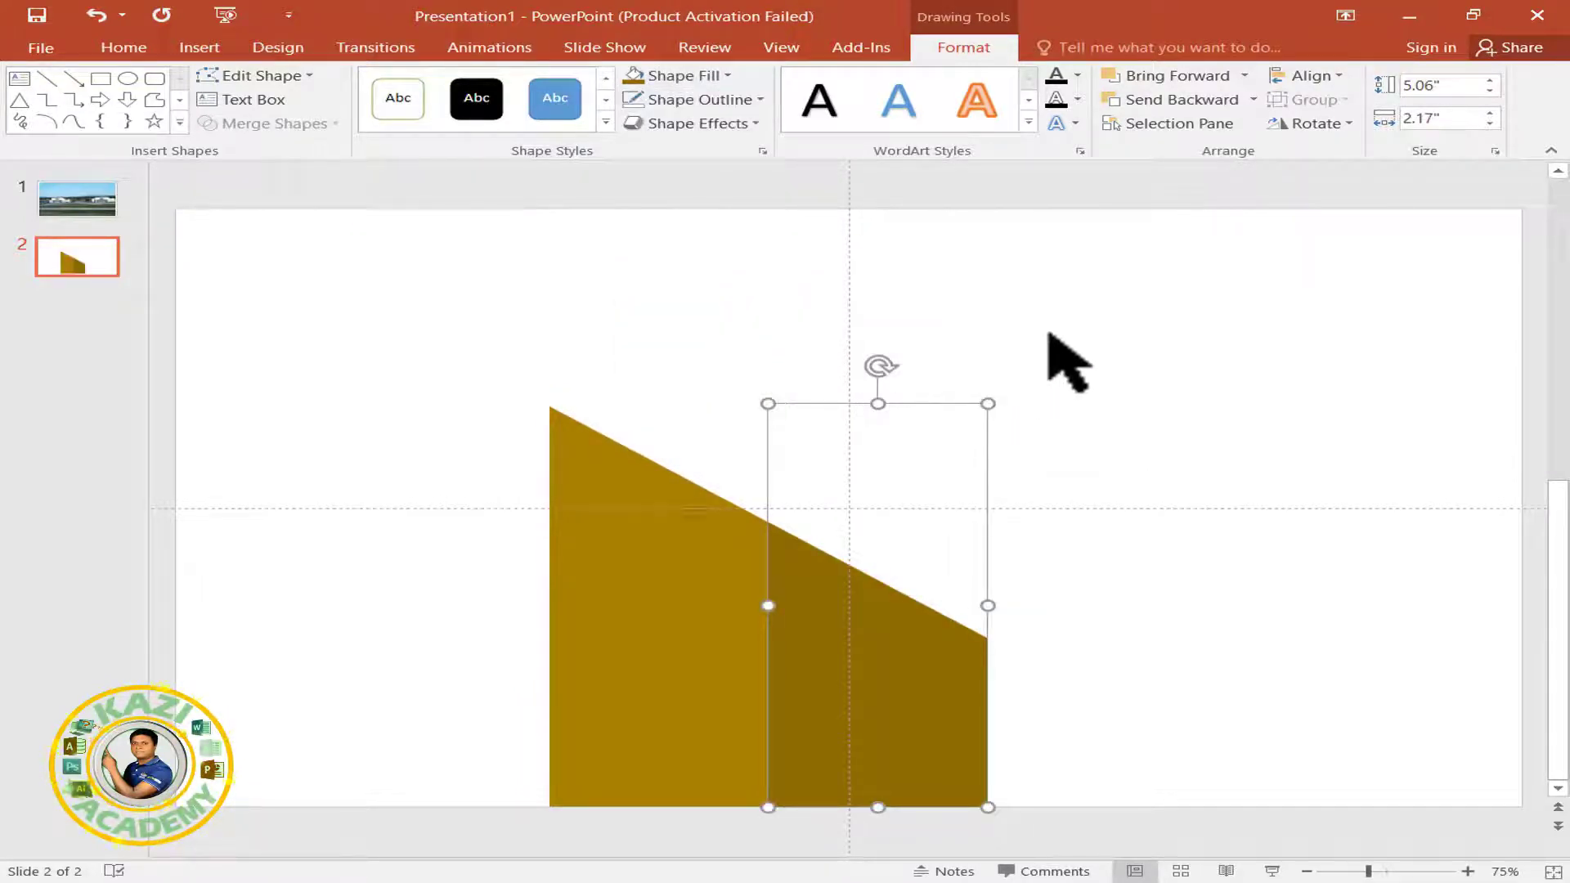
# - Select both sloped pieces together and move them up on the slide
pyautogui.keyDown('ctrl'); pyautogui.scroll(-1, 1052, 343); pyautogui.keyUp('ctrl')
pyautogui.keyDown('ctrl'); pyautogui.scroll(-2, 1051, 343); pyautogui.keyUp('ctrl')
pyautogui.click(1004, 353)
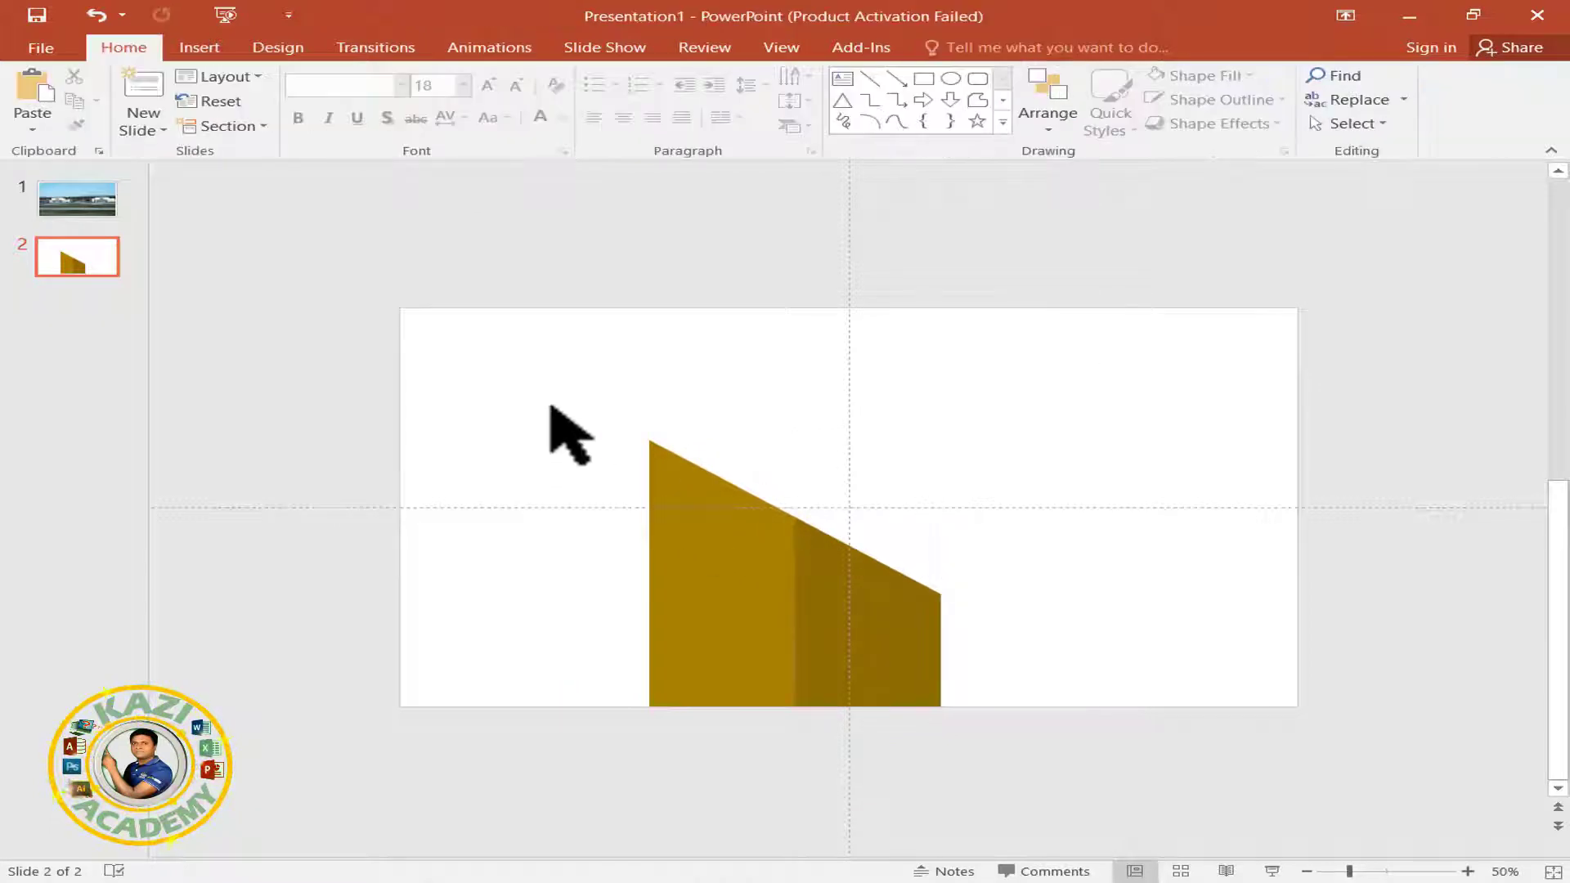
pyautogui.moveTo(549, 406); pyautogui.dragTo(1063, 724)
pyautogui.moveTo(884, 665); pyautogui.dragTo(889, 571)
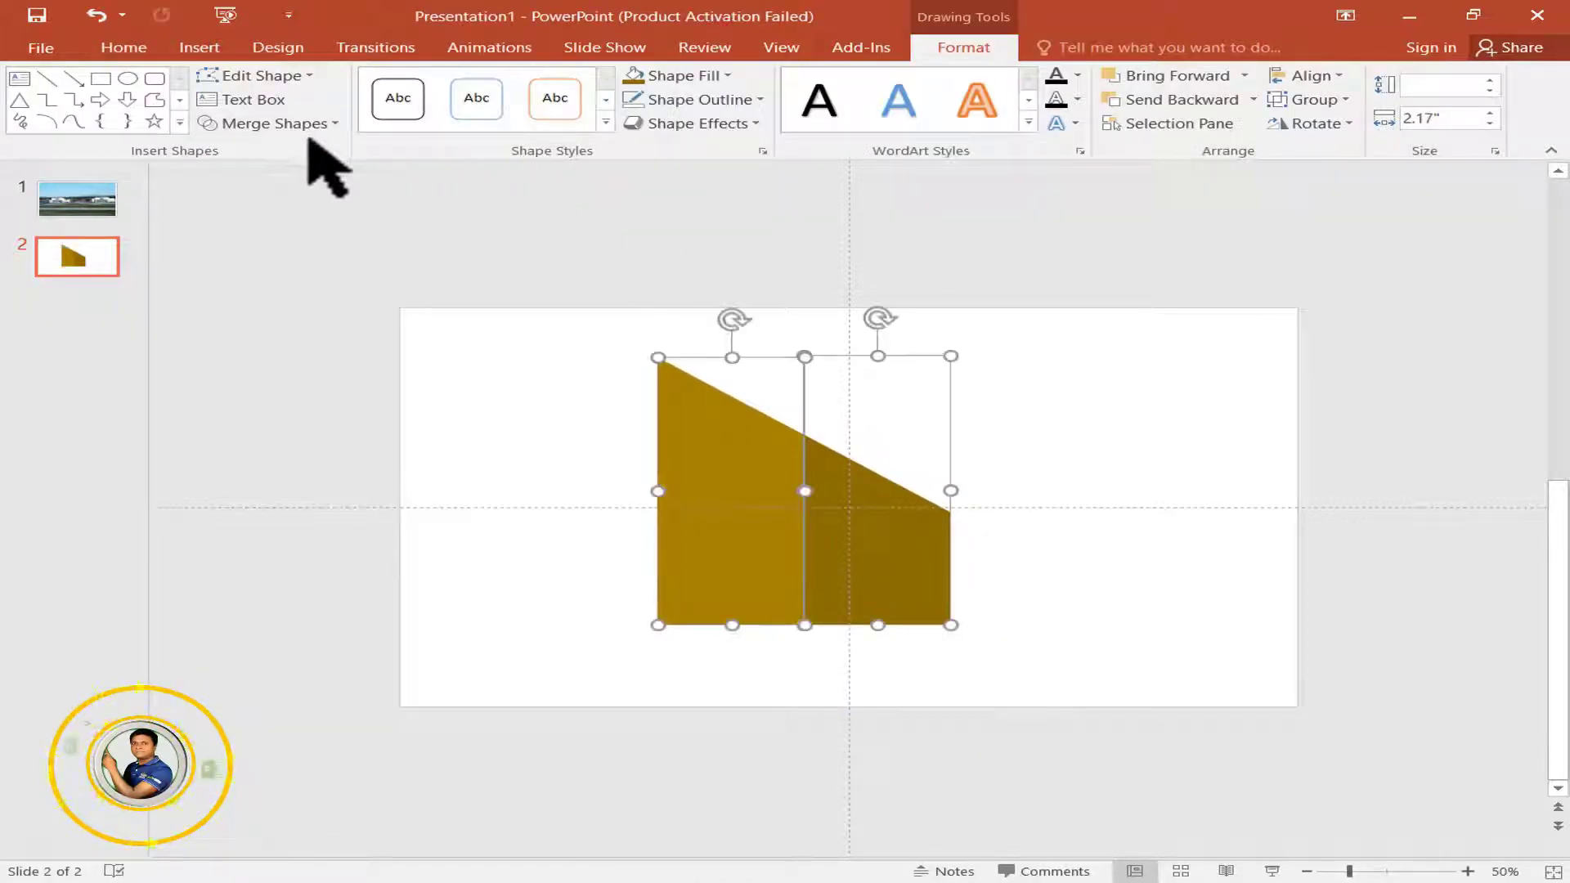
# - Draw a wide, slightly taller rectangle bar across the building's base
pyautogui.click(365, 311)
pyautogui.click(204, 51)
pyautogui.click(388, 107)
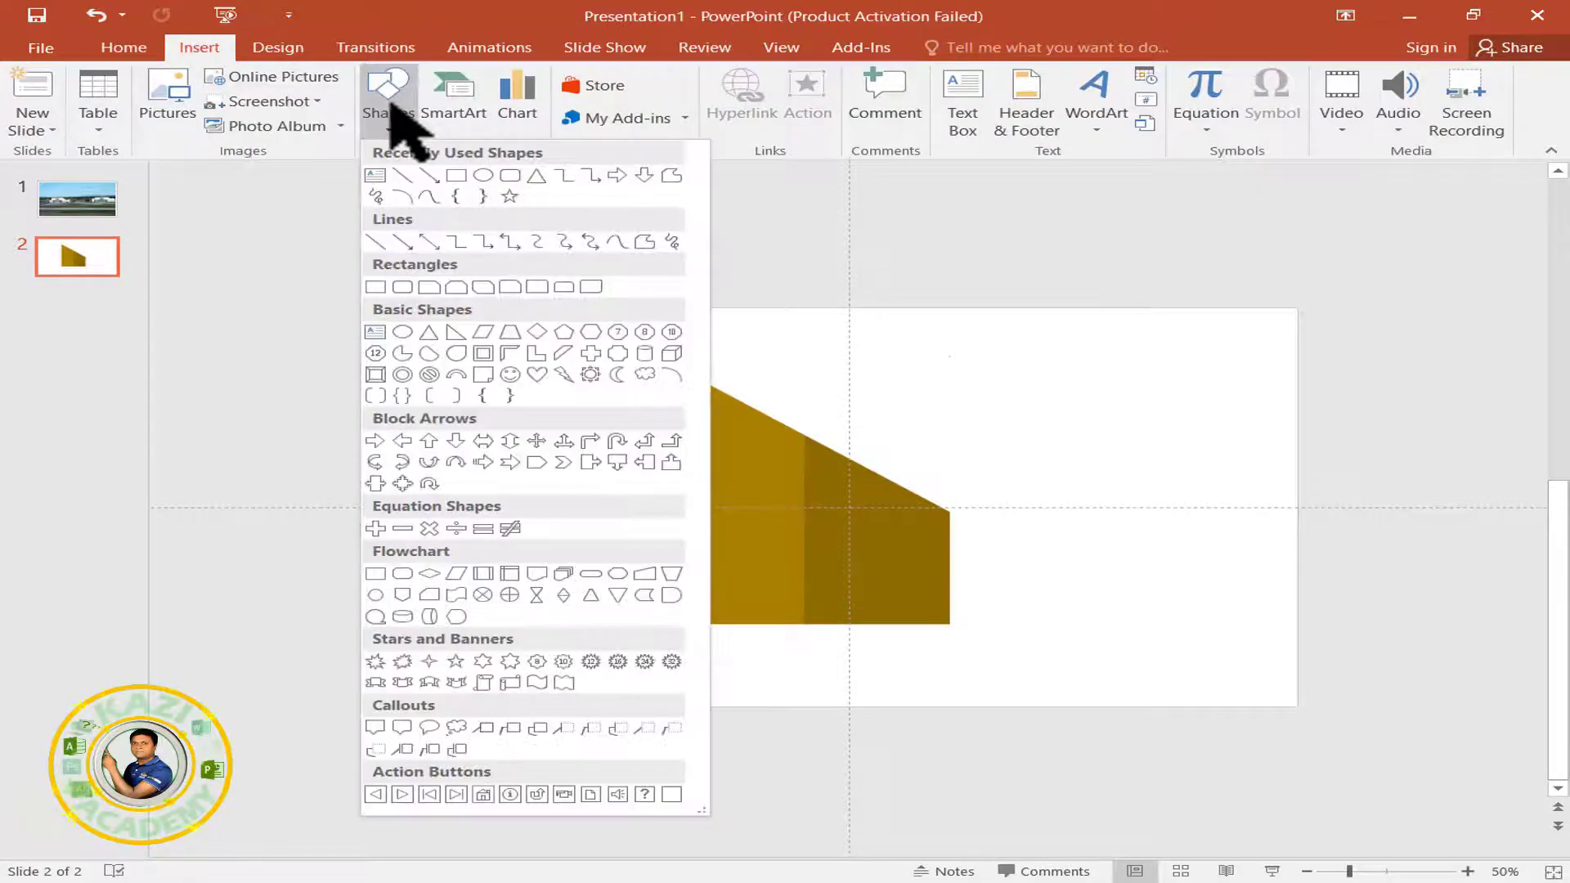
pyautogui.click(456, 176)
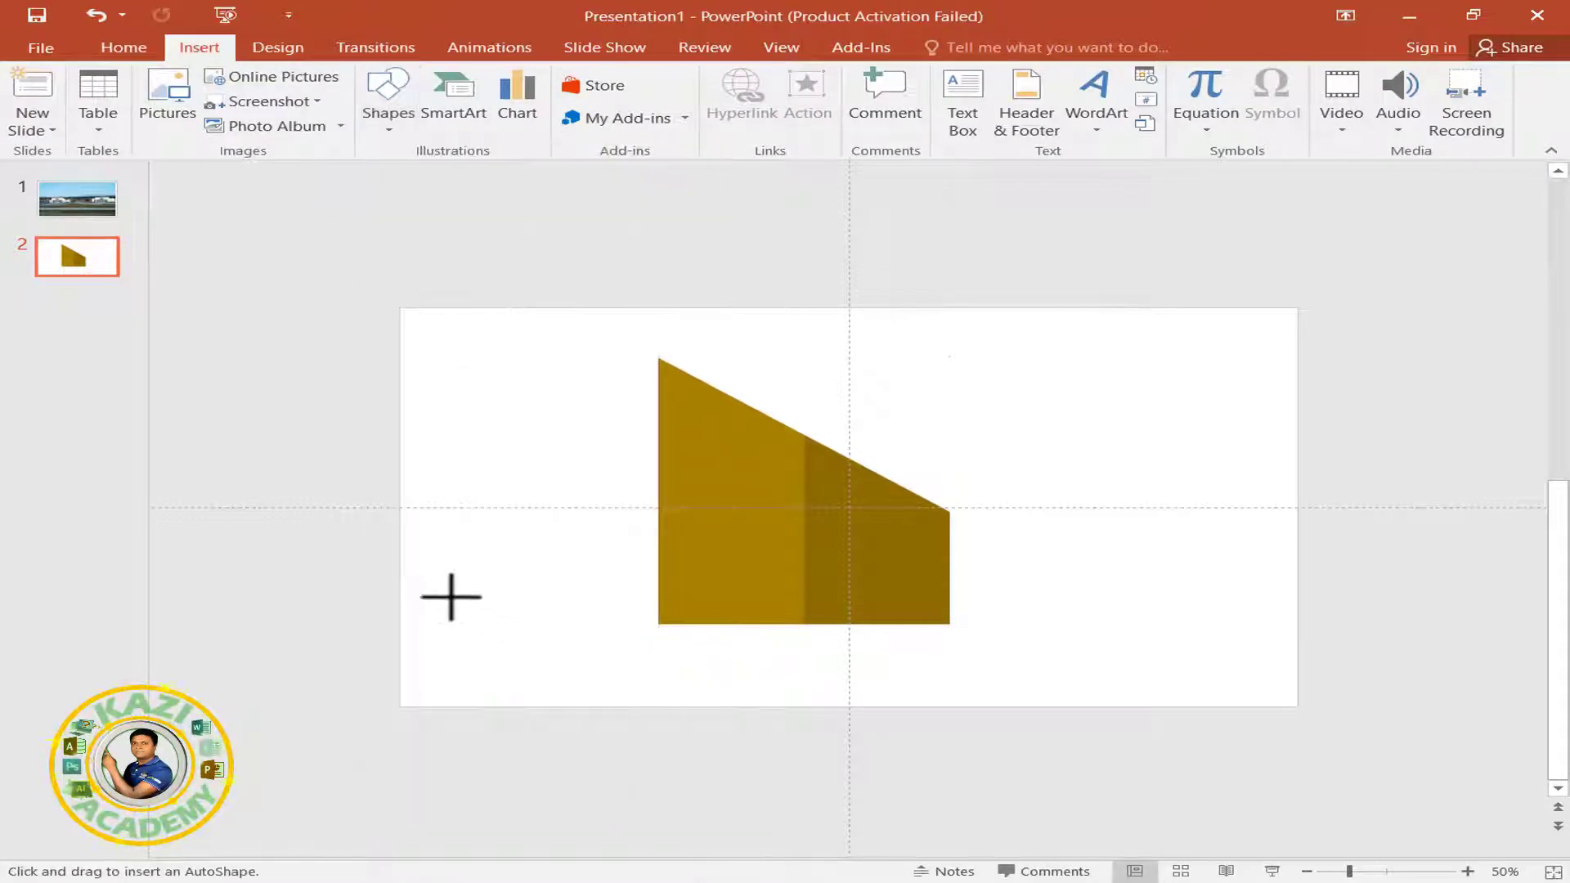
pyautogui.moveTo(447, 597); pyautogui.dragTo(1046, 658)
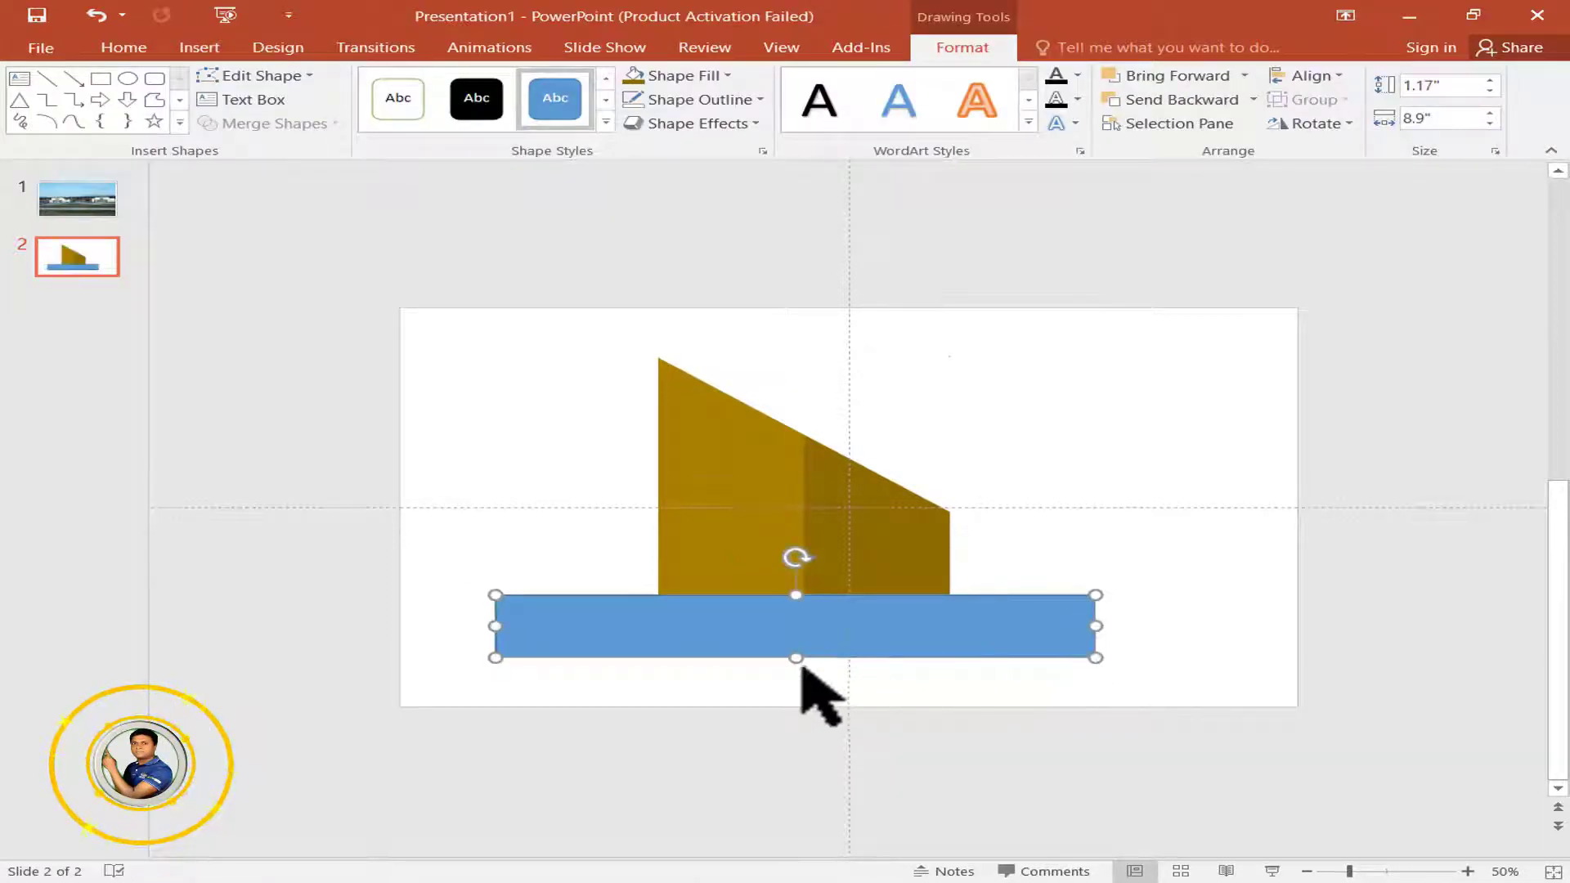
pyautogui.moveTo(801, 659); pyautogui.dragTo(798, 685)
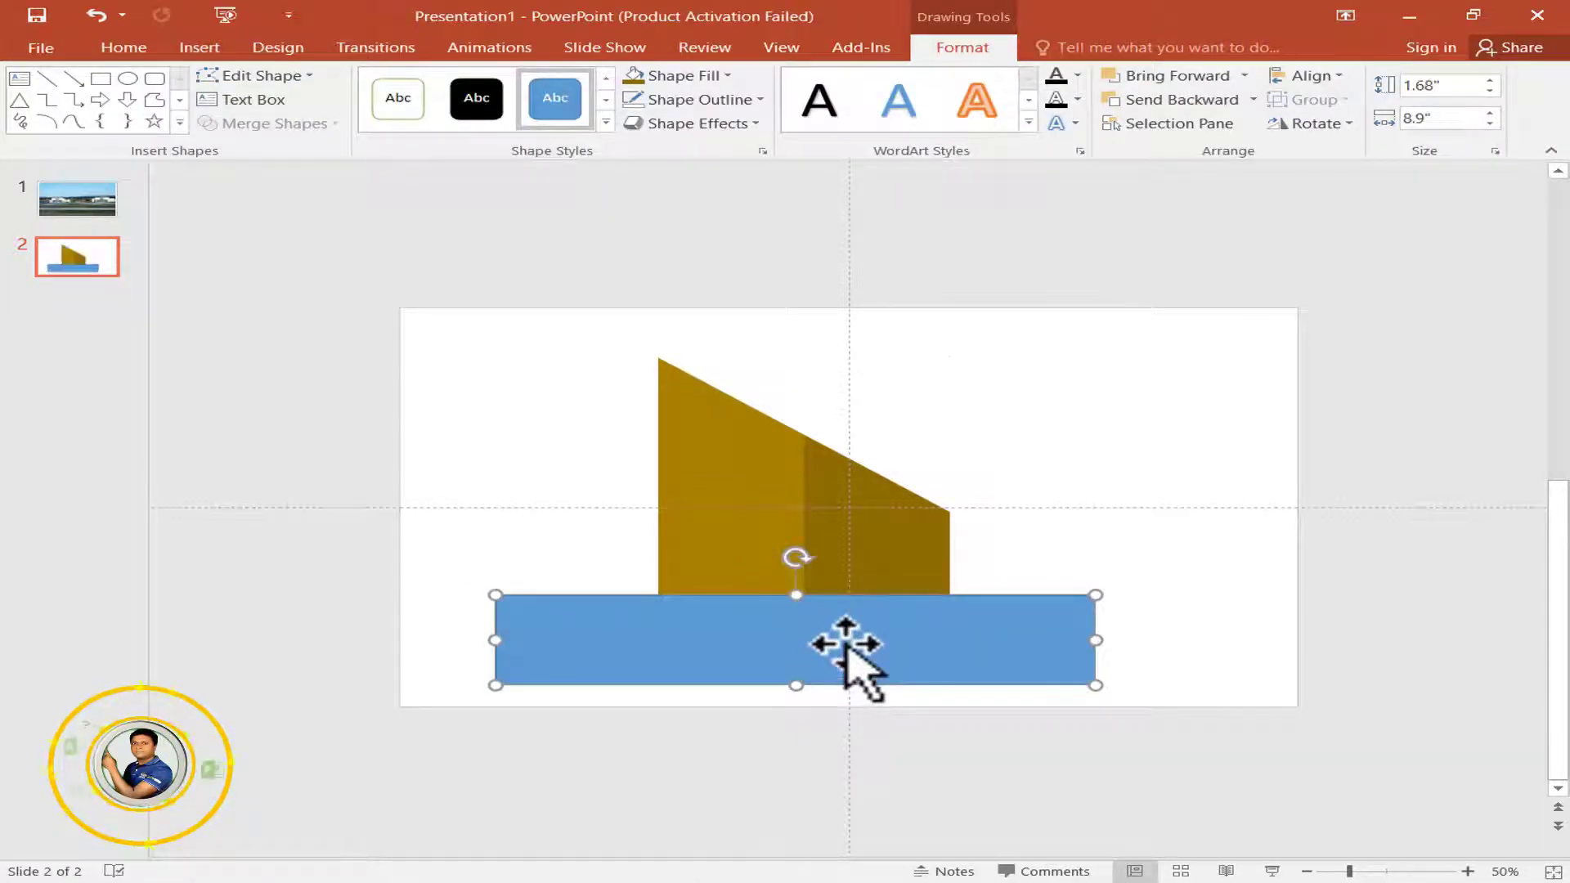
# - Give the base bar no outline and the dark gold fill
pyautogui.click(701, 99)
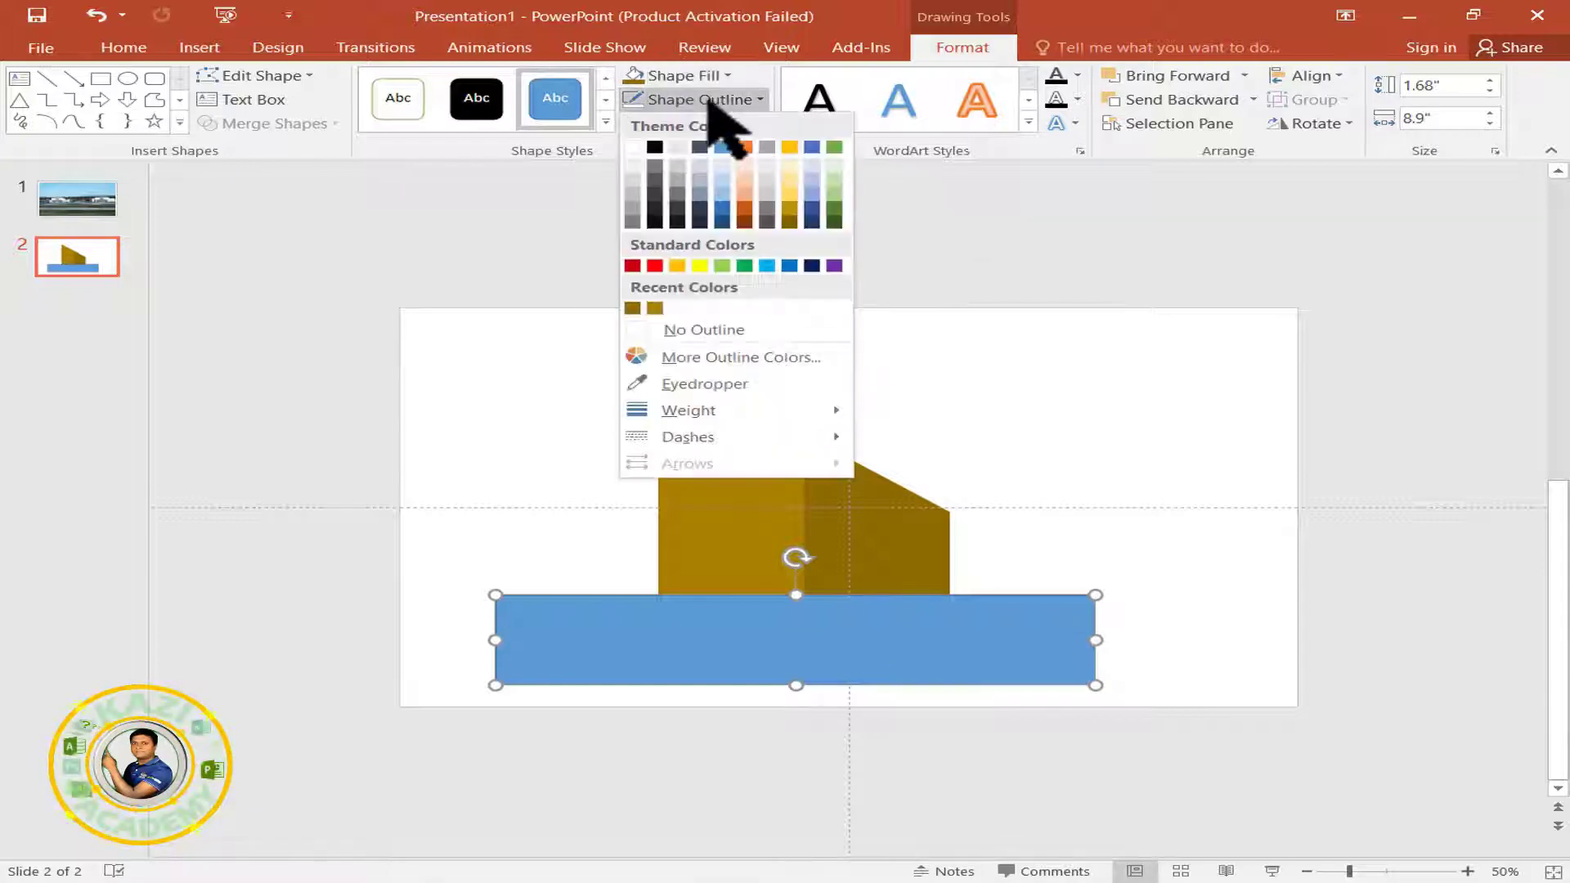
pyautogui.click(705, 327)
pyautogui.click(691, 75)
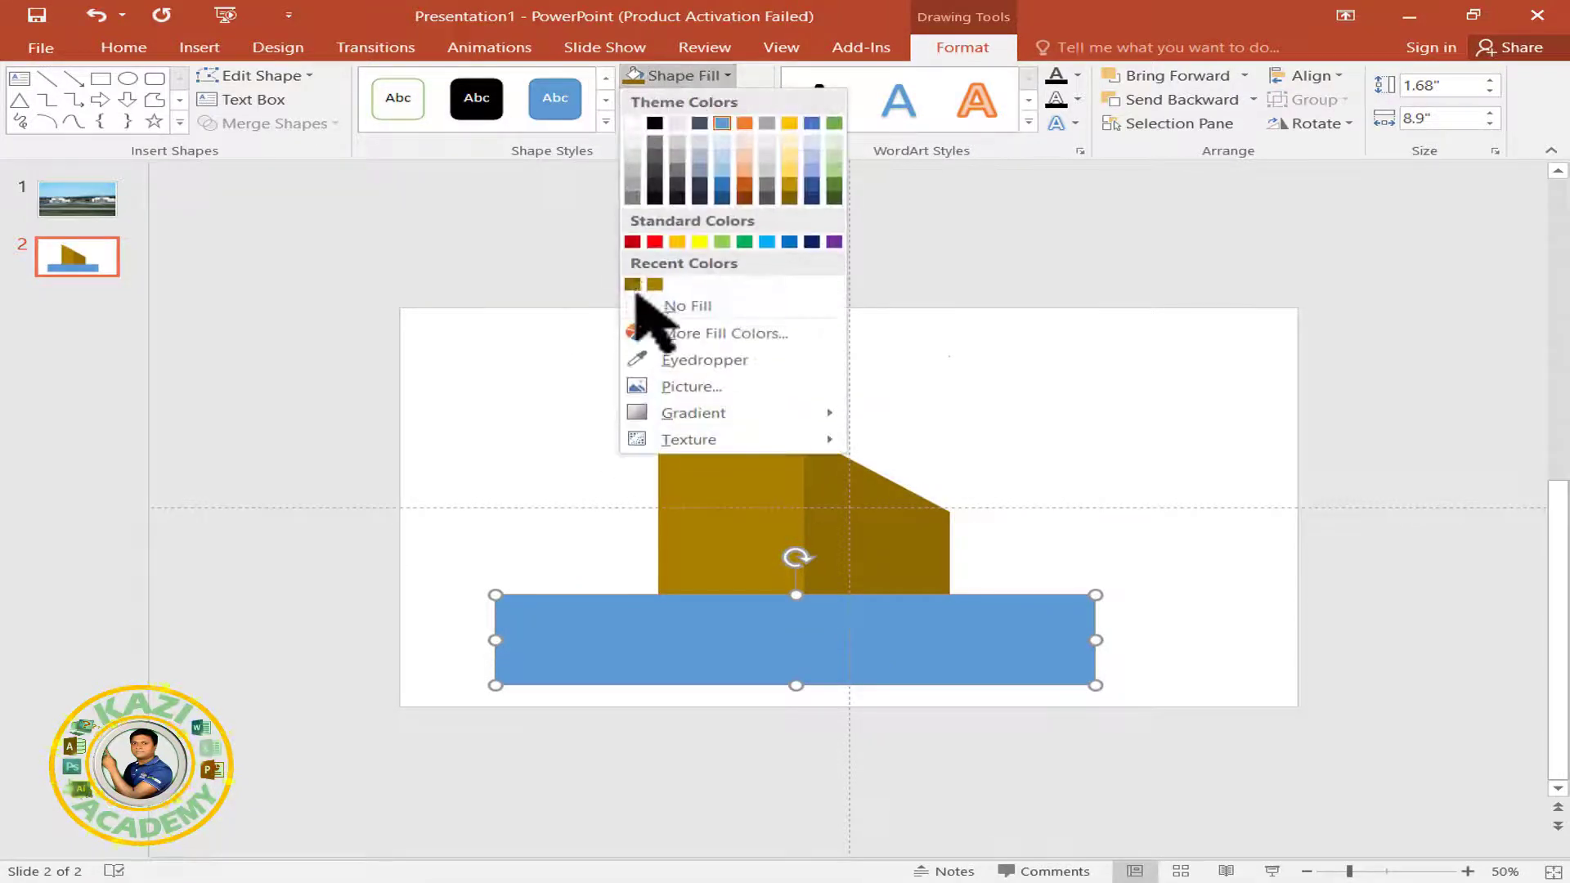
pyautogui.click(632, 284)
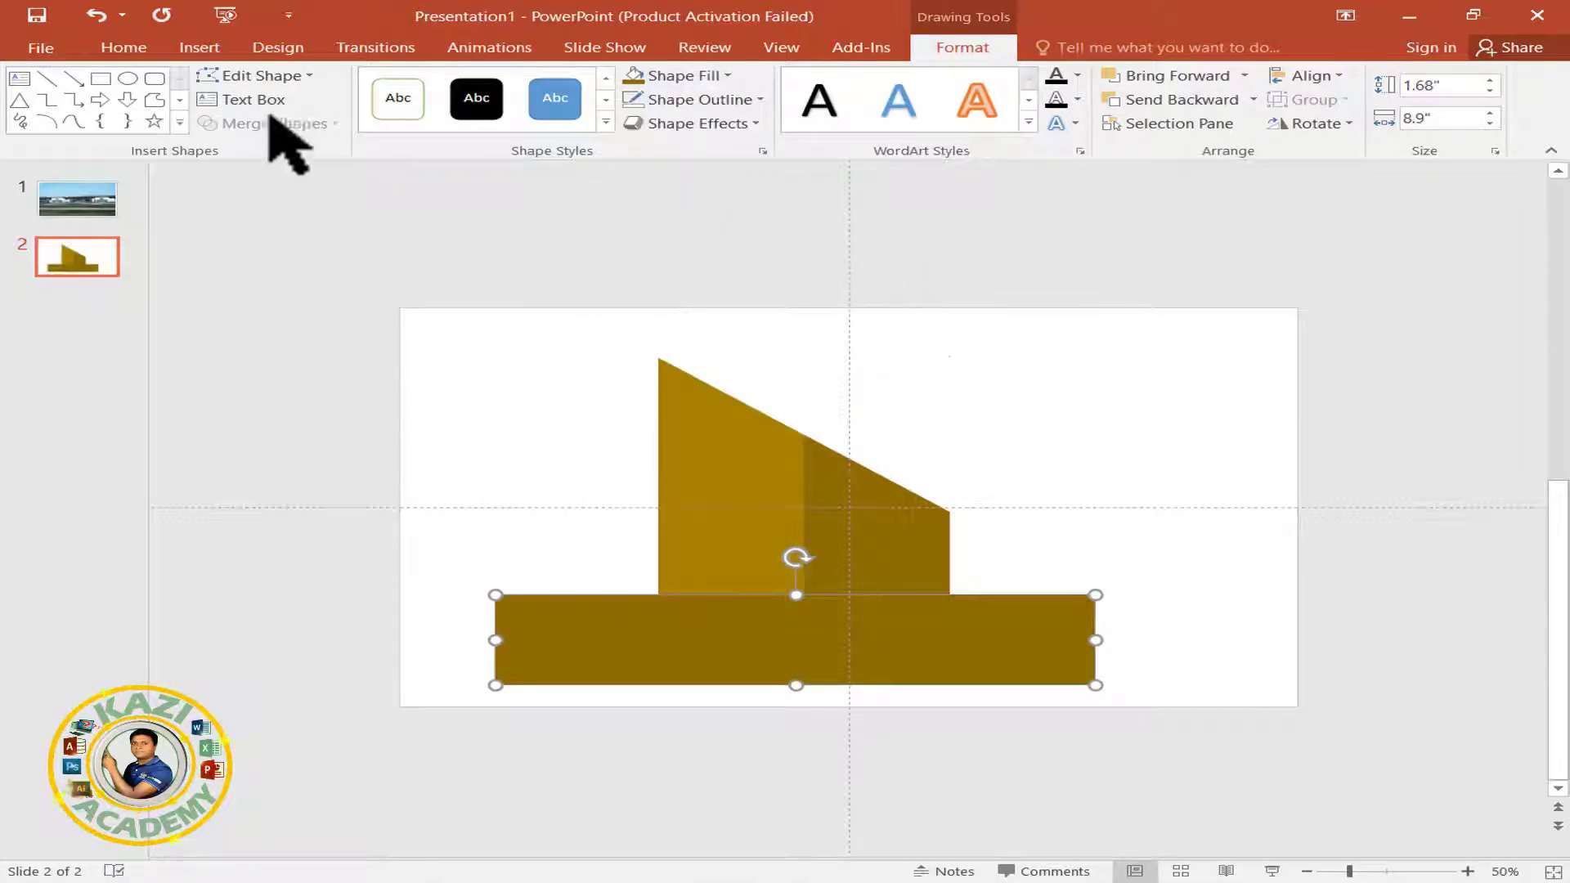
pyautogui.click(196, 49)
pyautogui.click(394, 111)
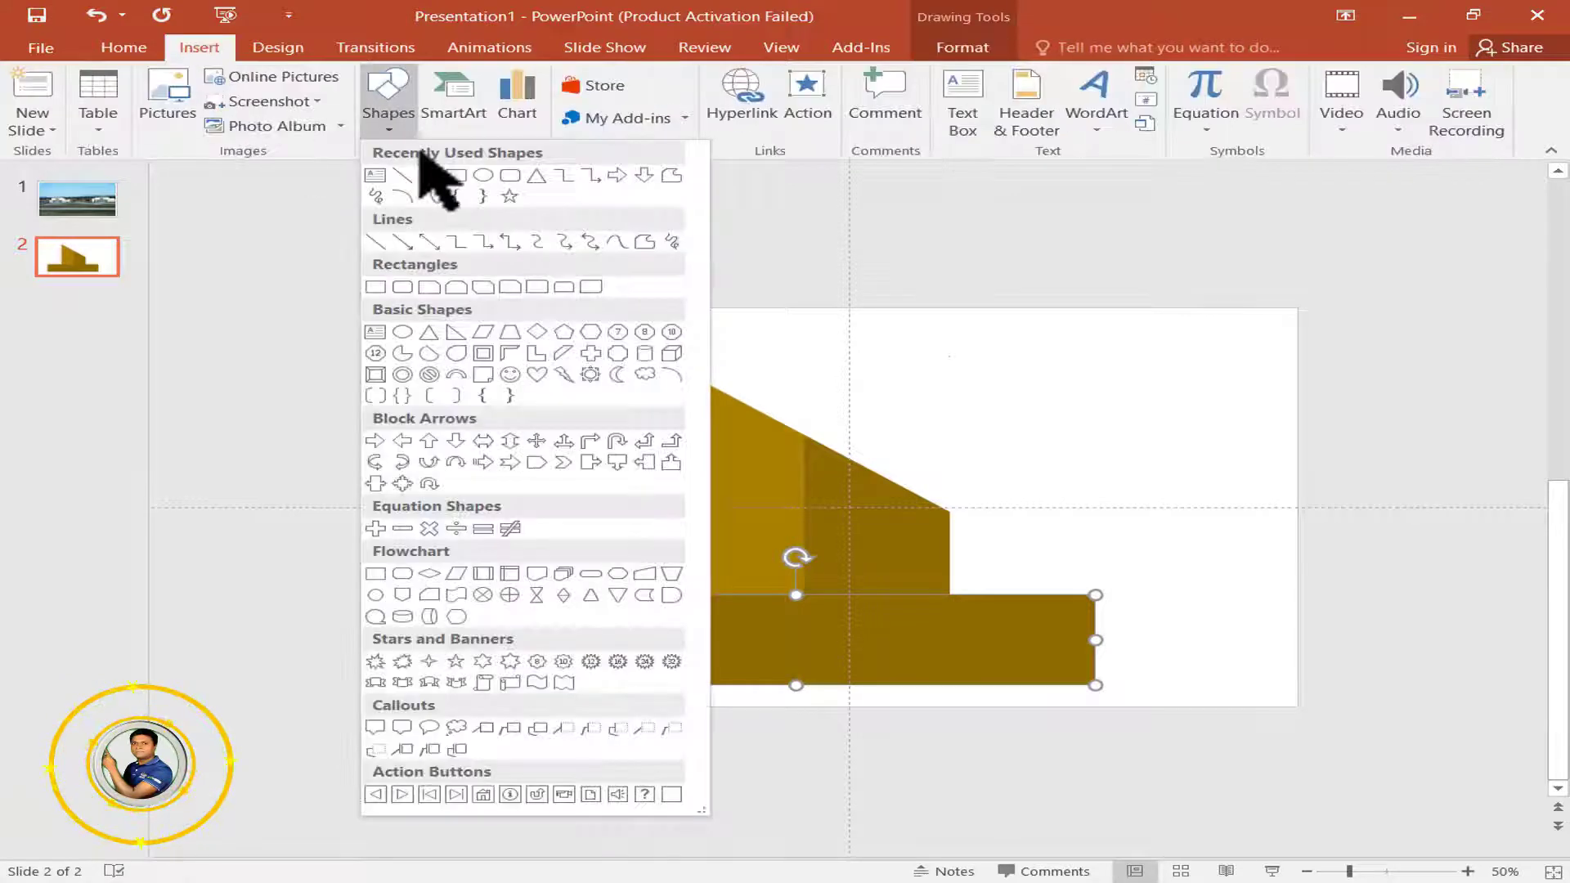
# - Draw a circle above the building and a rectangle covering its lower half
pyautogui.click(493, 175)
pyautogui.moveTo(1020, 383); pyautogui.dragTo(1116, 472)
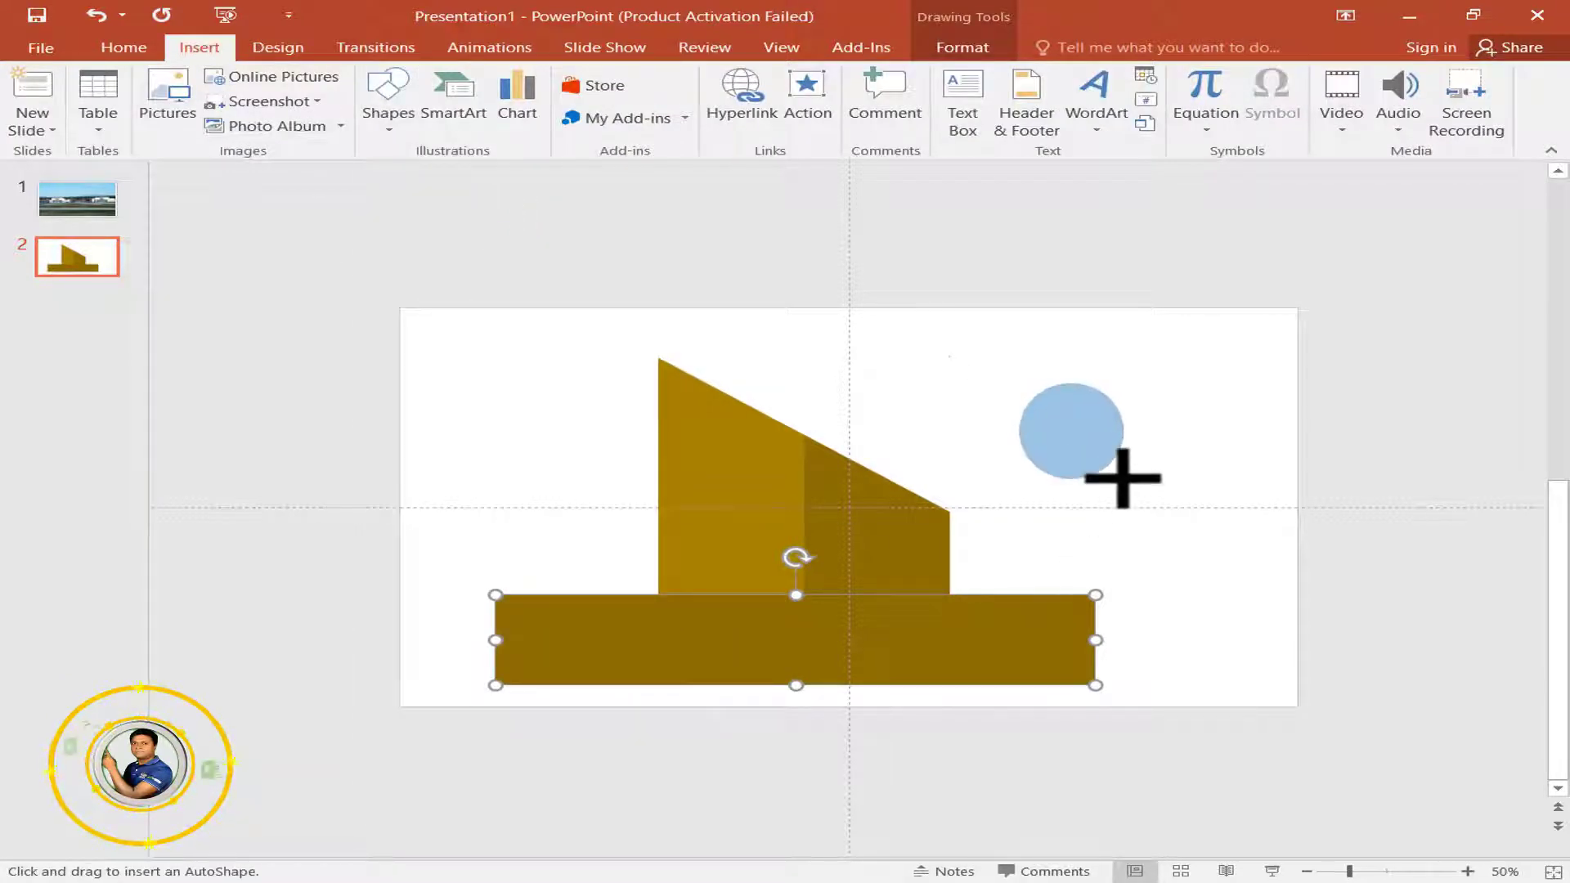
pyautogui.press('ctrl')
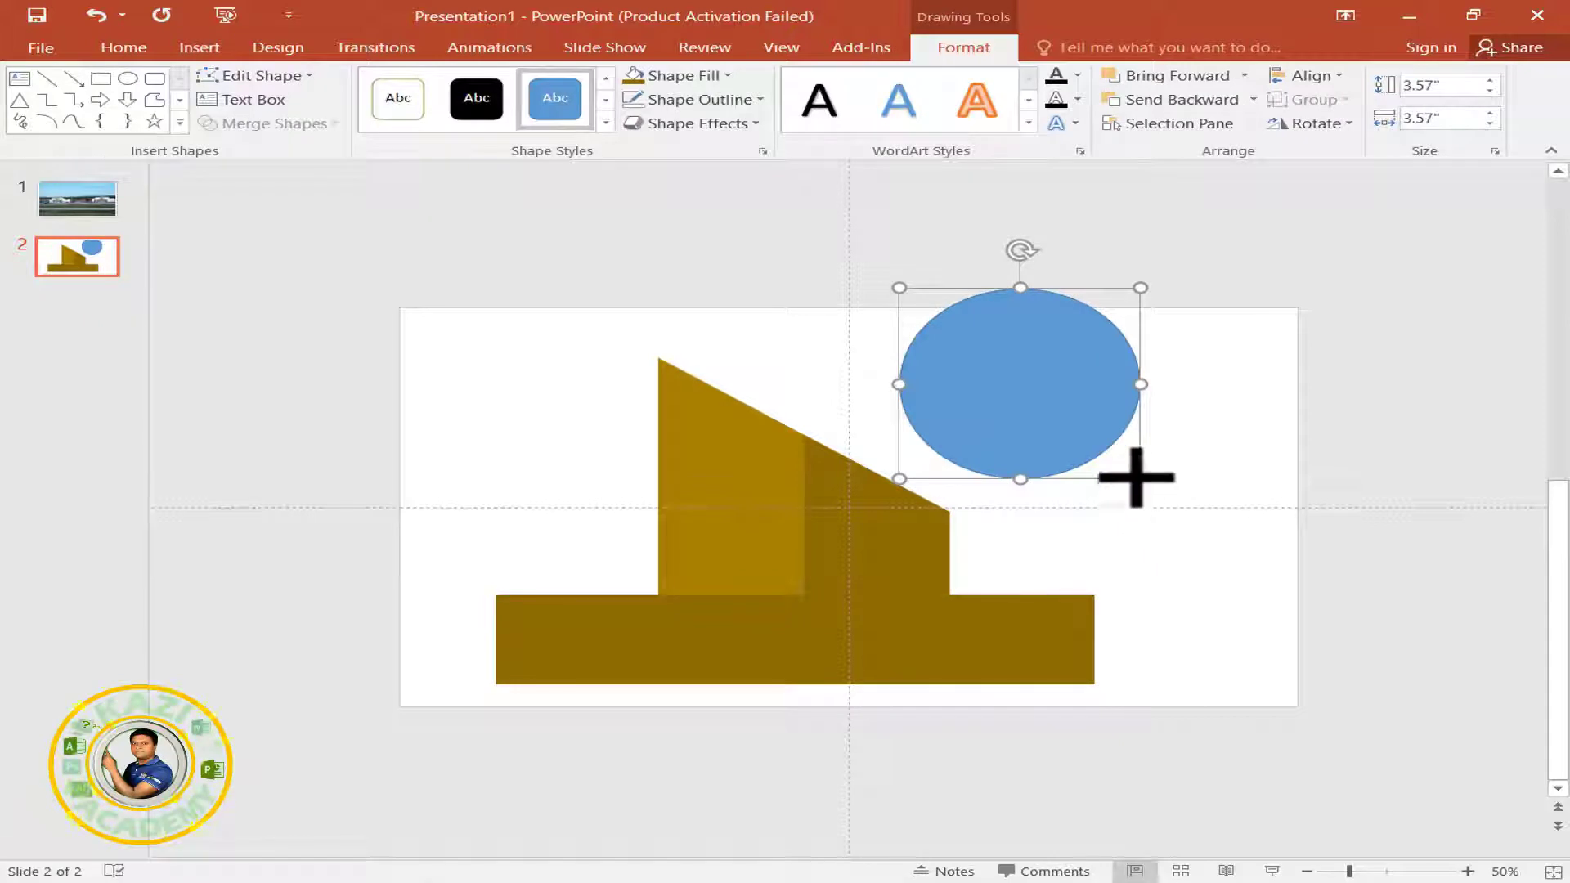
pyautogui.moveTo(1137, 476)
pyautogui.mouseDown()
pyautogui.moveTo(1057, 417)
pyautogui.moveTo(1065, 431)
pyautogui.mouseUp()
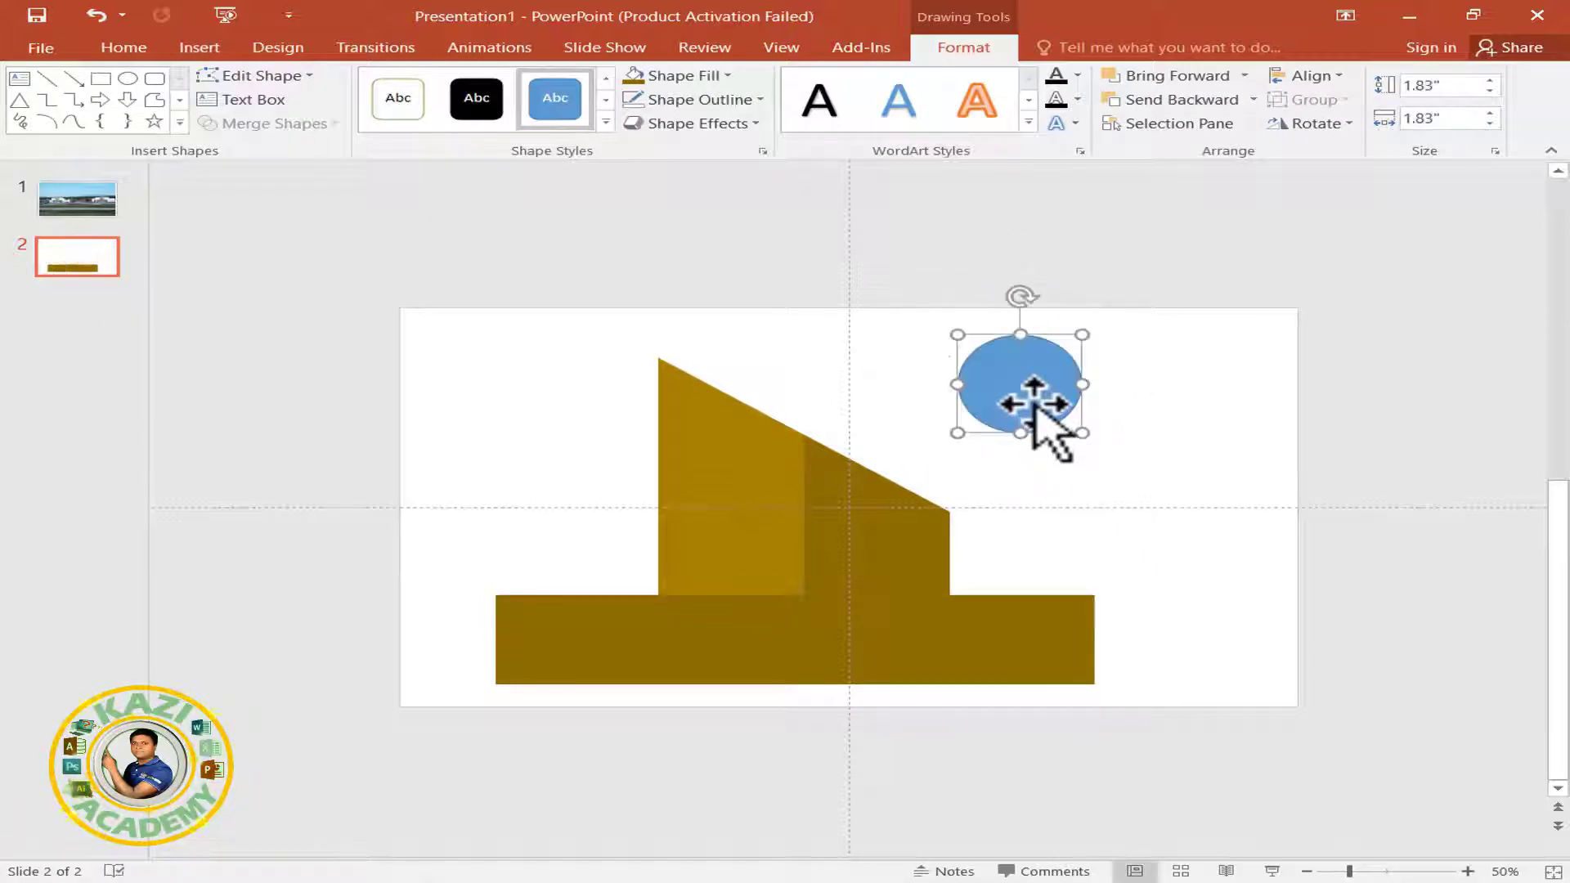
pyautogui.click(203, 47)
pyautogui.click(388, 104)
pyautogui.click(470, 183)
pyautogui.moveTo(858, 364); pyautogui.dragTo(1177, 477)
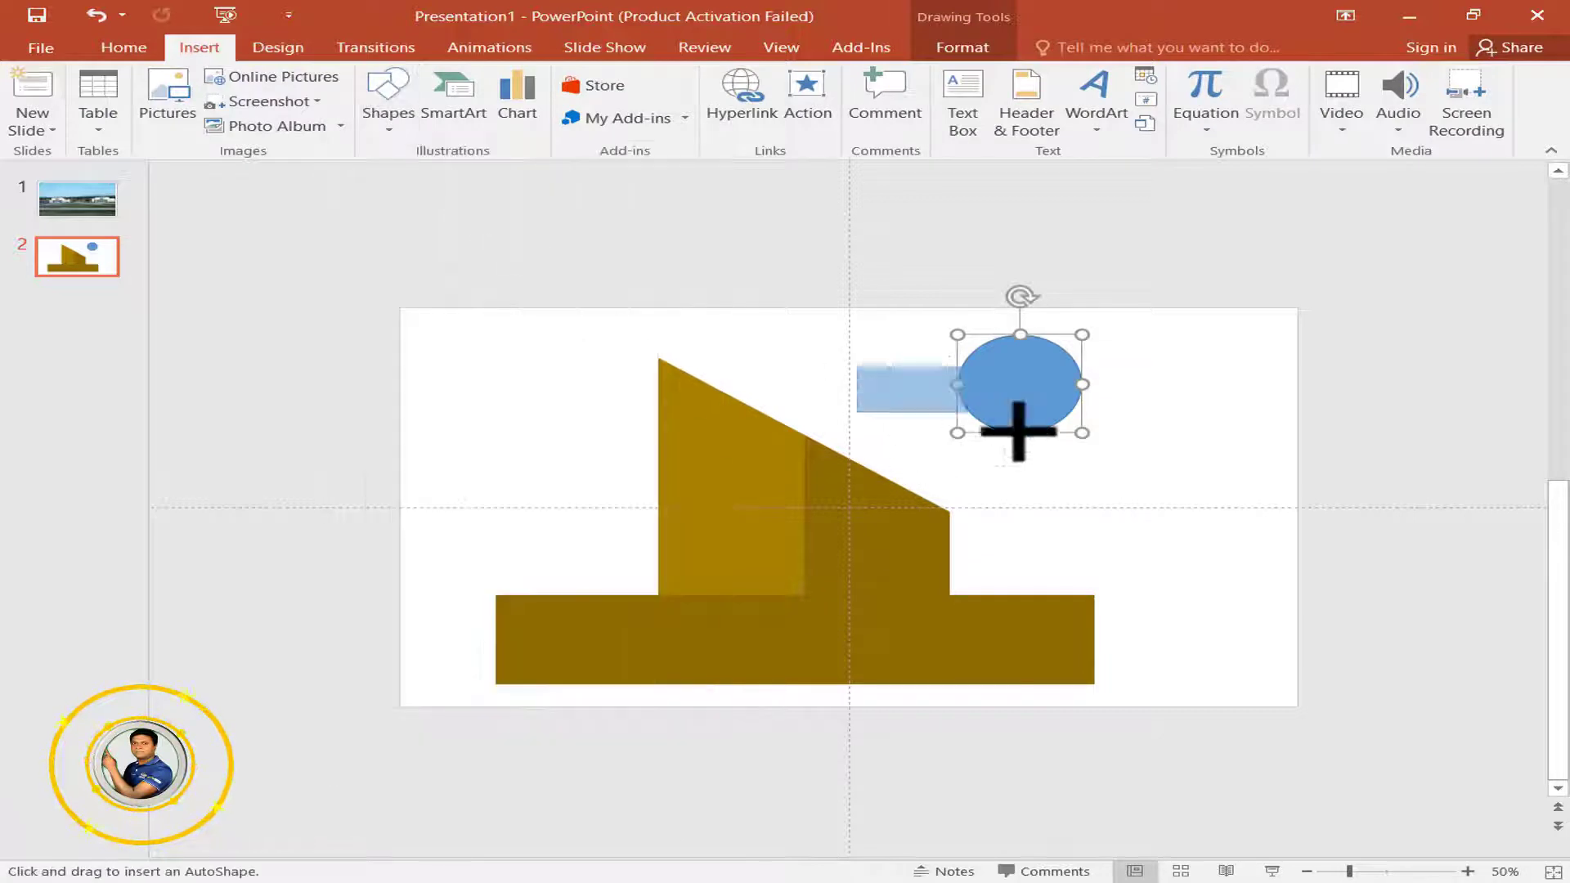
pyautogui.moveTo(1044, 442)
pyautogui.mouseDown()
pyautogui.moveTo(1048, 464)
pyautogui.moveTo(1048, 447)
pyautogui.mouseUp()
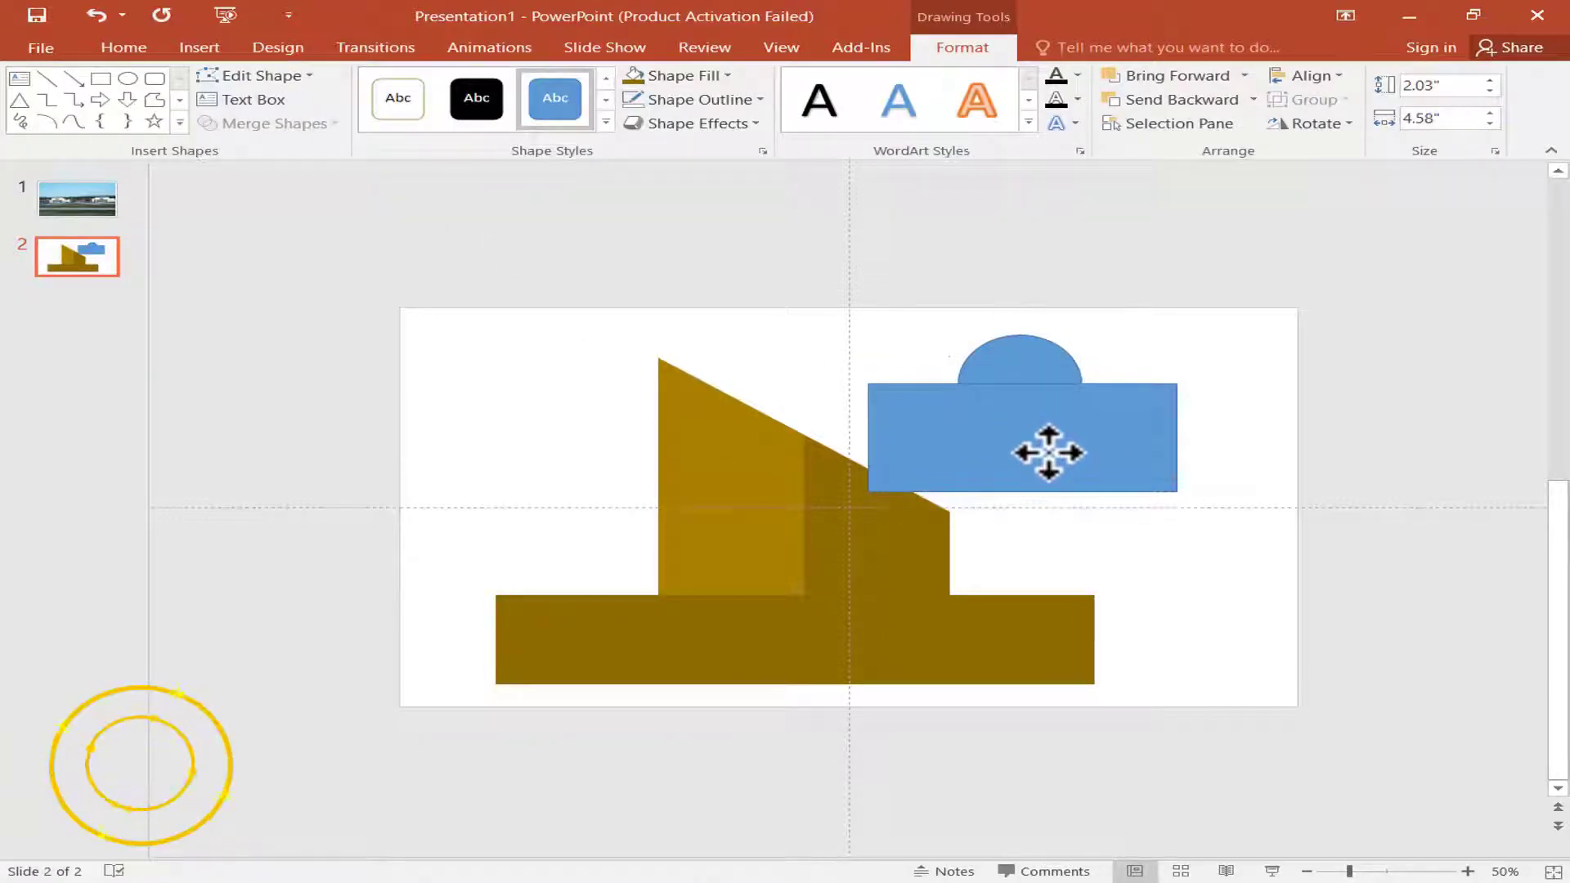
# - Subtract the rectangle from the circle with Merge Shapes, leaving a half-dome
pyautogui.click(1127, 454)
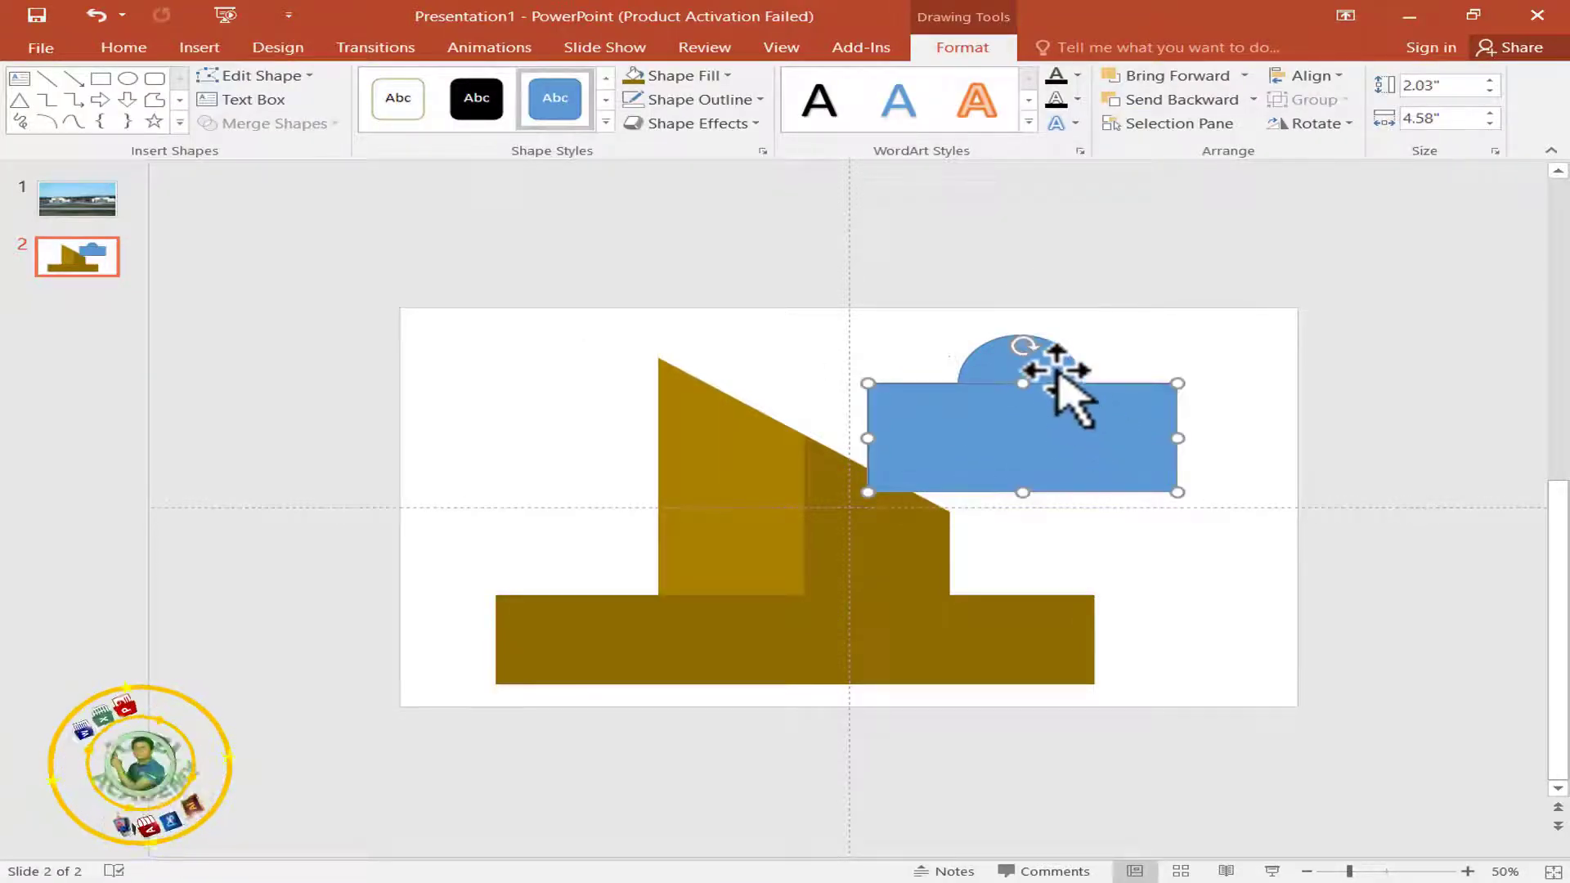
pyautogui.keyDown('ctrl'); pyautogui.click(1057, 369); pyautogui.keyUp('ctrl')
pyautogui.click(269, 122)
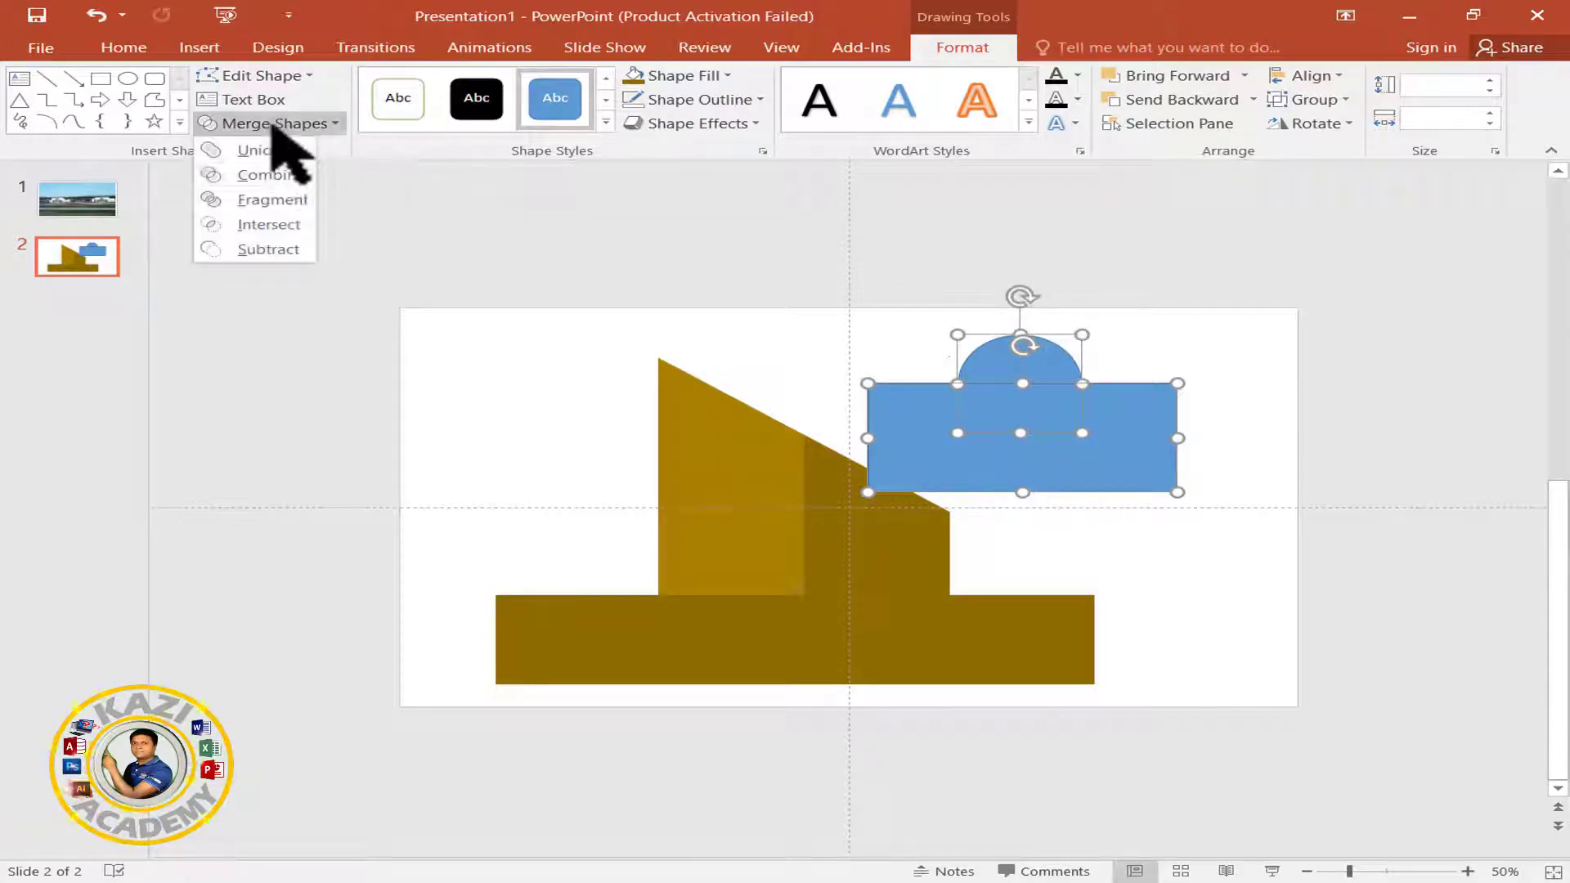
pyautogui.press('Escape')
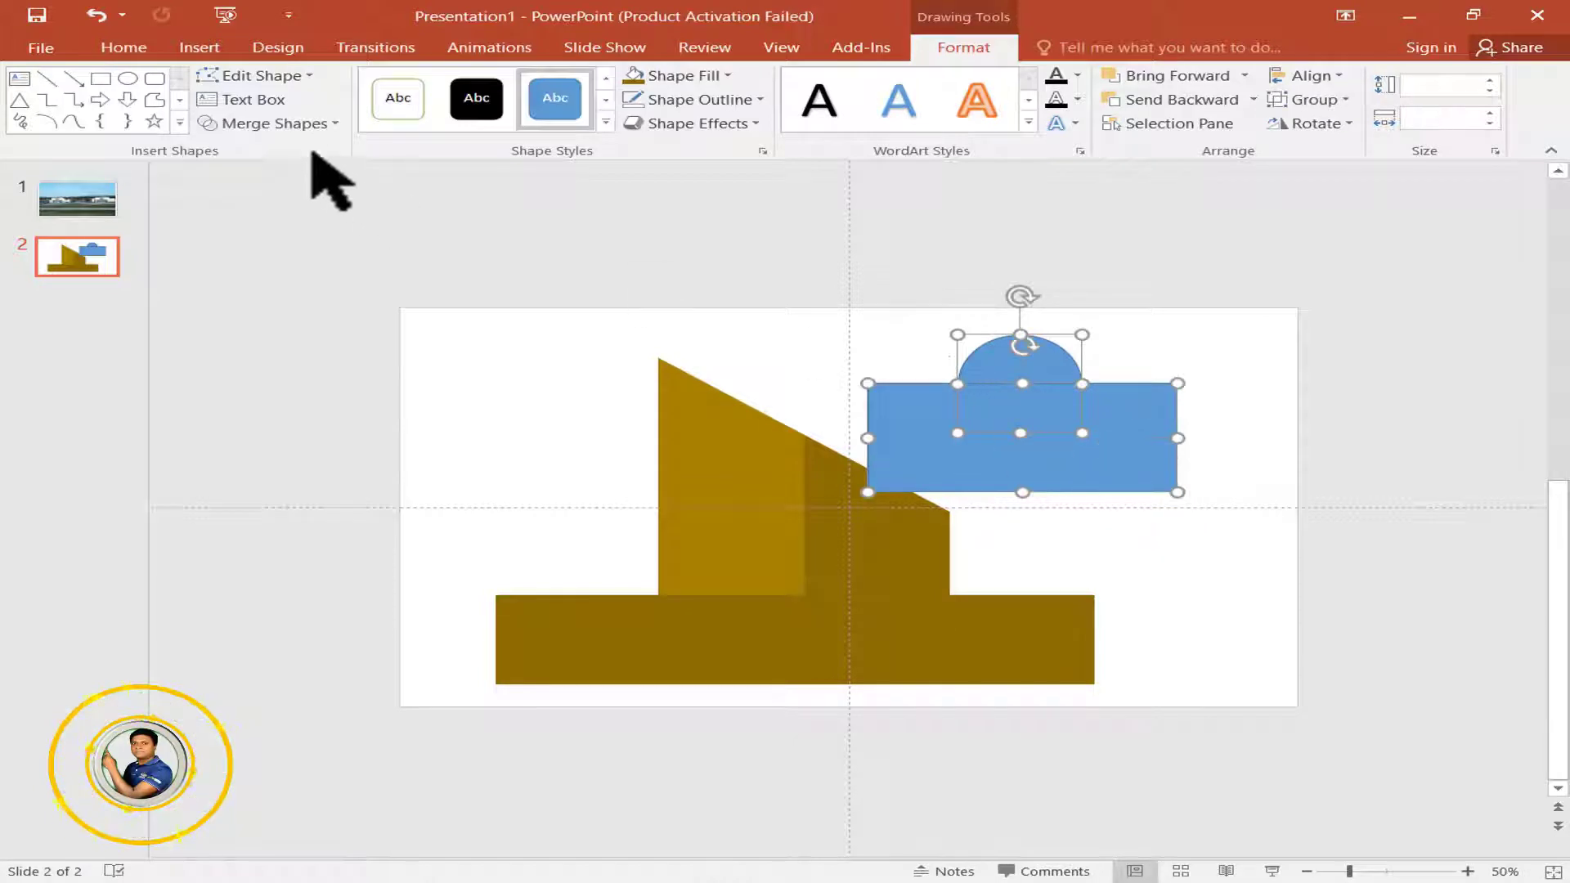
pyautogui.click(270, 123)
pyautogui.click(270, 248)
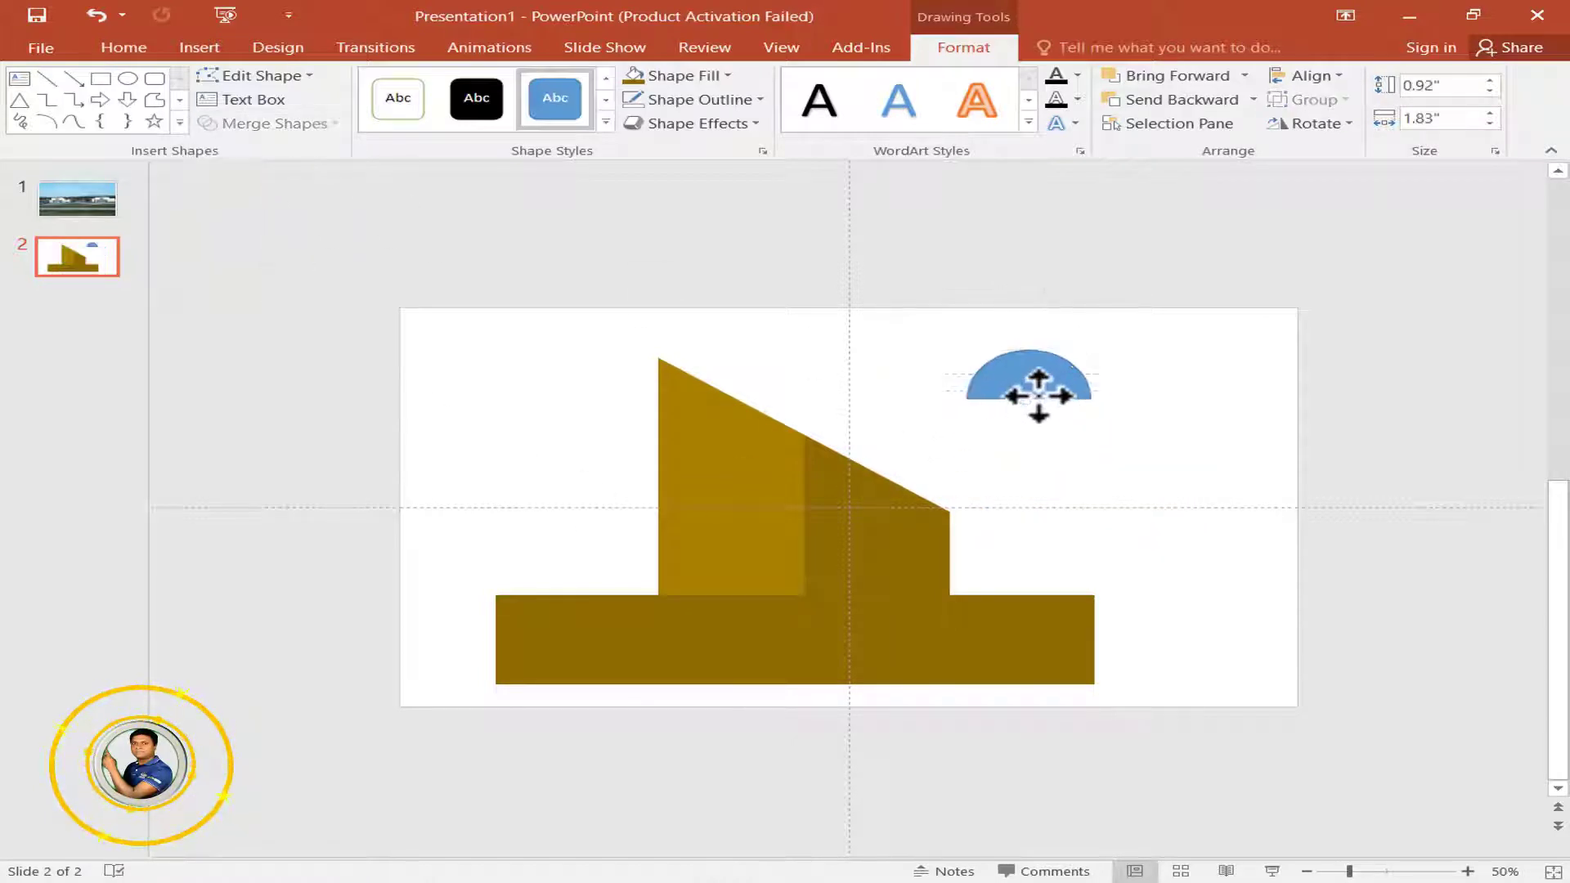
# - Move the half-dome onto the right end of the base and enlarge it slightly
pyautogui.moveTo(1034, 384); pyautogui.dragTo(1036, 570)
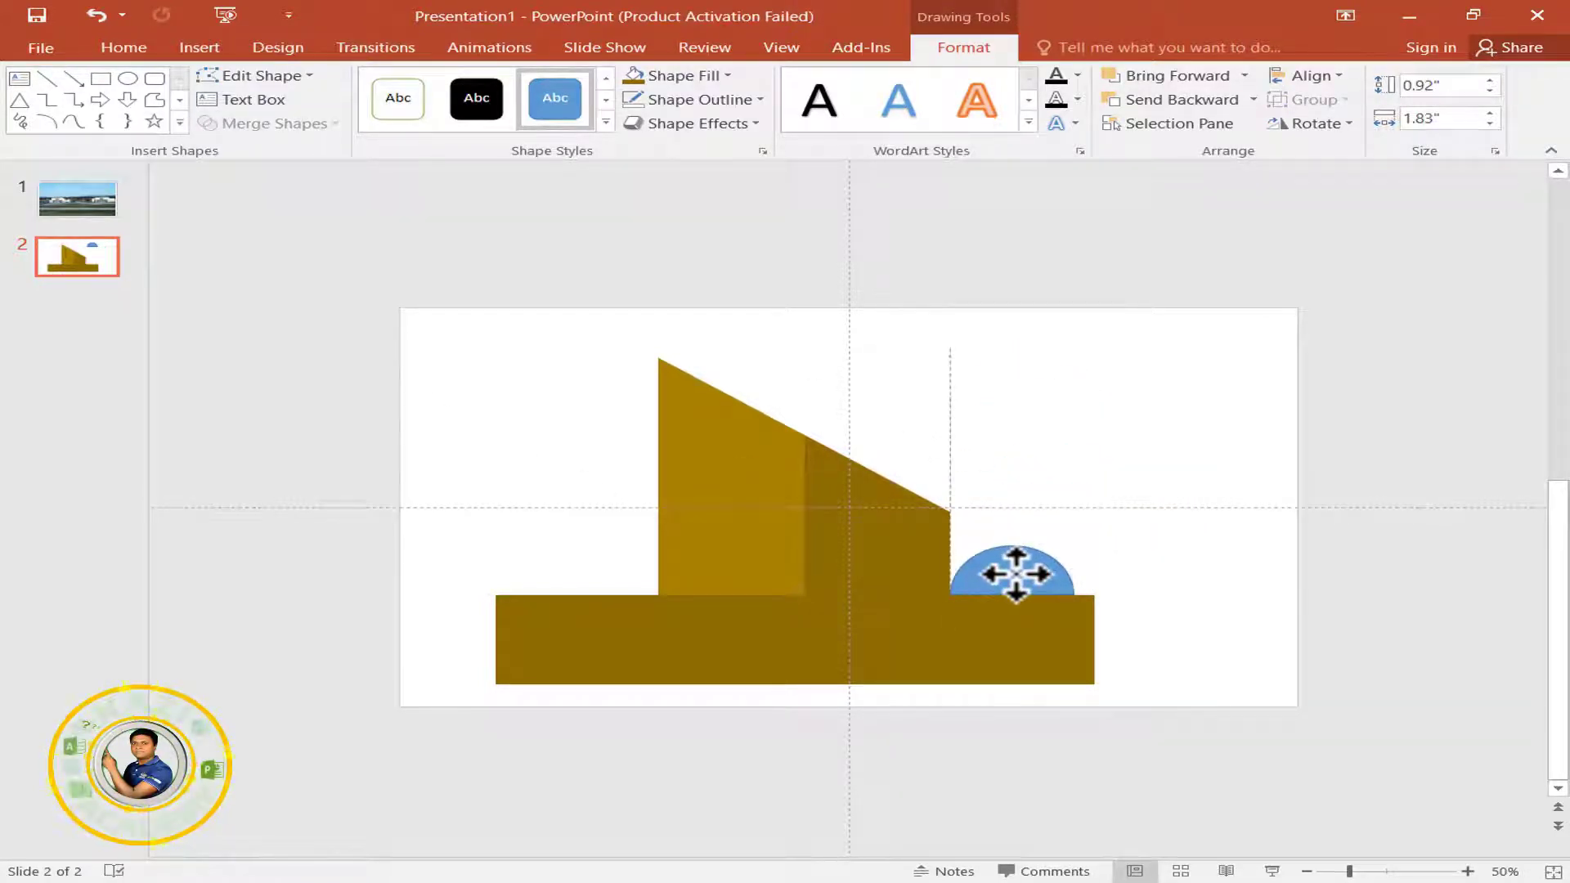
pyautogui.scroll(3, 1182, 609)
pyautogui.hotkey('shift', 'Up')
pyautogui.hotkey('shift', 'Up')
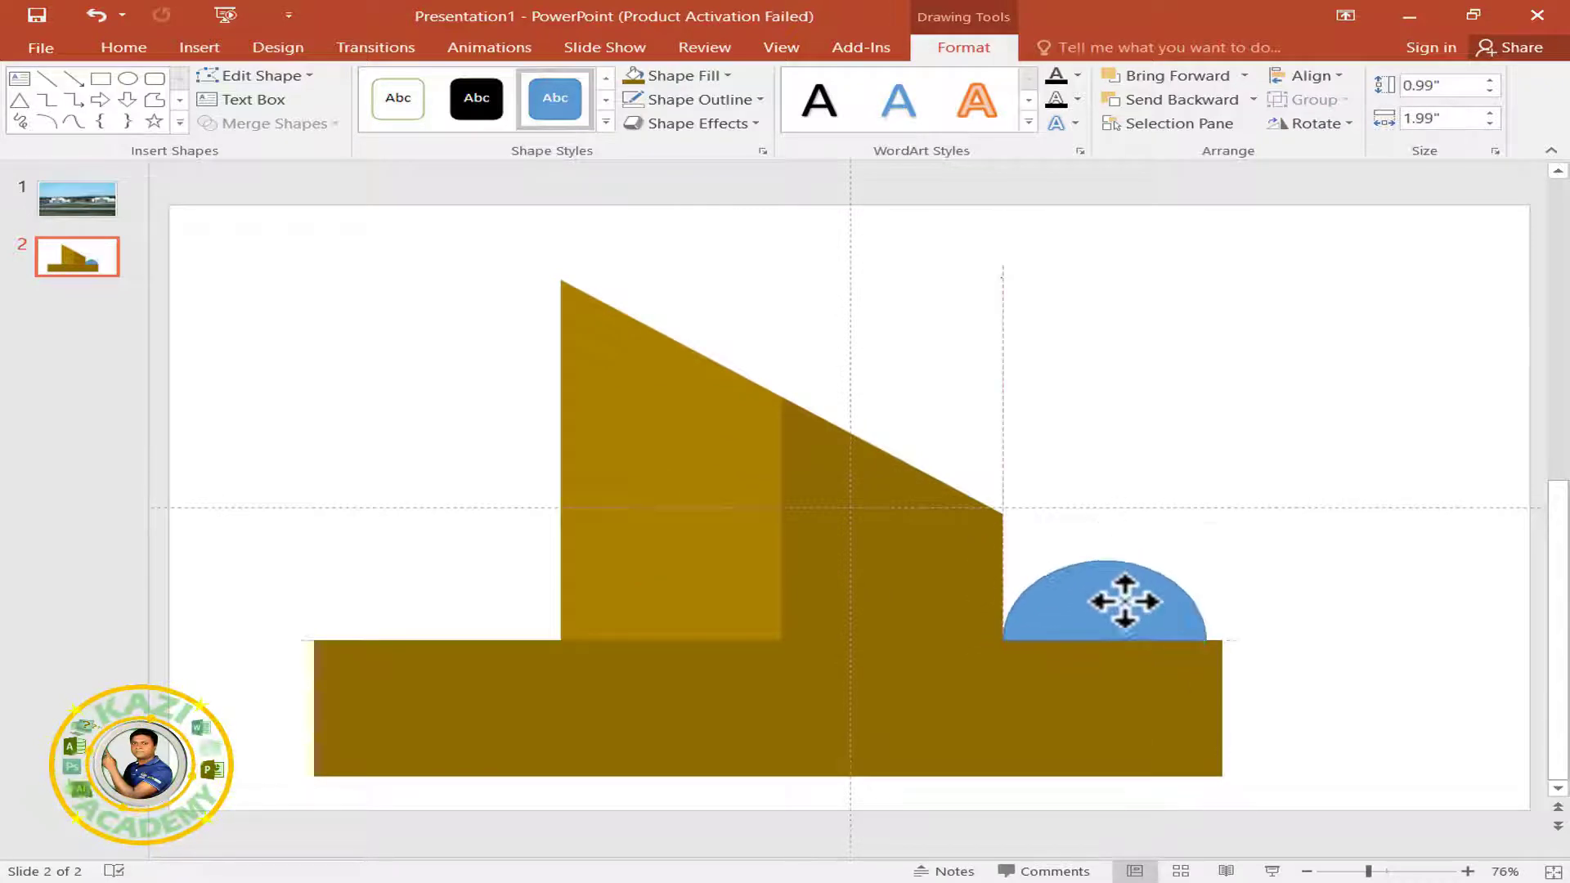
pyautogui.hotkey('shift', 'Right')
pyautogui.hotkey('shift', 'Right')
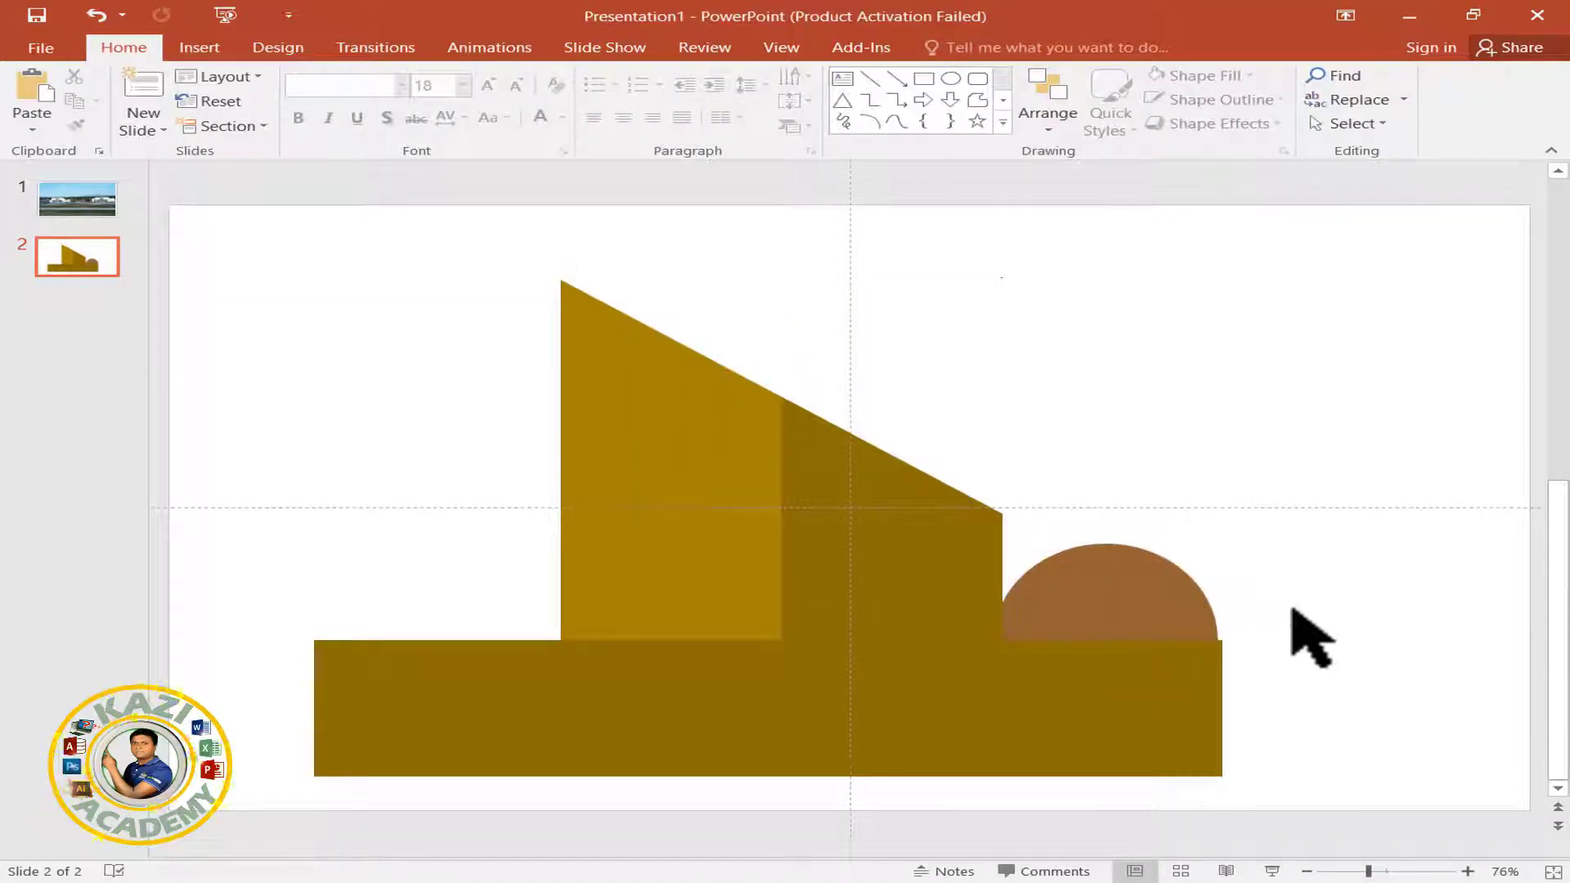
# - Zoom in and nudge the brown half-dome right until it sits flush with the base edge
pyautogui.keyDown('ctrl'); pyautogui.scroll(10, 1294, 610); pyautogui.keyUp('ctrl')
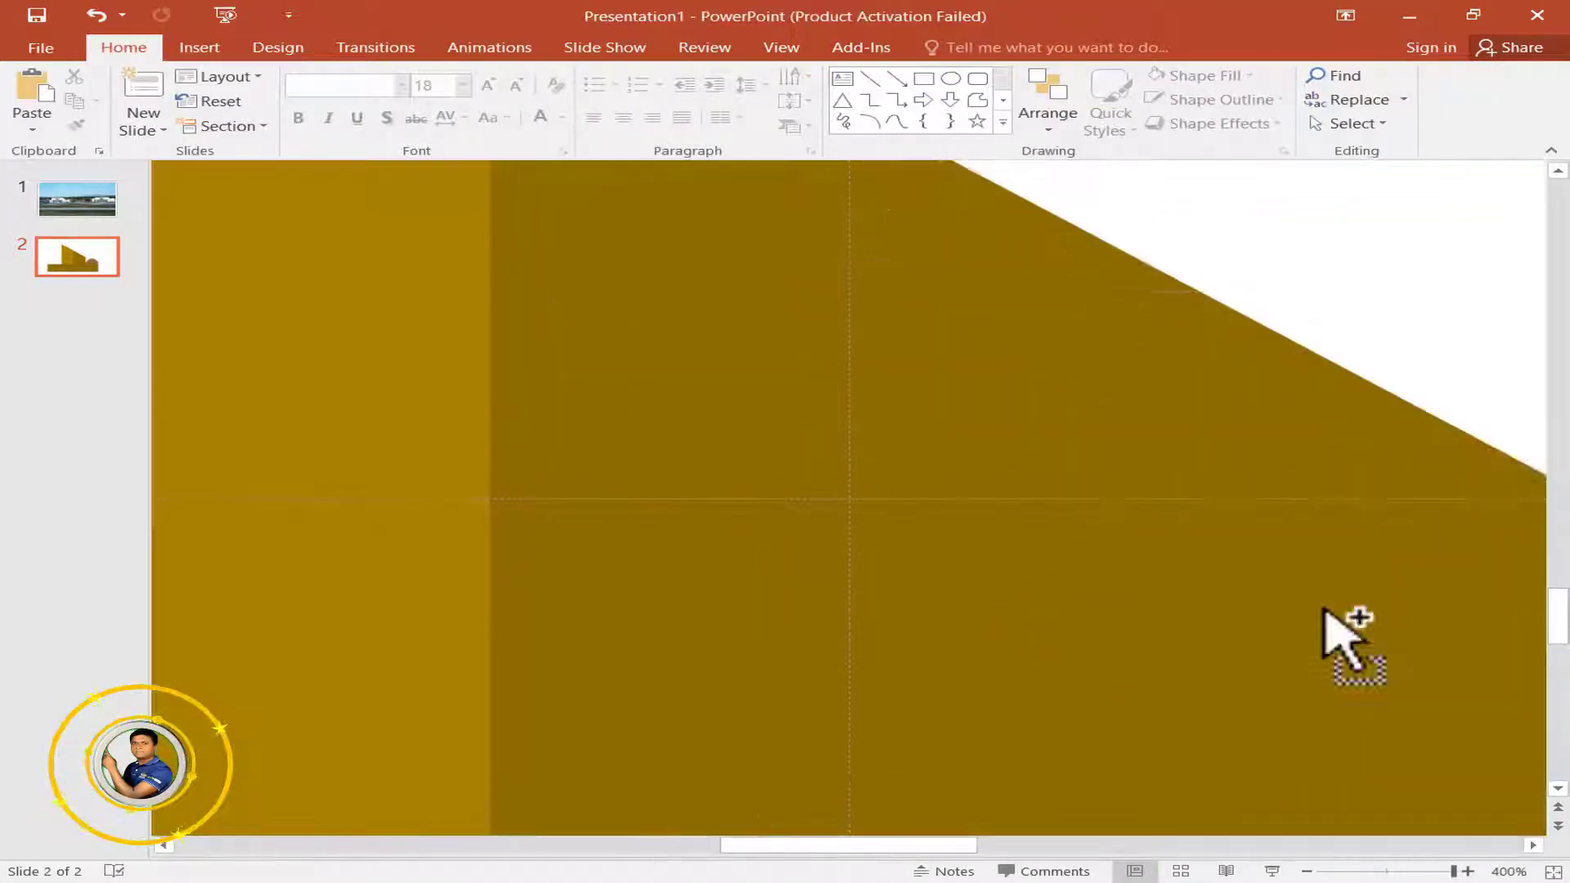
pyautogui.moveTo(908, 845); pyautogui.dragTo(1382, 845)
pyautogui.keyDown('ctrl'); pyautogui.scroll(-3, 1121, 813); pyautogui.keyUp('ctrl')
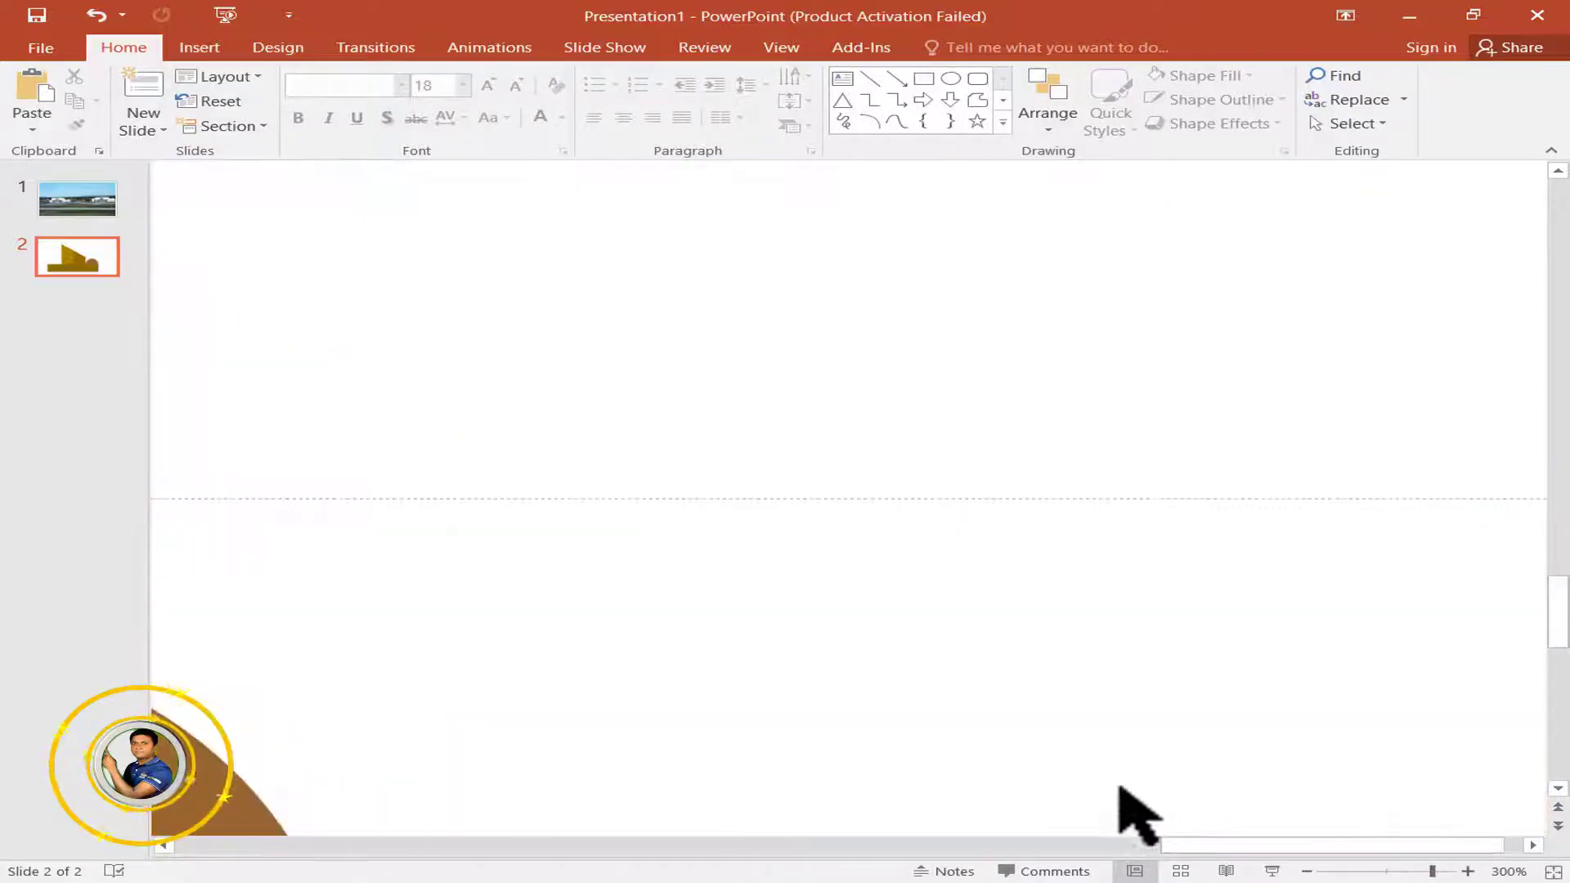
pyautogui.scroll(-3, 1140, 810)
pyautogui.moveTo(1196, 847); pyautogui.dragTo(1047, 845)
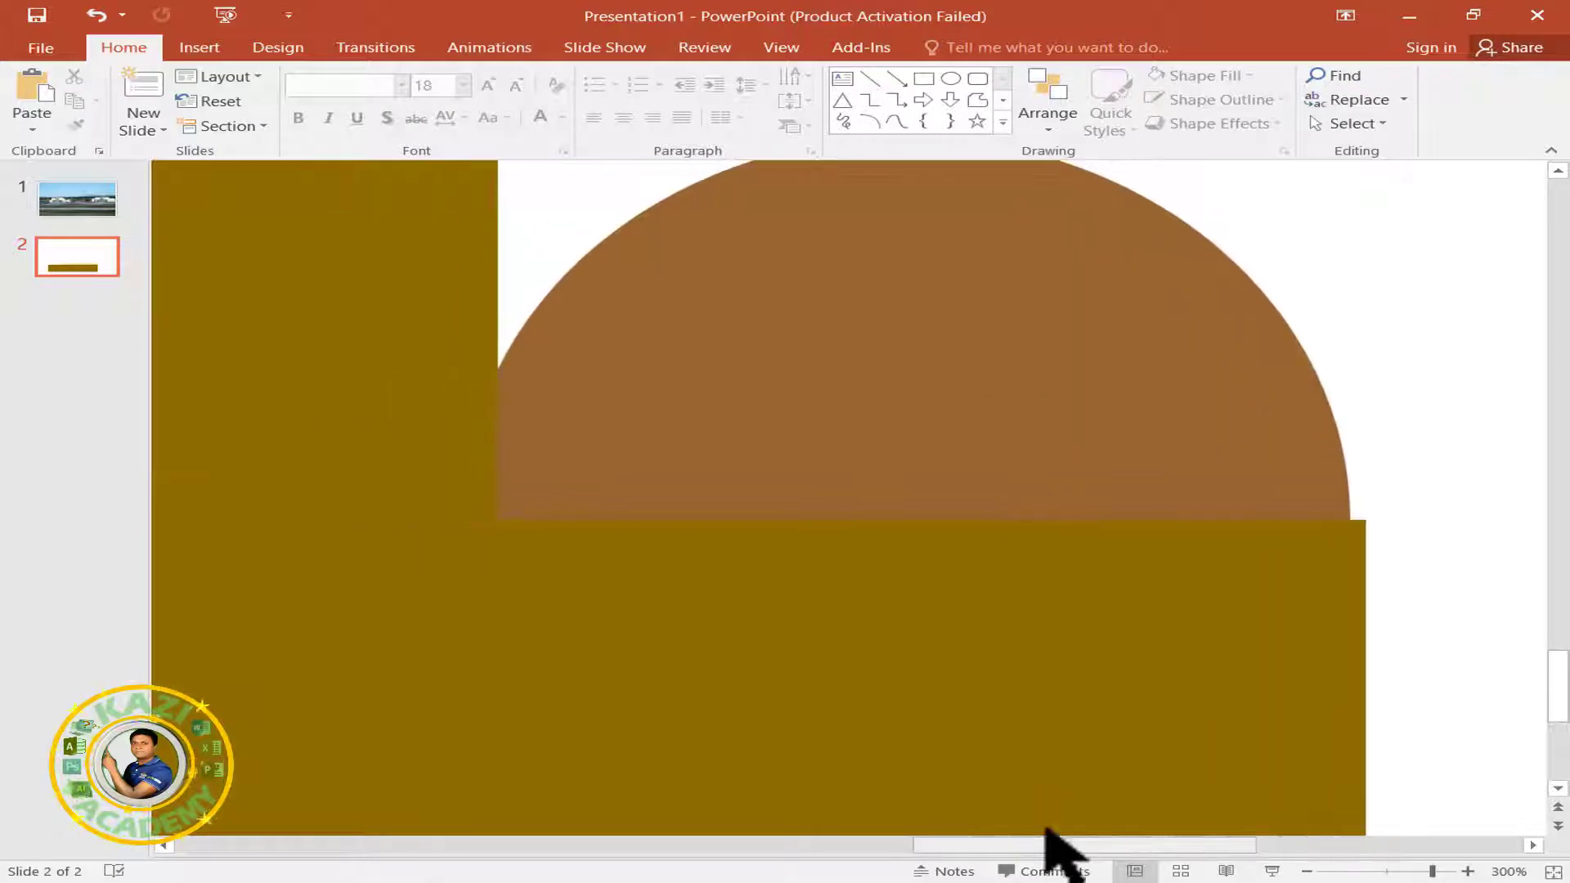
pyautogui.click(935, 356)
pyautogui.press('Right')
pyautogui.press('Right')
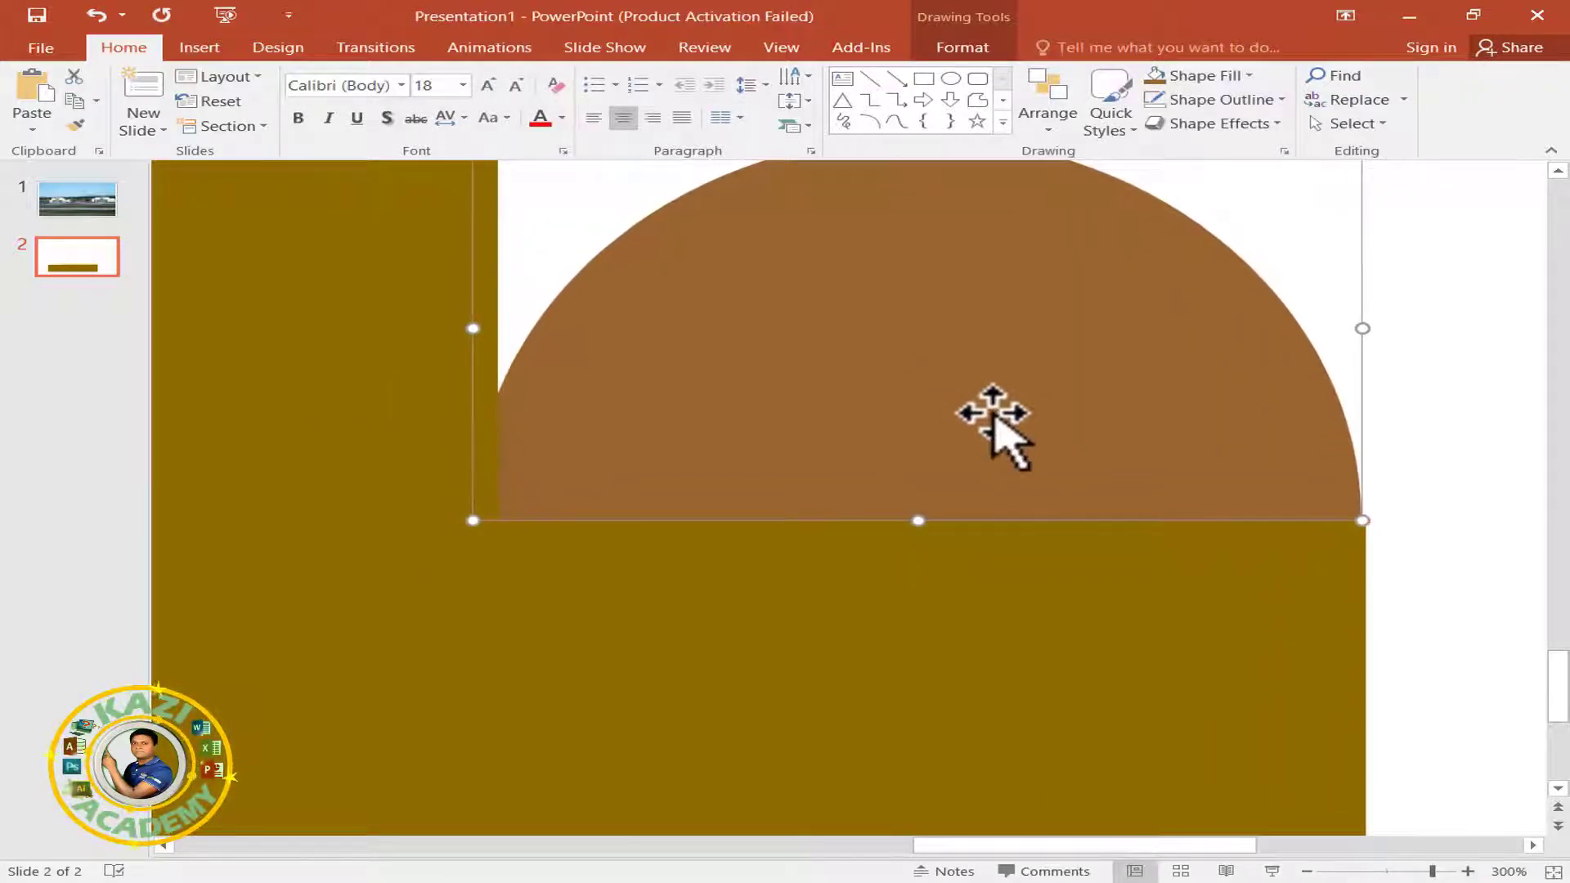
pyautogui.click(1385, 486)
pyautogui.click(1224, 466)
pyautogui.click(1481, 522)
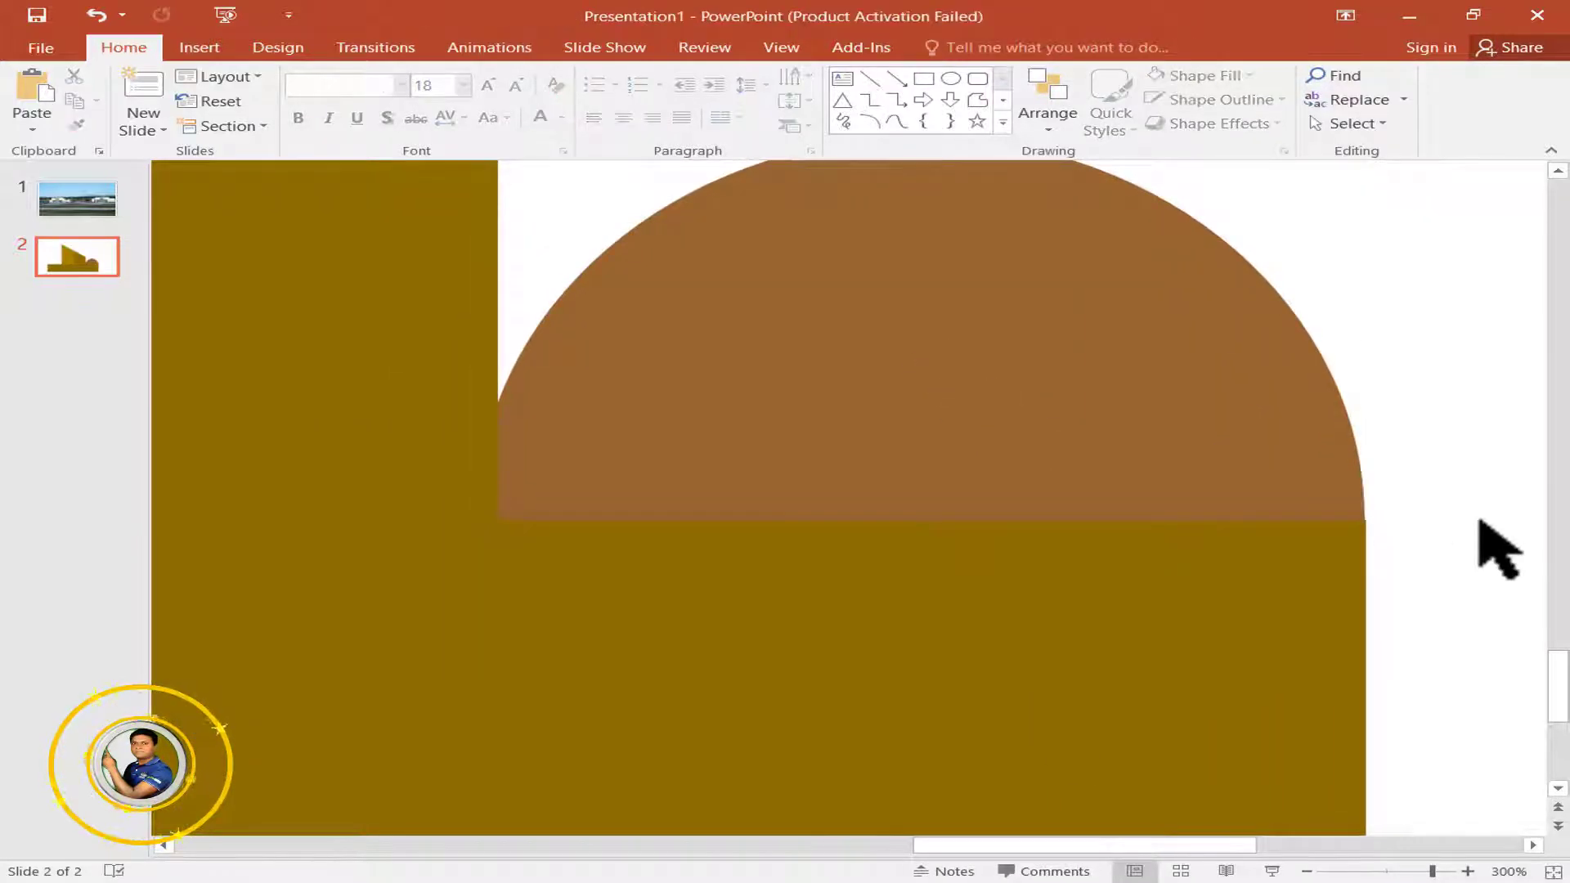
pyautogui.click(1258, 472)
pyautogui.click(1422, 540)
pyautogui.scroll(-5, 1412, 549)
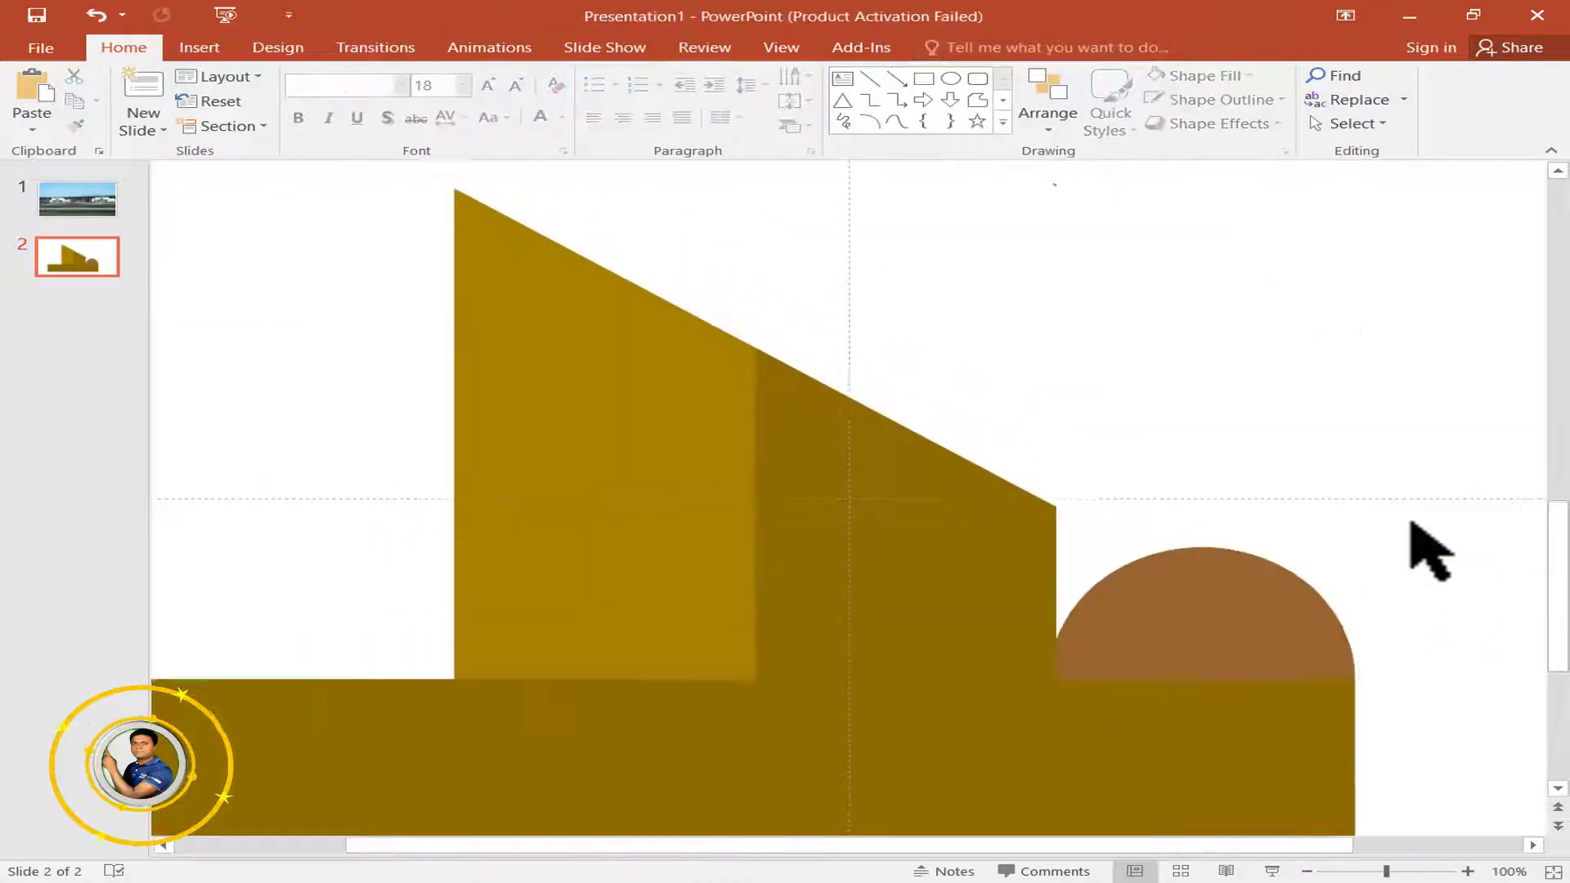
# - Pick the Rectangle shape from Insert > Shapes to draw a new bar
pyautogui.click(205, 50)
pyautogui.click(386, 123)
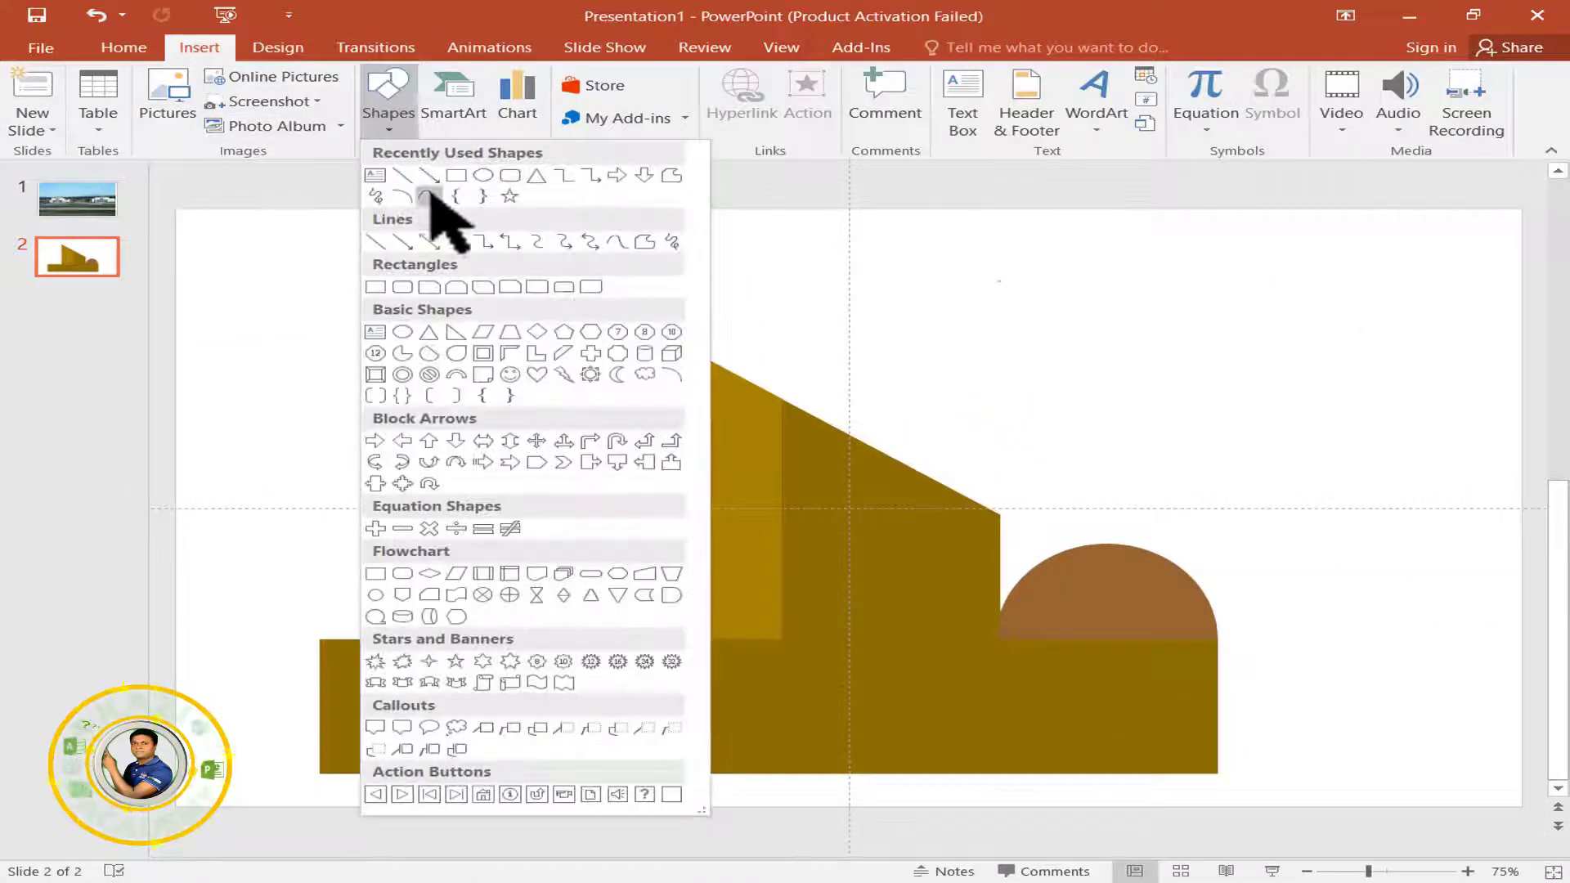
pyautogui.click(456, 175)
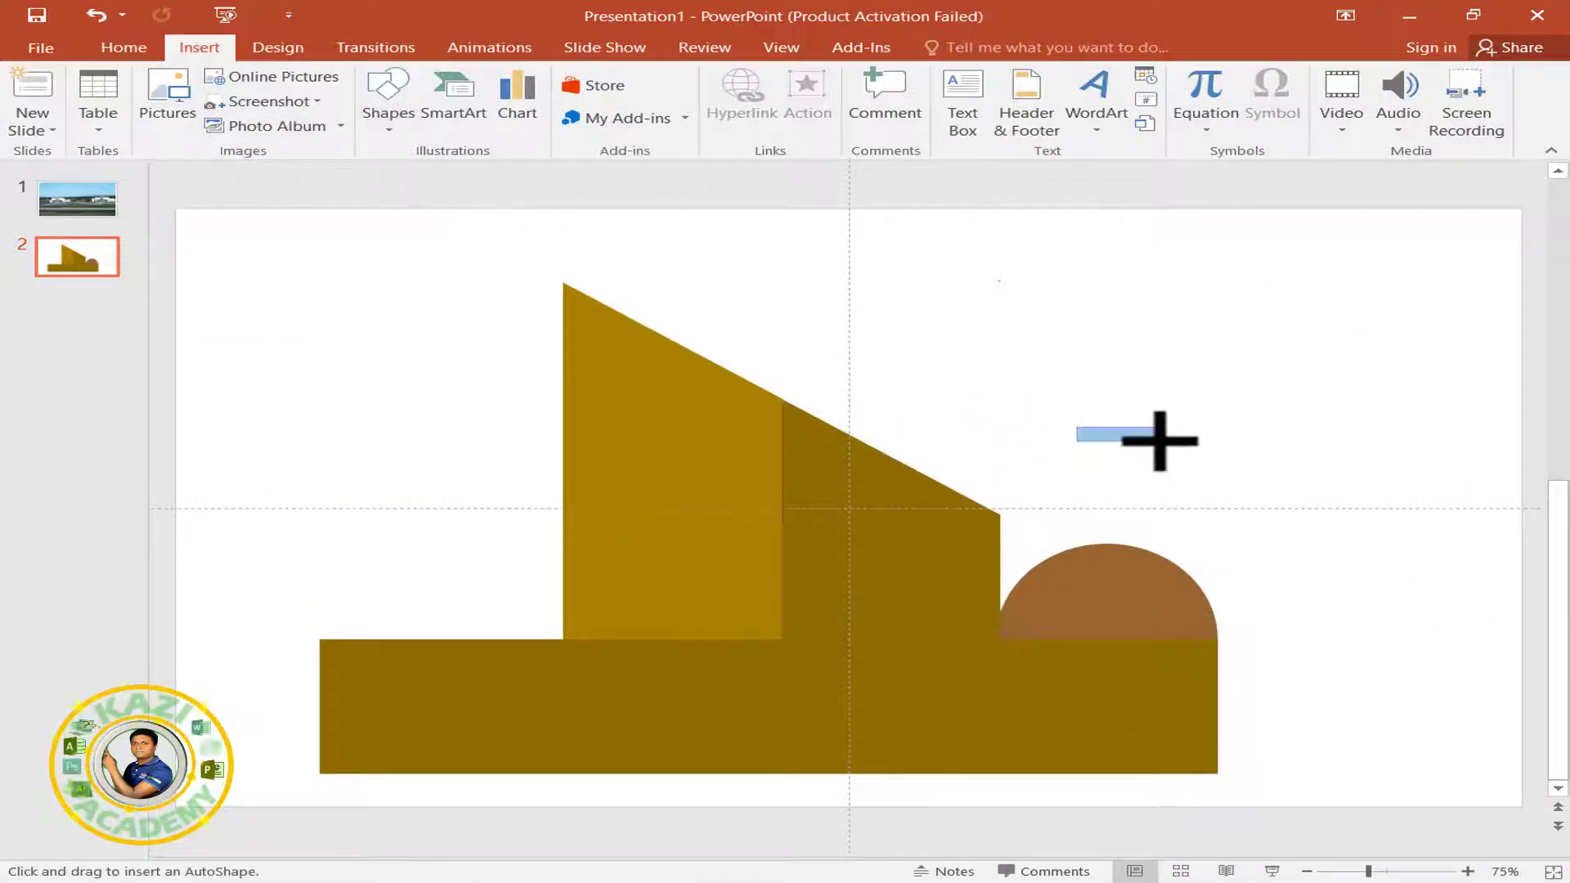
# - Draw a small bar across the half-dome with no outline and a white fill
pyautogui.moveTo(1188, 446); pyautogui.dragTo(1187, 451)
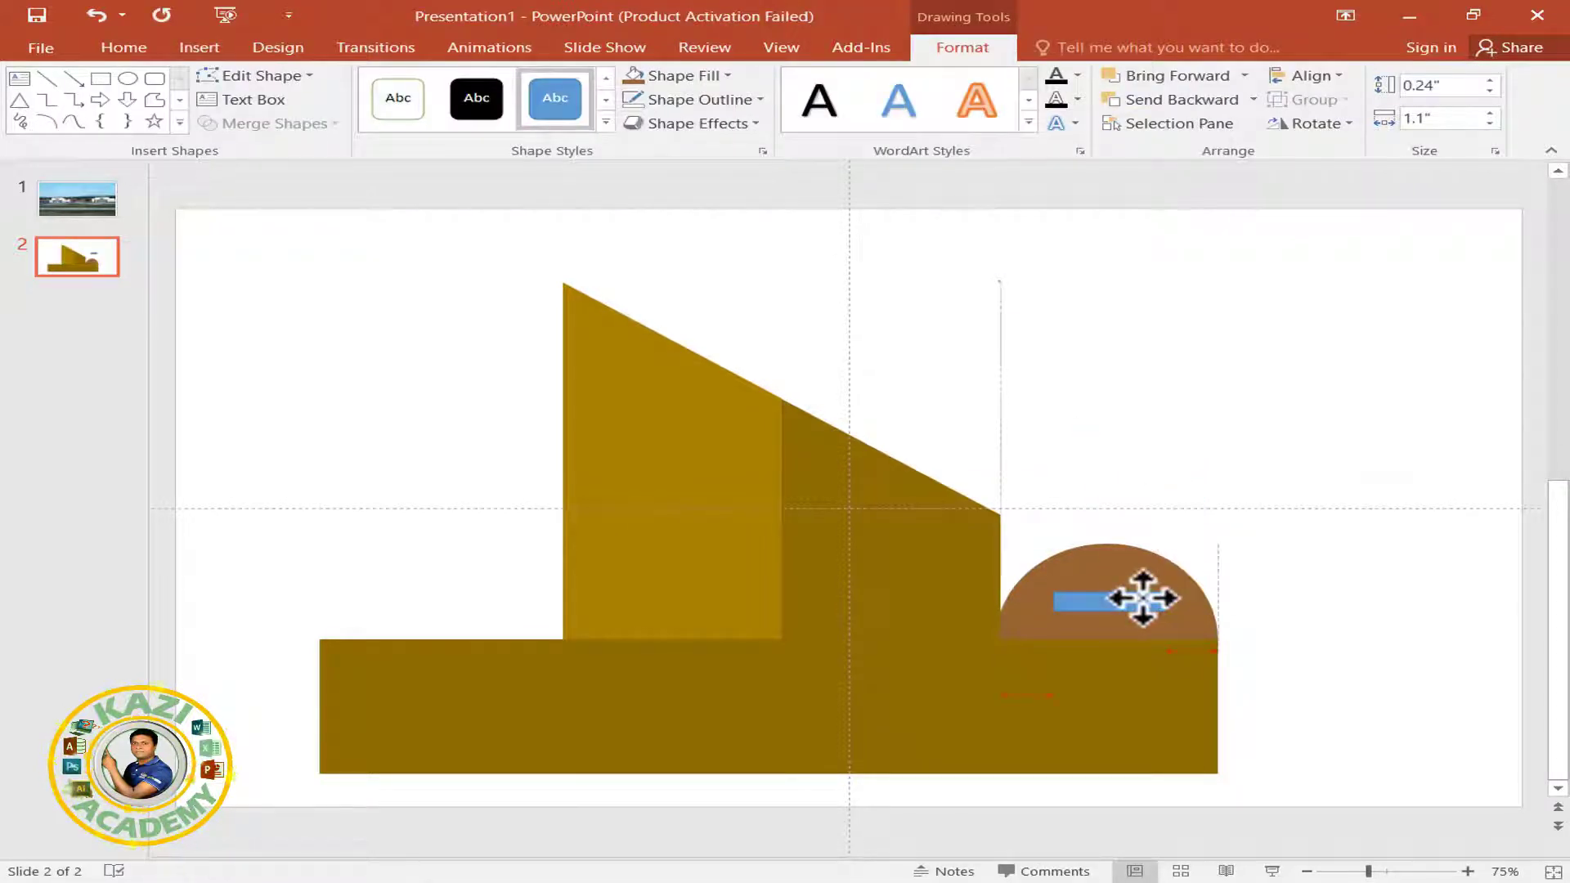
pyautogui.click(699, 122)
pyautogui.click(695, 99)
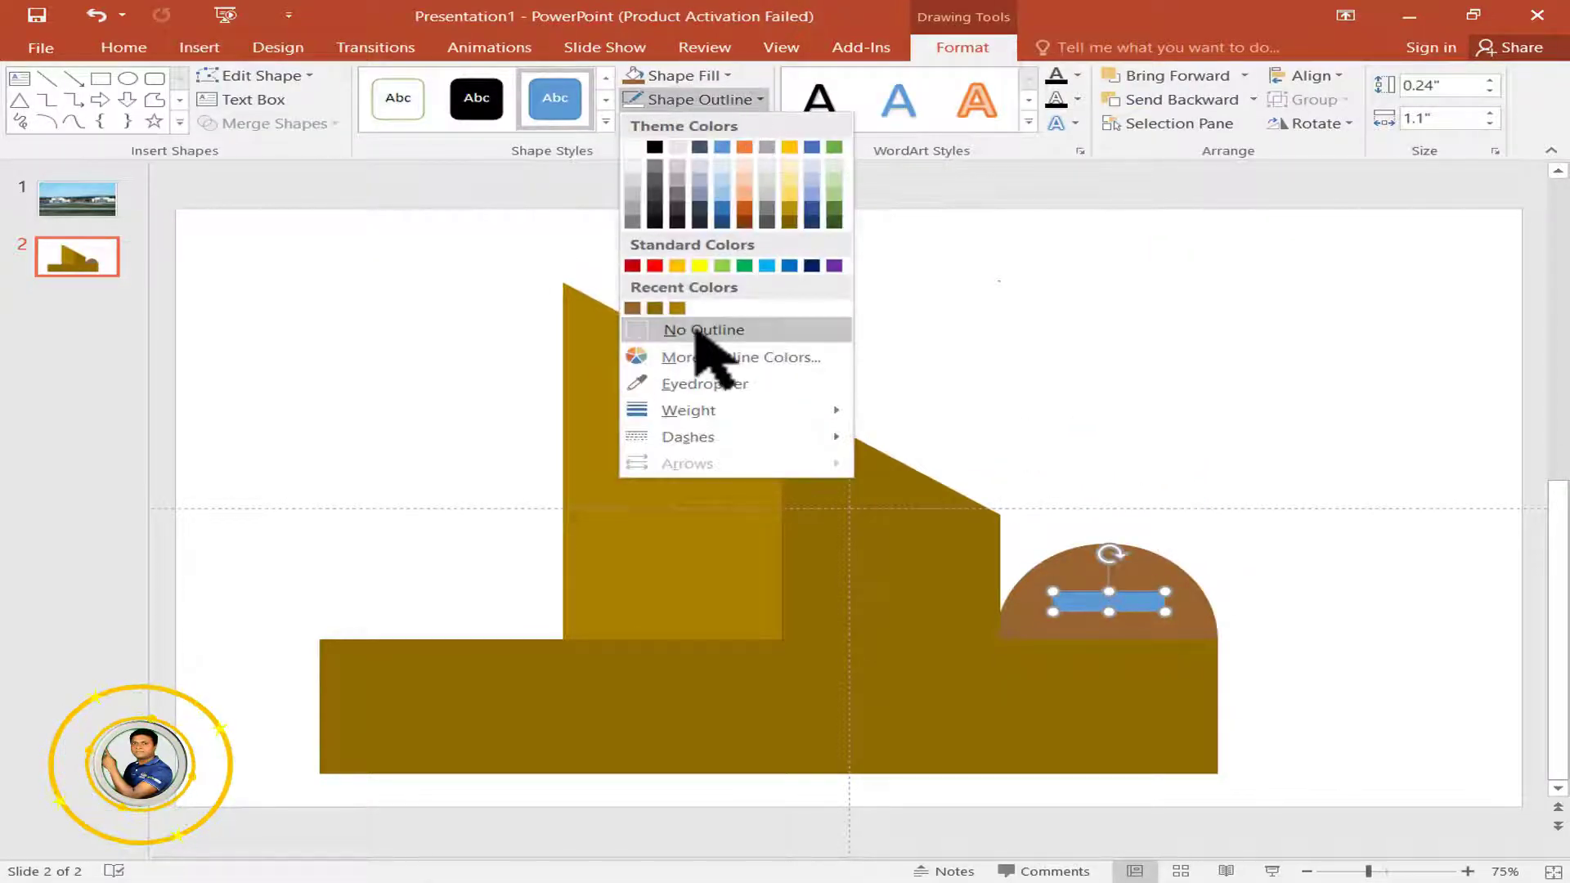
pyautogui.click(703, 325)
pyautogui.click(725, 77)
pyautogui.click(632, 143)
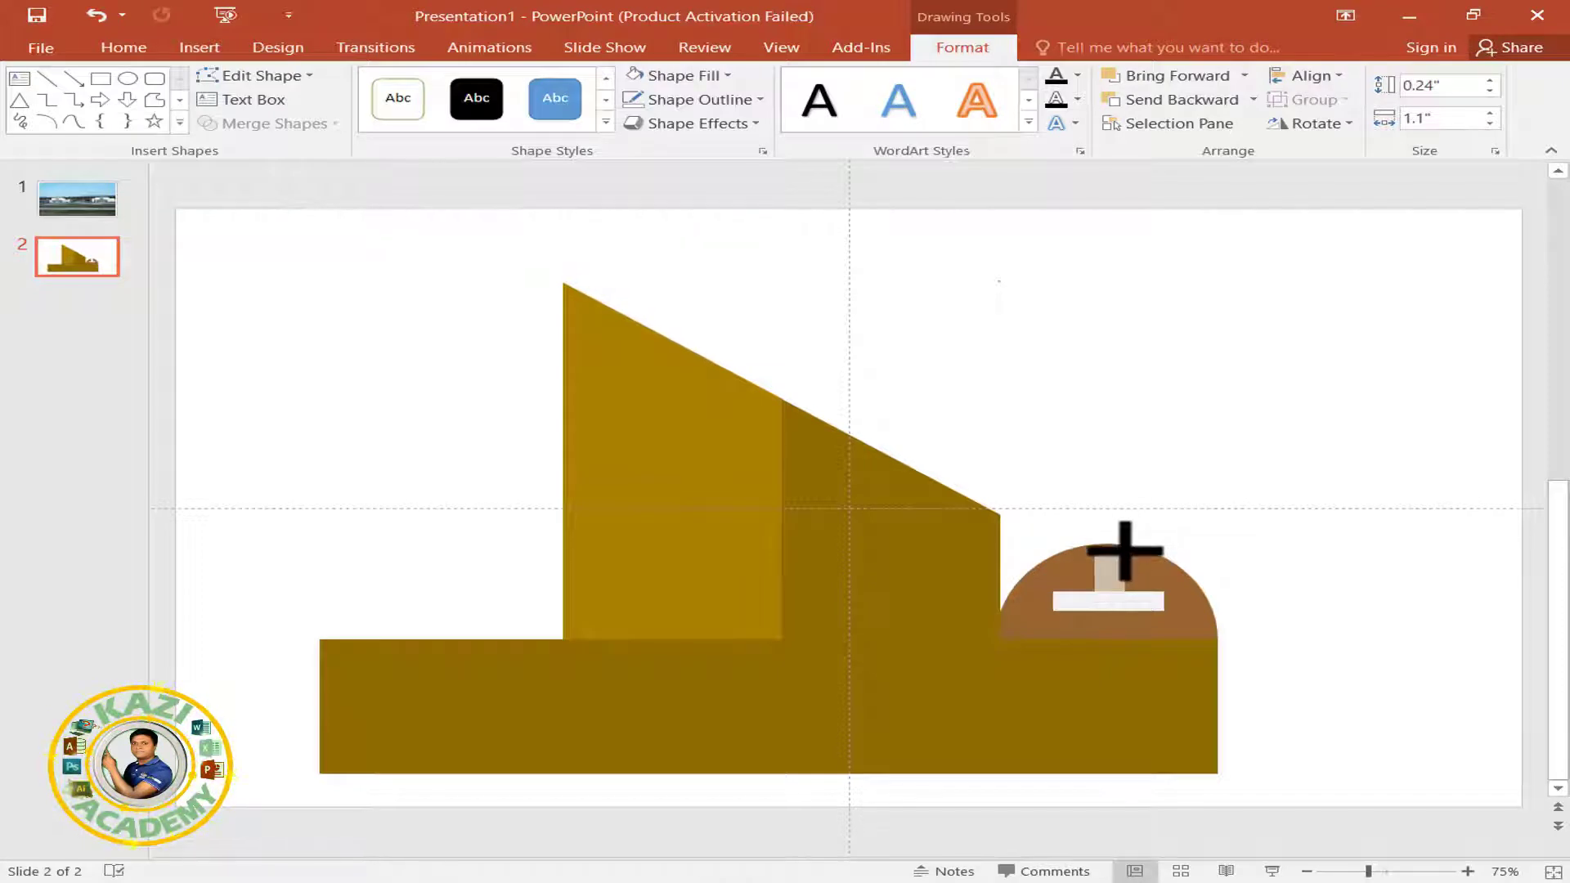
# - Draw a tall rounded rectangle left of the gold block, resting on the base bar
pyautogui.click(1169, 483)
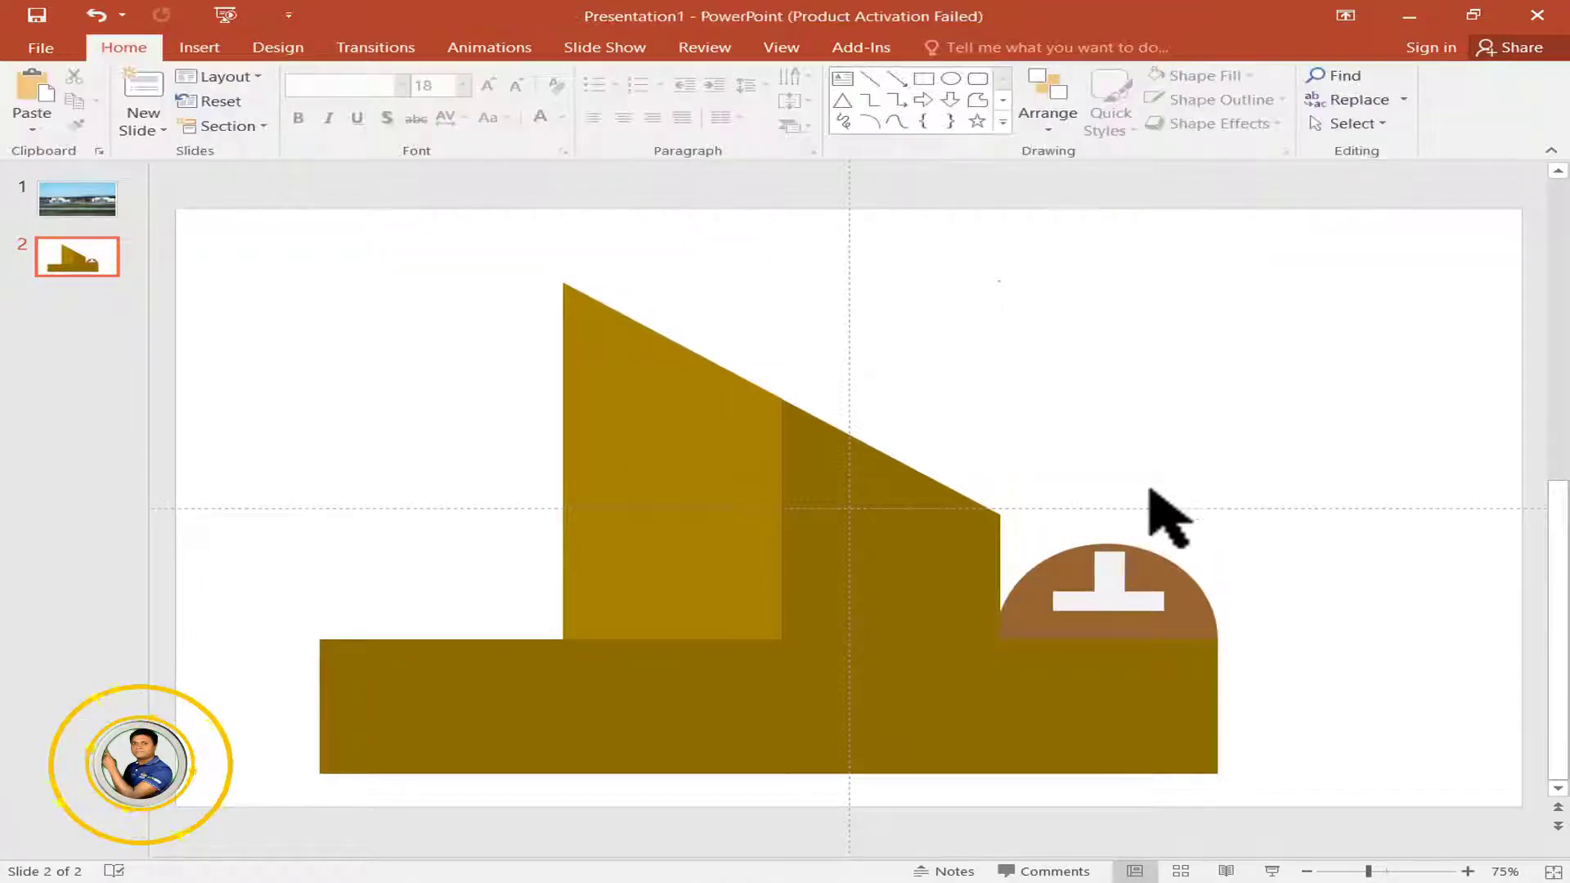
pyautogui.scroll(-4, 1151, 485)
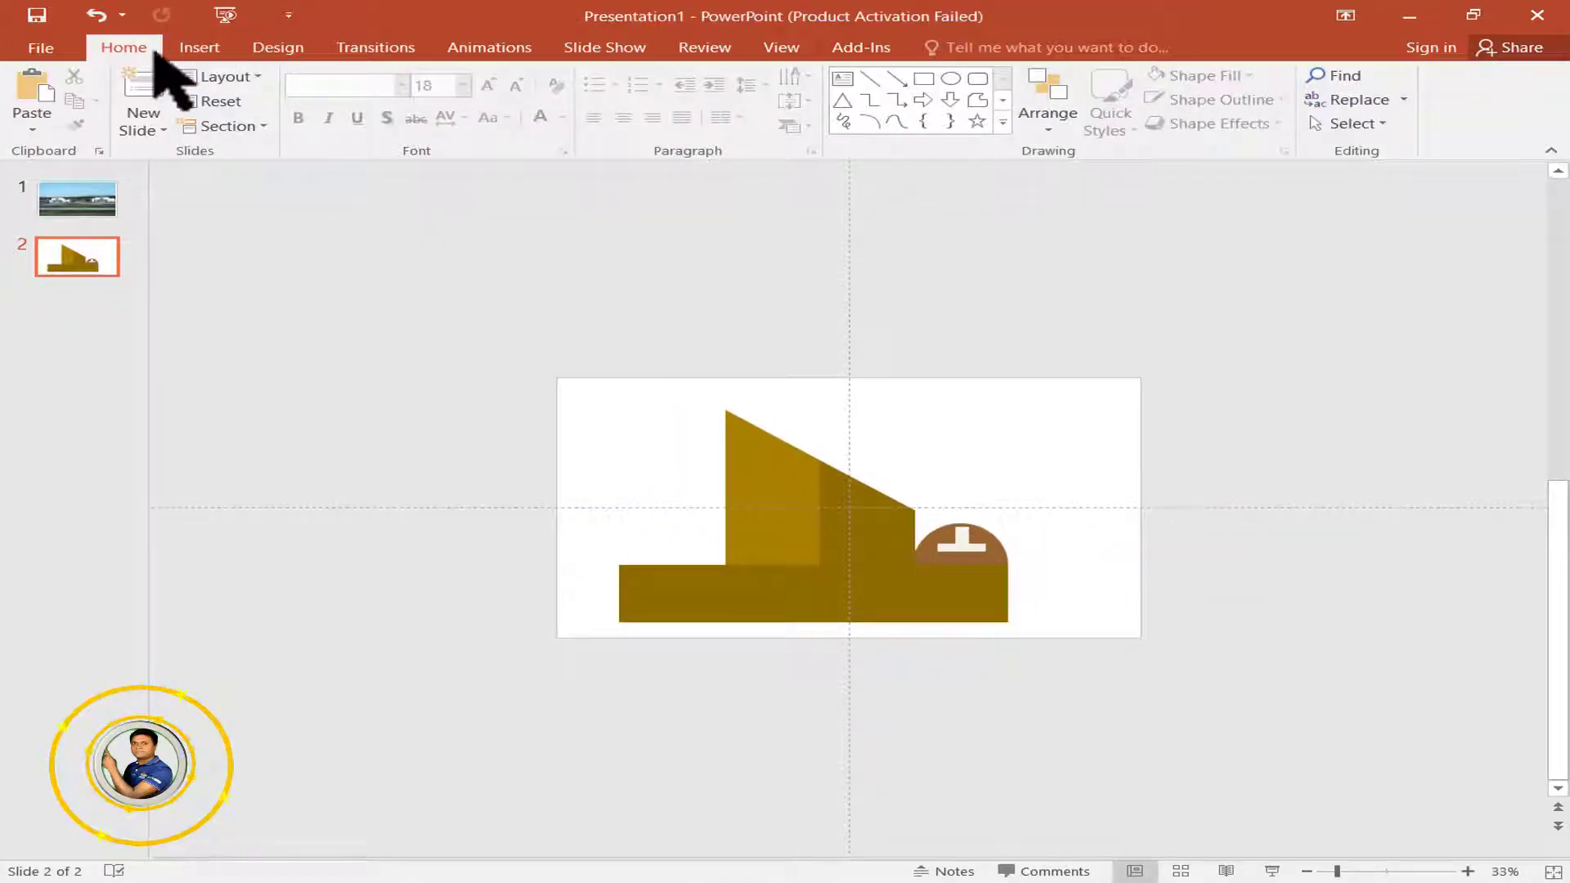
pyautogui.click(203, 51)
pyautogui.click(392, 102)
pyautogui.click(470, 233)
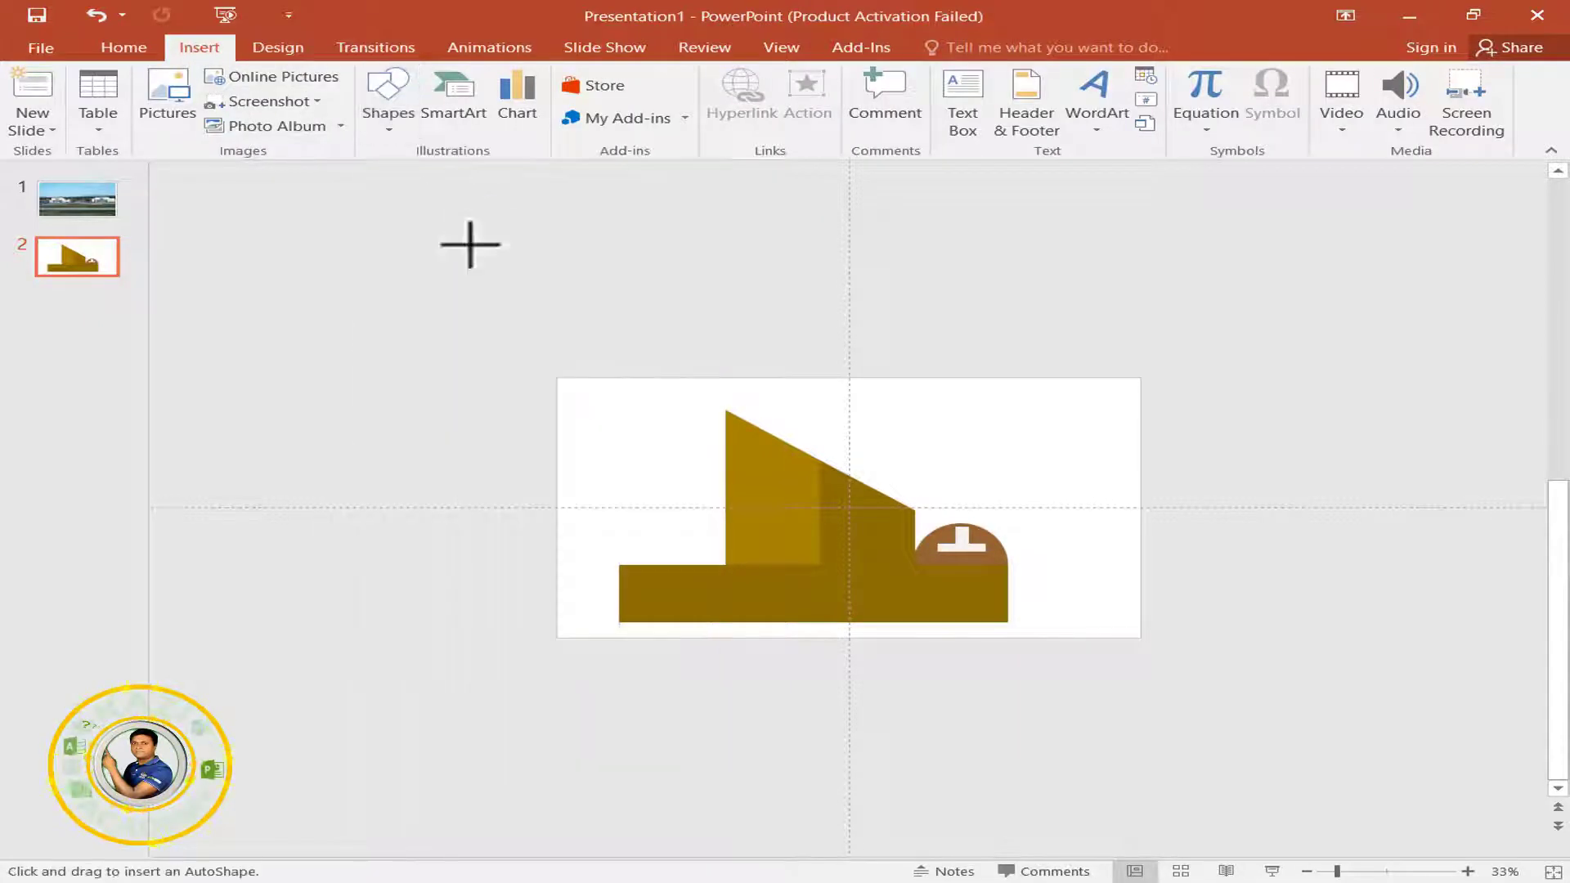
pyautogui.click(390, 102)
pyautogui.click(503, 171)
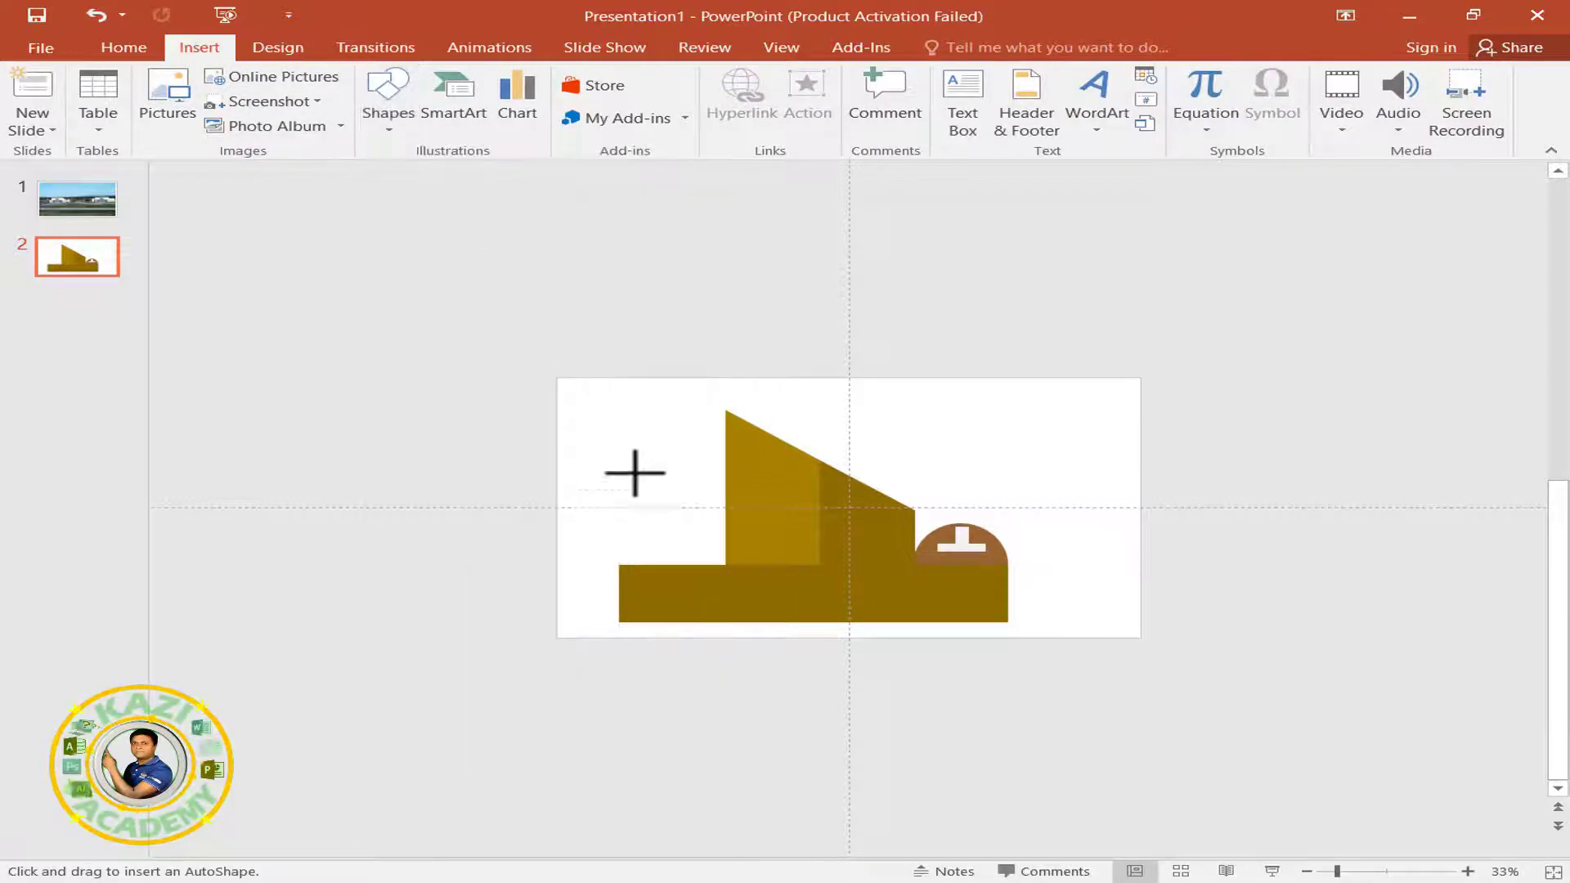
pyautogui.moveTo(691, 520); pyautogui.dragTo(723, 573)
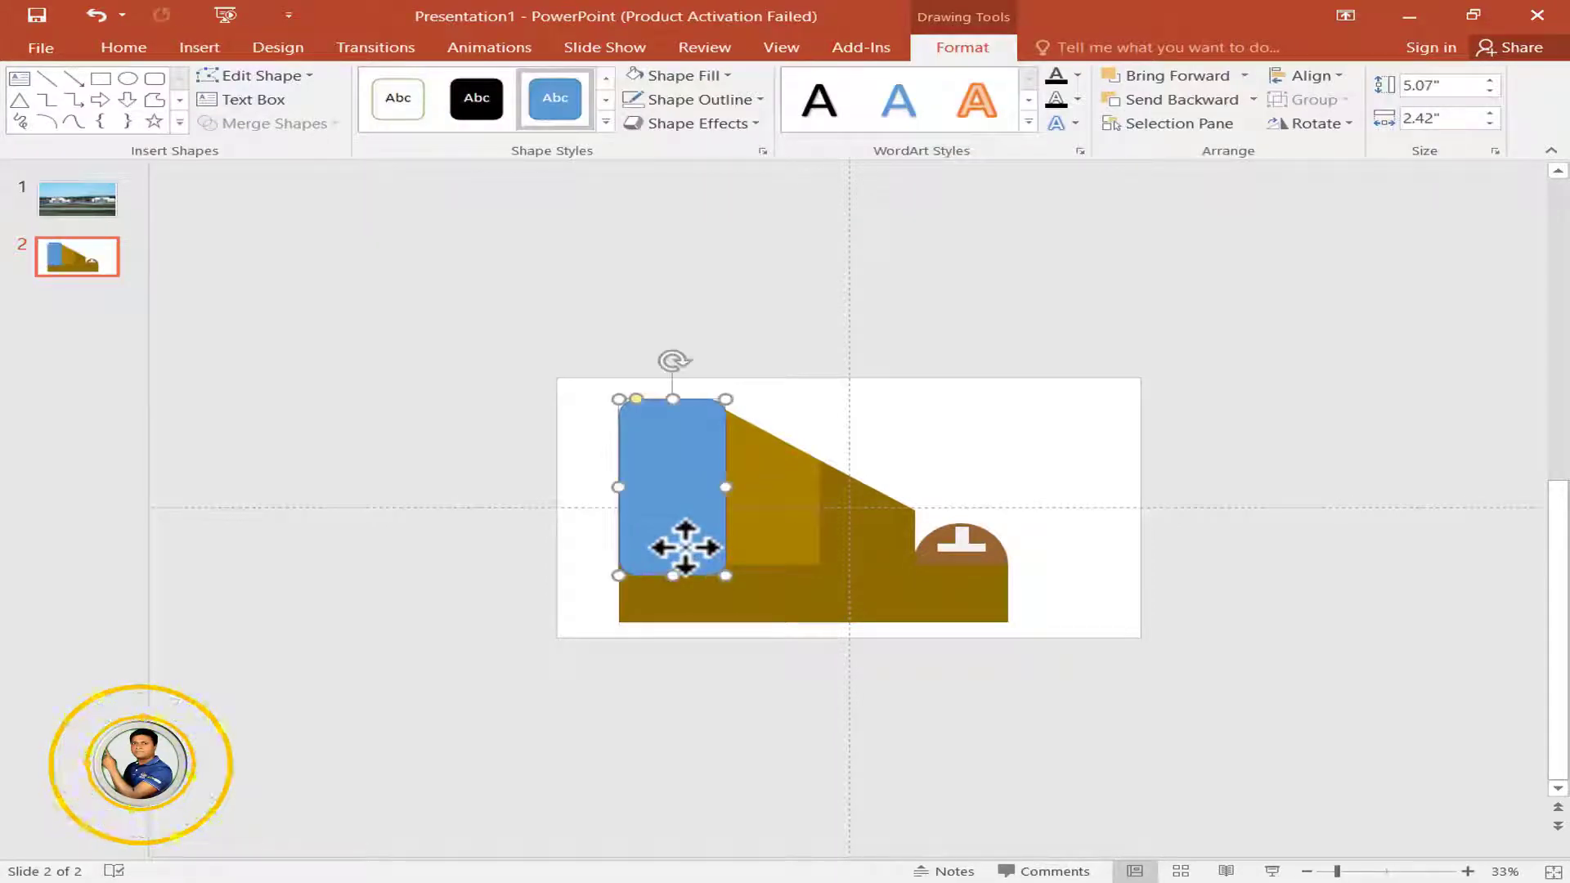
pyautogui.moveTo(683, 548); pyautogui.dragTo(680, 566)
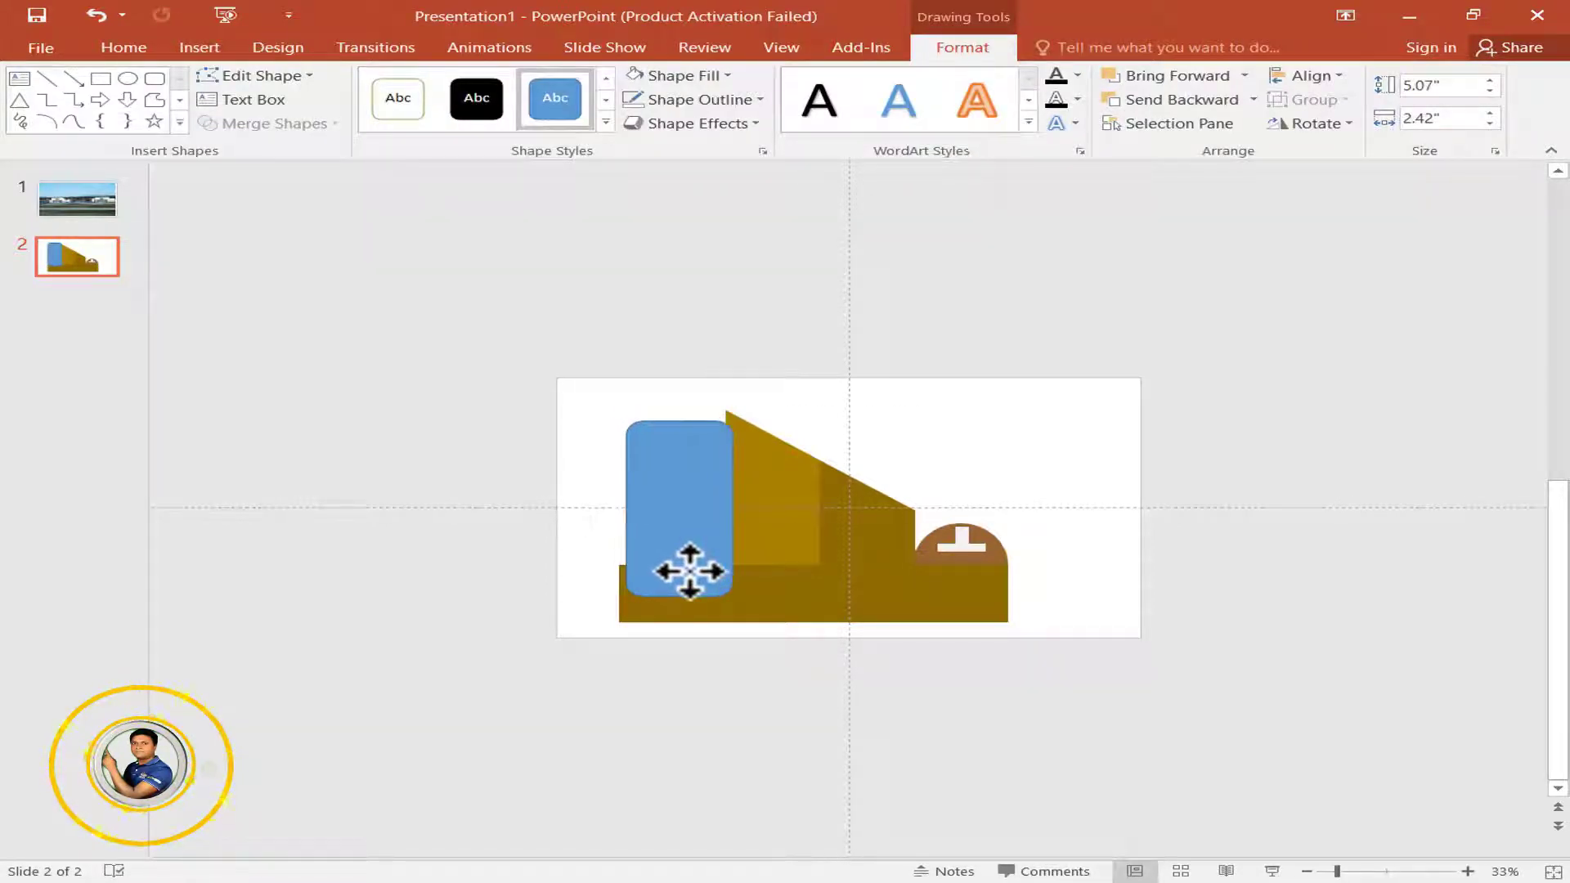
# - Send the rounded rectangle behind the gold shapes
pyautogui.rightClick(691, 570)
pyautogui.moveTo(778, 345)
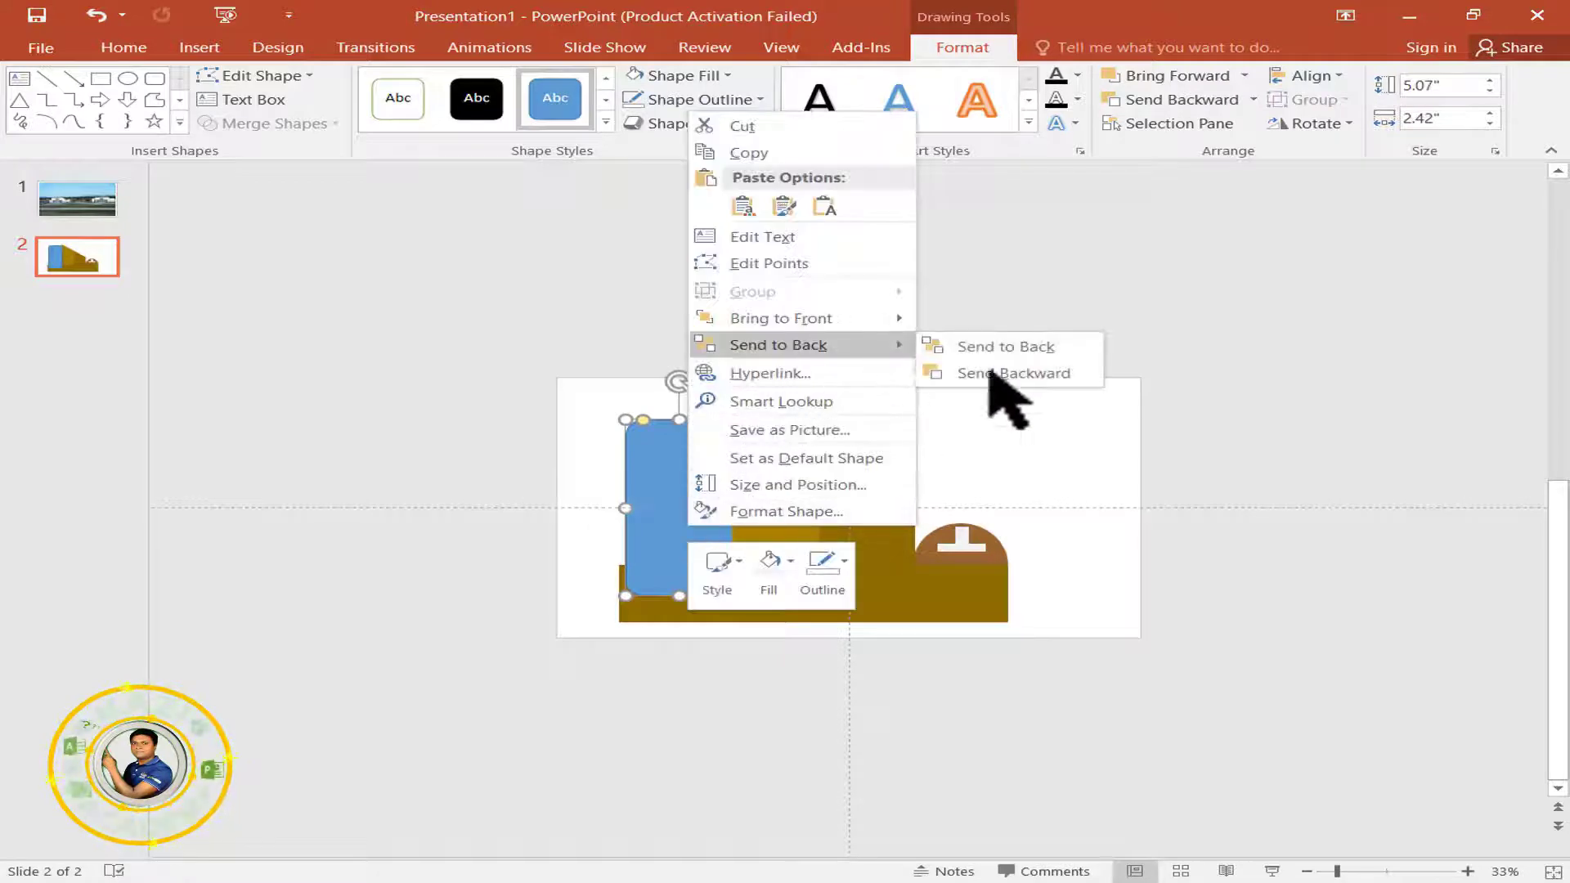
pyautogui.click(993, 372)
pyautogui.rightClick(687, 462)
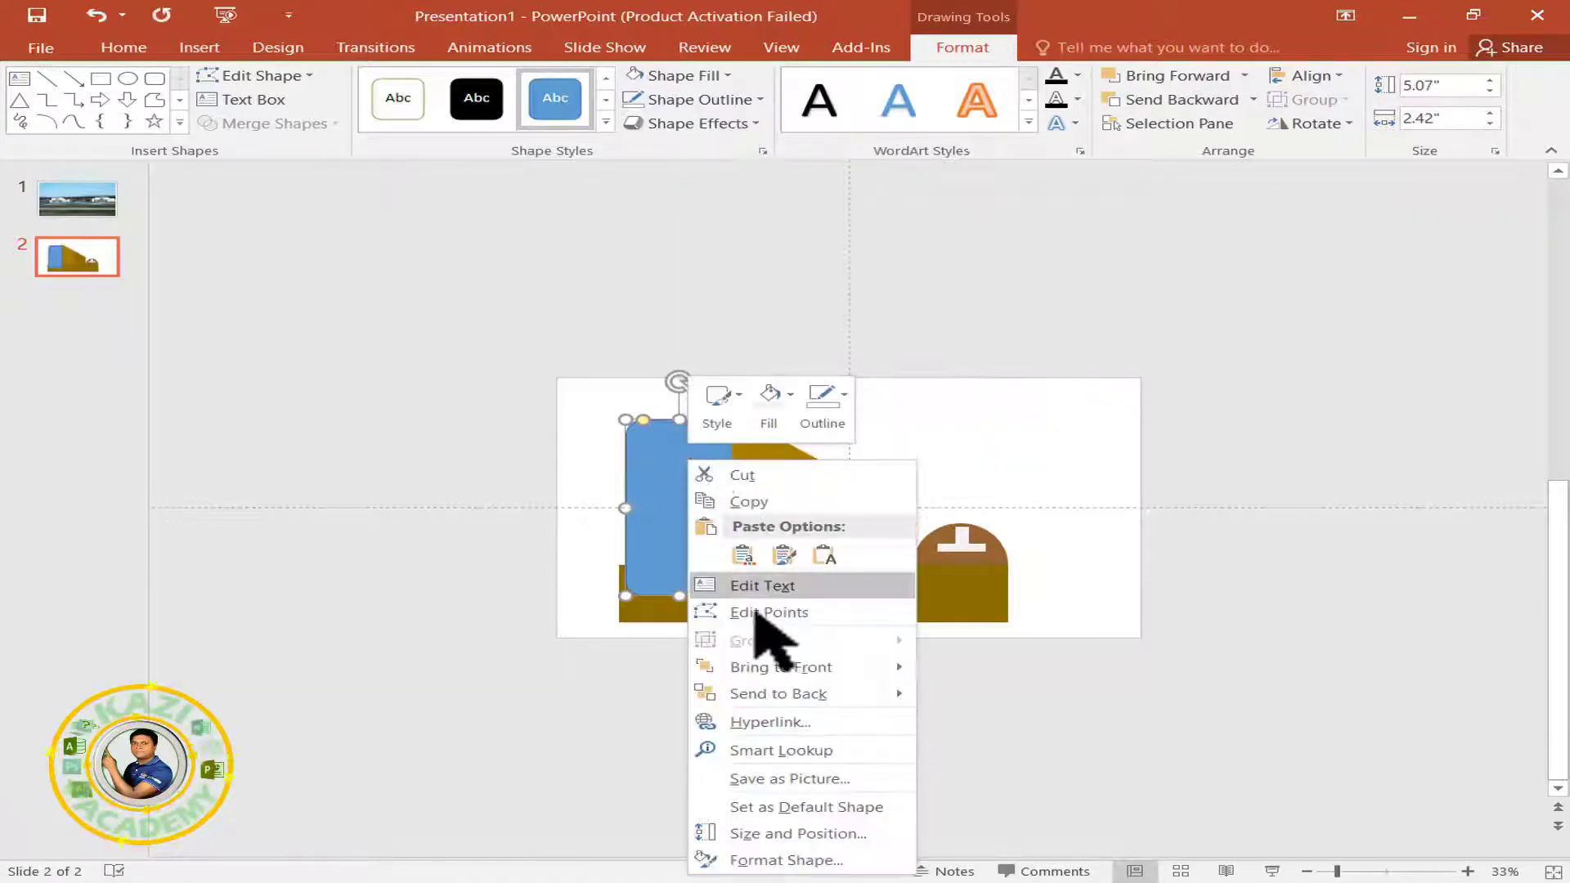
pyautogui.click(841, 700)
pyautogui.click(852, 683)
pyautogui.click(705, 499)
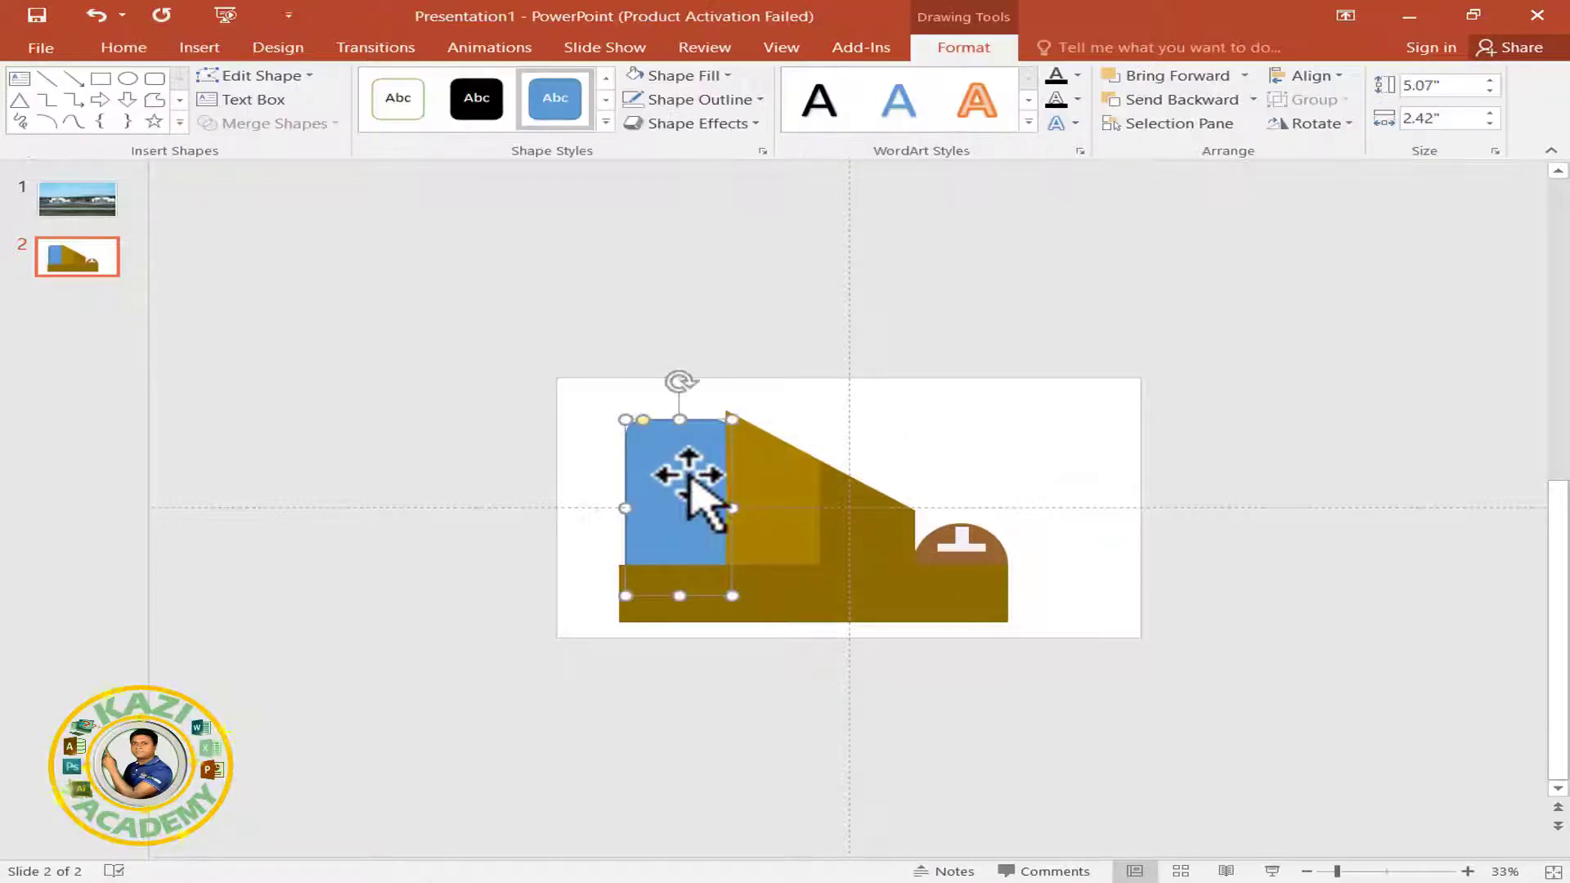
# - Fill the rounded rectangle light grey, RGB 192,192,192, via More Fill Colors
pyautogui.click(759, 99)
pyautogui.click(719, 269)
pyautogui.click(704, 76)
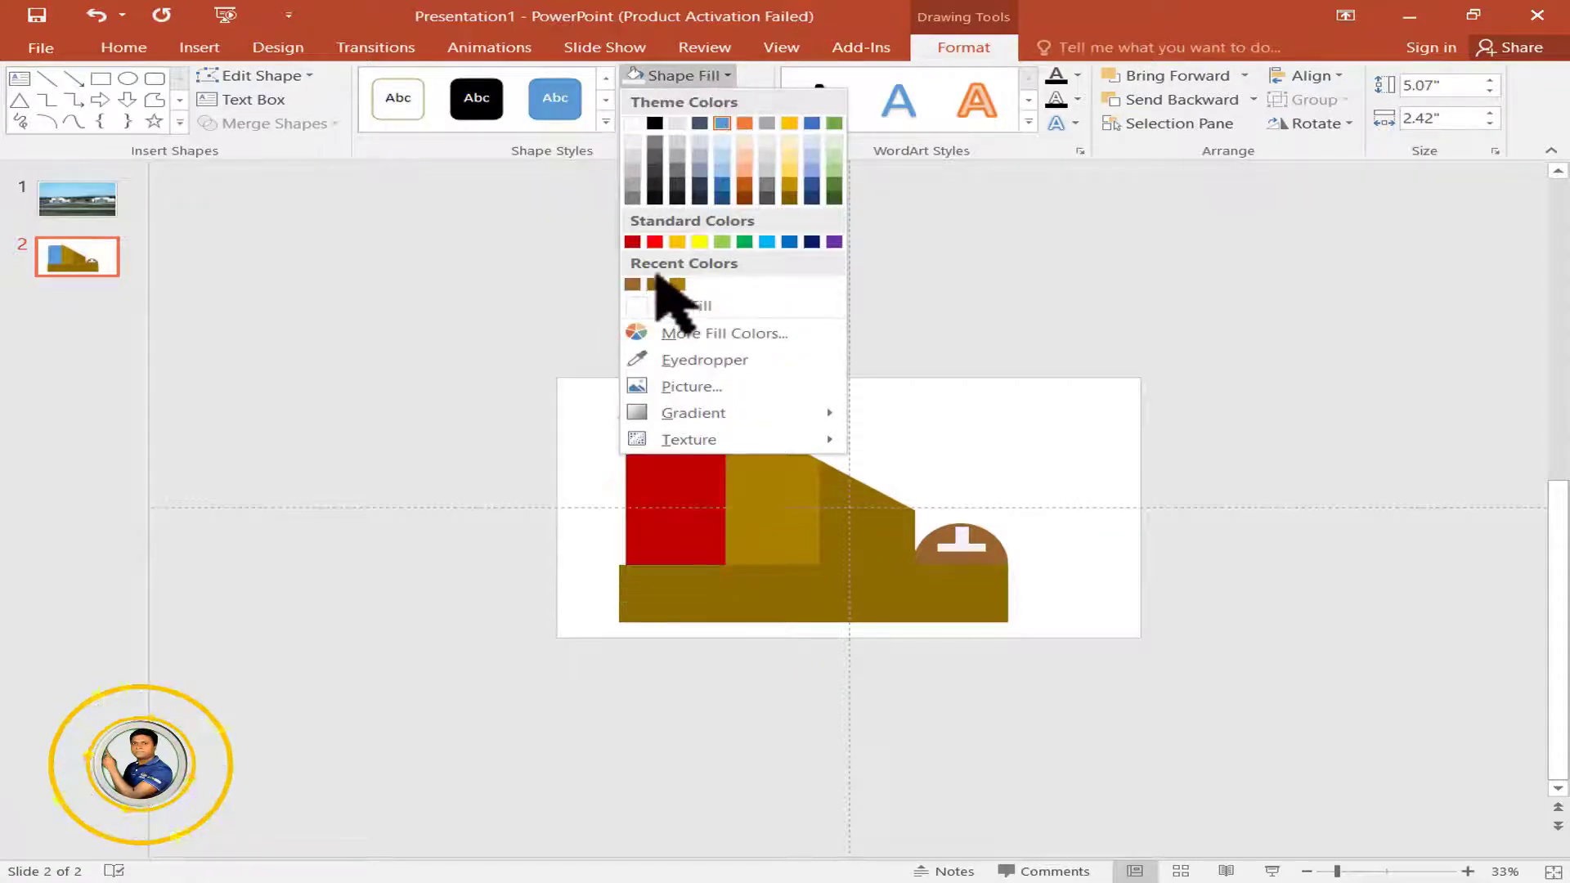
pyautogui.click(679, 335)
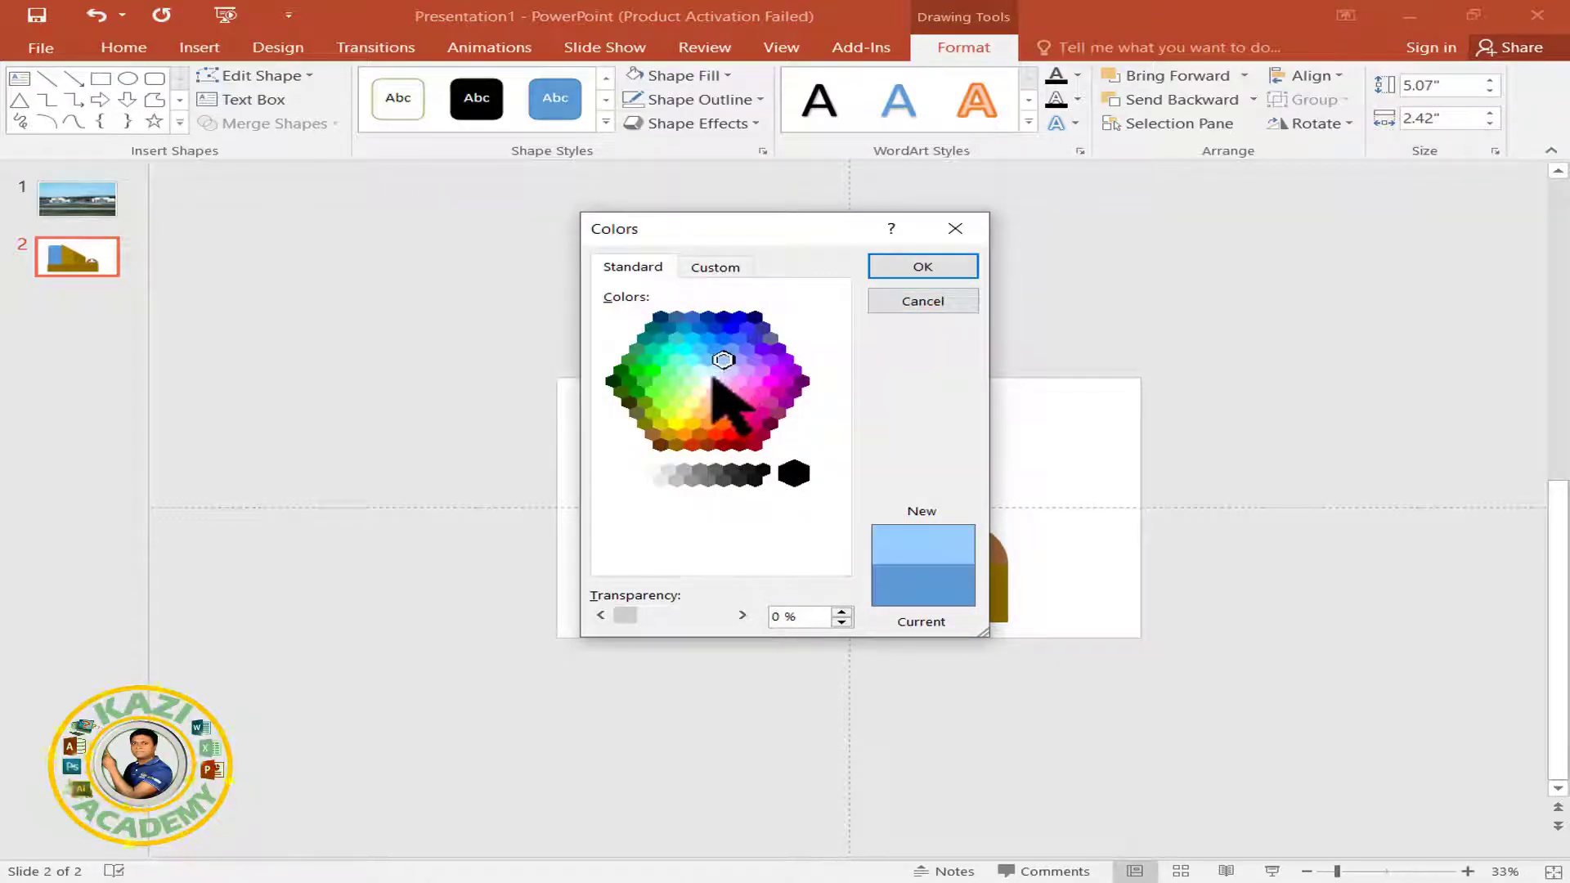
pyautogui.click(898, 269)
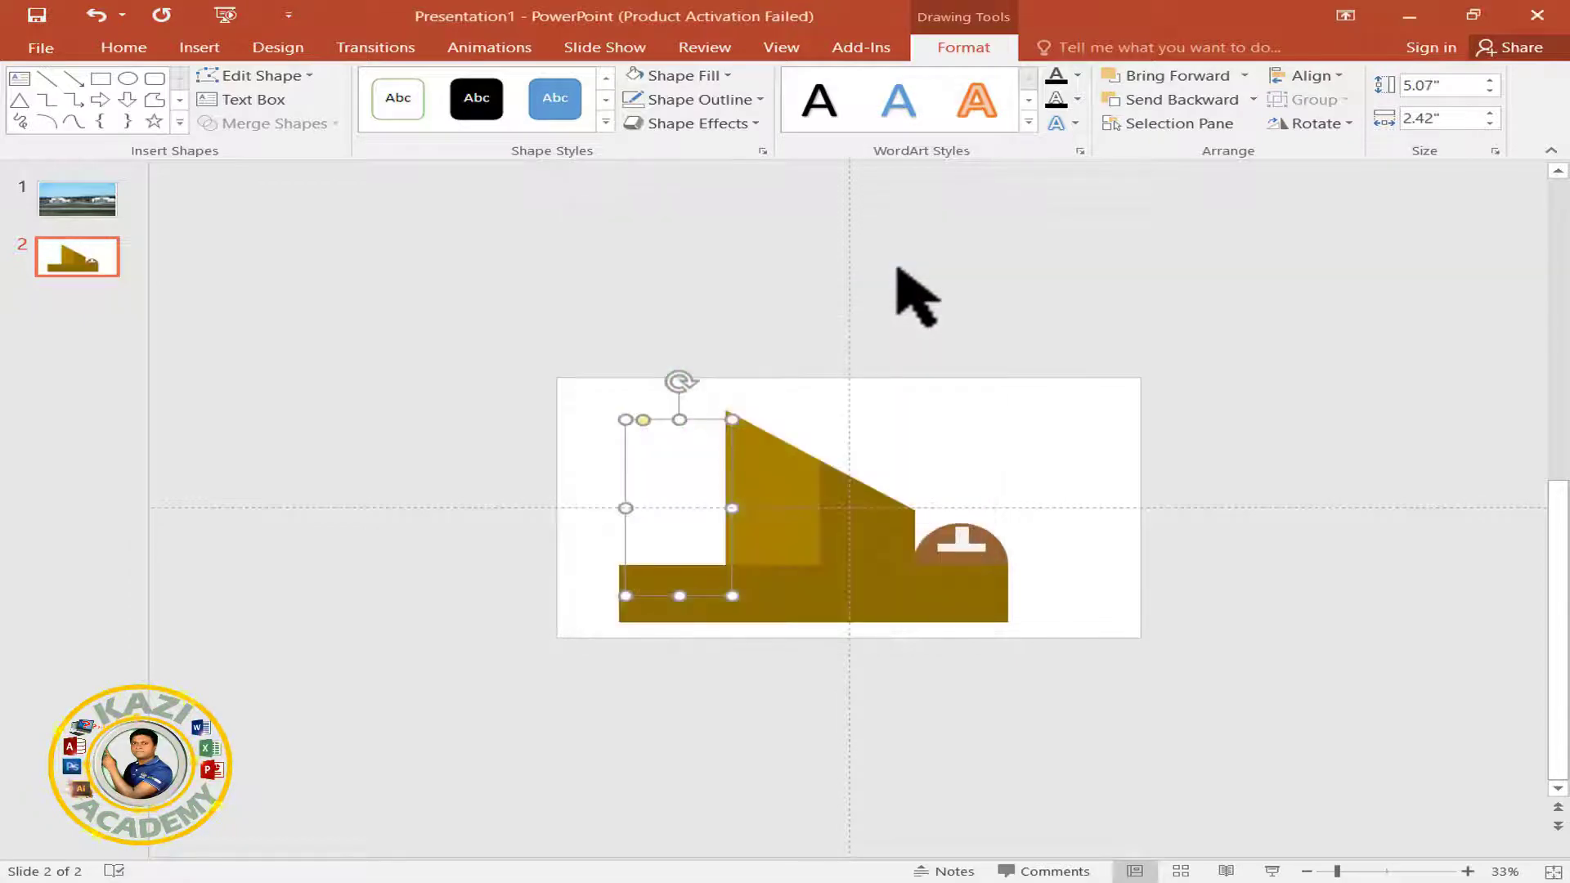
pyautogui.click(727, 76)
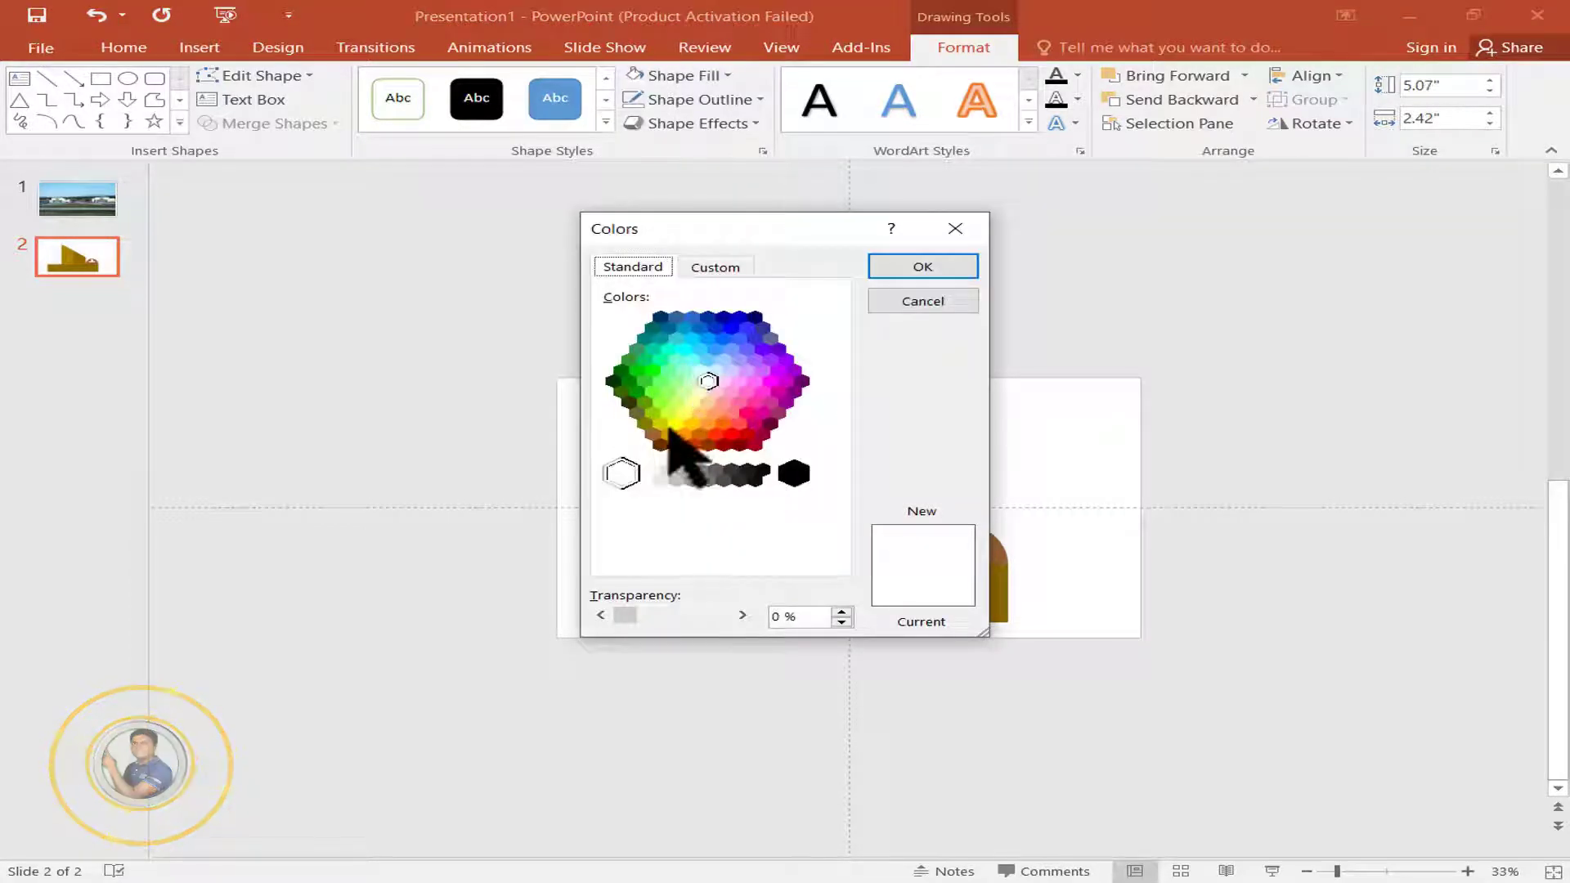
pyautogui.click(726, 270)
pyautogui.moveTo(822, 302); pyautogui.dragTo(838, 340)
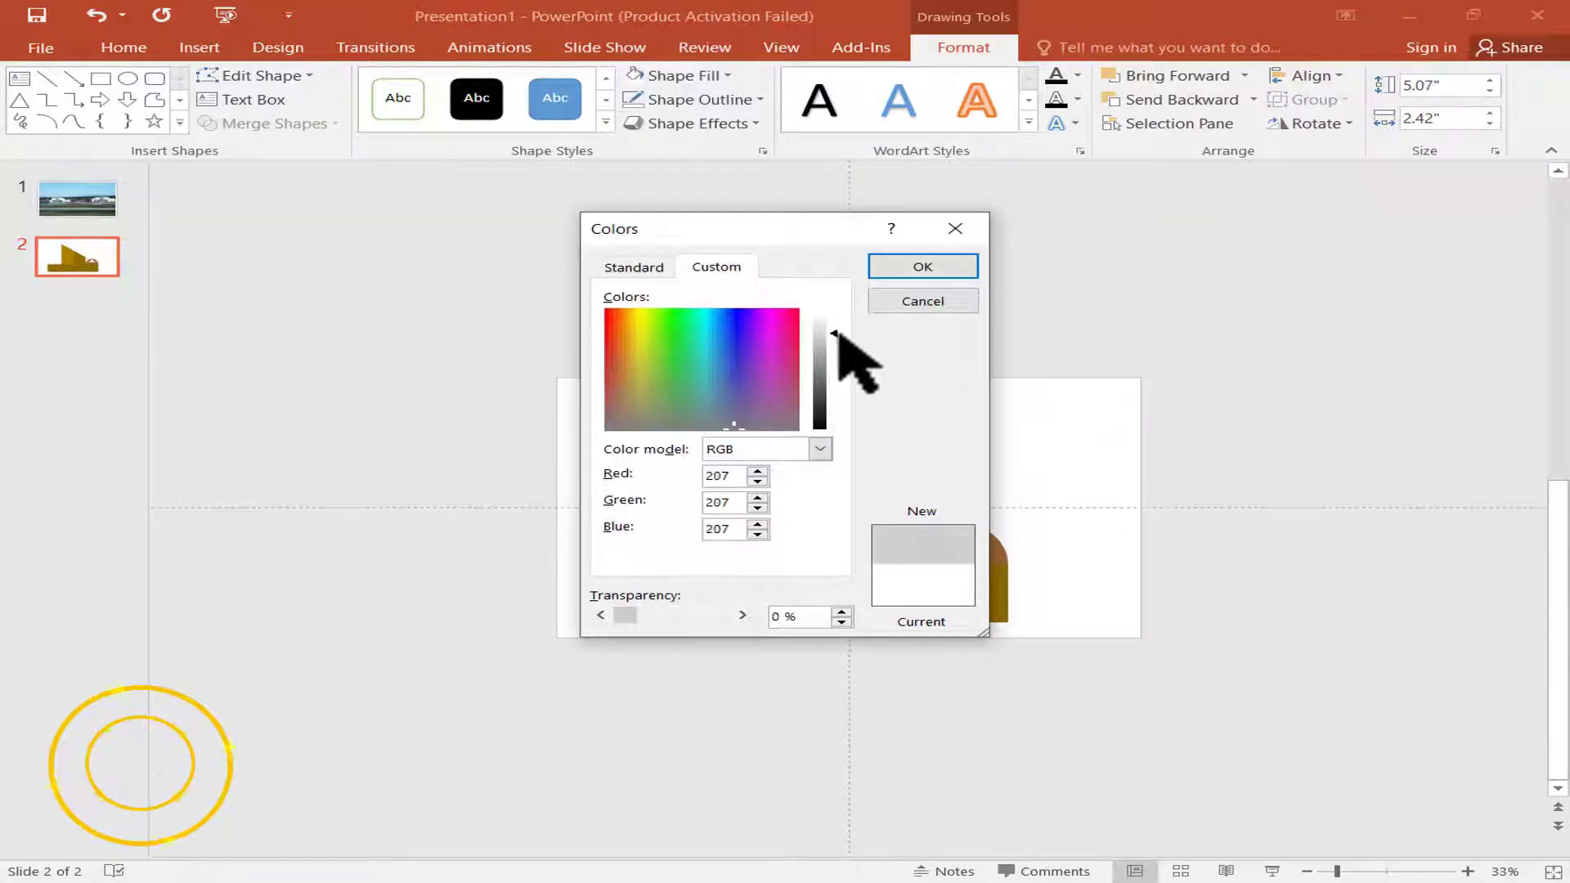
pyautogui.click(916, 268)
pyautogui.click(916, 327)
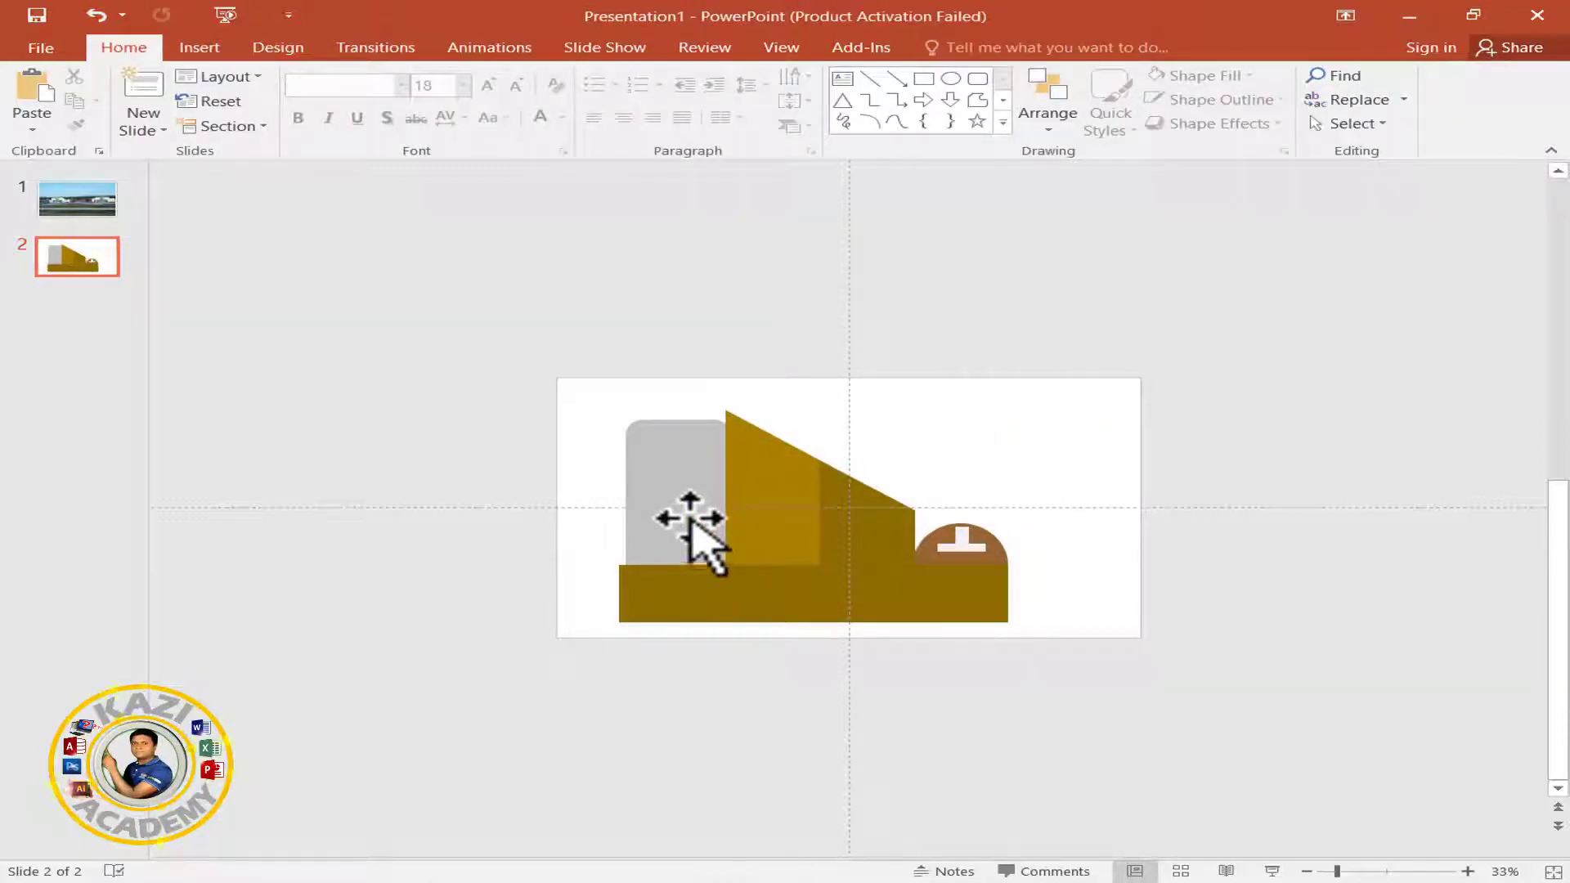
pyautogui.scroll(4, 704, 517)
# - Nudge the grey rounded rectangle left and draw a thin bar along its left edge
pyautogui.click(485, 549)
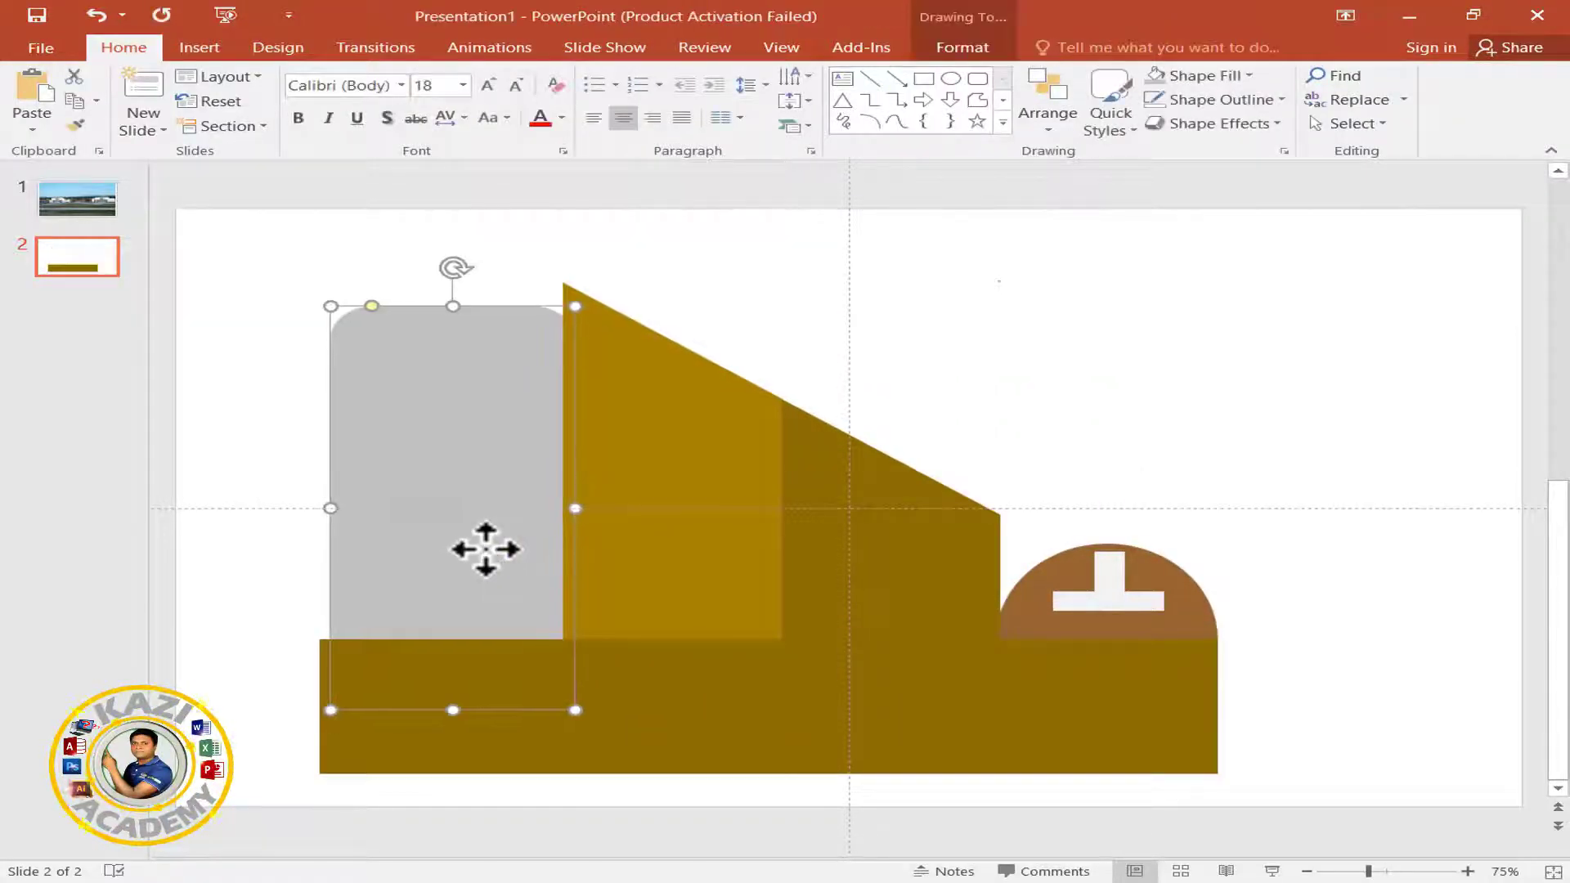
pyautogui.press('Left')
pyautogui.press('Left')
pyautogui.click(1076, 310)
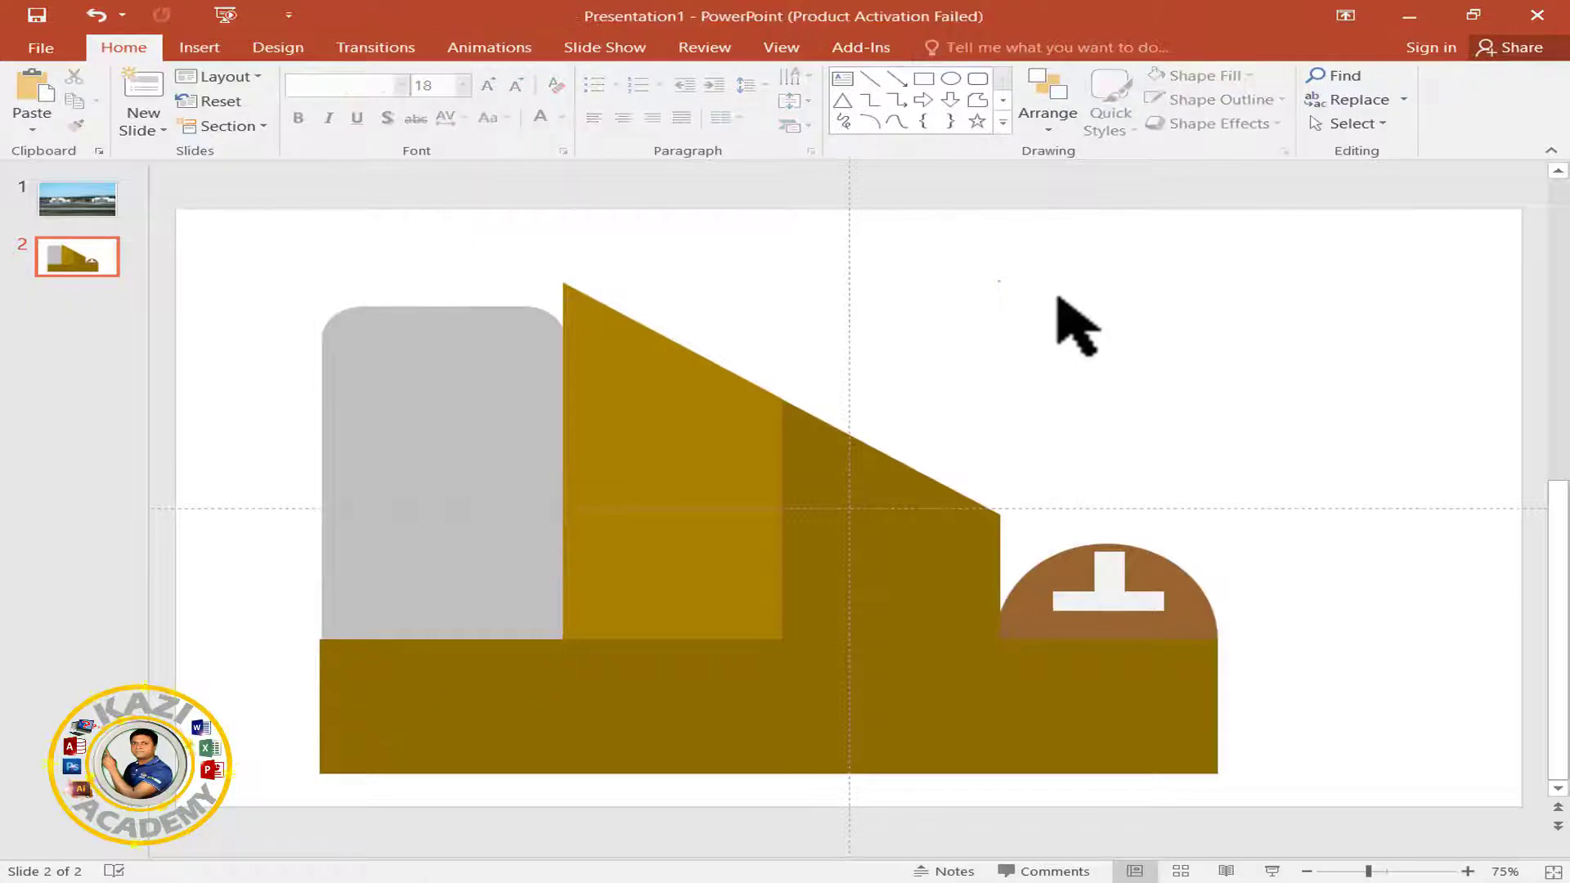
pyautogui.click(199, 47)
pyautogui.click(387, 102)
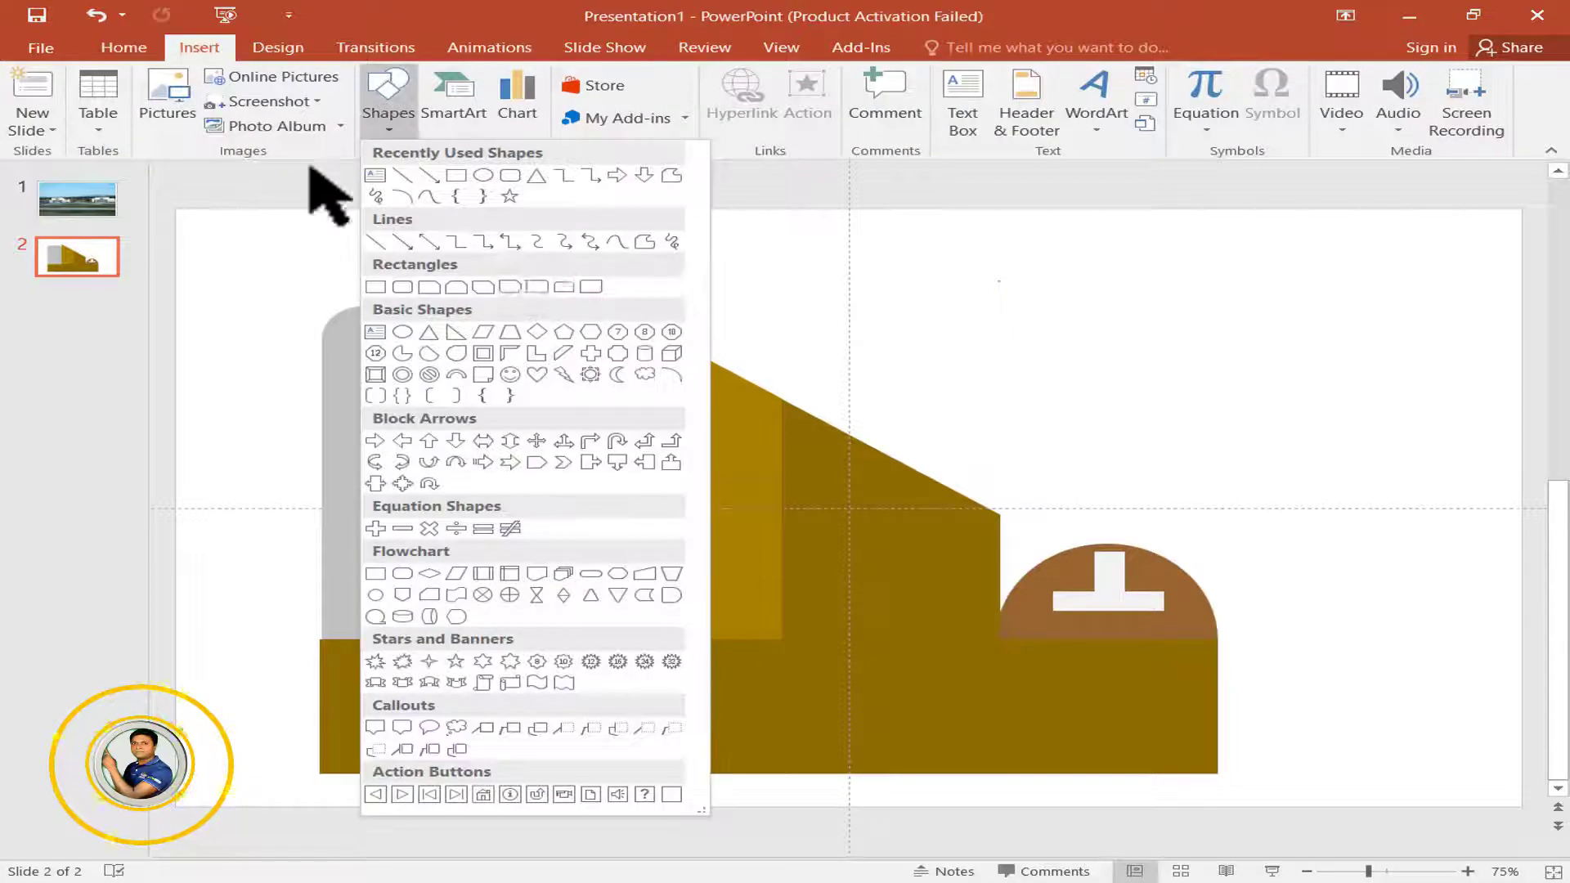
pyautogui.click(456, 175)
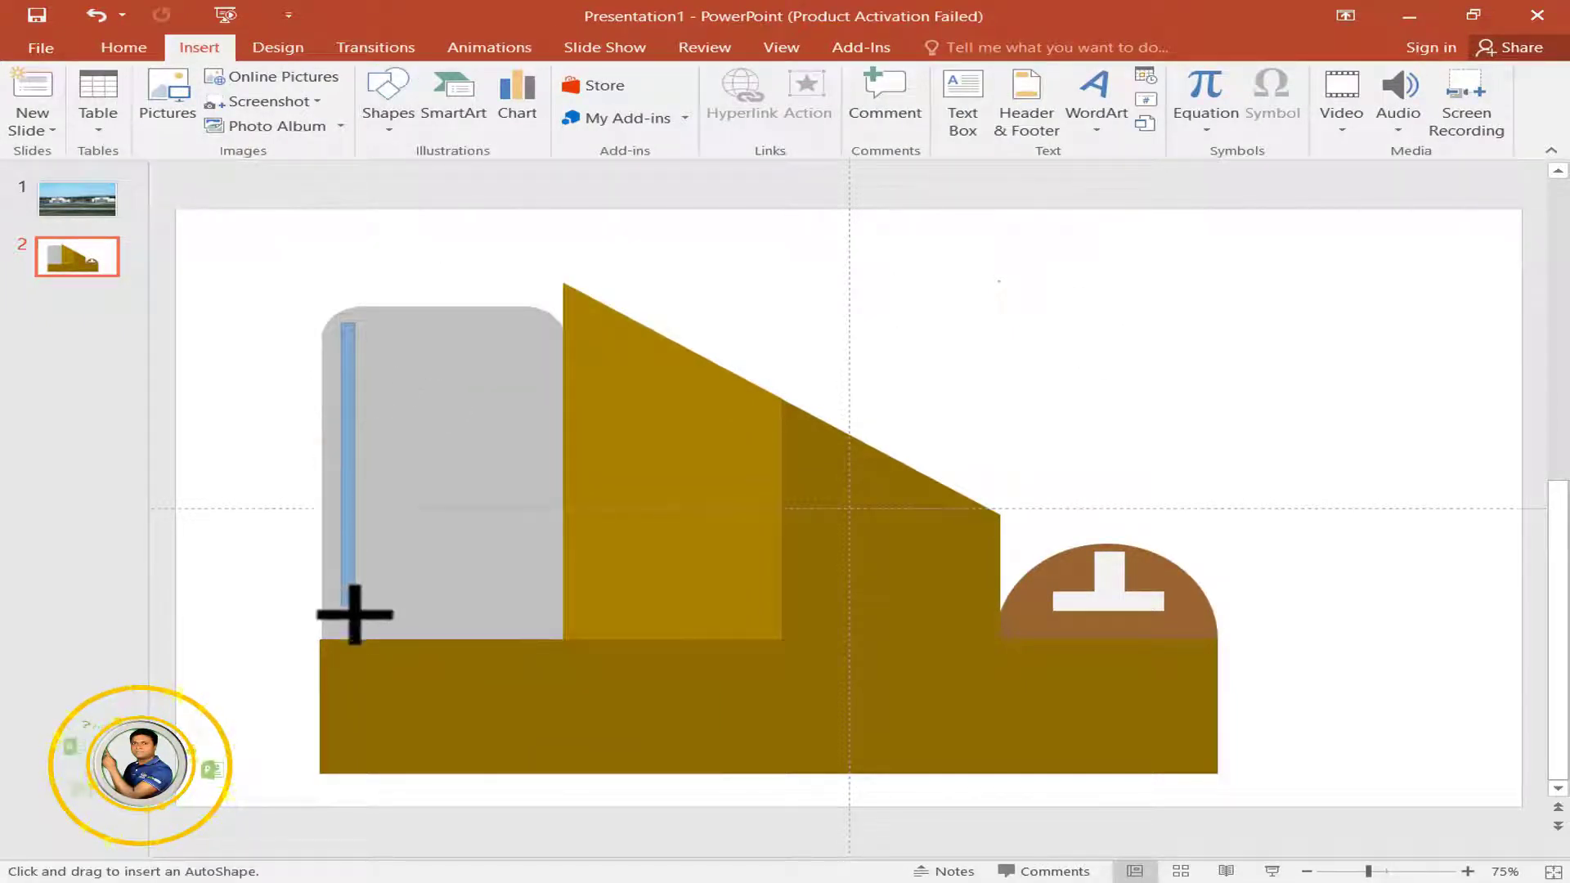
pyautogui.moveTo(355, 636); pyautogui.dragTo(365, 635)
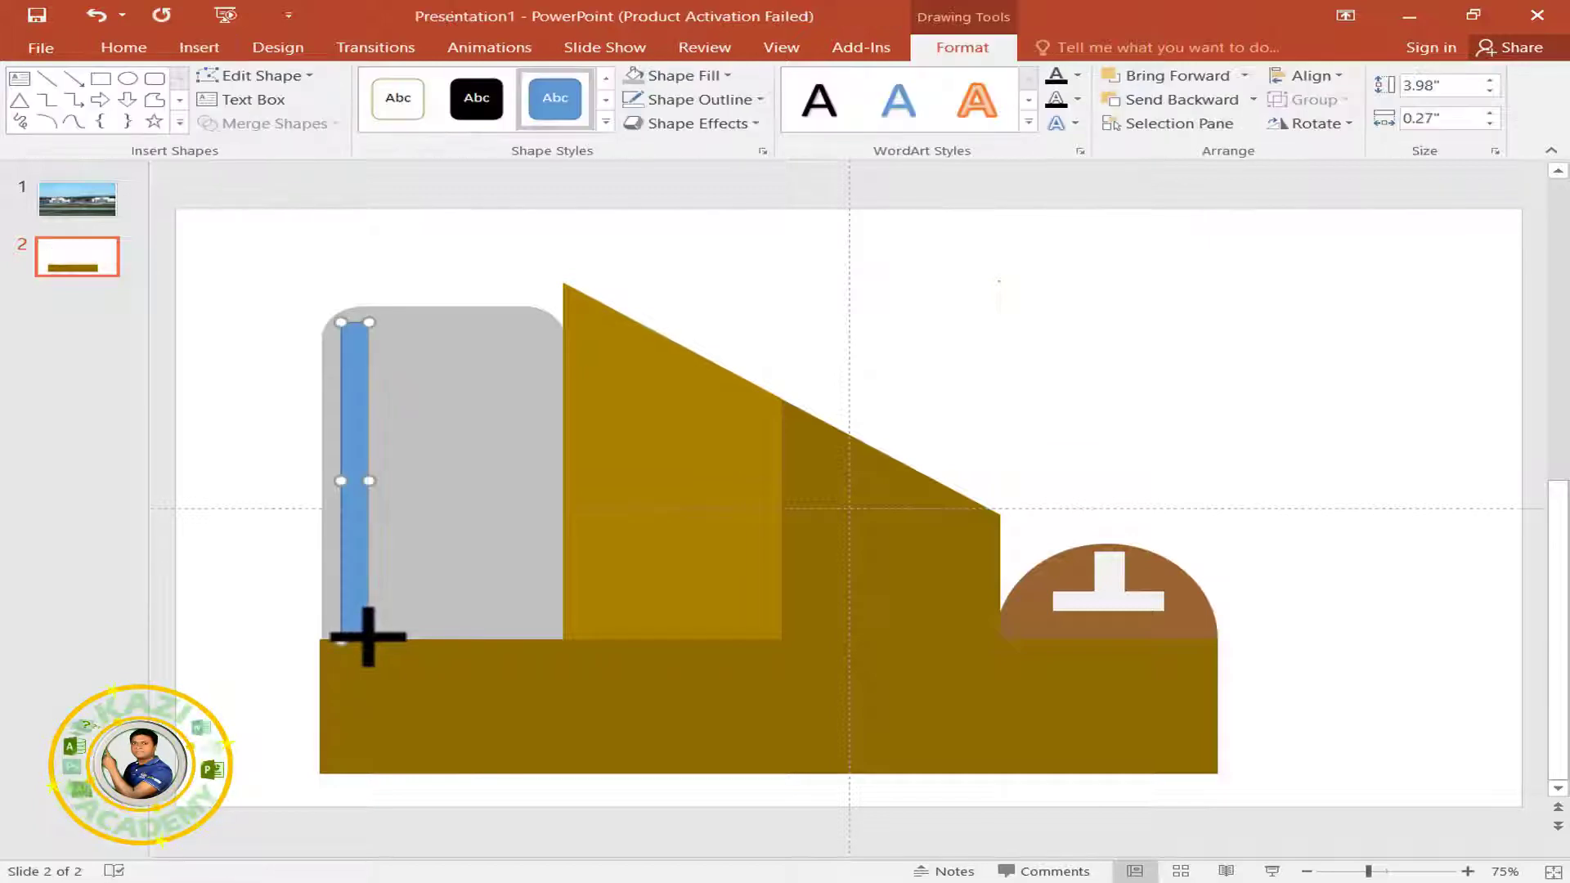
# - Give the thin bar a dark grey shape style with no outline
pyautogui.click(724, 76)
pyautogui.click(728, 77)
pyautogui.click(703, 99)
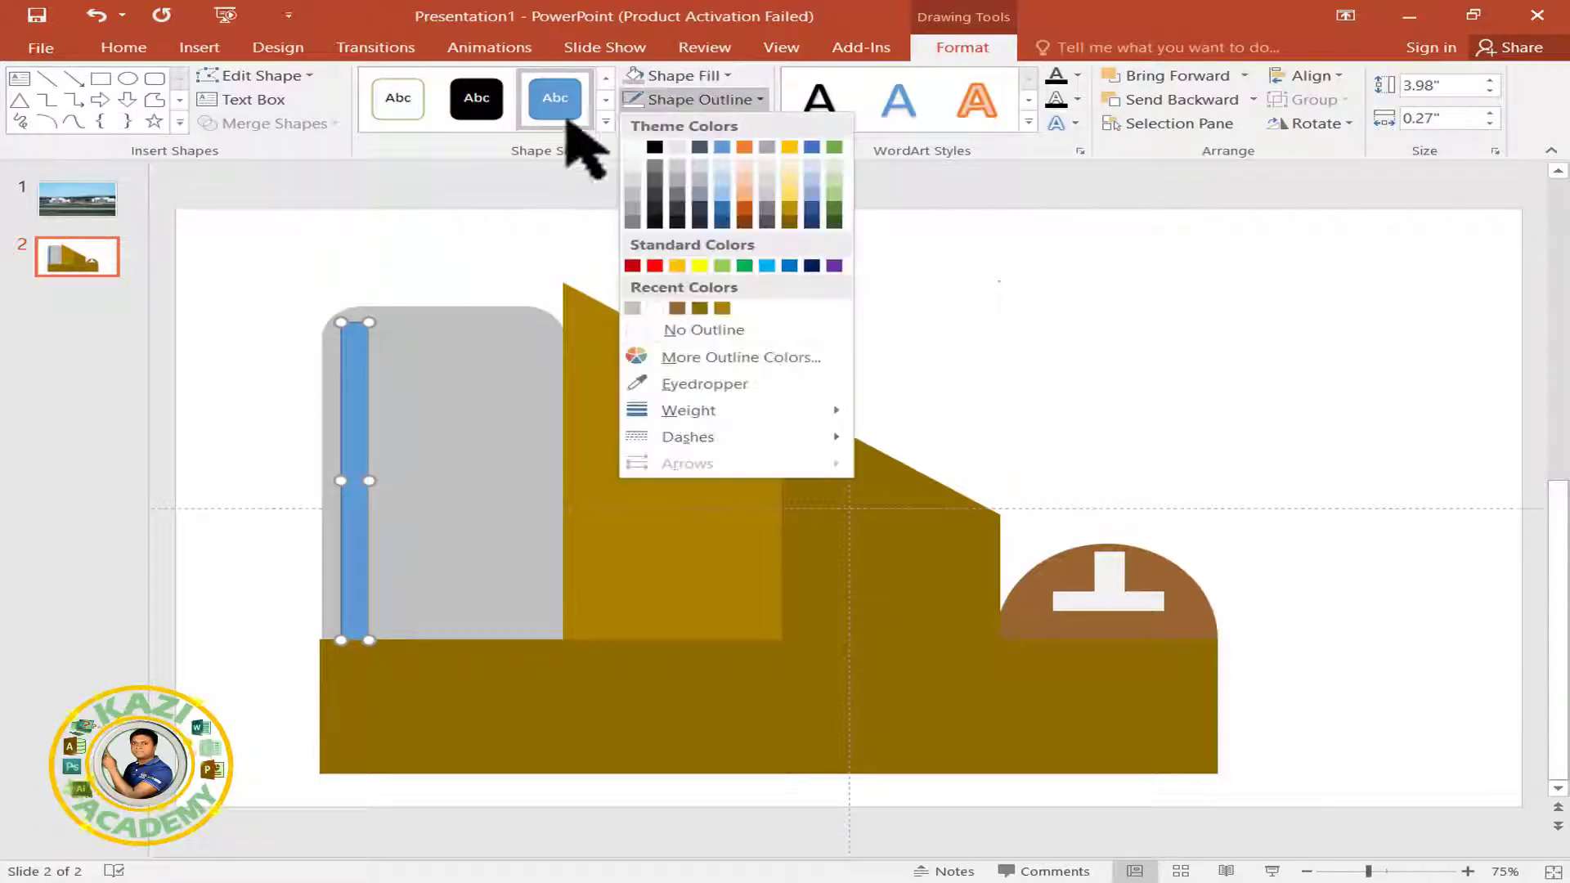
pyautogui.click(678, 329)
pyautogui.click(477, 102)
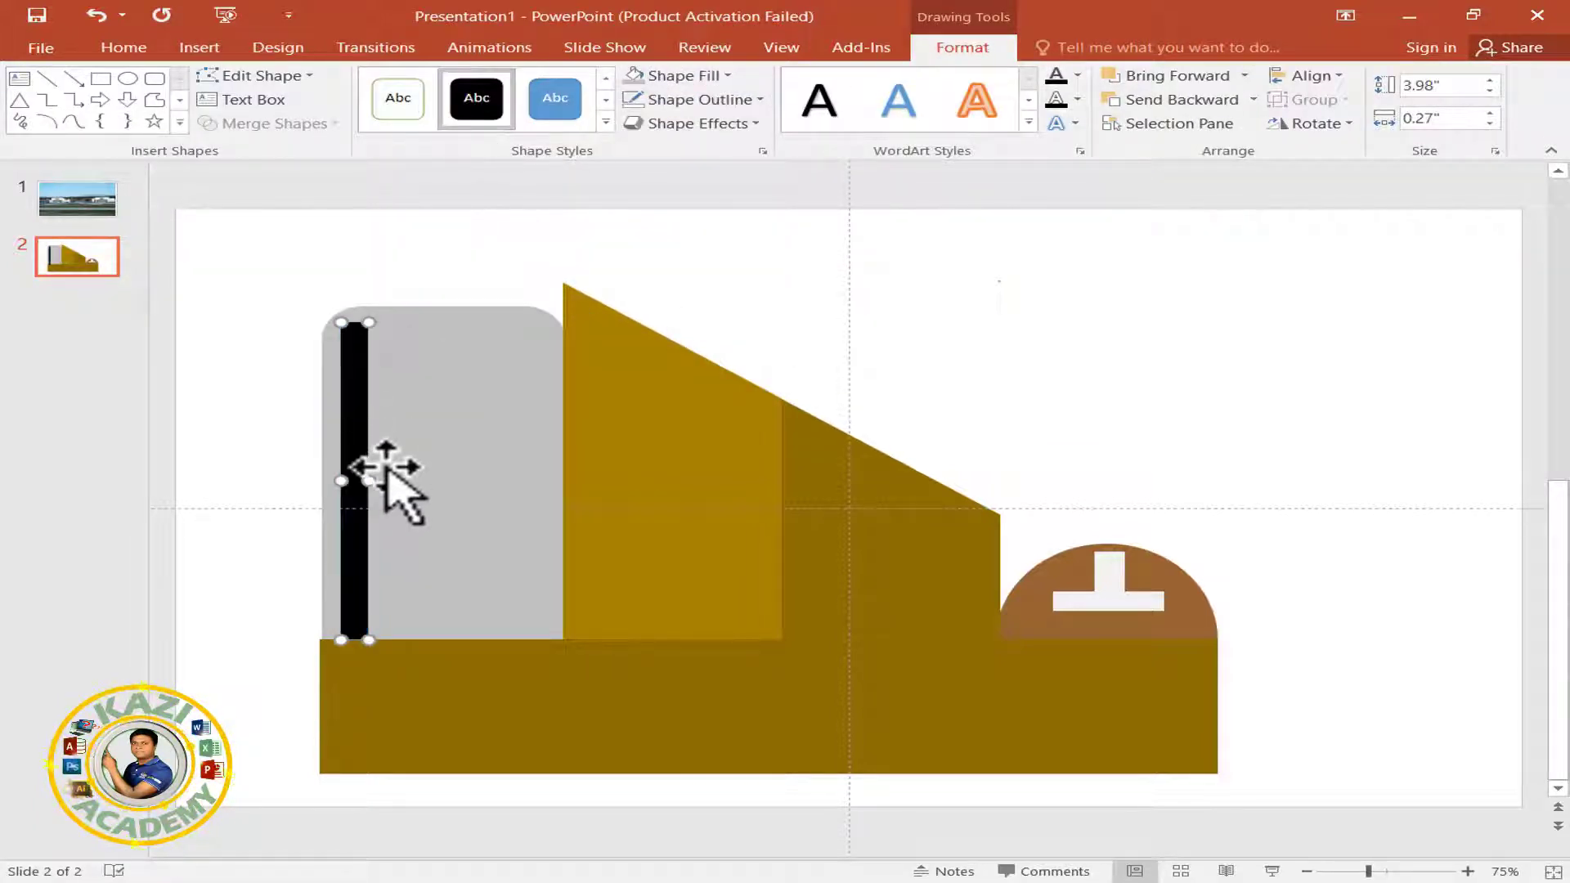
pyautogui.click(605, 122)
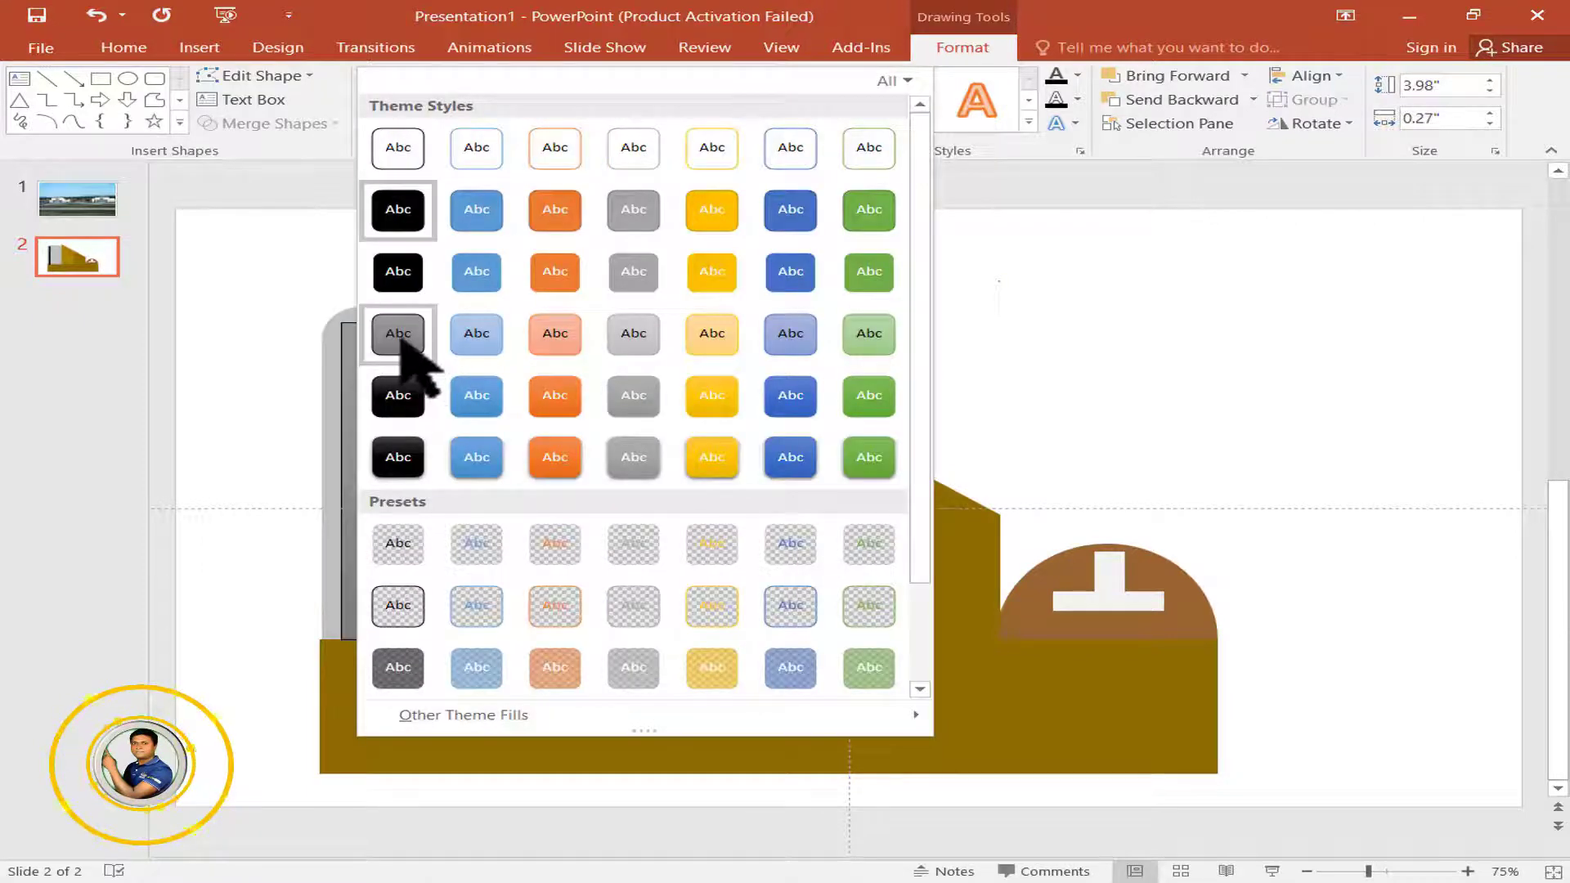
pyautogui.click(409, 664)
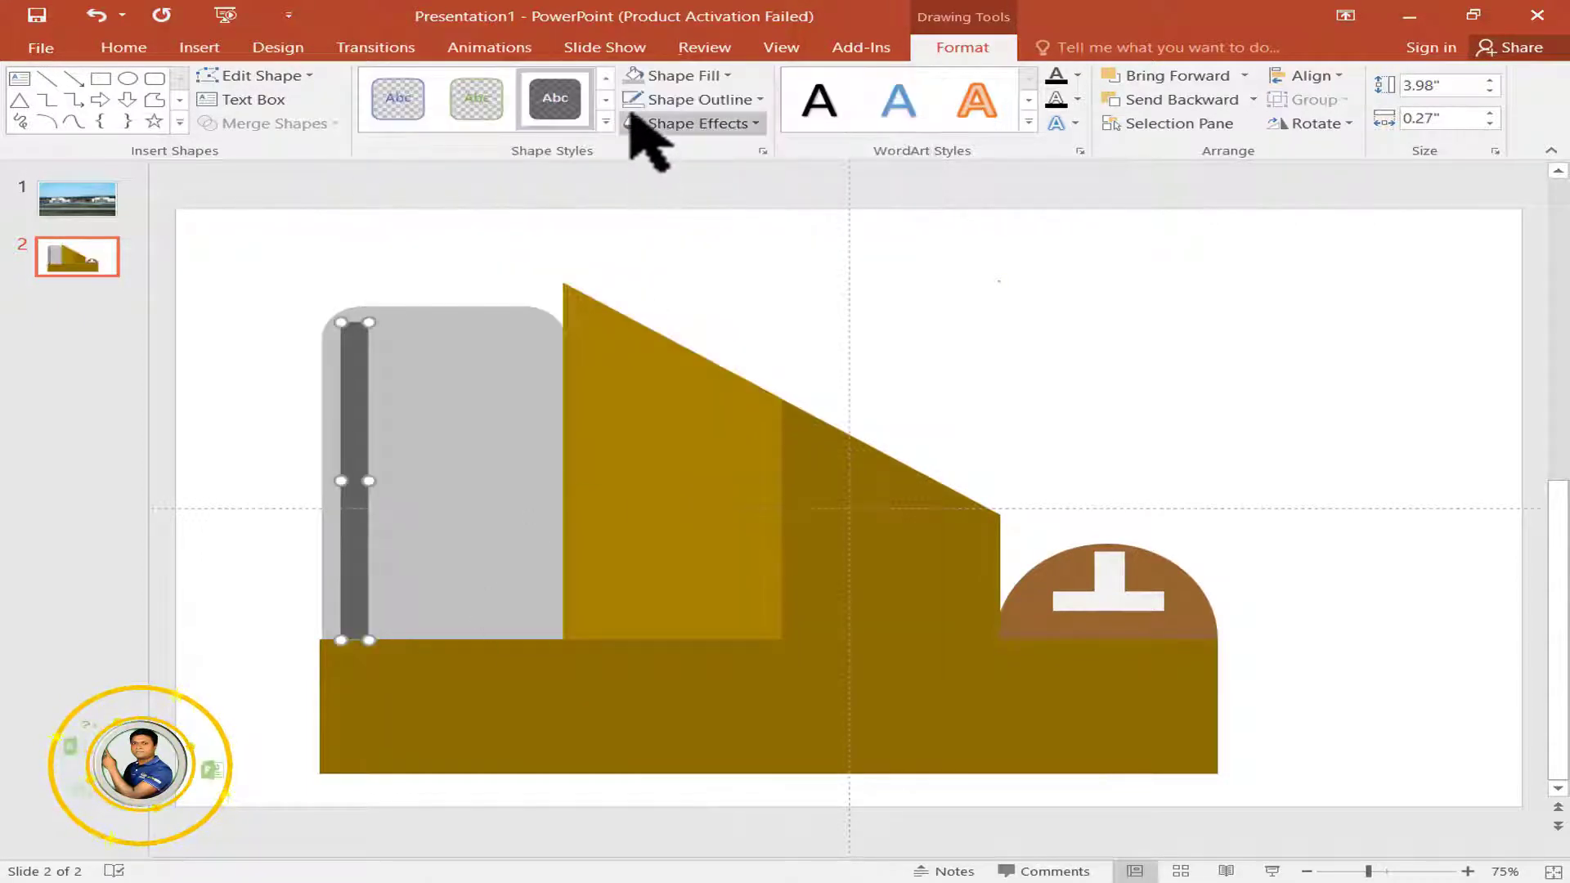
pyautogui.click(699, 99)
pyautogui.click(683, 330)
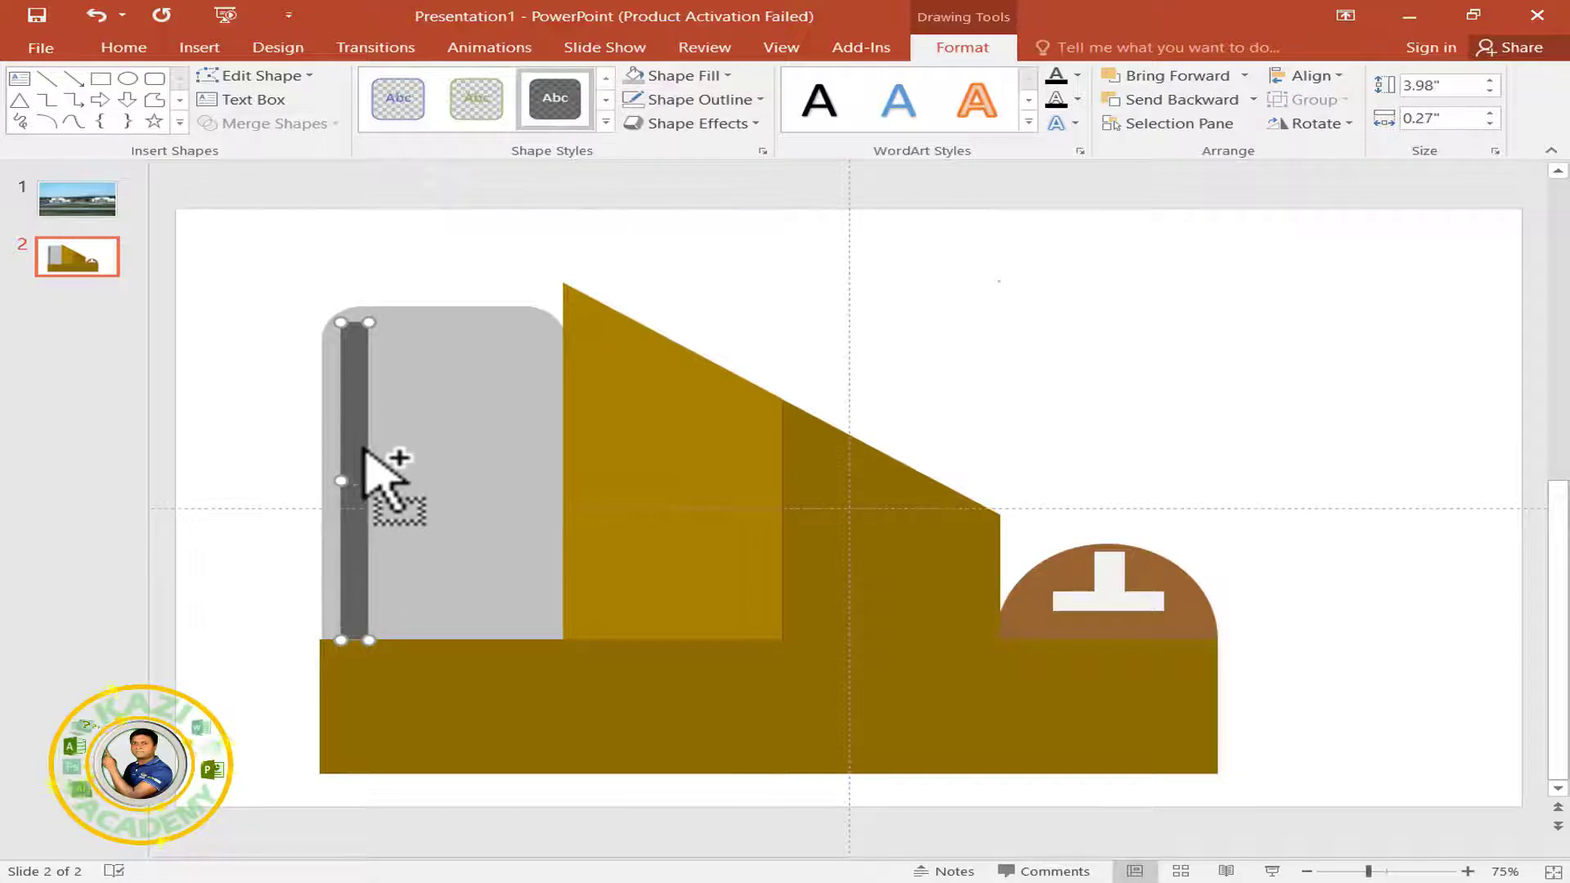
# - Copy the dark grey bar to the building's right edge
pyautogui.moveTo(365, 450); pyautogui.dragTo(524, 450)
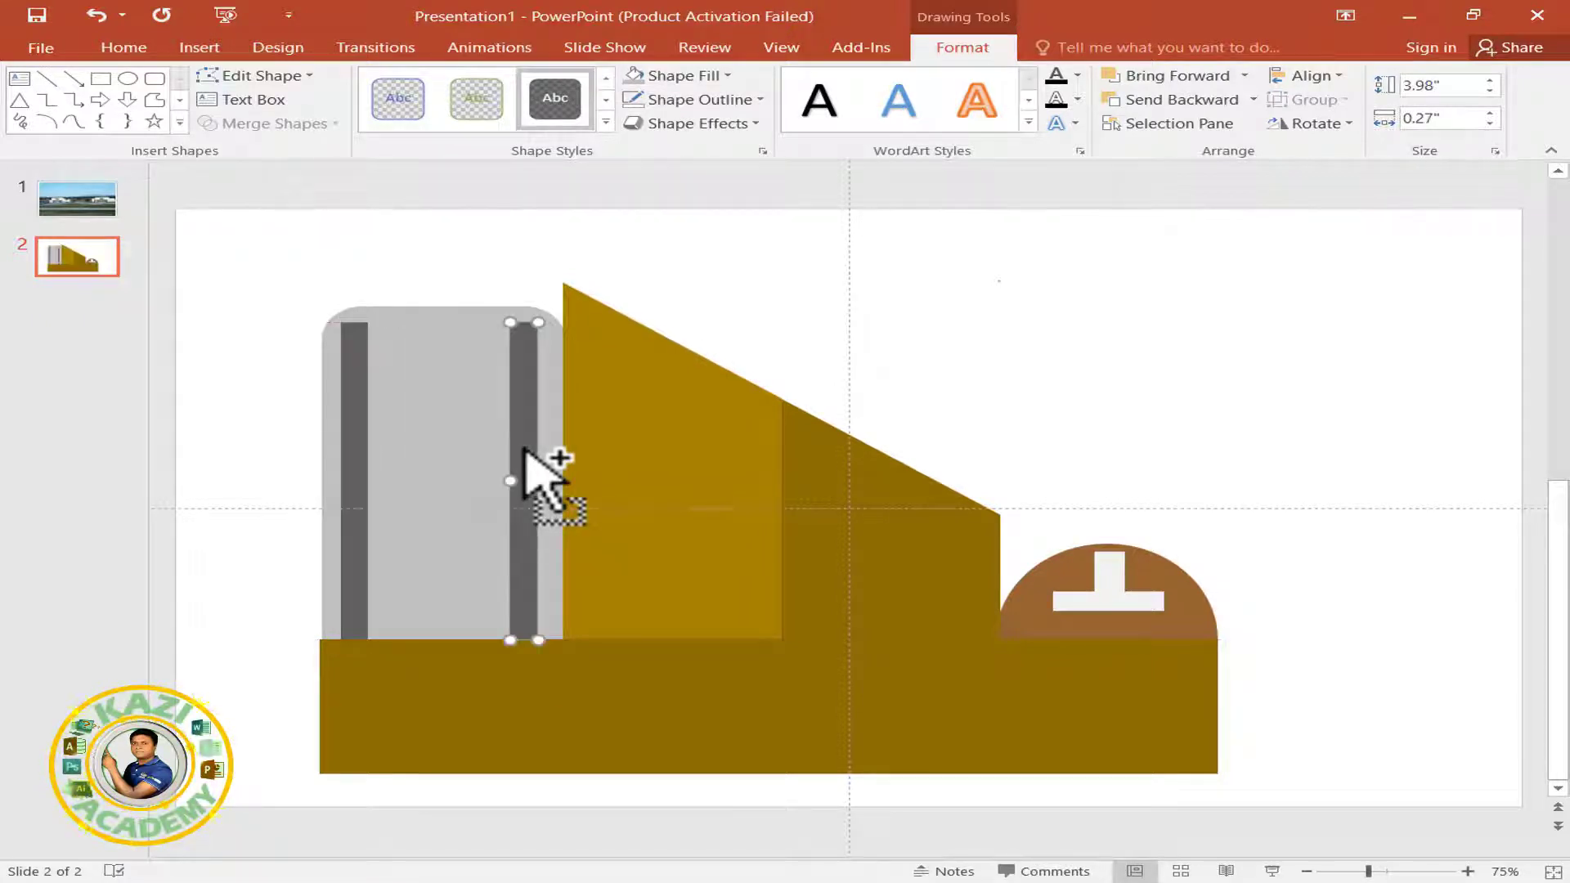
pyautogui.click(200, 48)
pyautogui.click(389, 103)
# - Draw an outline-free window square near the building top and copy the dark bar's formatting onto it
pyautogui.click(484, 196)
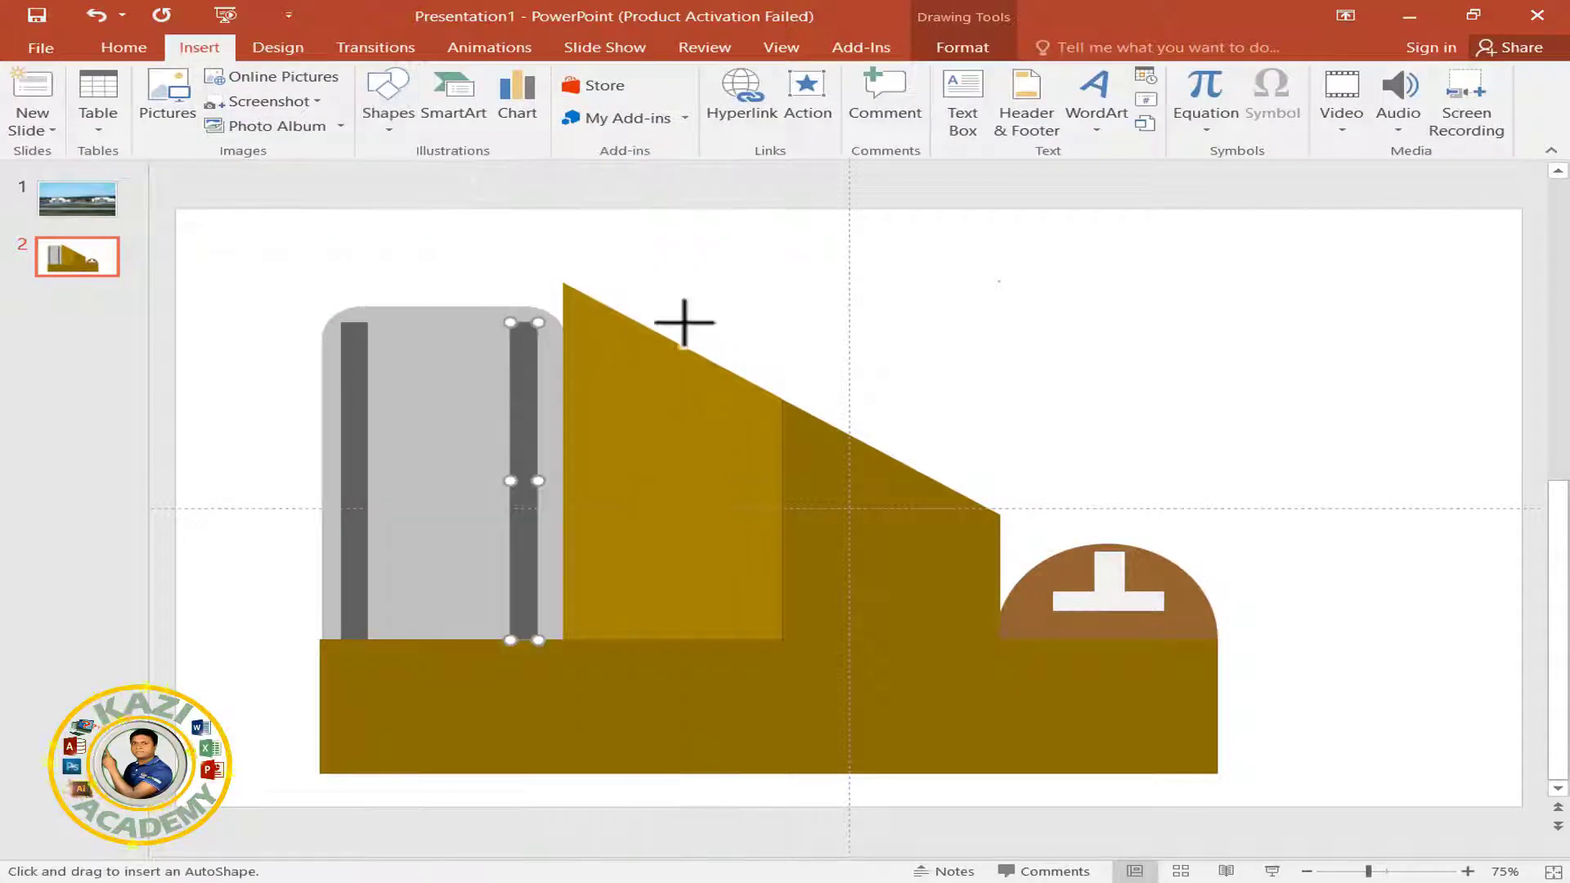
pyautogui.moveTo(498, 262); pyautogui.dragTo(407, 354)
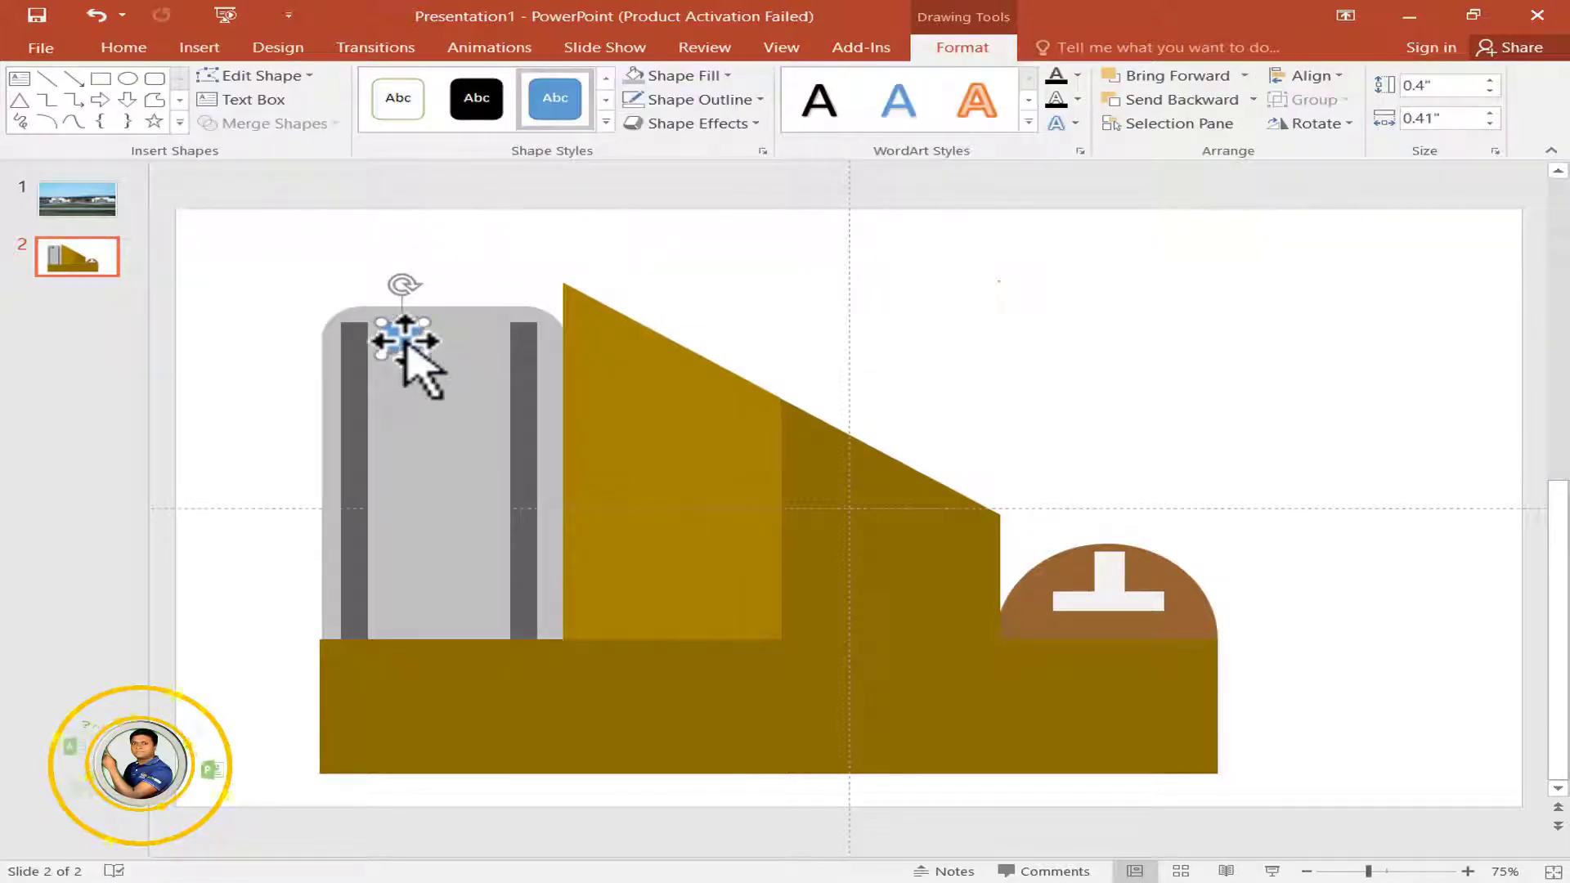
pyautogui.click(718, 99)
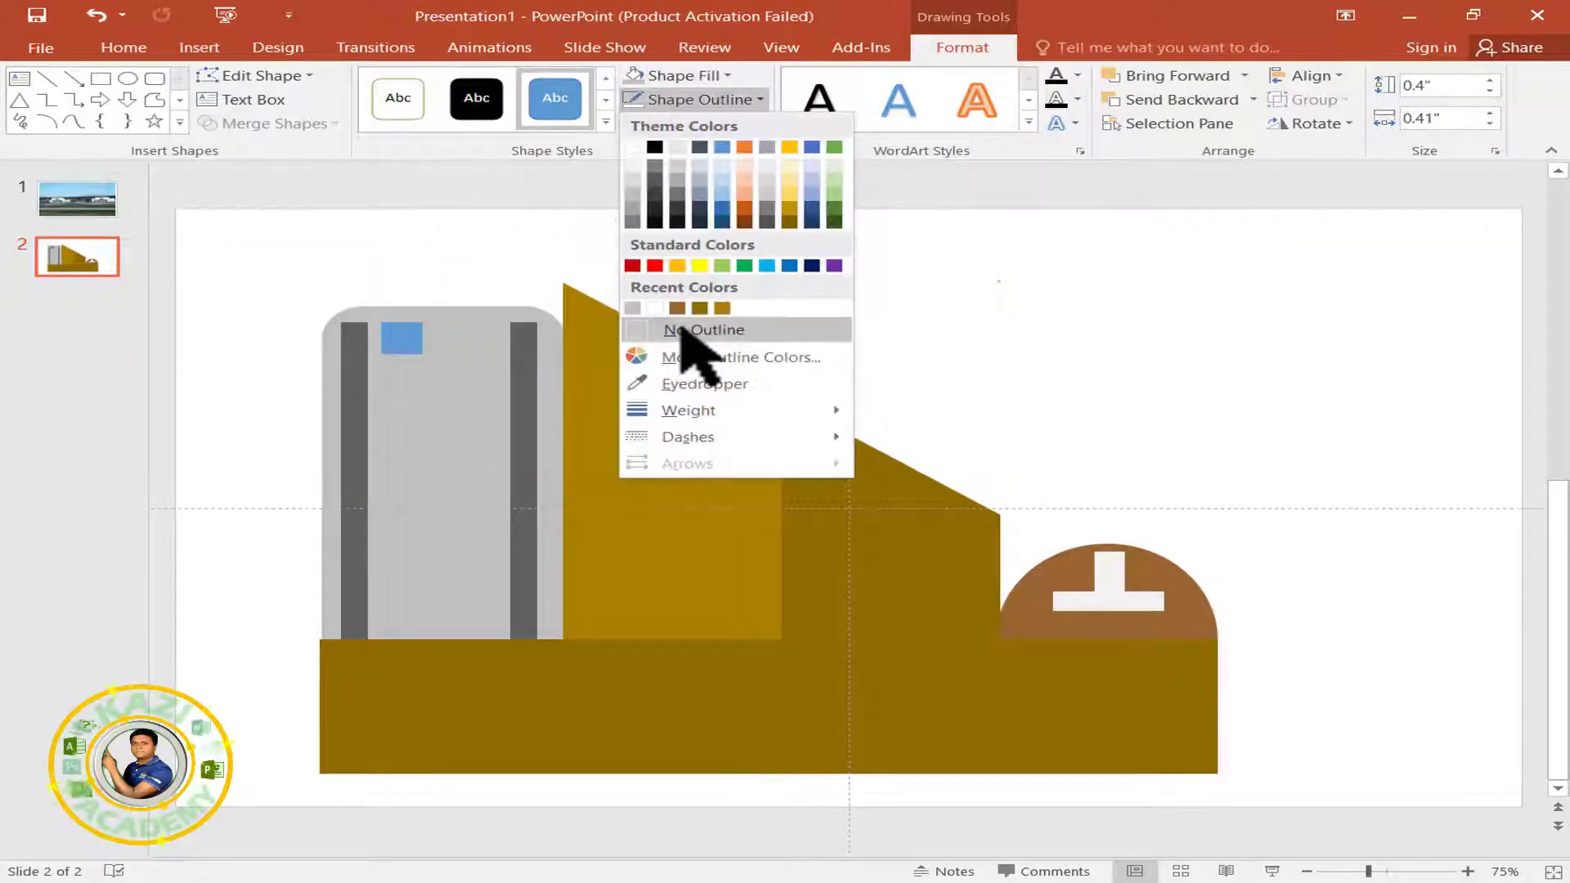
pyautogui.click(692, 331)
pyautogui.click(350, 368)
pyautogui.click(123, 47)
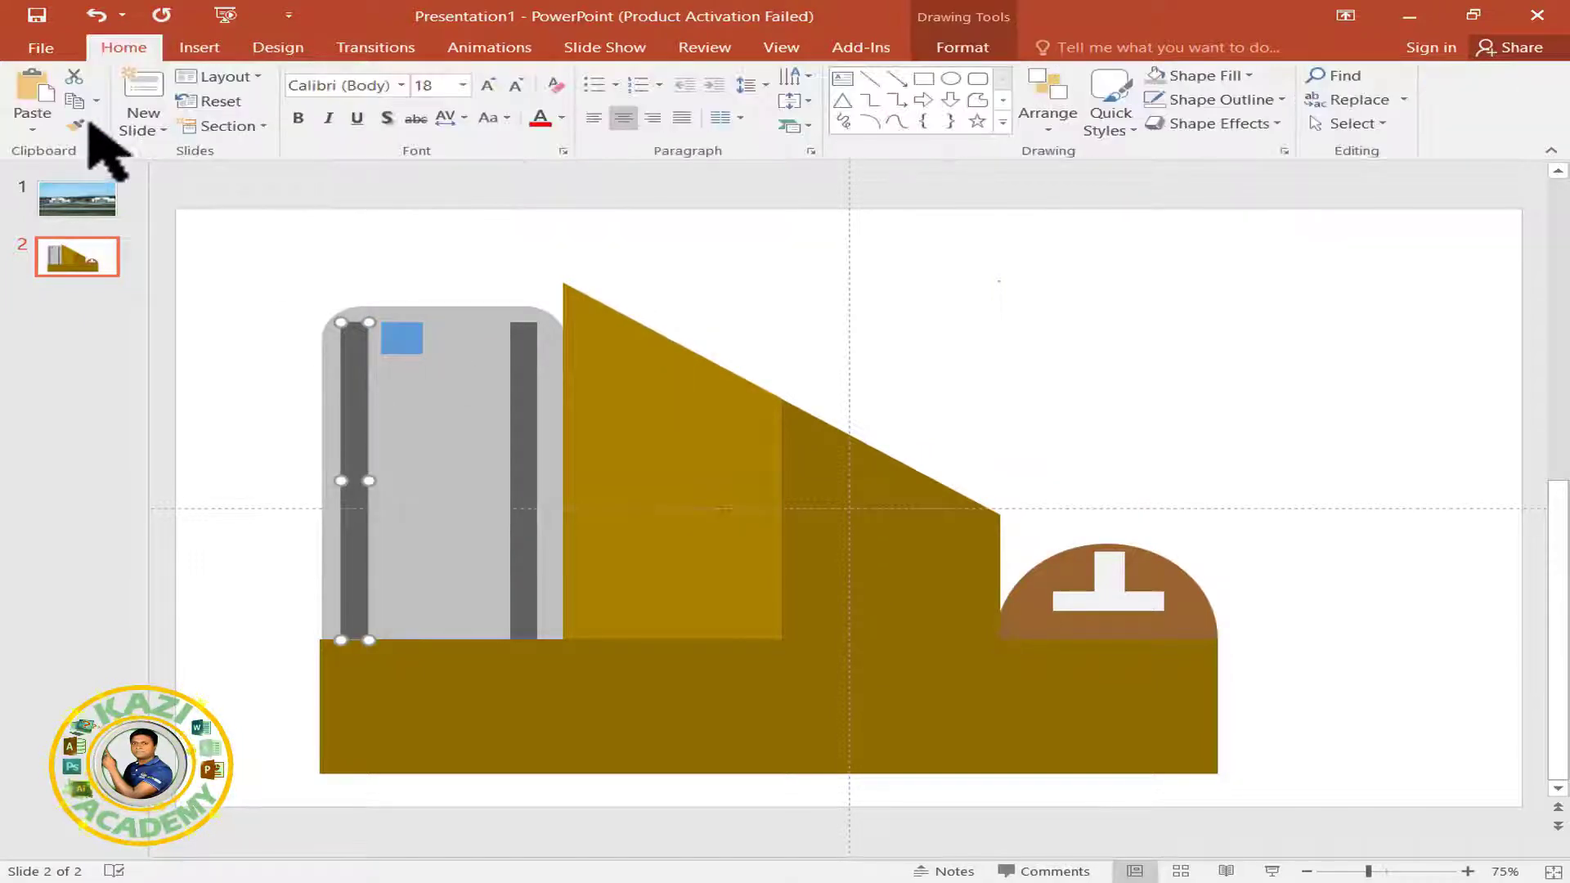
pyautogui.click(76, 125)
pyautogui.click(396, 337)
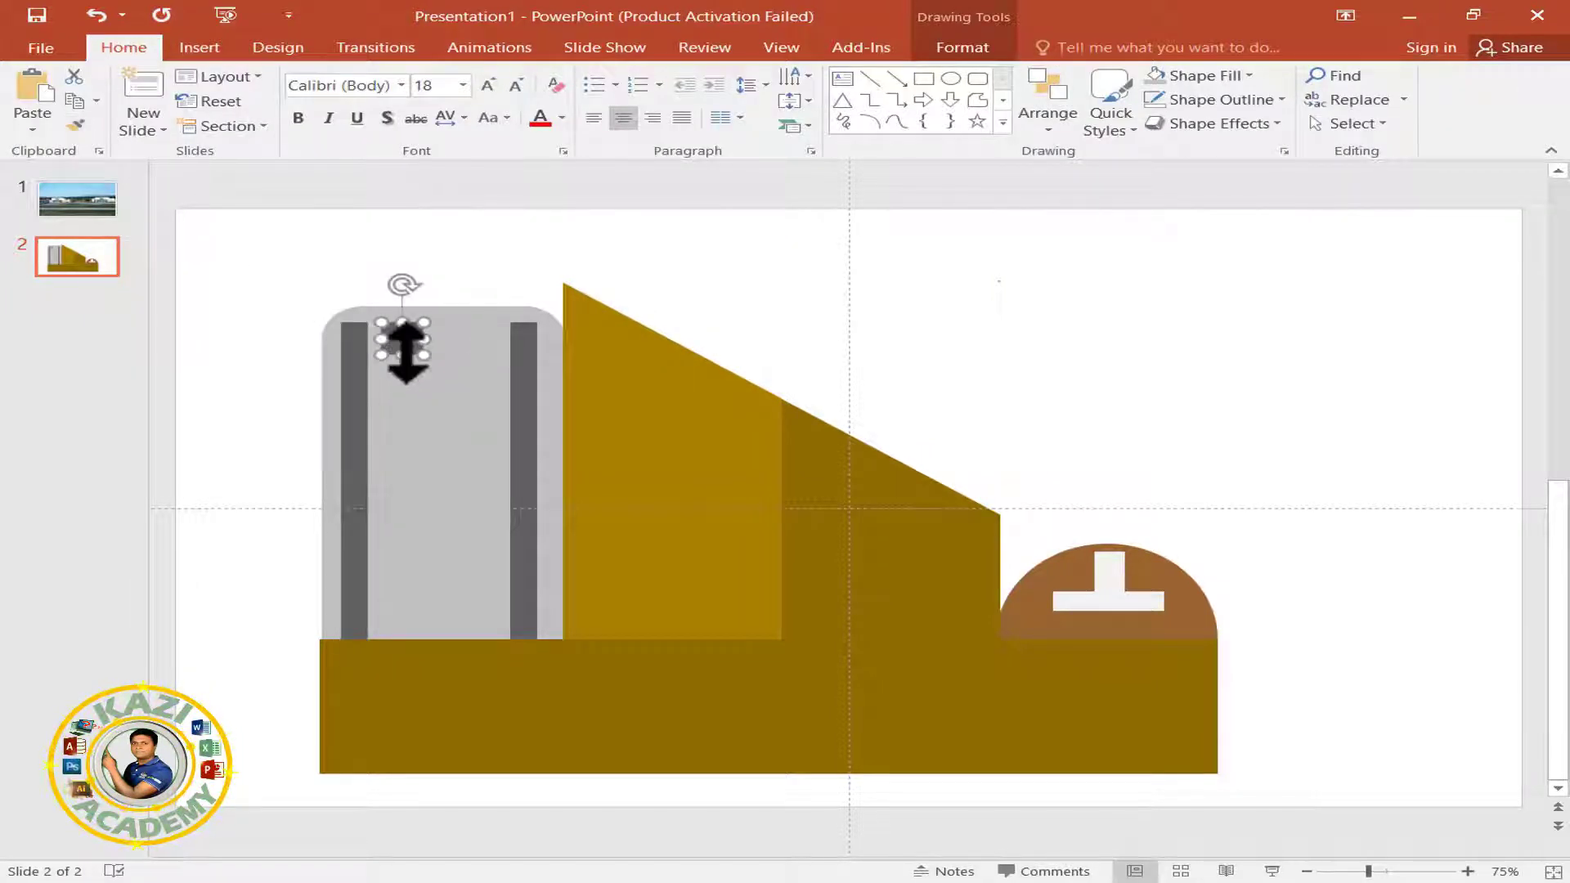
# - Copy the dark square just below itself and lighten the copy's fill to a mid grey
pyautogui.moveTo(401, 347); pyautogui.dragTo(400, 379)
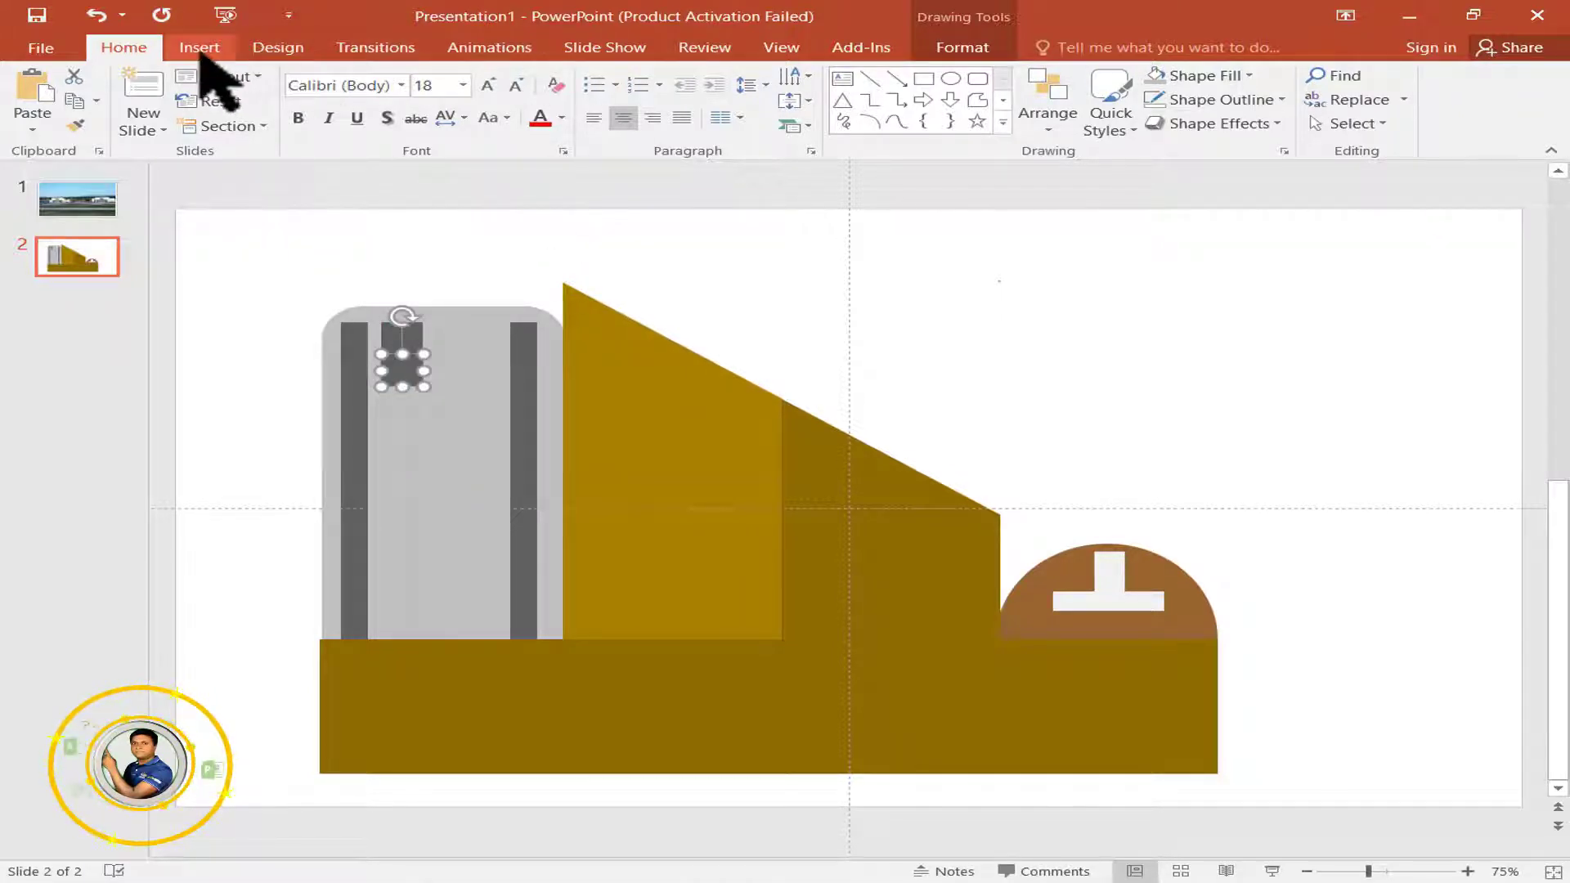
pyautogui.click(964, 47)
pyautogui.click(684, 75)
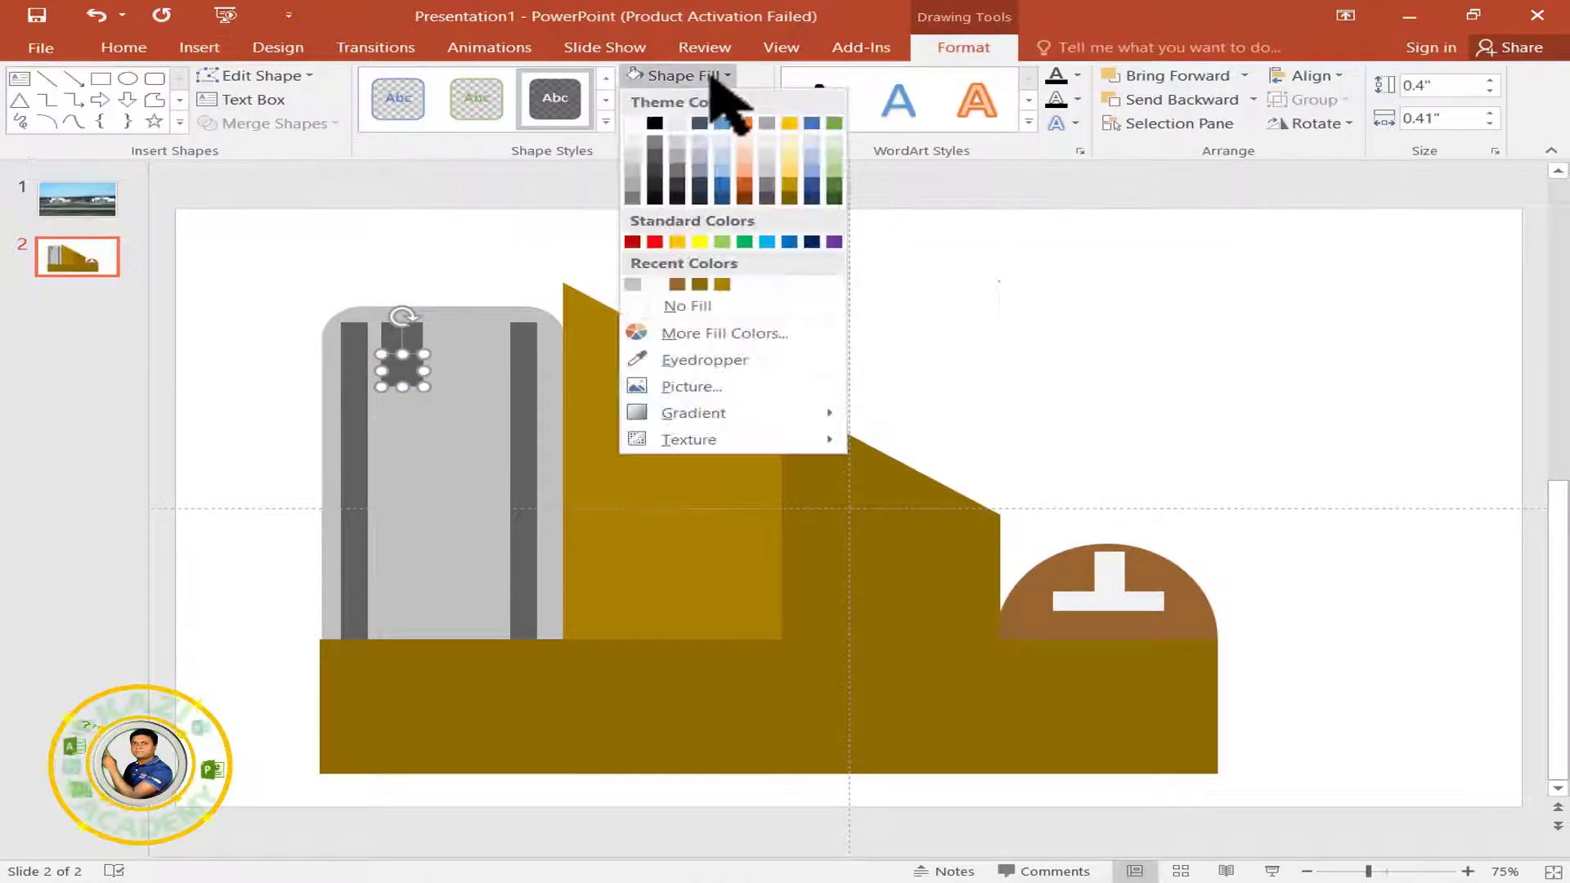
pyautogui.click(740, 334)
pyautogui.click(713, 266)
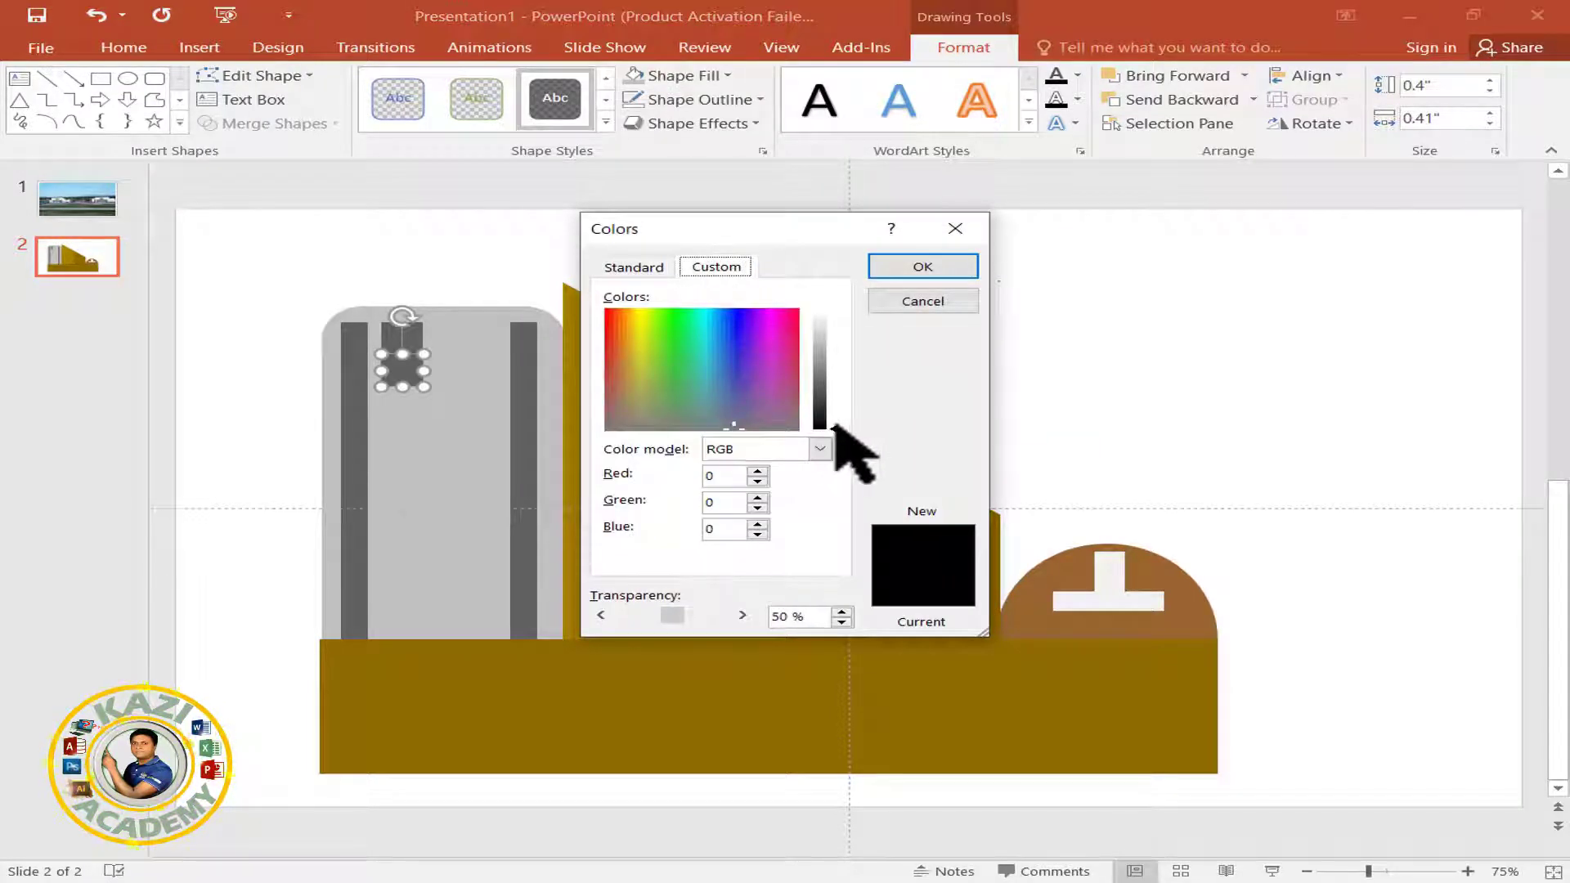
pyautogui.moveTo(834, 427); pyautogui.dragTo(844, 376)
pyautogui.click(923, 265)
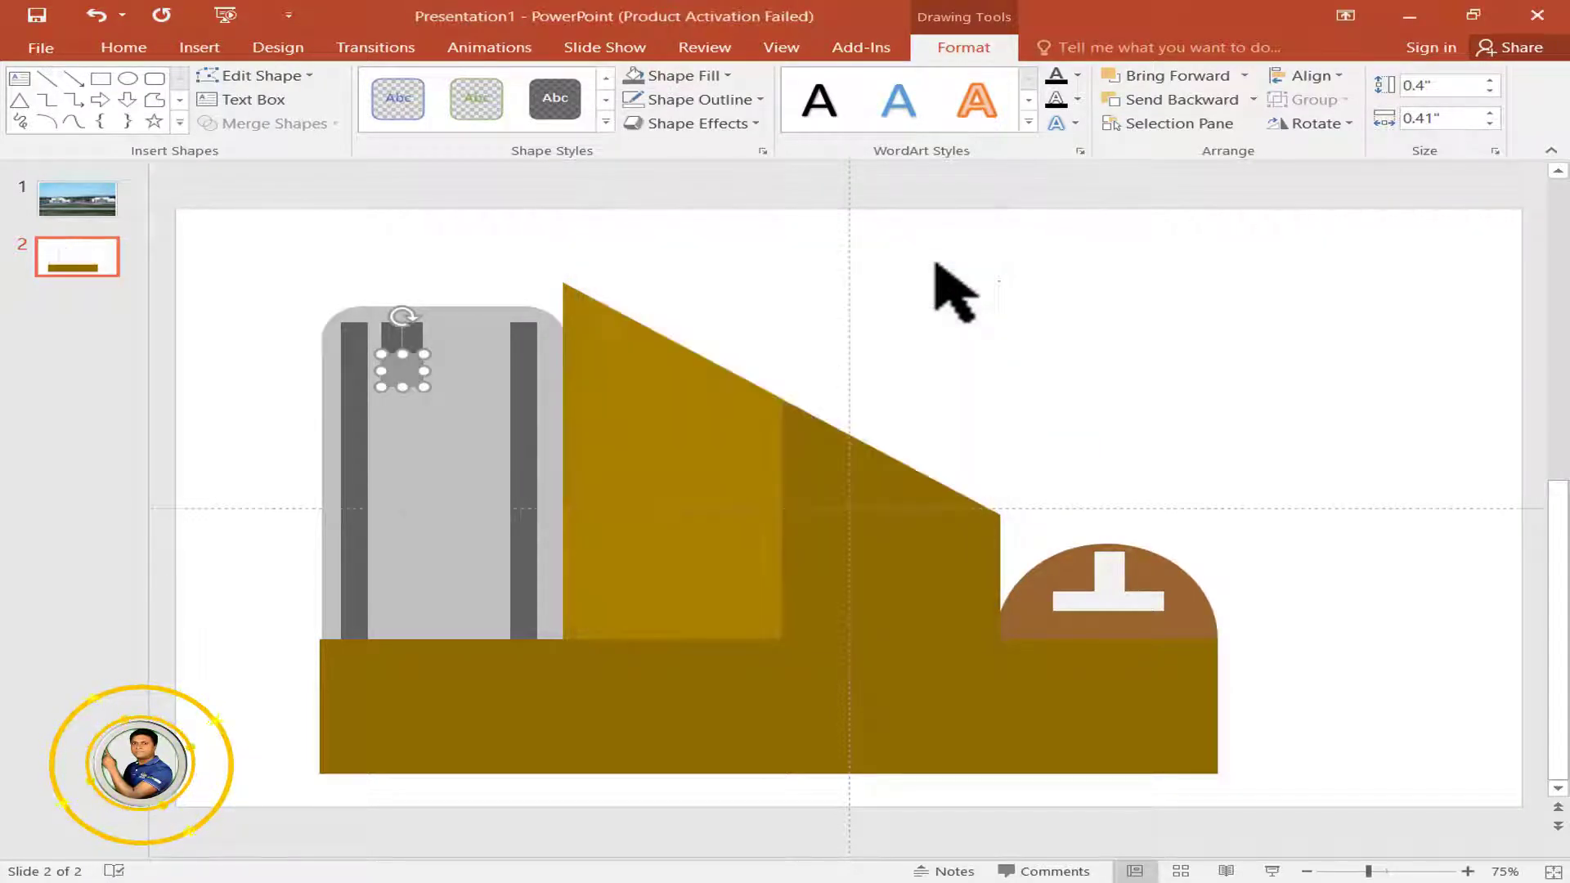
# - Copy the dark-over-grey window pair further down the building
pyautogui.click(684, 309)
pyautogui.moveTo(414, 376)
pyautogui.mouseDown()
pyautogui.moveTo(433, 372)
pyautogui.moveTo(415, 338)
pyautogui.moveTo(436, 370)
pyautogui.moveTo(473, 345)
pyautogui.moveTo(467, 508)
pyautogui.moveTo(490, 596)
pyautogui.moveTo(421, 533)
pyautogui.moveTo(420, 438)
pyautogui.moveTo(417, 453)
pyautogui.mouseUp()
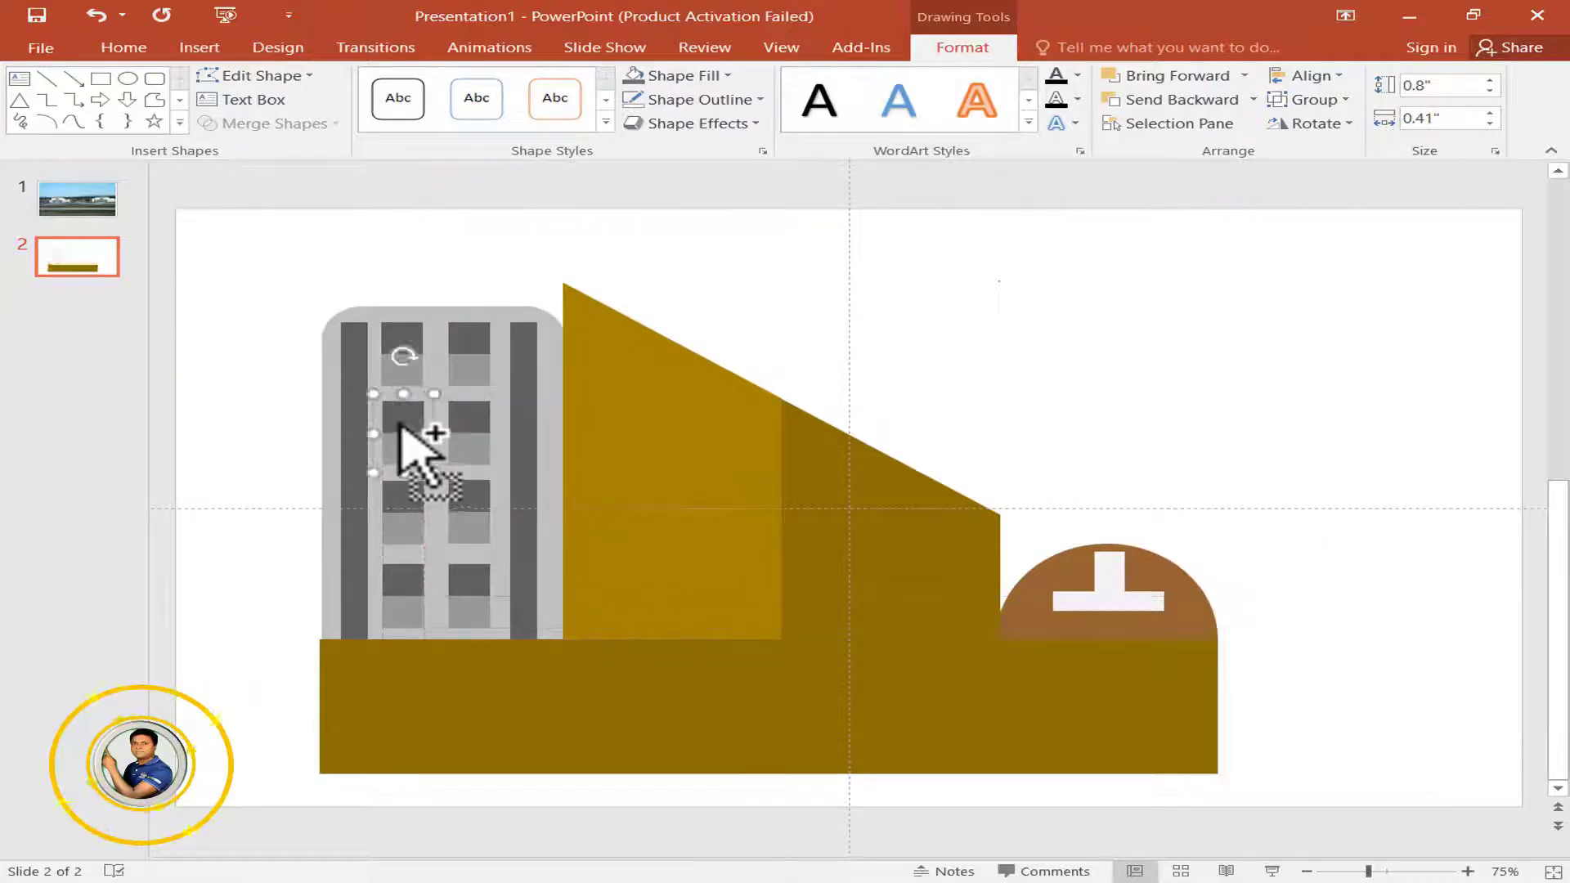
pyautogui.click(199, 47)
pyautogui.click(385, 105)
# - Draw a trapezoid roof and fit it onto the top of the grey building
pyautogui.click(515, 319)
pyautogui.moveTo(1001, 241); pyautogui.dragTo(1227, 376)
pyautogui.moveTo(1104, 307)
pyautogui.mouseDown()
pyautogui.moveTo(449, 252)
pyautogui.moveTo(416, 287)
pyautogui.mouseUp()
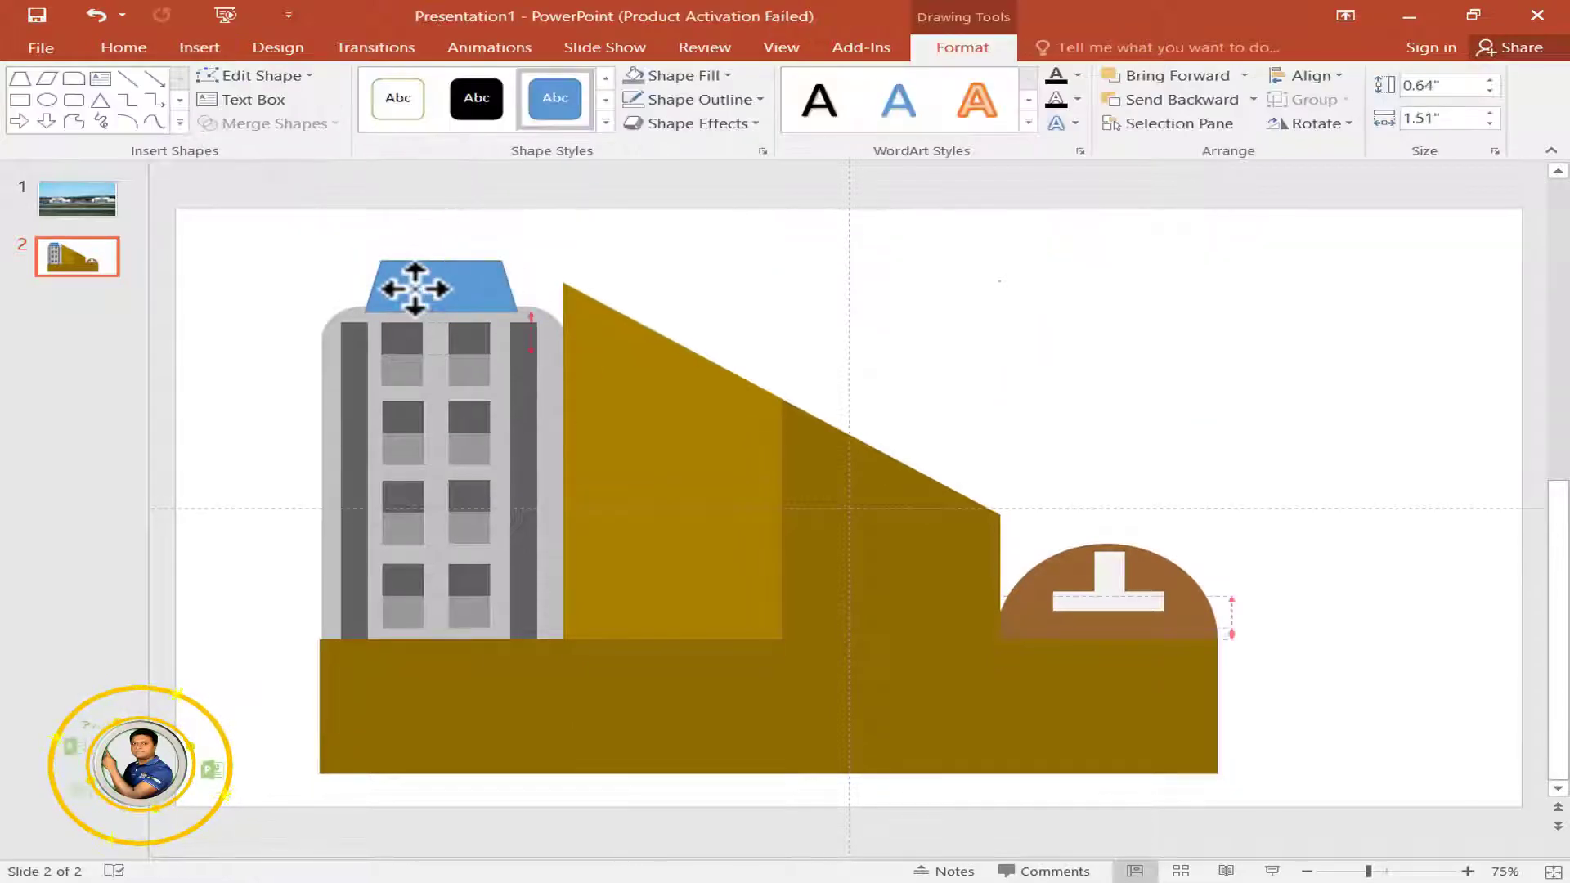
pyautogui.click(834, 323)
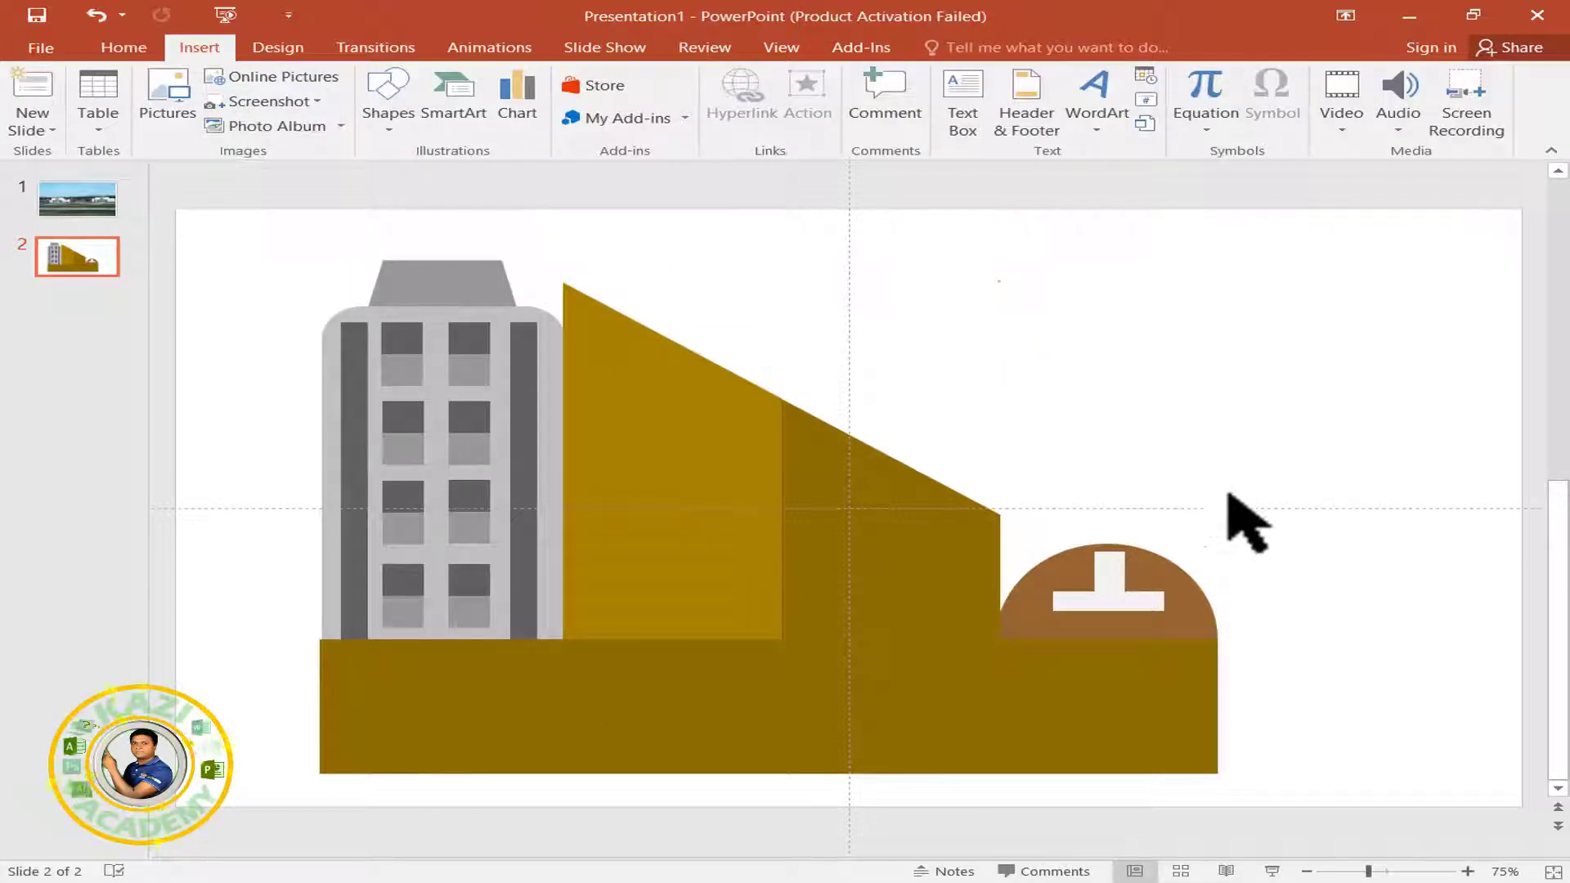
# - Draw a vertical line along the gold building's left edge
pyautogui.click(388, 92)
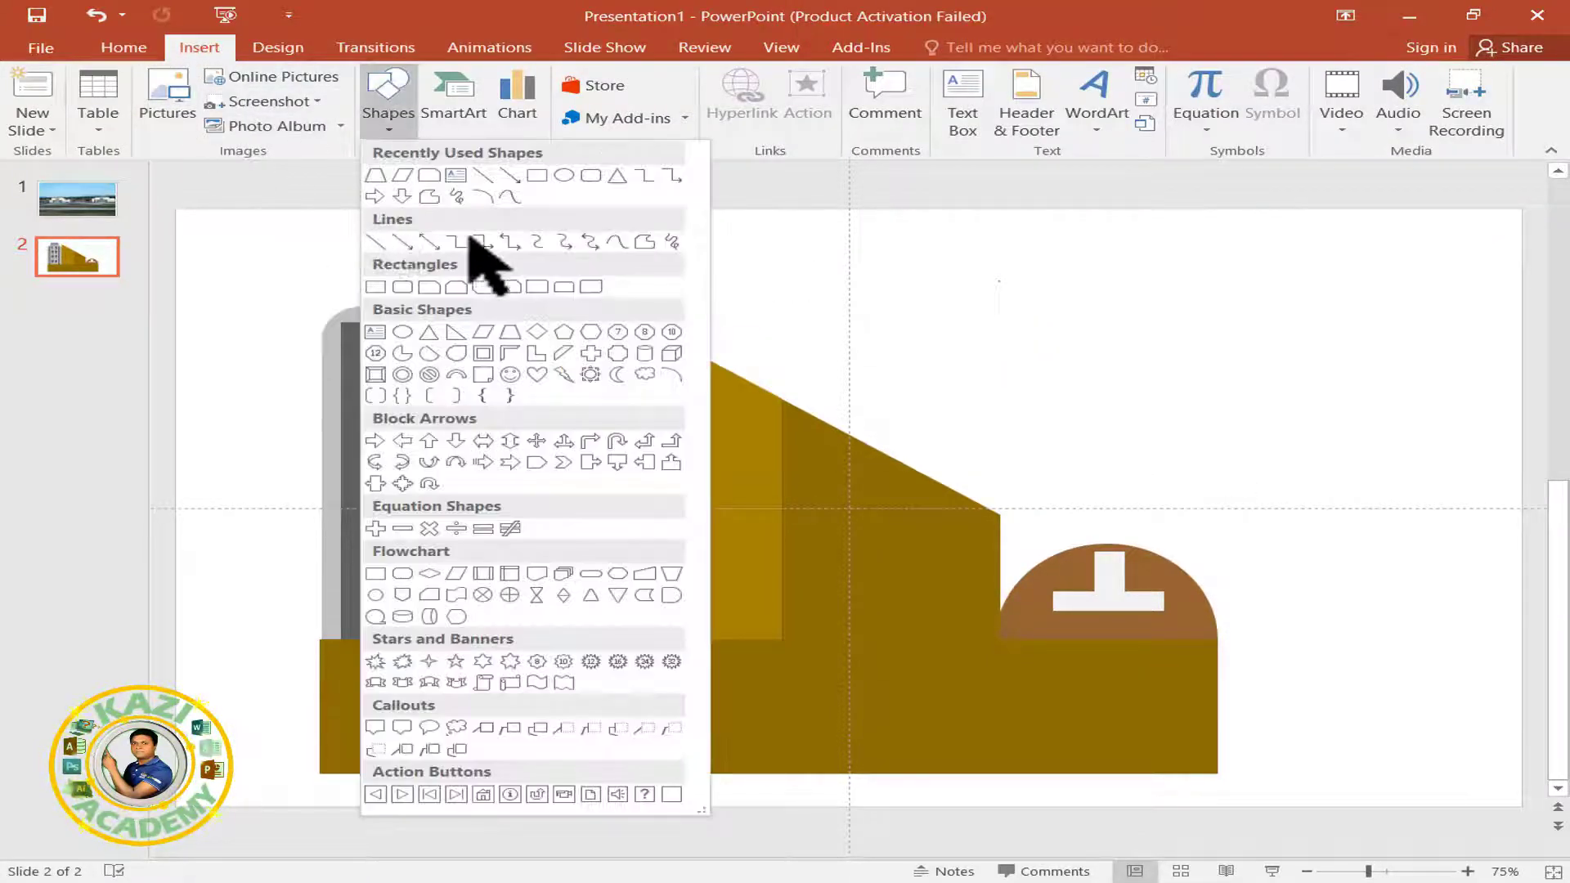
pyautogui.click(528, 192)
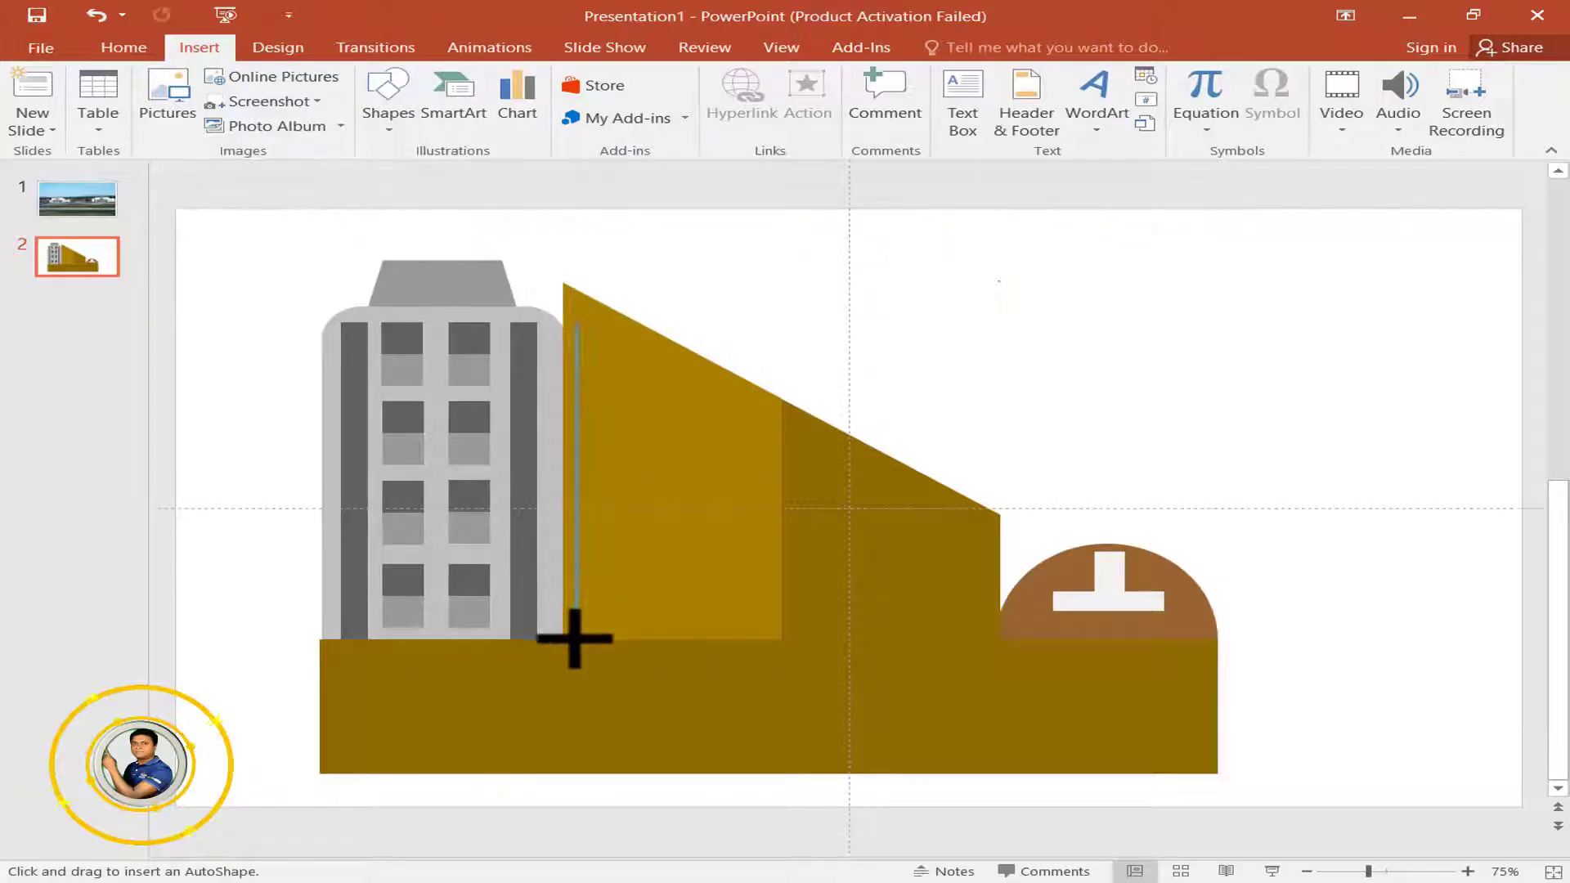
pyautogui.moveTo(574, 638); pyautogui.dragTo(576, 640)
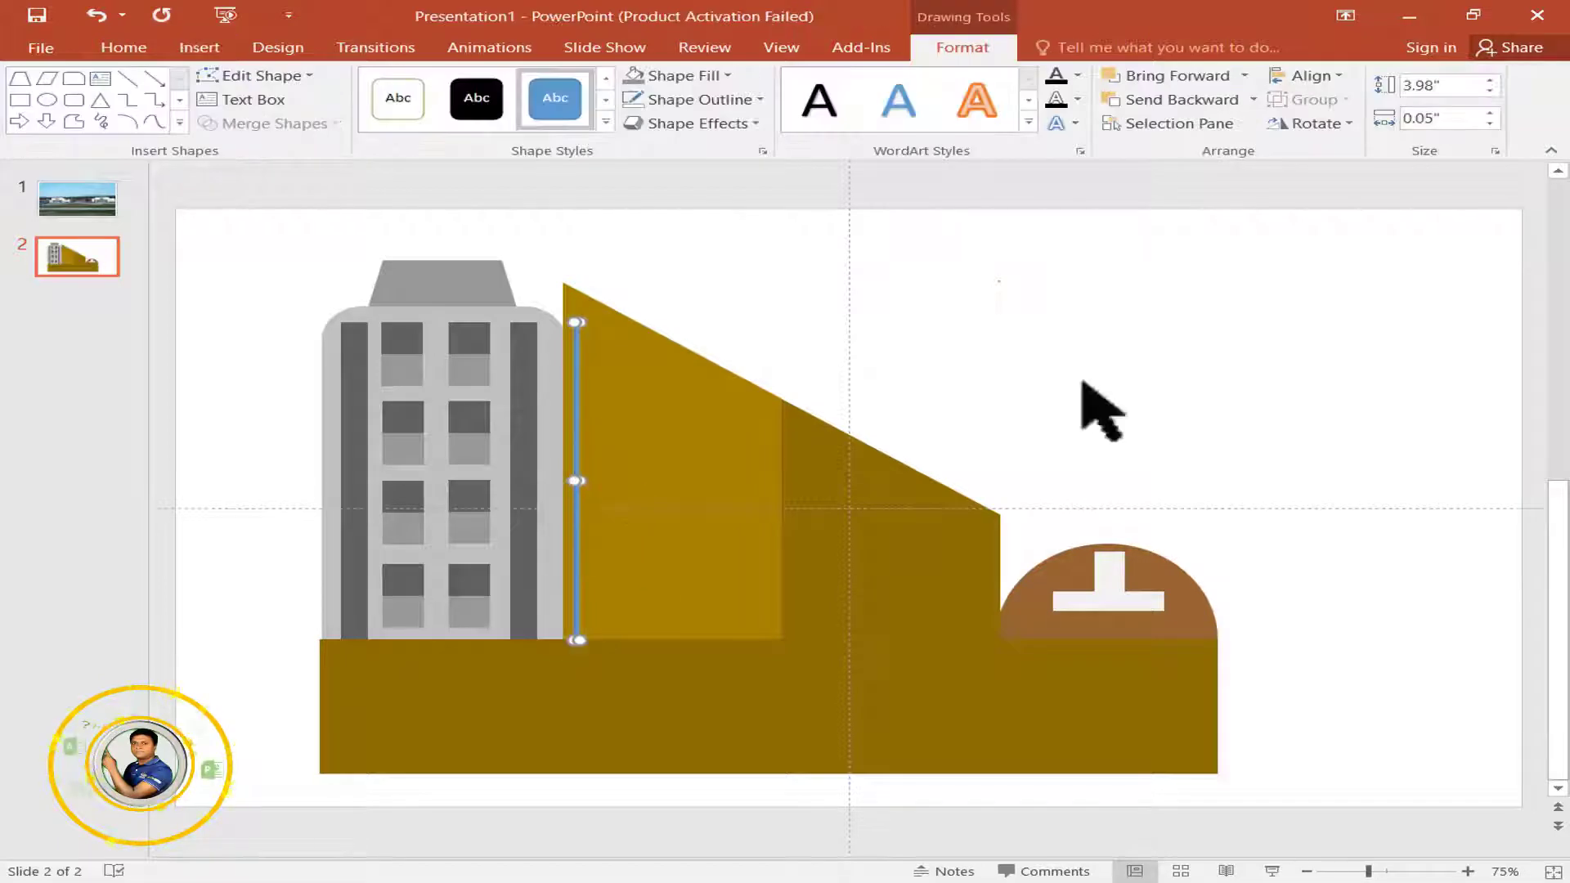
# - Copy the thin blue bar, rotate it 90° and lay it along the gold building's sloping roof
pyautogui.click(1490, 123)
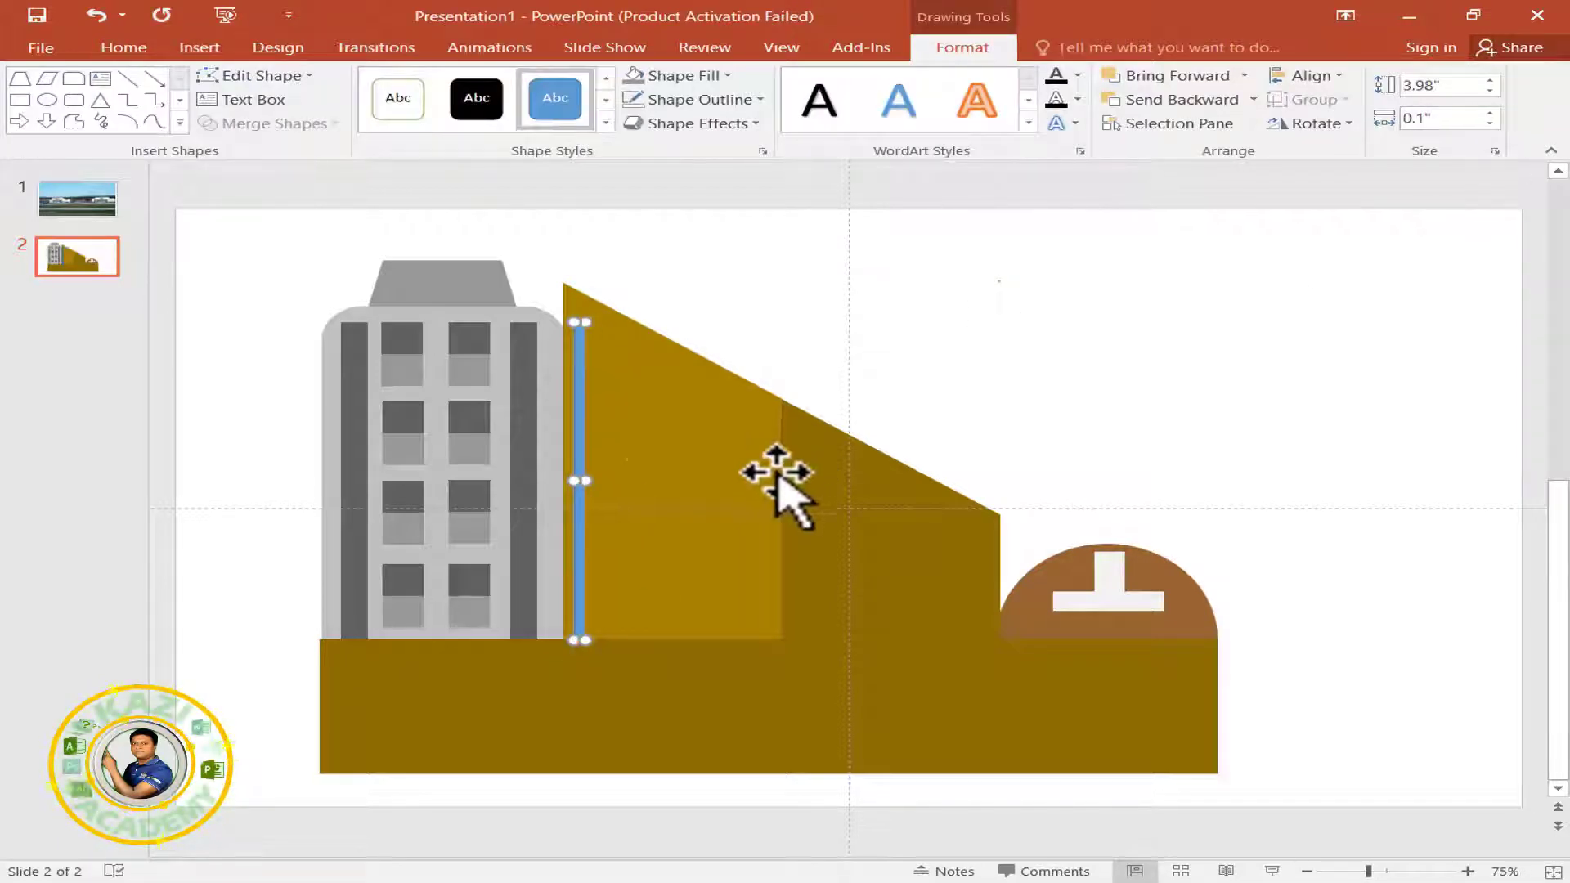
pyautogui.keyDown('ctrl'); pyautogui.moveTo(589, 433); pyautogui.dragTo(961, 371); pyautogui.keyUp('ctrl')
pyautogui.click(1312, 122)
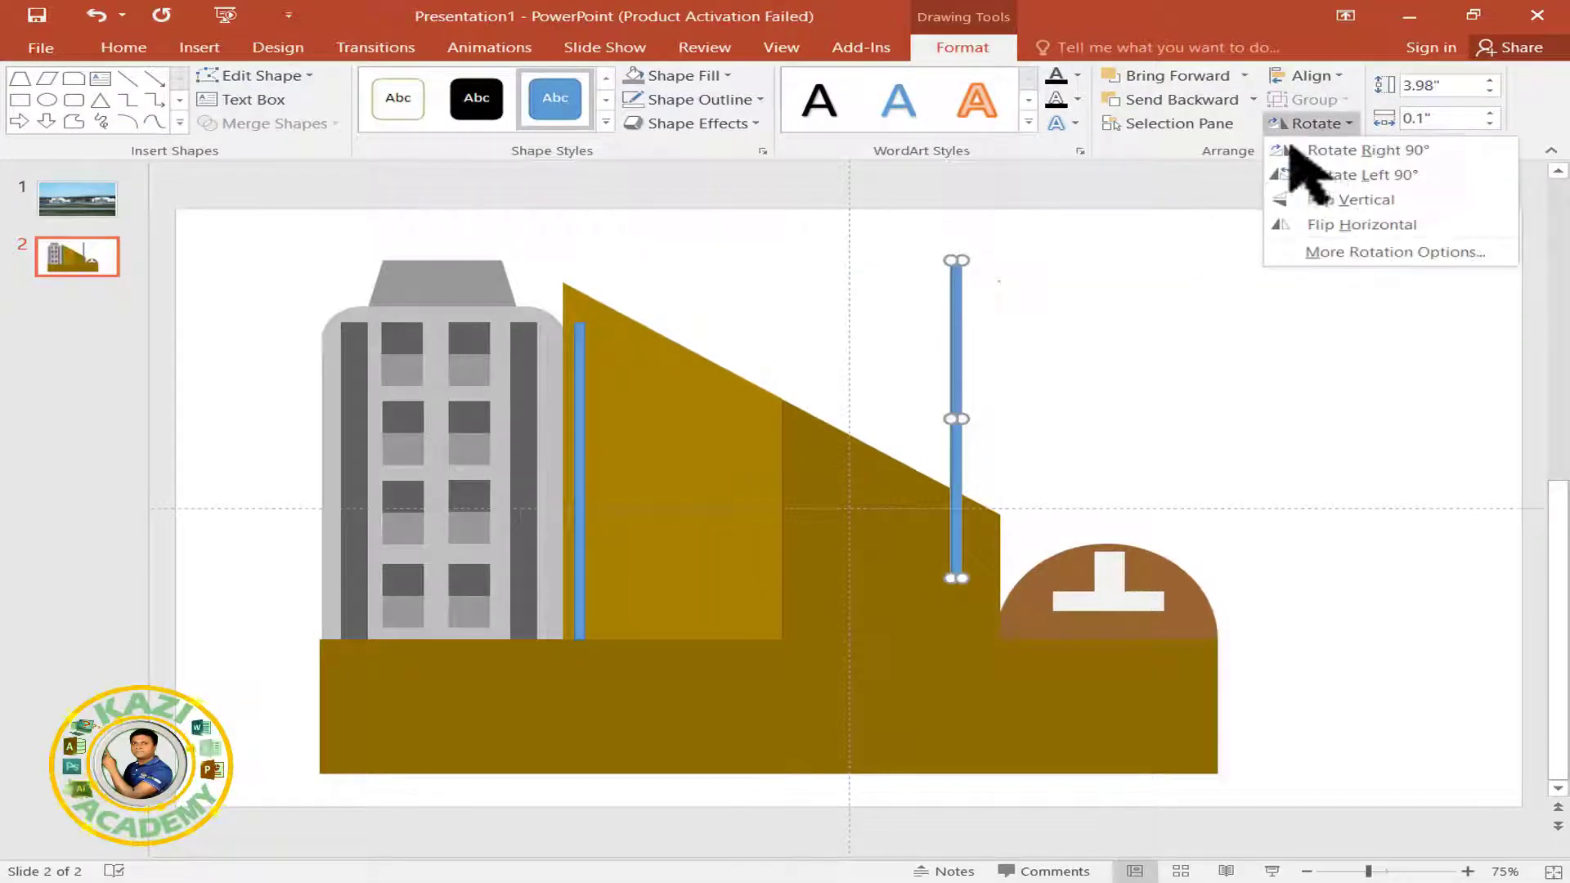
pyautogui.click(1365, 151)
pyautogui.moveTo(1030, 417)
pyautogui.mouseDown()
pyautogui.moveTo(856, 323)
pyautogui.moveTo(954, 400)
pyautogui.mouseUp()
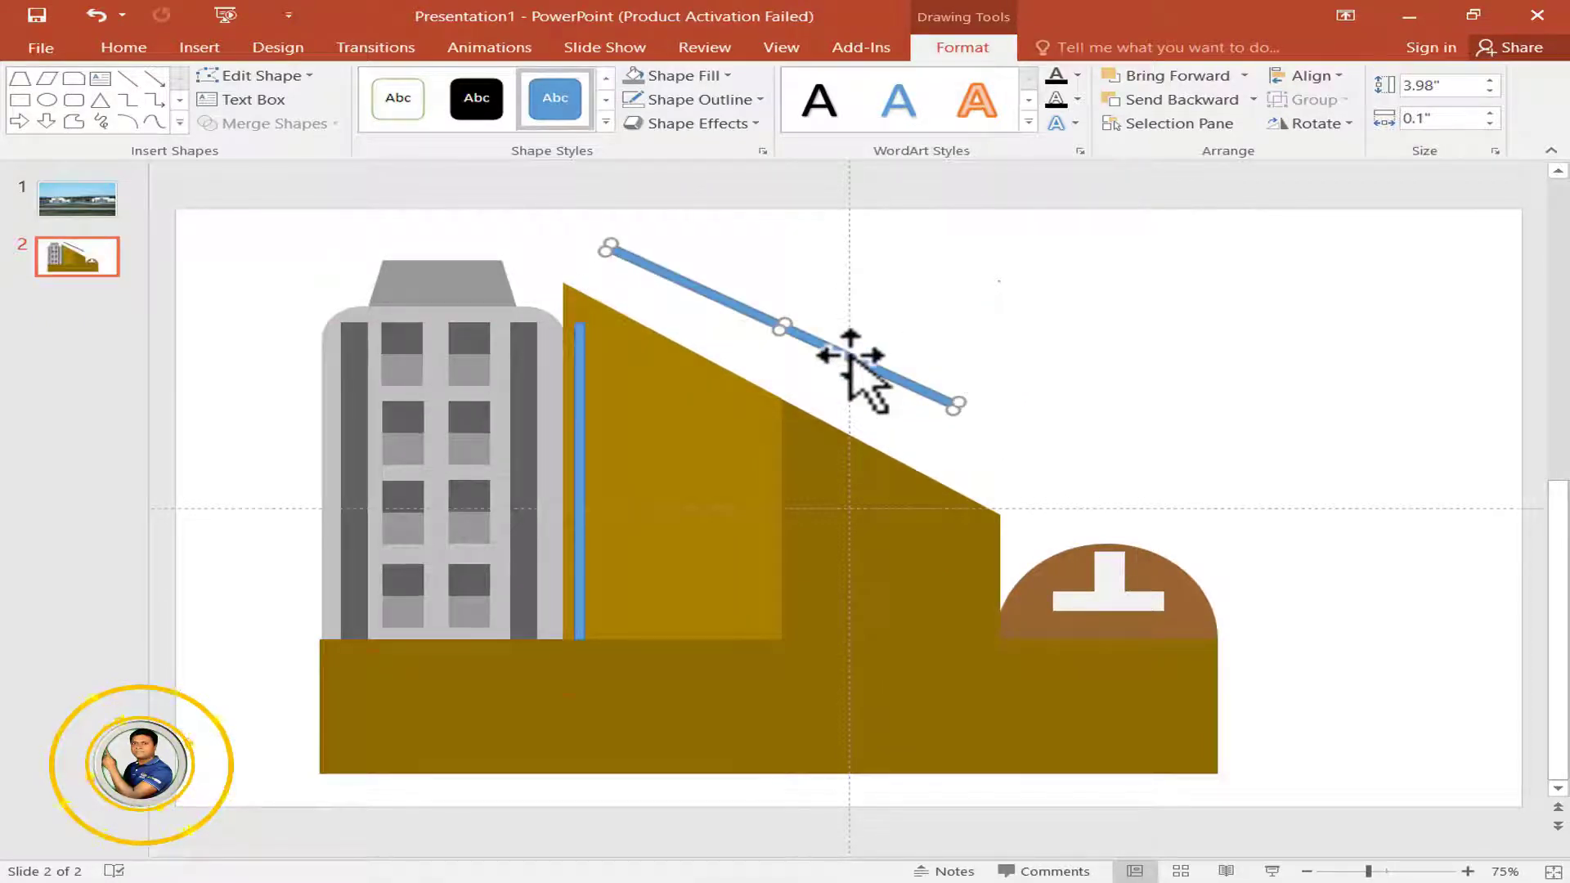
pyautogui.moveTo(851, 354)
pyautogui.mouseDown()
pyautogui.moveTo(809, 413)
pyautogui.moveTo(818, 429)
pyautogui.mouseUp()
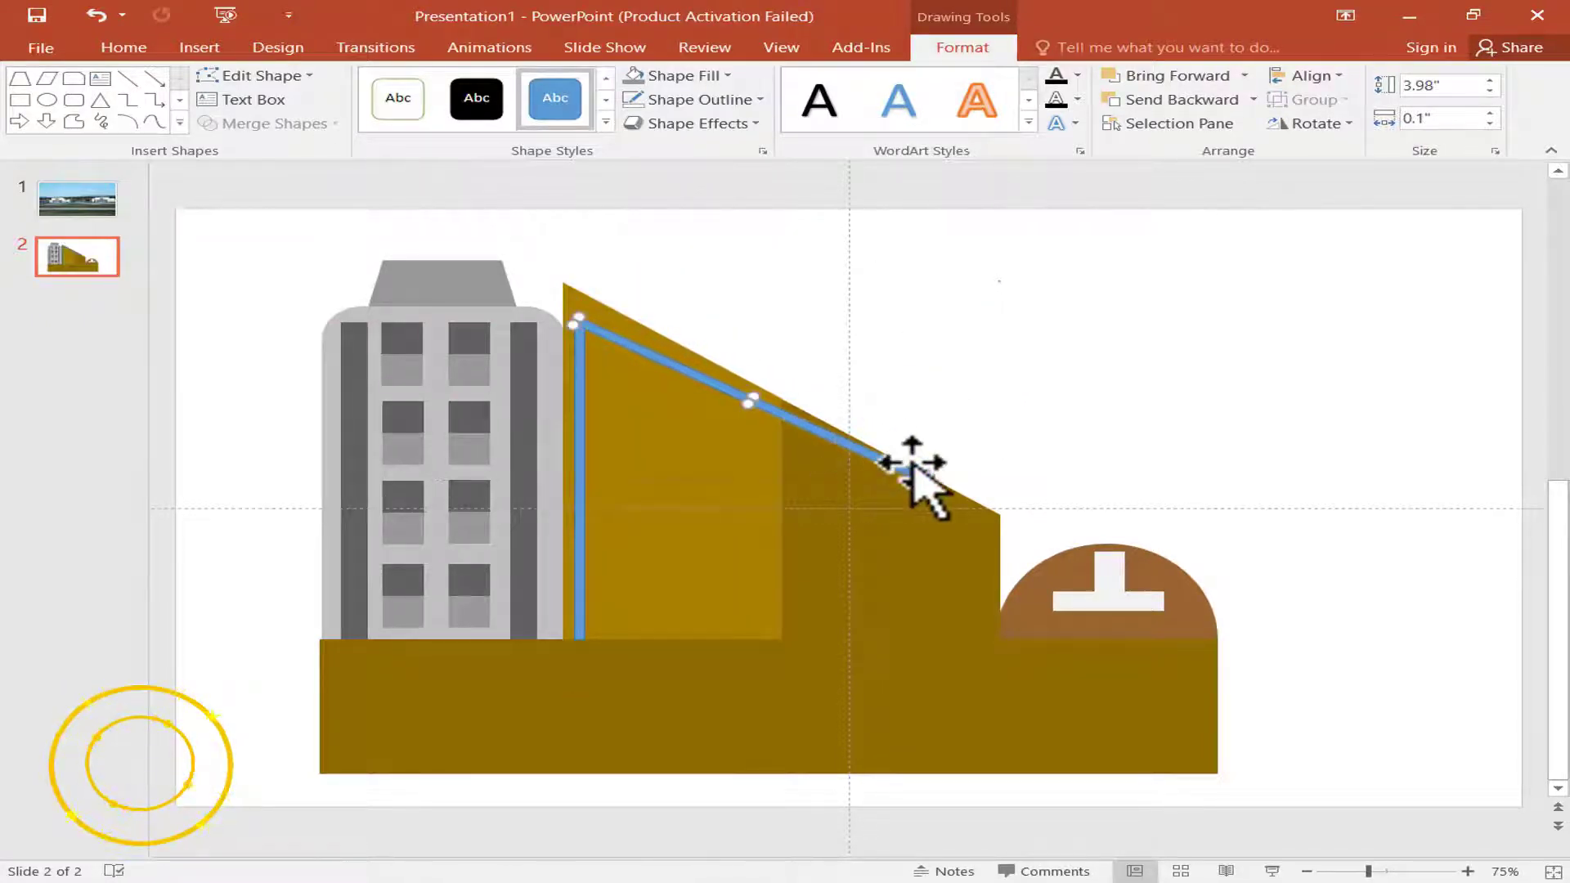
pyautogui.moveTo(924, 489); pyautogui.dragTo(904, 501)
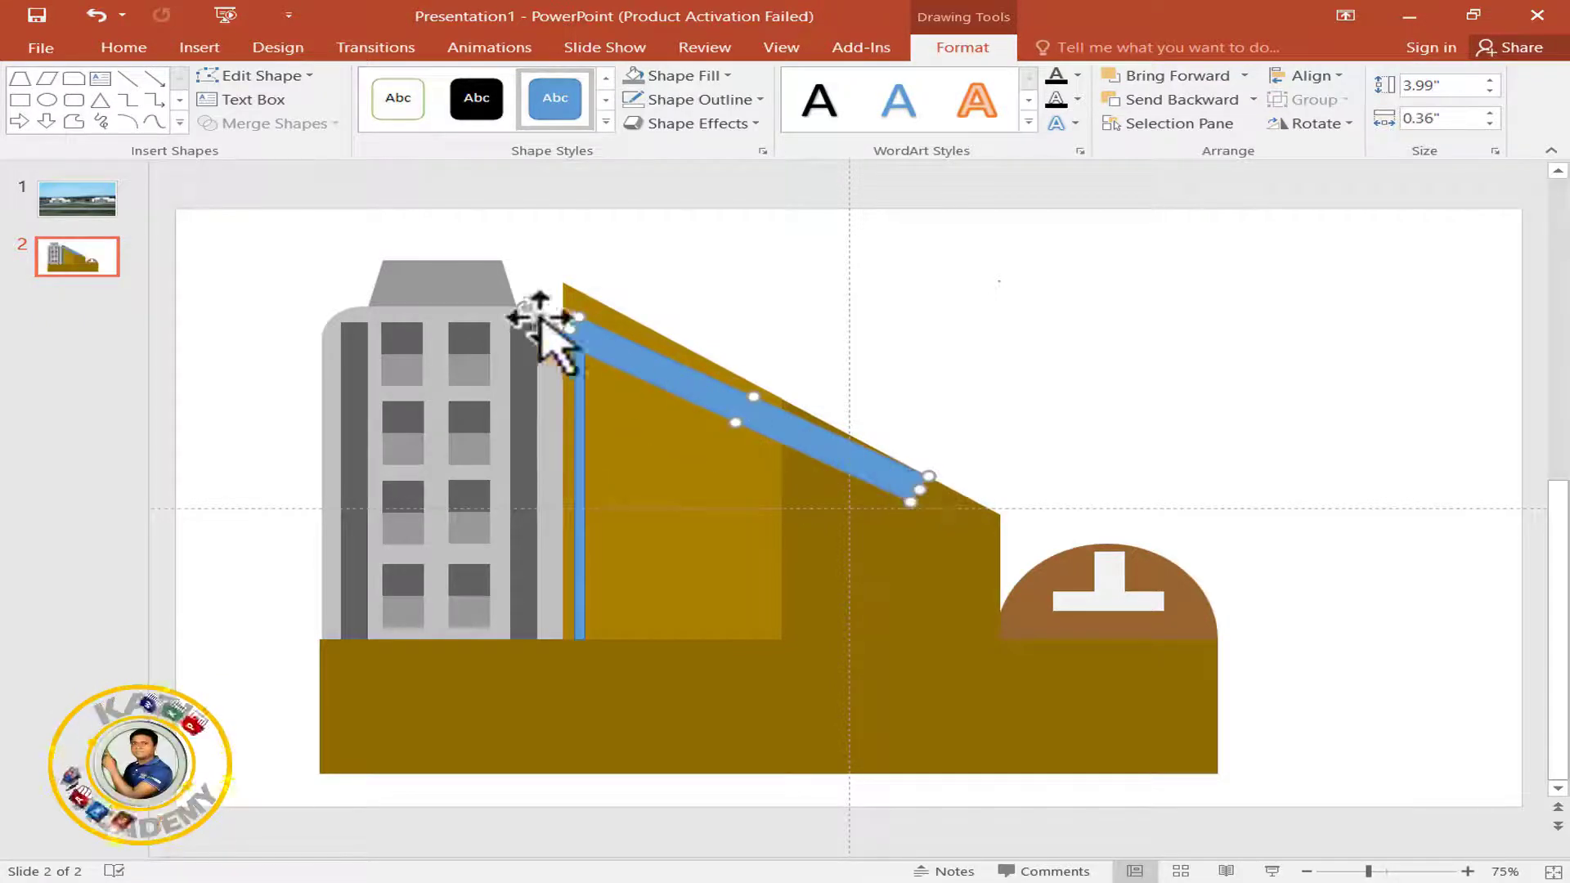
pyautogui.moveTo(550, 294); pyautogui.dragTo(563, 293)
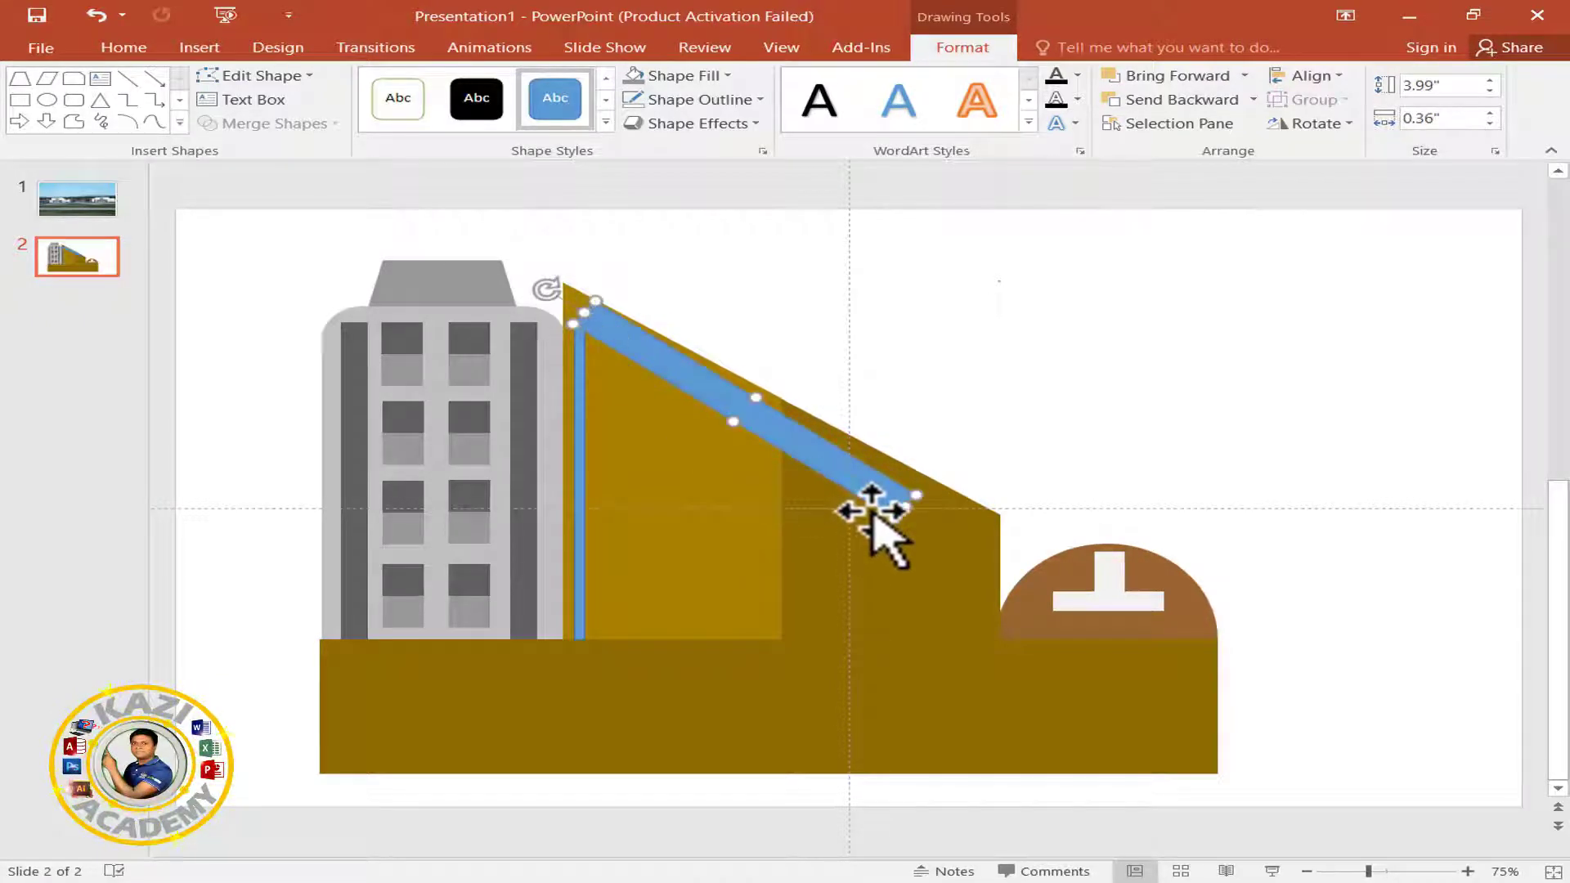
pyautogui.moveTo(834, 490); pyautogui.dragTo(747, 410)
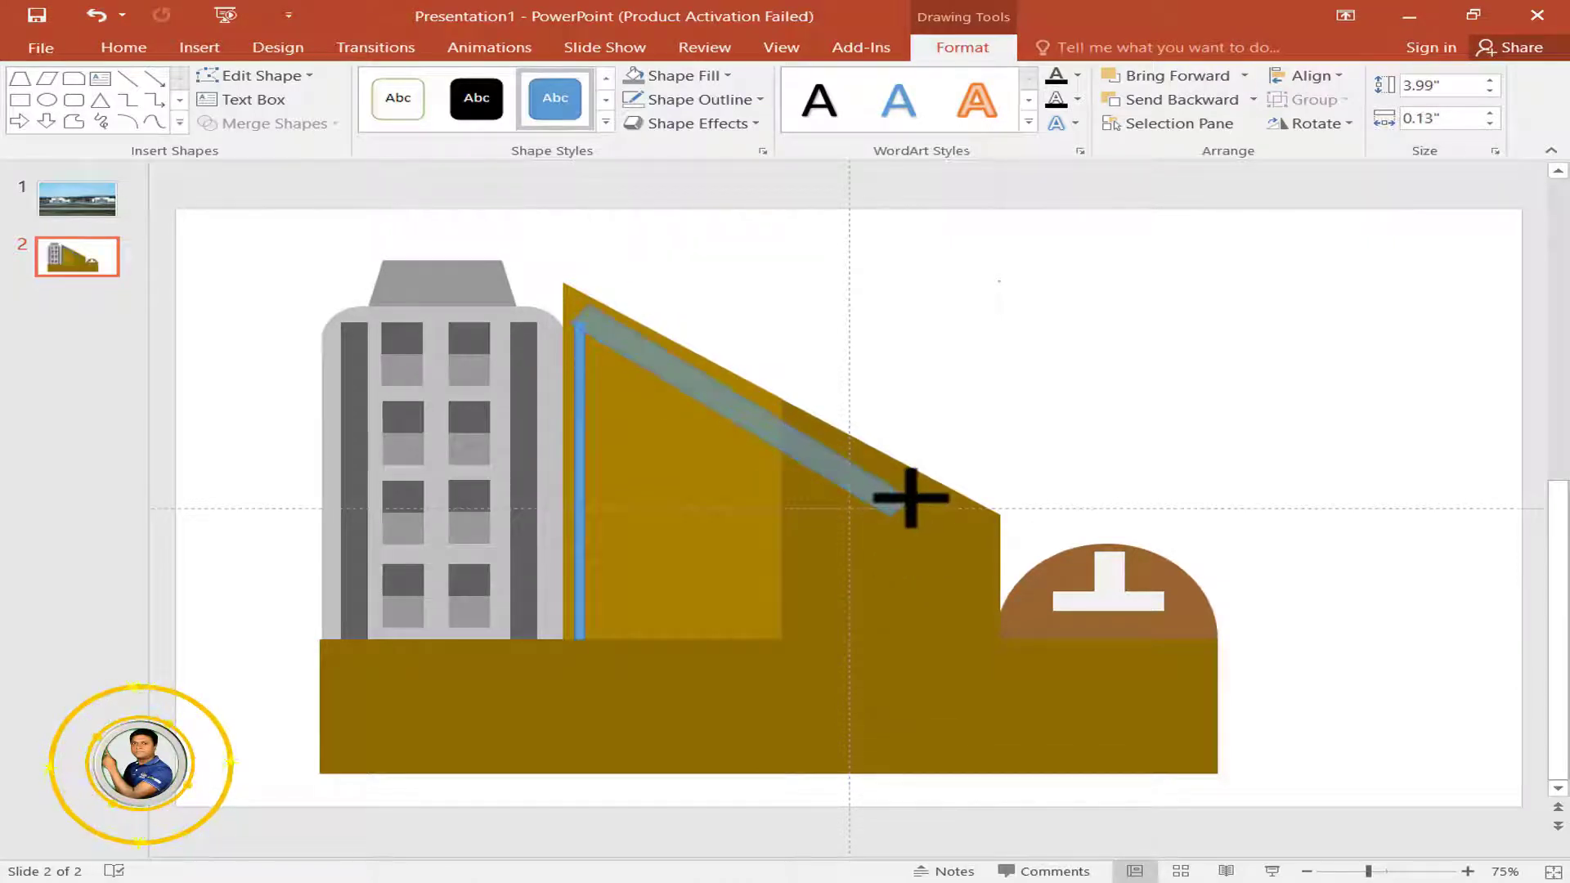
pyautogui.moveTo(901, 512); pyautogui.dragTo(914, 509)
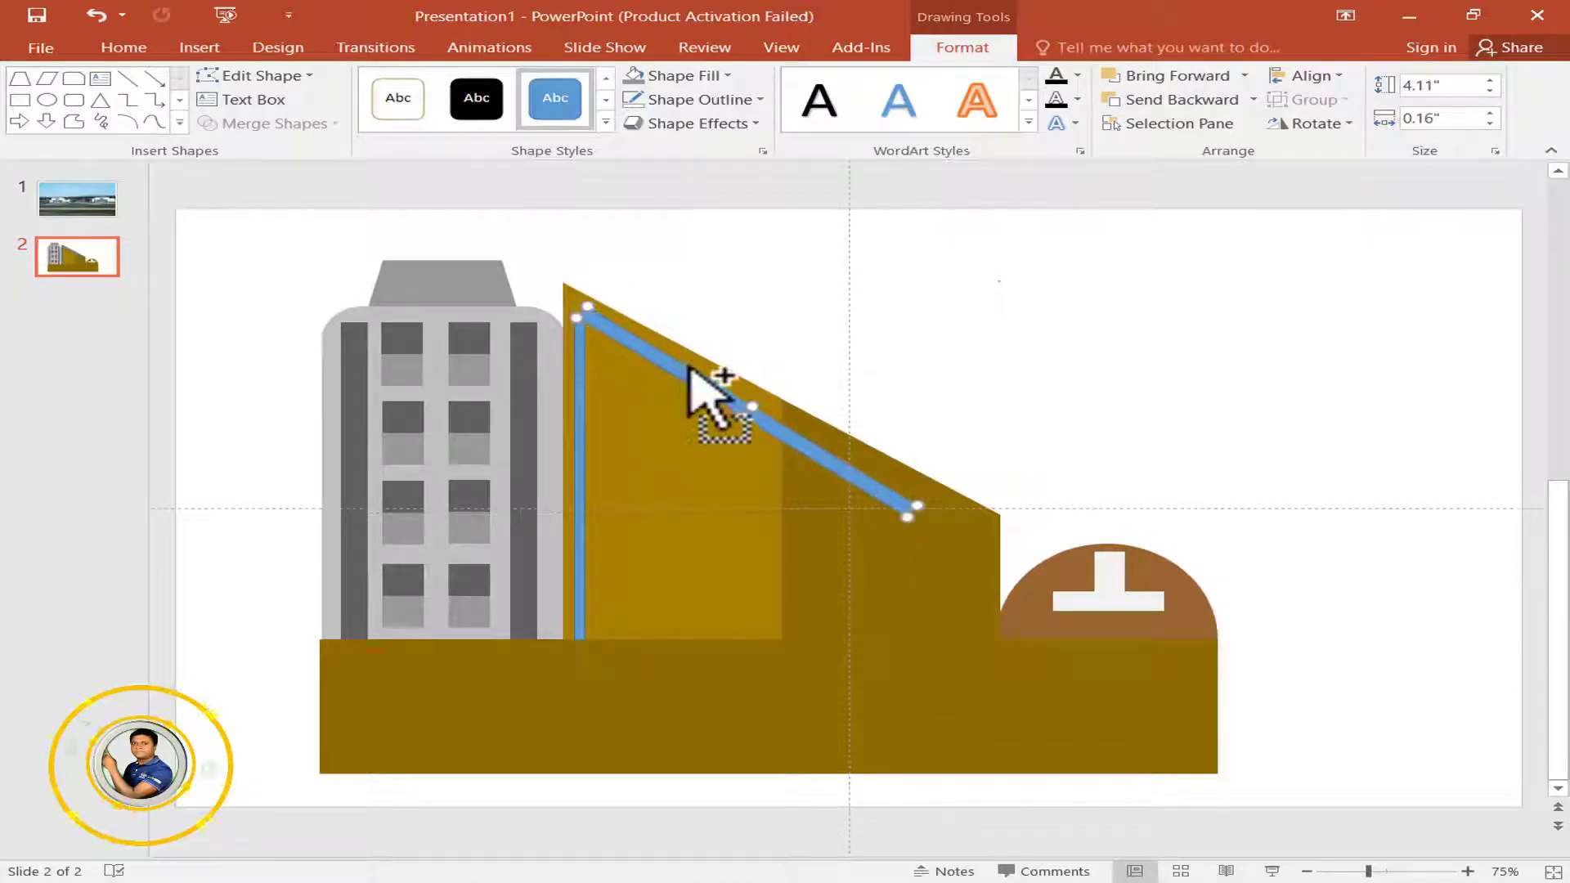
# - Zoom in and shorten the diagonal bar from its lower end
pyautogui.keyDown('ctrl'); pyautogui.scroll(10, 720, 405); pyautogui.keyUp('ctrl')
pyautogui.click(622, 846)
pyautogui.scroll(3, 875, 655)
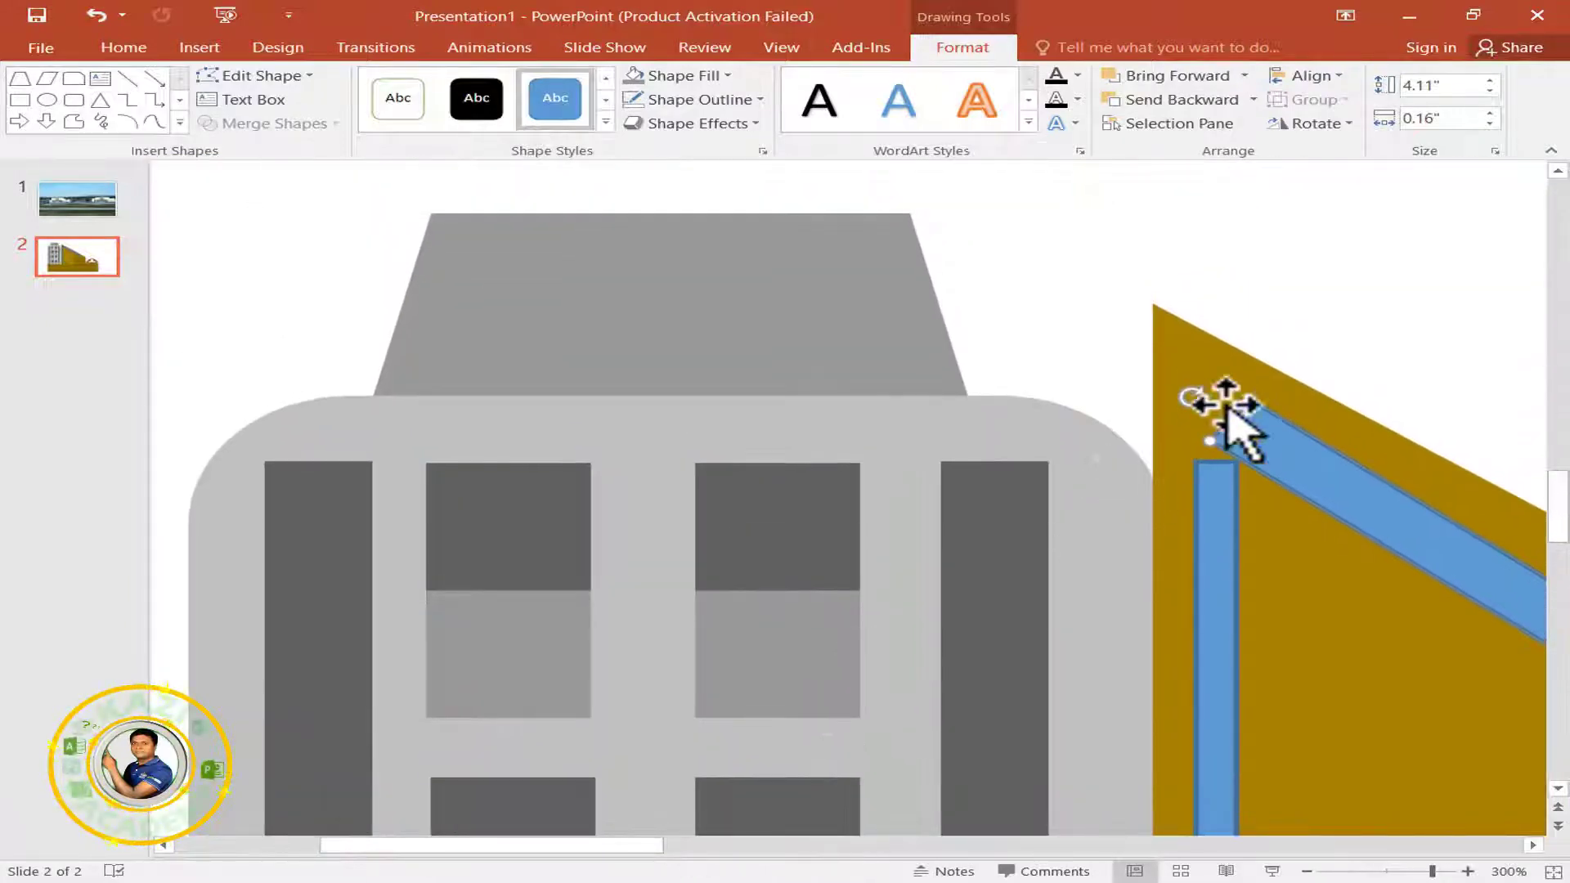
pyautogui.moveTo(1192, 397); pyautogui.dragTo(1244, 495)
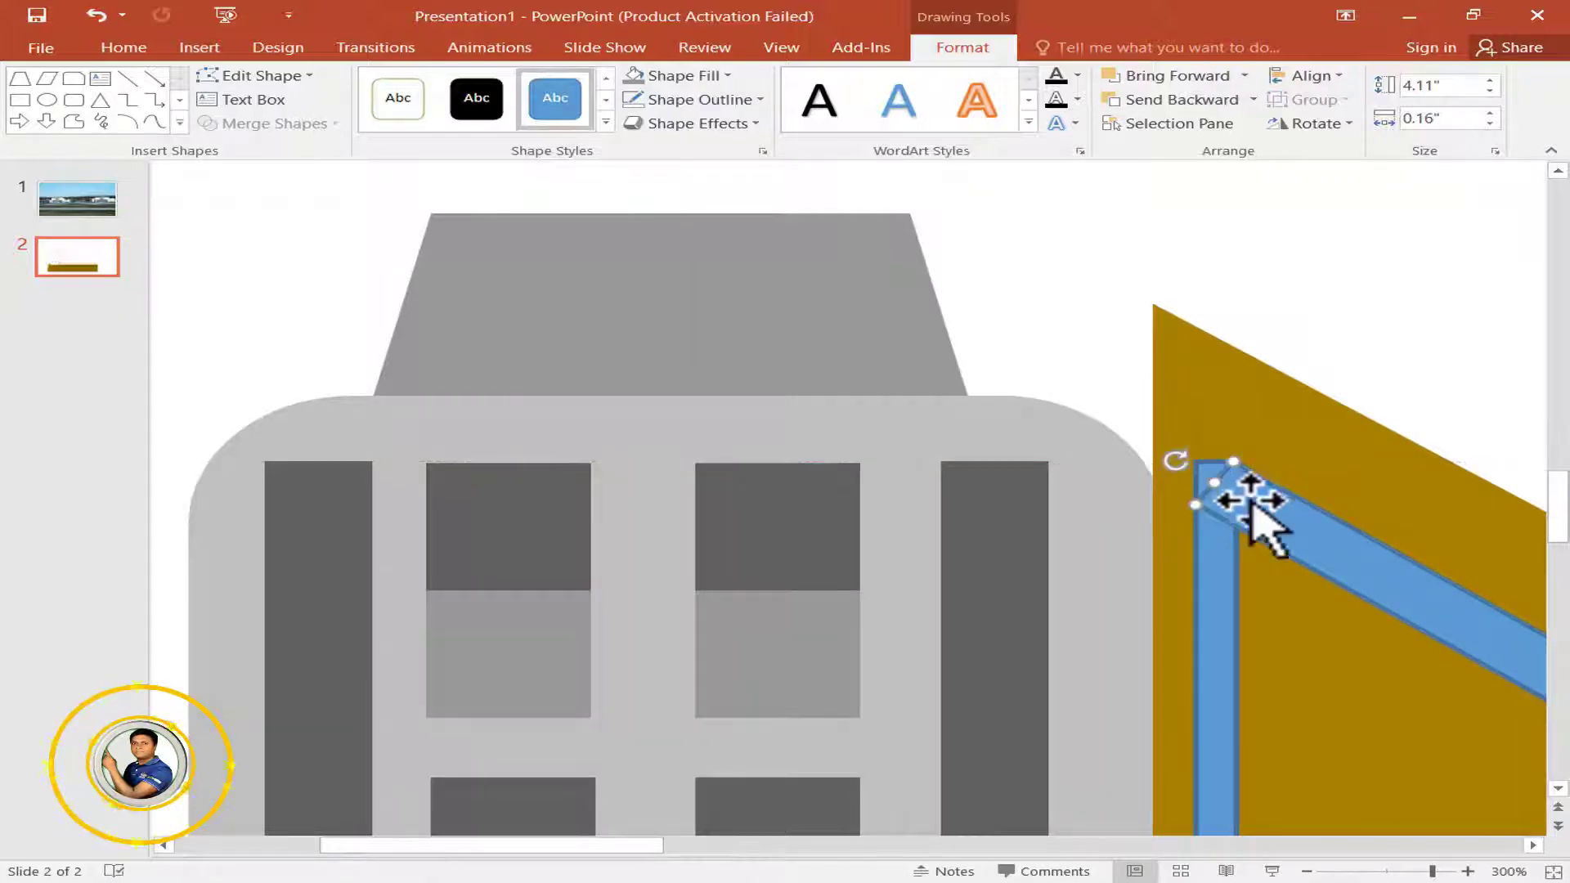
pyautogui.keyDown('ctrl'); pyautogui.scroll(-10, 1263, 540); pyautogui.keyUp('ctrl')
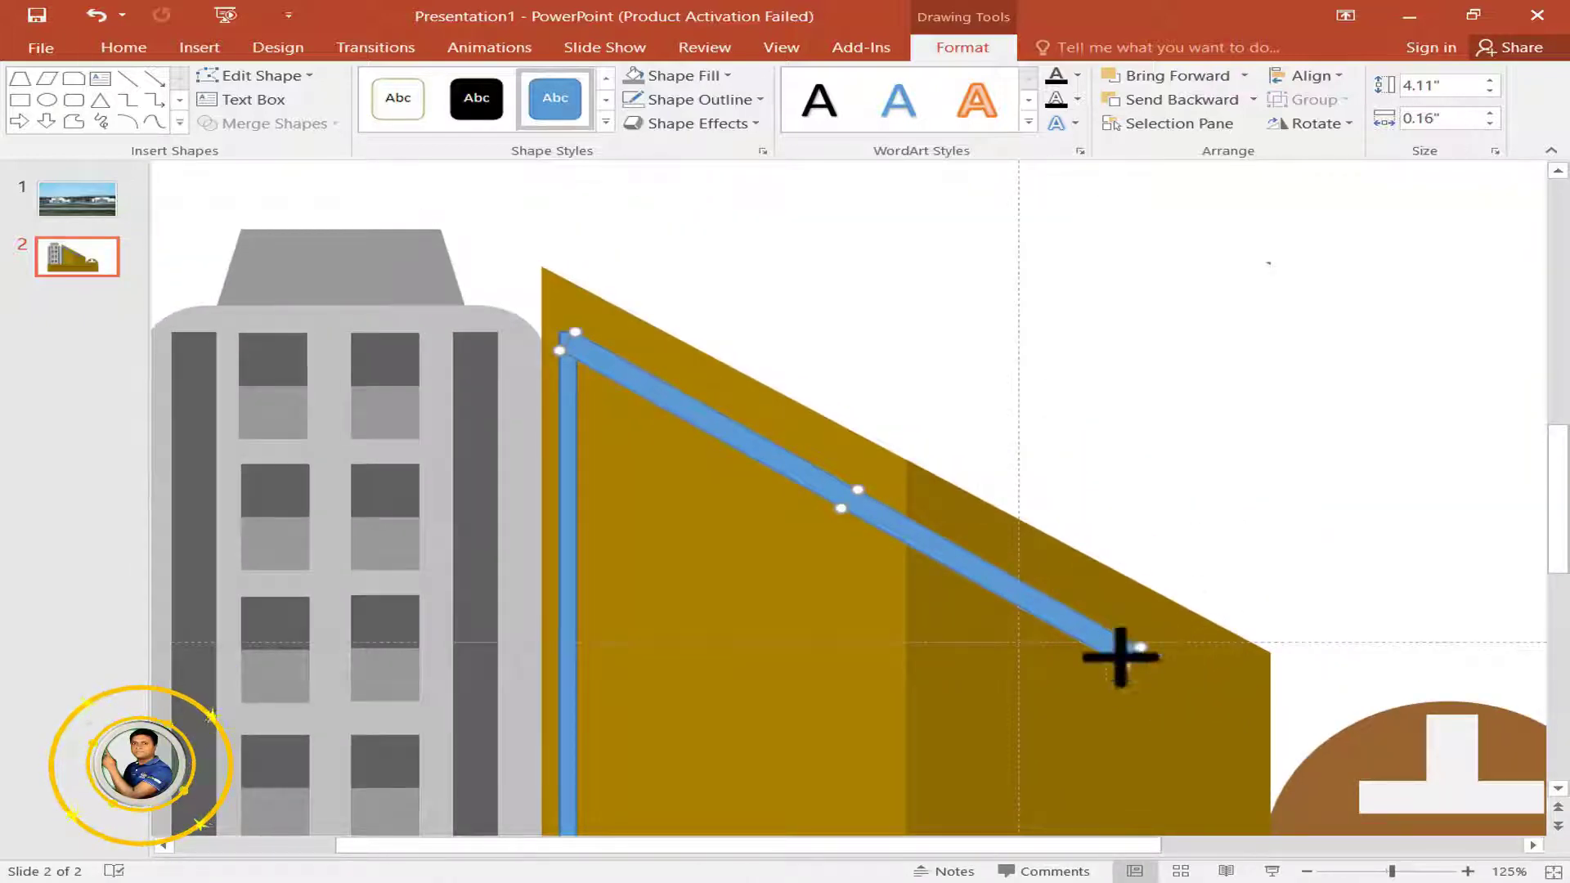
pyautogui.moveTo(1119, 656); pyautogui.dragTo(926, 549)
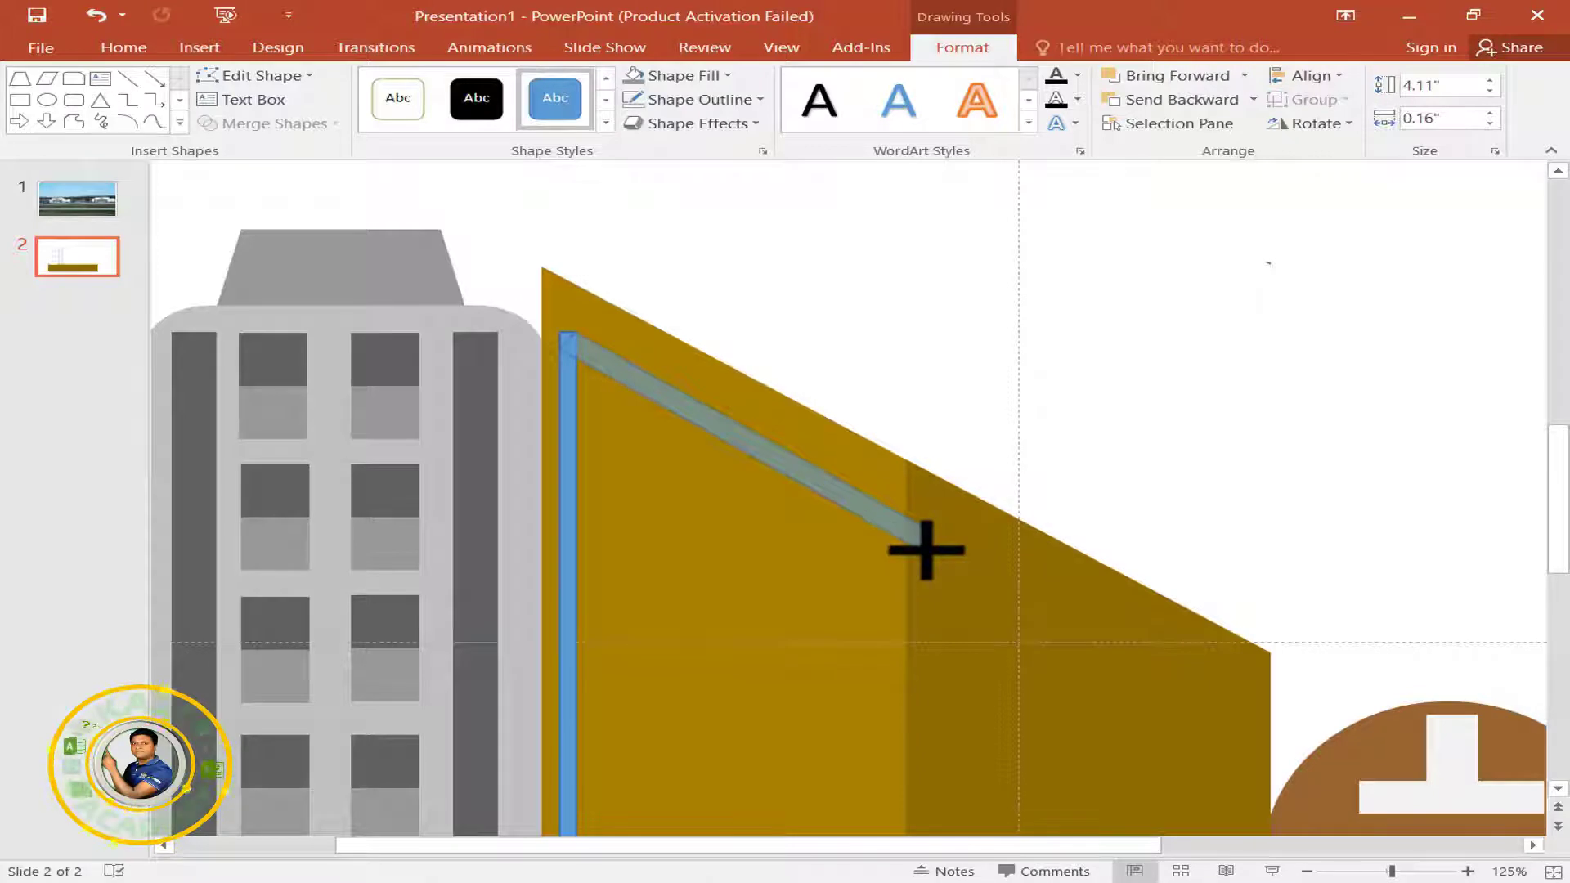
# - Join the diagonal bar to the vertical bar's top and duplicate the vertical bar beside the building
pyautogui.click(699, 99)
pyautogui.click(569, 351)
pyautogui.click(564, 449)
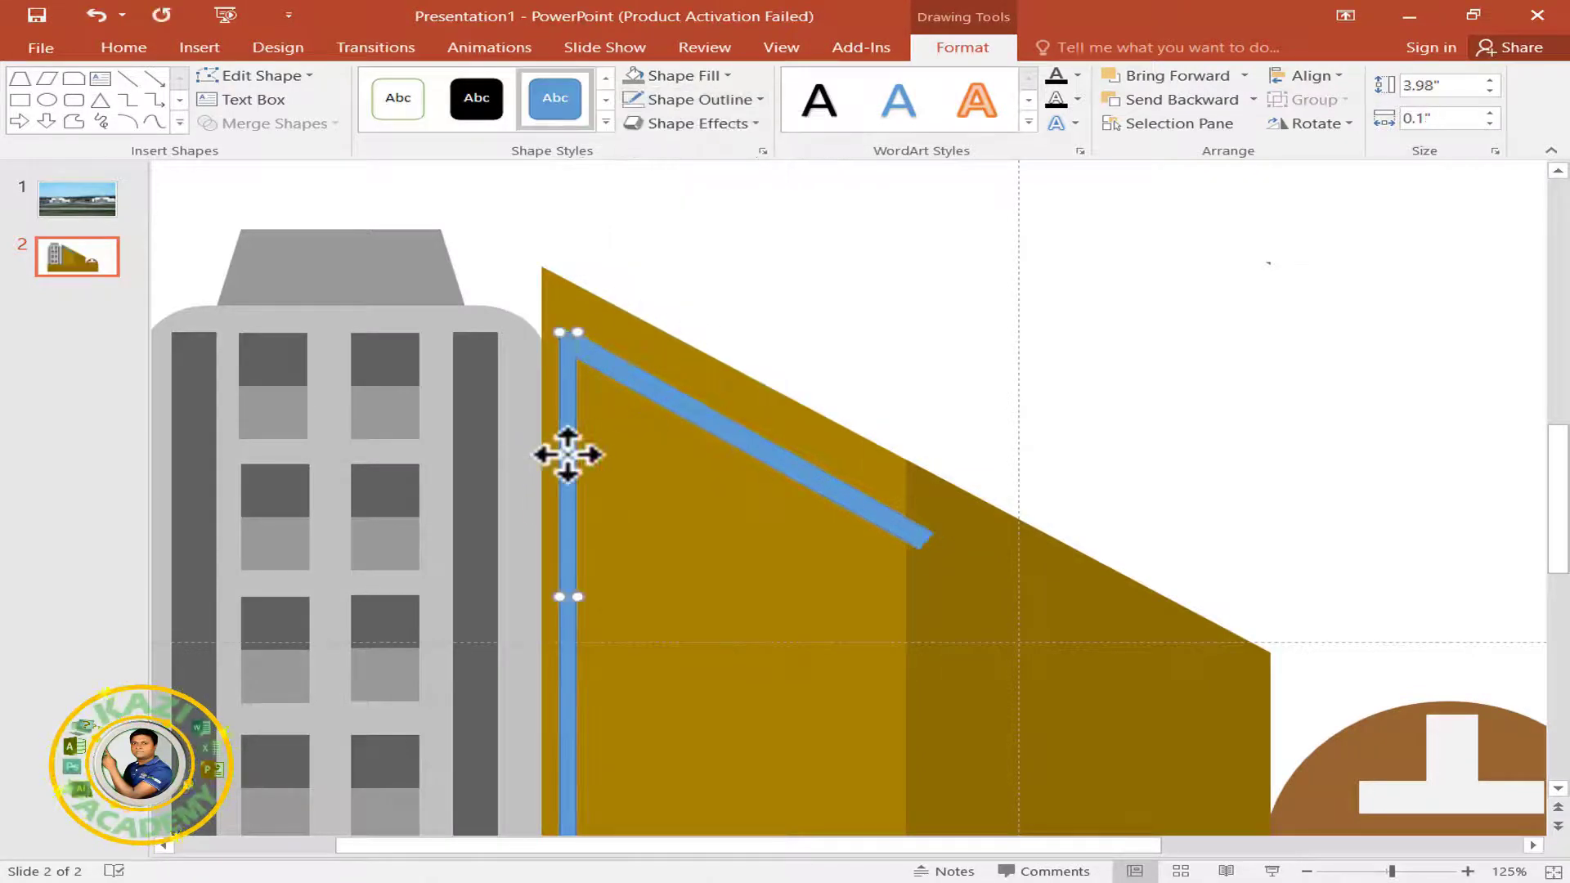
pyautogui.click(699, 99)
pyautogui.click(654, 329)
pyautogui.click(631, 385)
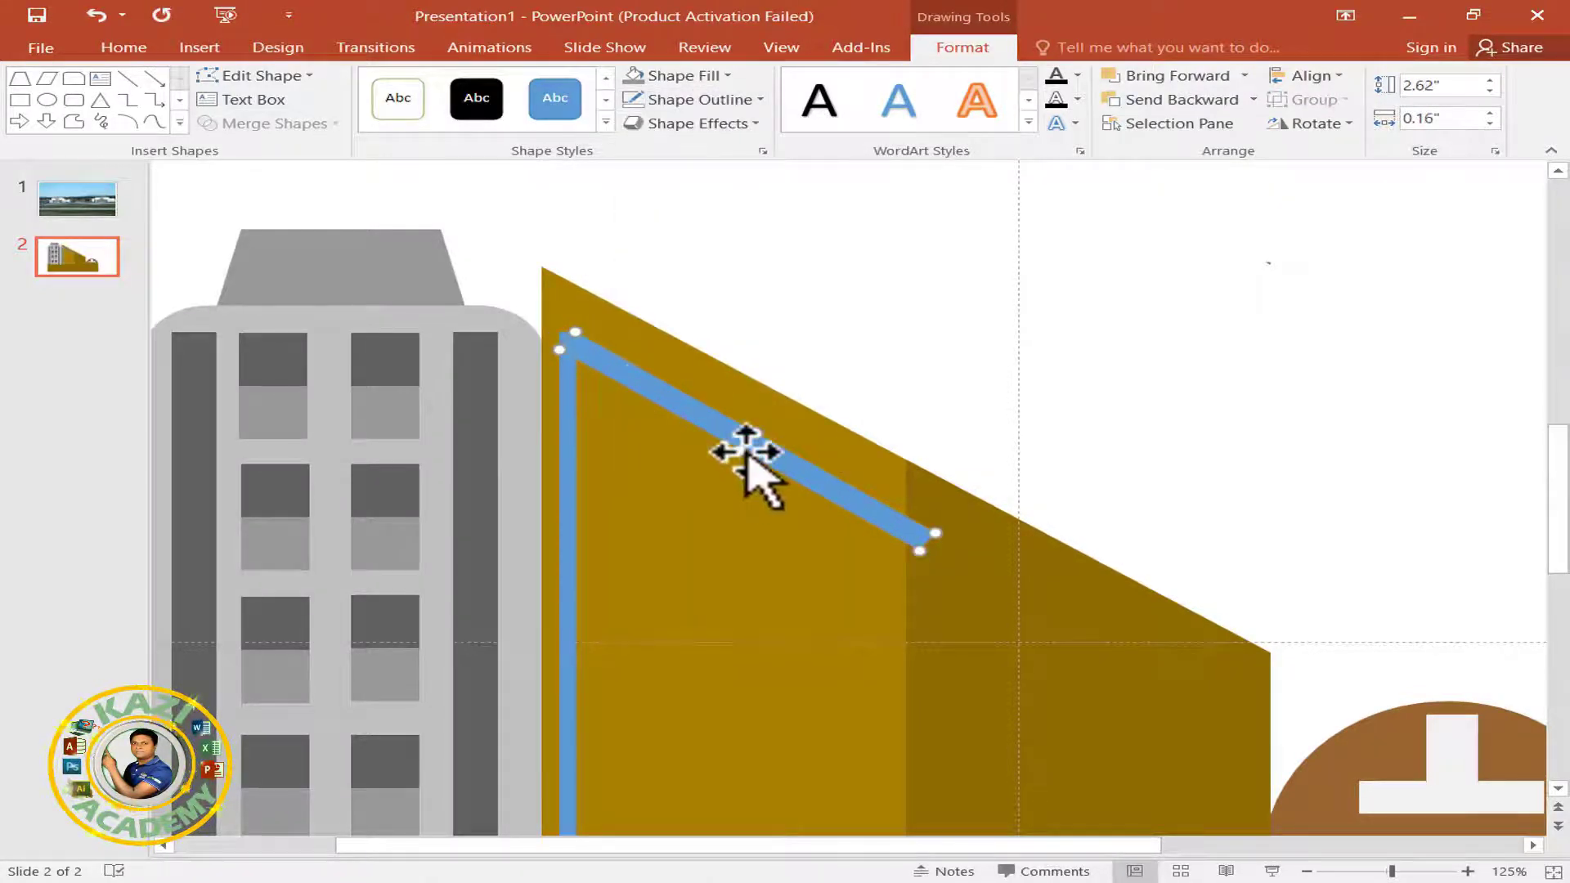
pyautogui.moveTo(743, 454); pyautogui.dragTo(747, 447)
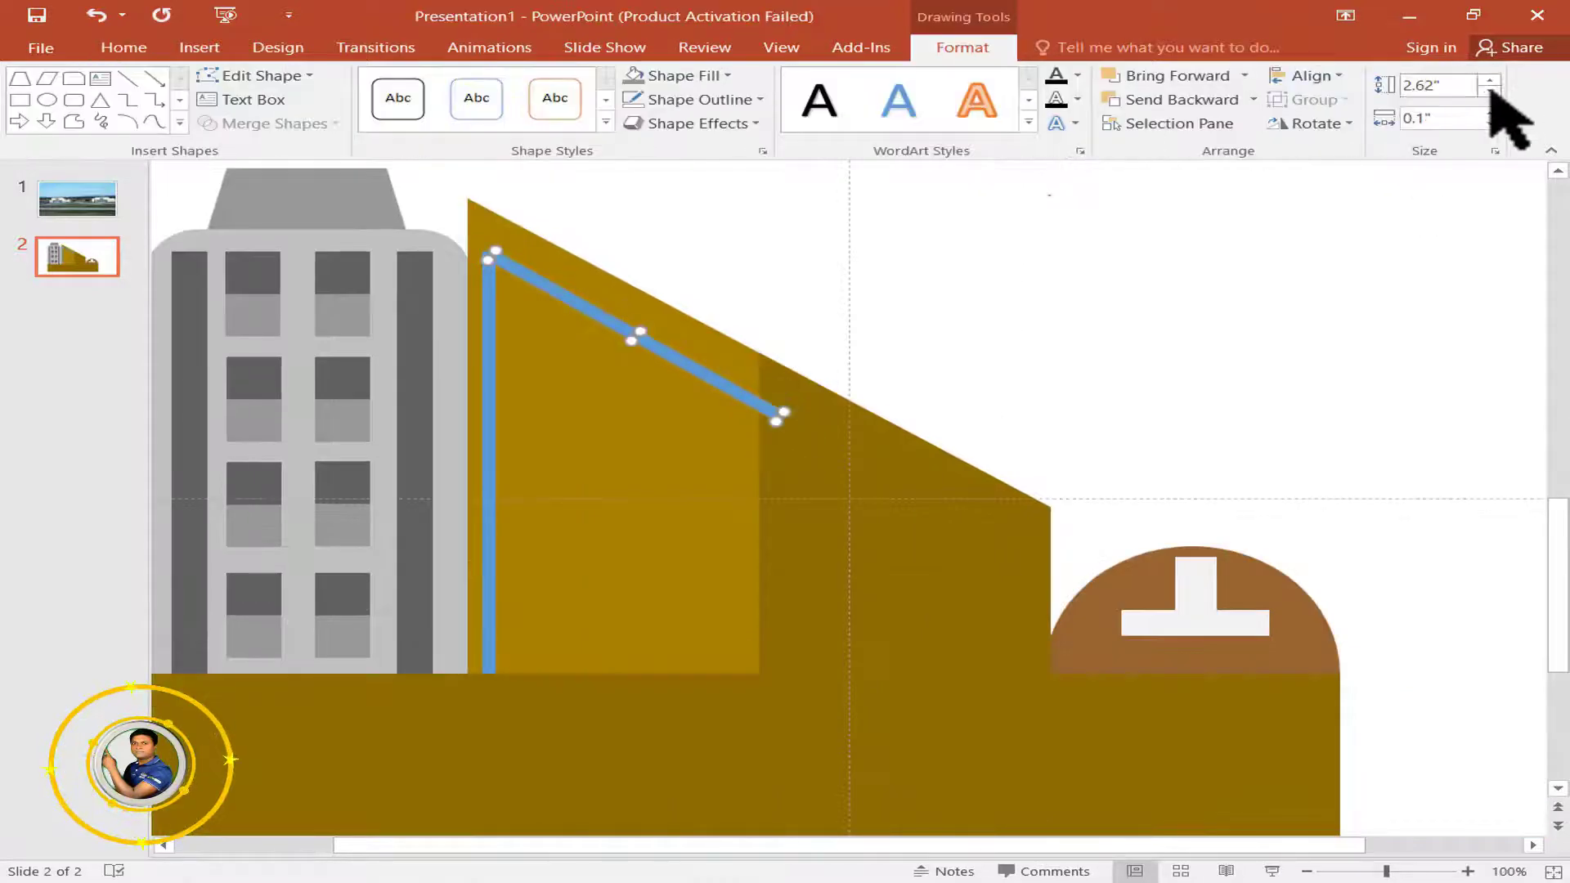
pyautogui.moveTo(491, 453); pyautogui.dragTo(1041, 457)
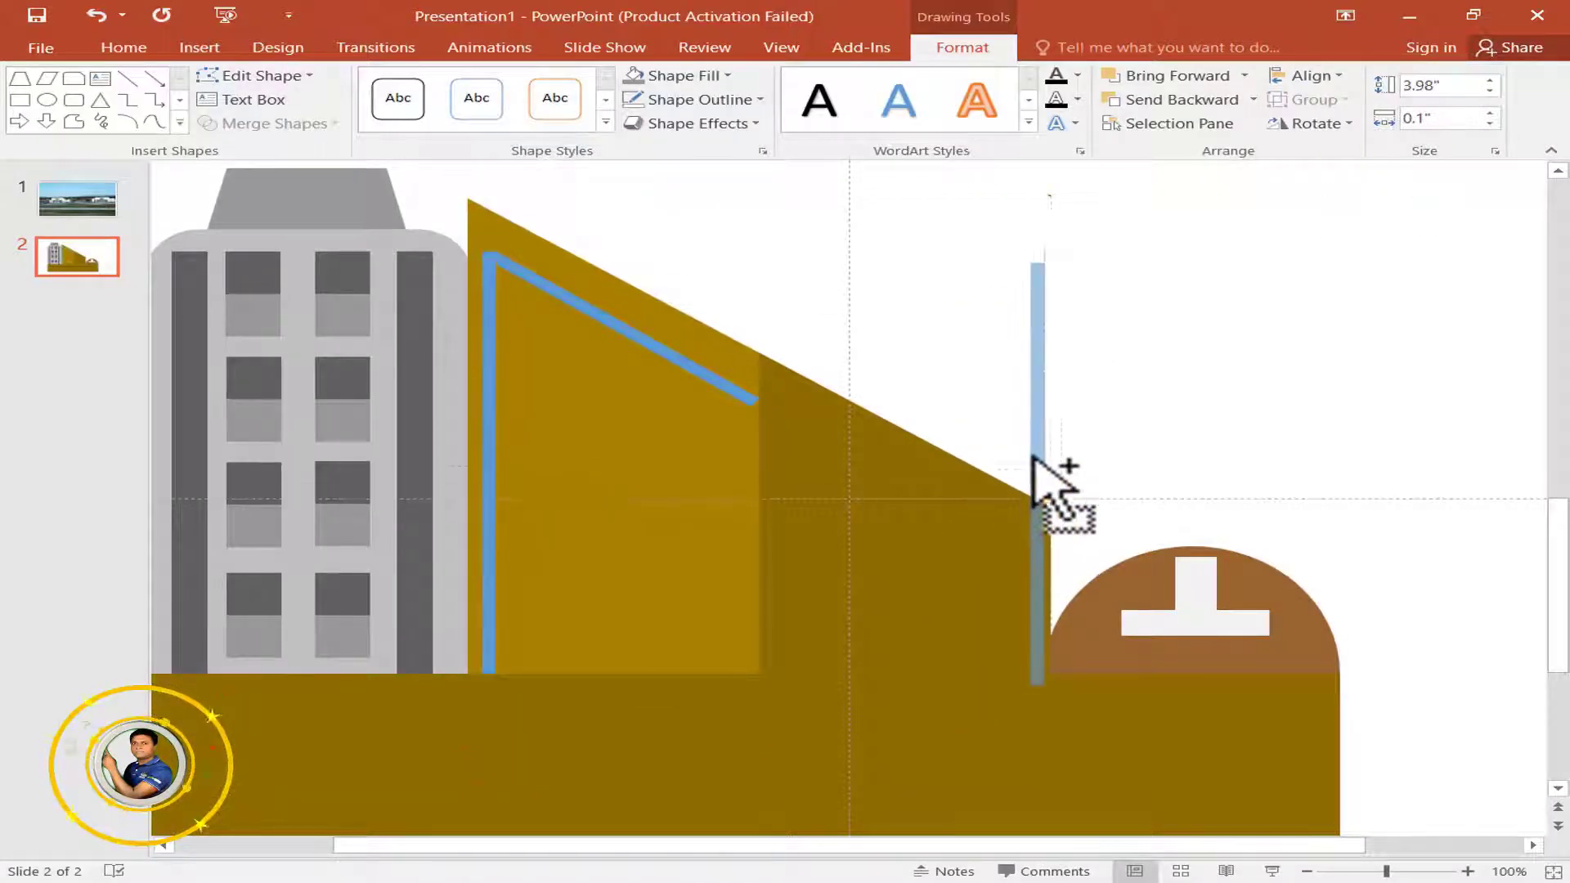
# - Shorten the copied vertical bar and set it against the gold building's right edge
pyautogui.click(1490, 91)
pyautogui.click(1490, 91)
pyautogui.click(1490, 91)
pyautogui.click(1490, 91)
pyautogui.moveTo(1039, 382); pyautogui.dragTo(1020, 649)
pyautogui.click(1490, 92)
pyautogui.click(1490, 91)
pyautogui.click(1489, 92)
pyautogui.click(1490, 91)
# - Line the short bar up directly under the diagonal bar's end
pyautogui.click(729, 385)
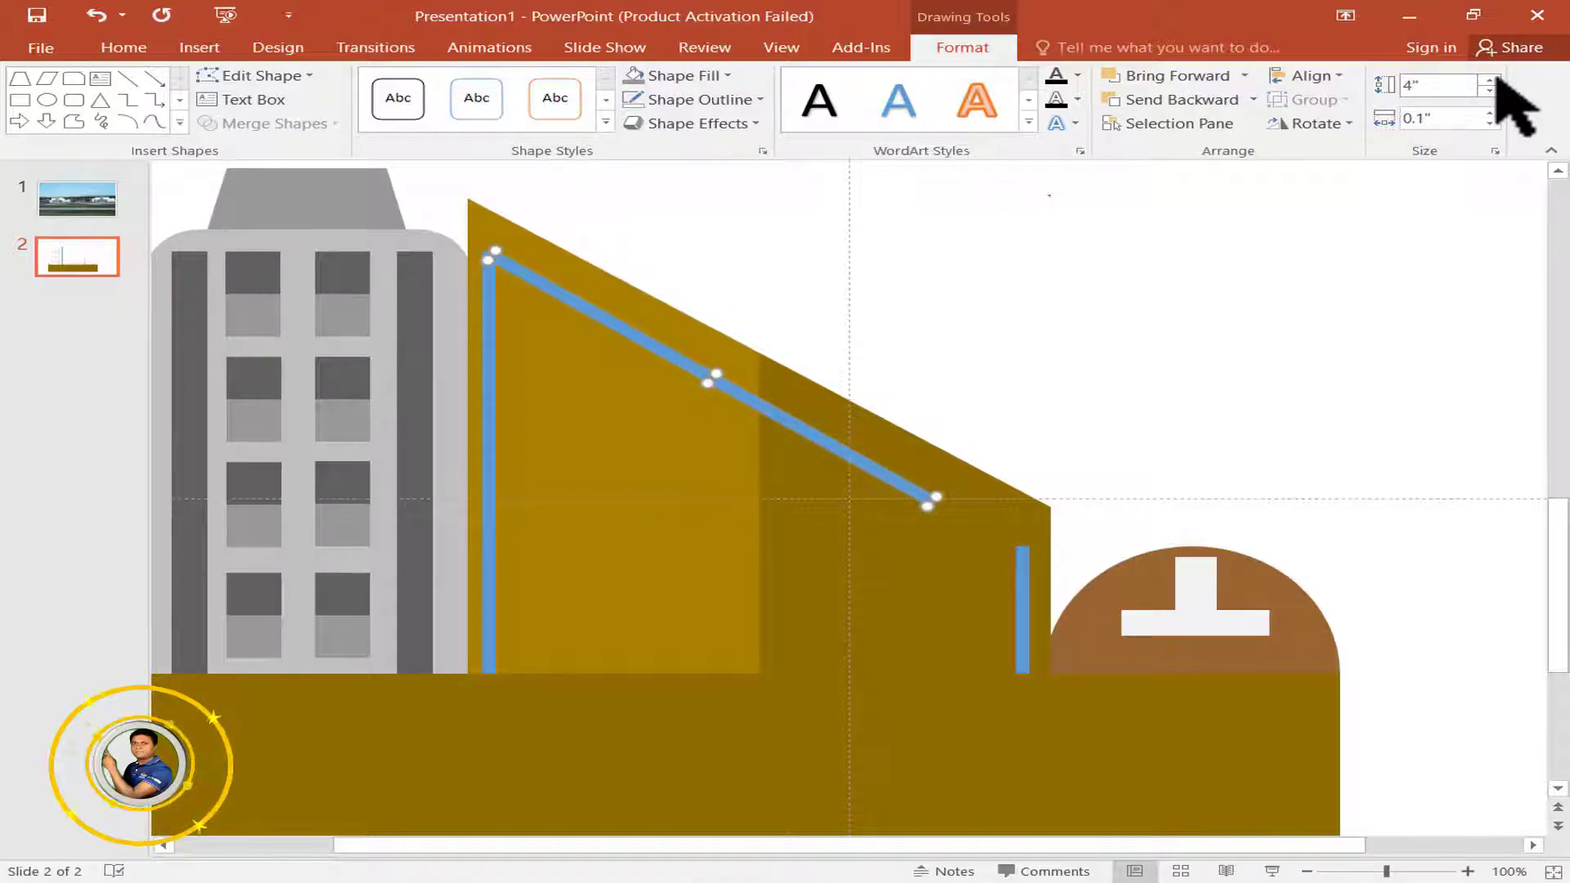
pyautogui.click(1353, 263)
pyautogui.click(1019, 613)
pyautogui.keyDown('ctrl'); pyautogui.scroll(5, 1194, 556); pyautogui.keyUp('ctrl')
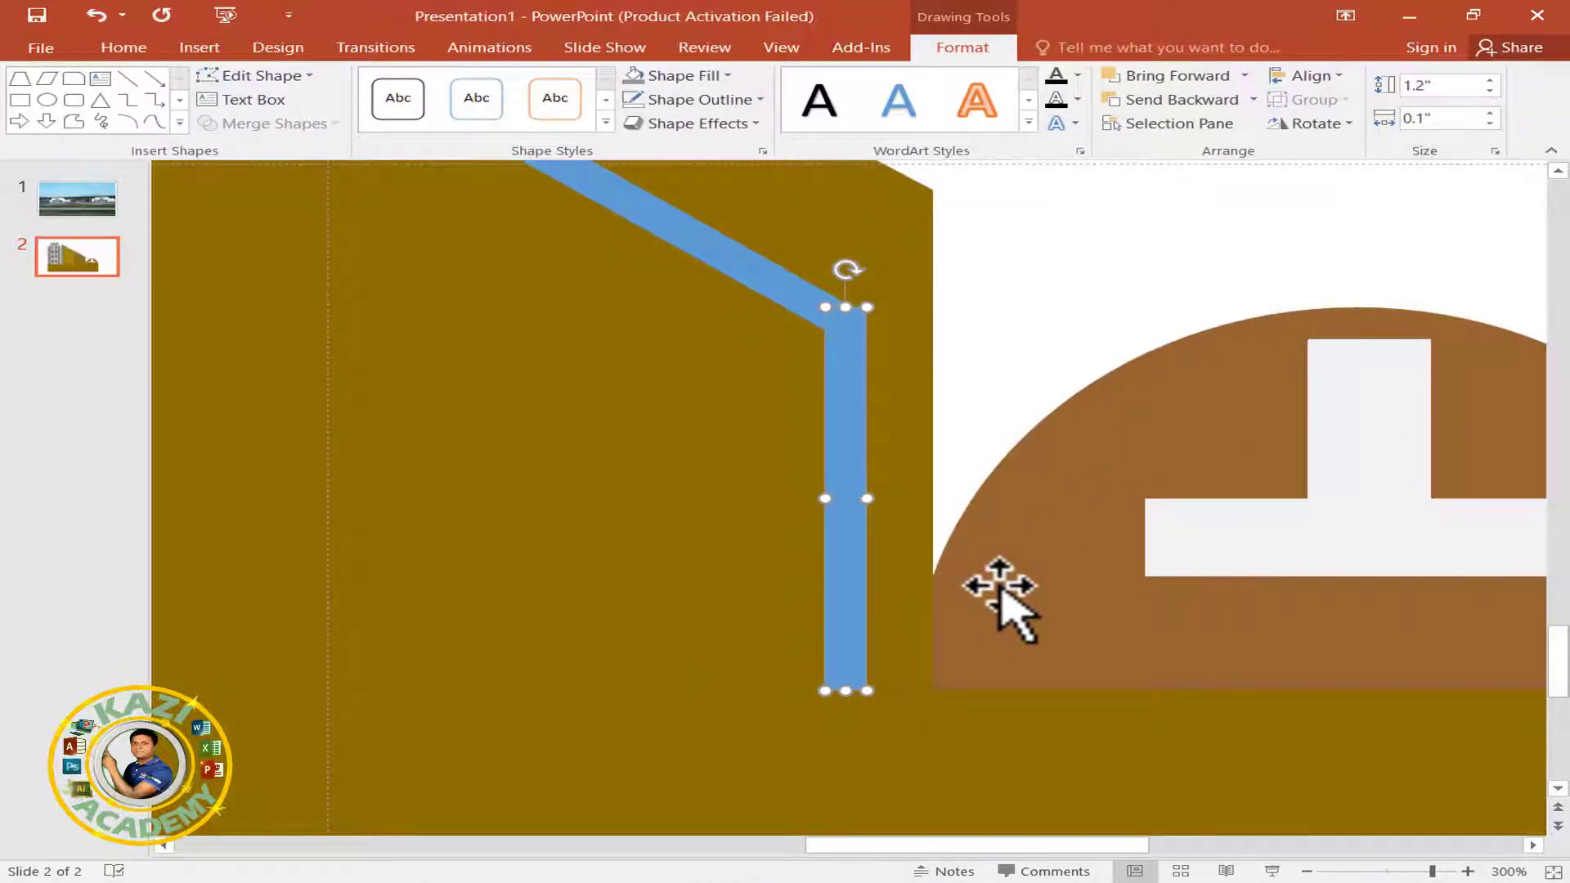
pyautogui.click(1128, 309)
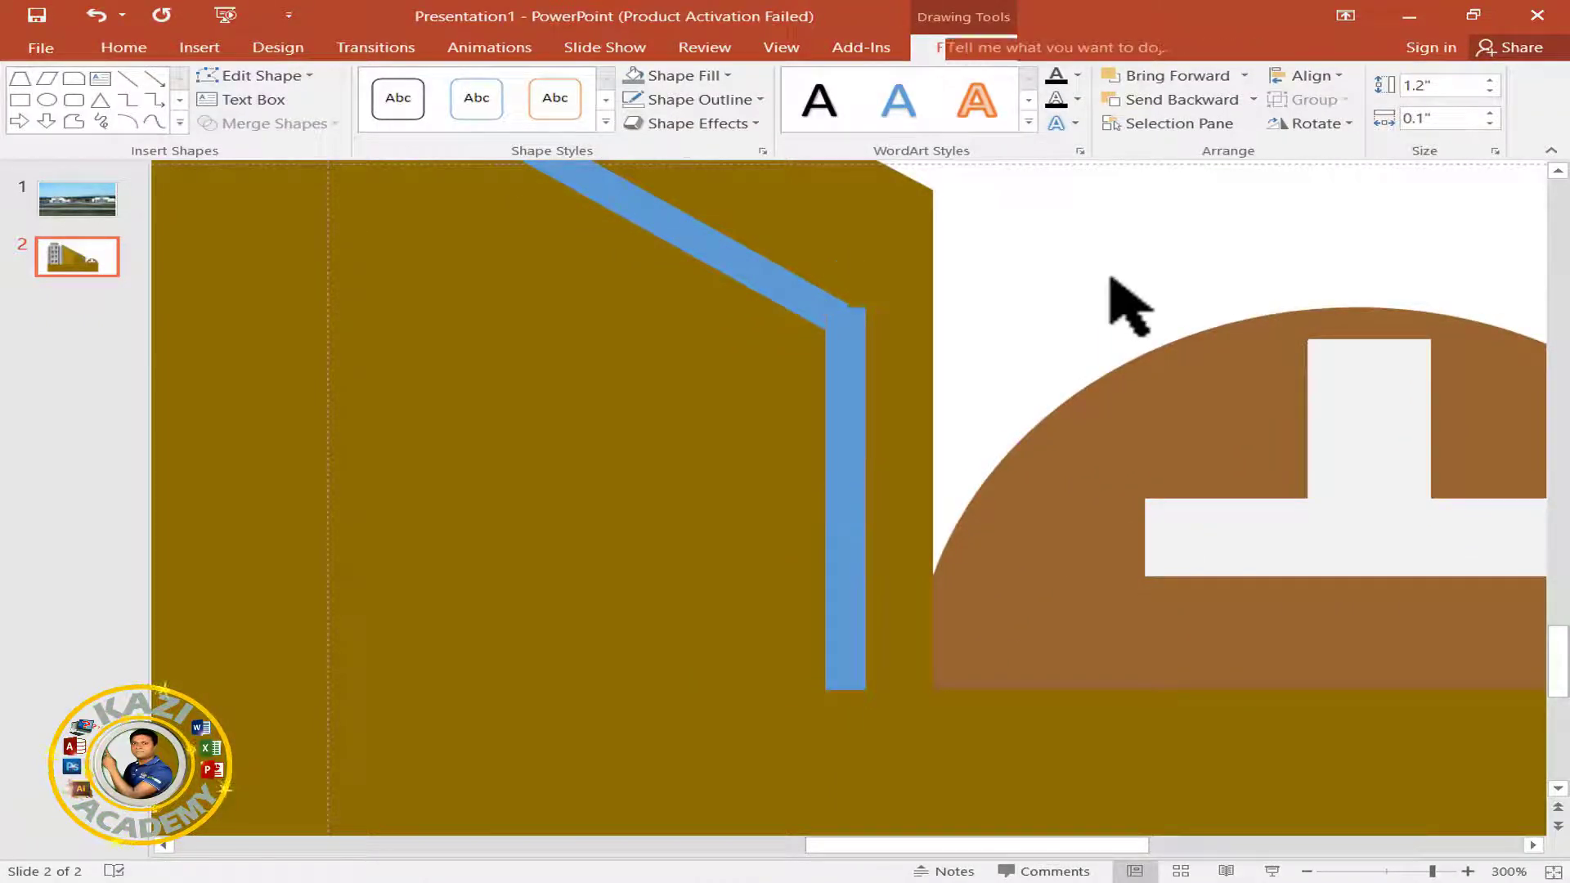
pyautogui.click(814, 296)
pyautogui.click(858, 676)
pyautogui.moveTo(858, 680); pyautogui.dragTo(878, 683)
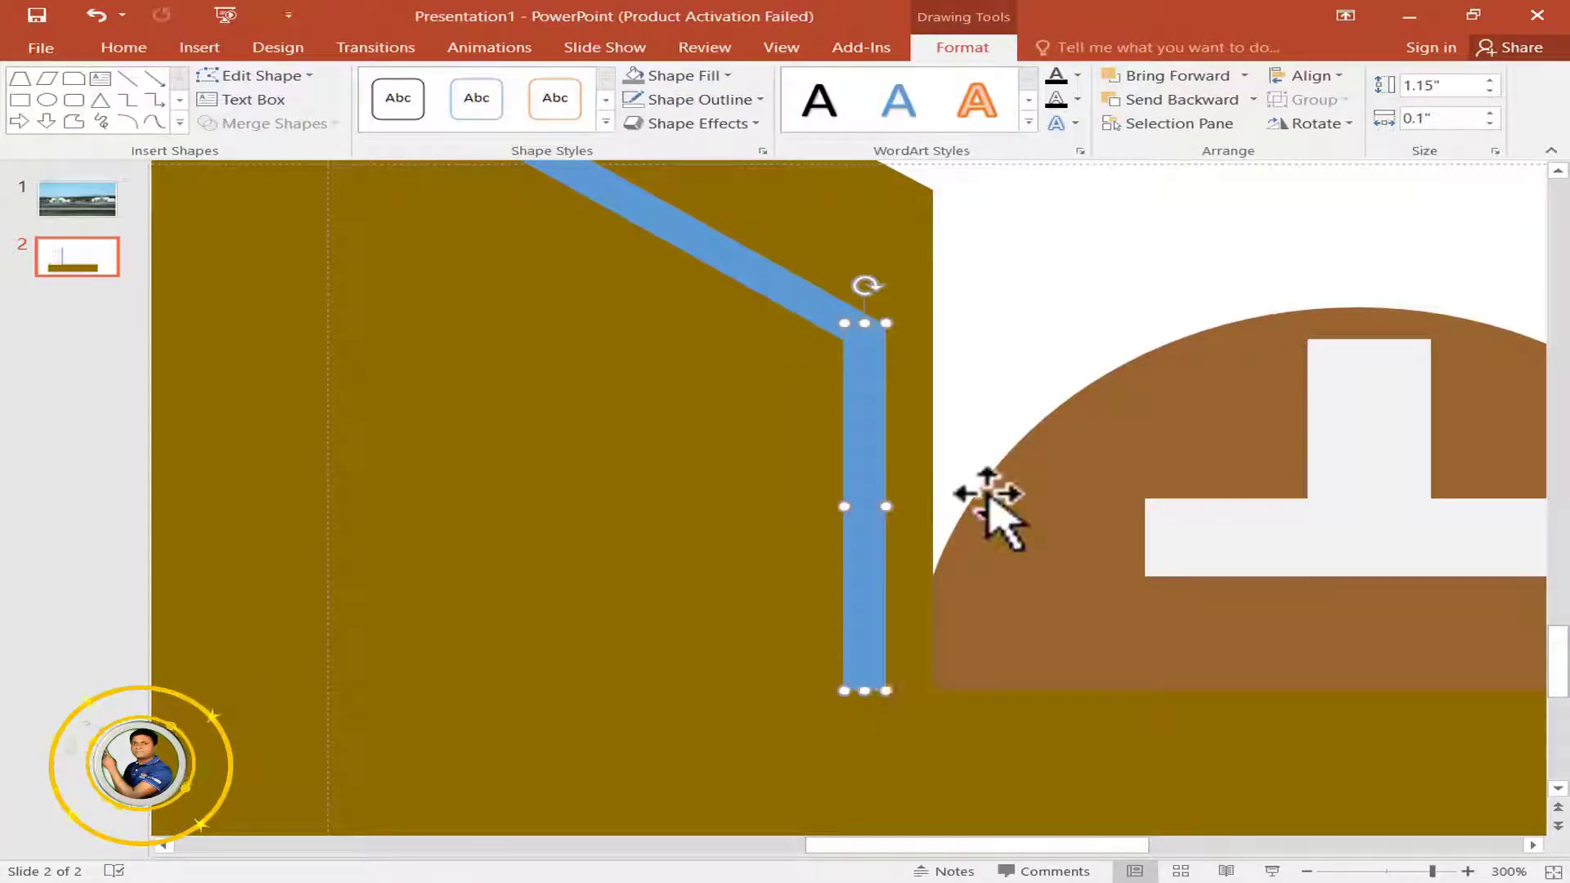
pyautogui.click(1059, 364)
pyautogui.keyDown('ctrl'); pyautogui.scroll(-5, 1059, 364); pyautogui.keyUp('ctrl')
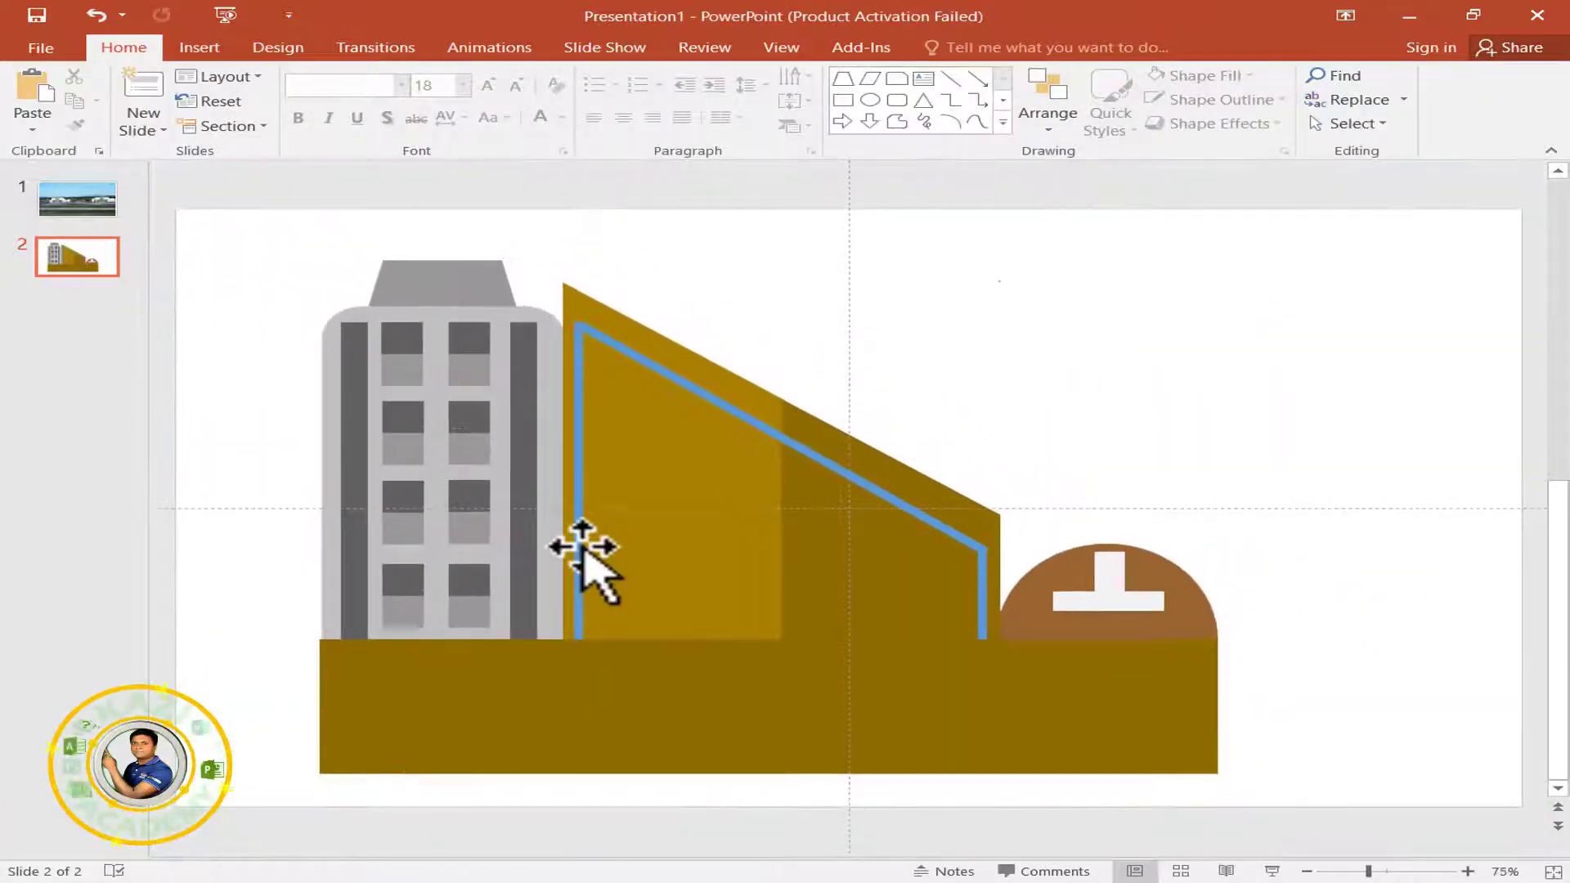
pyautogui.click(581, 546)
# - Select the left bar, diagonal bar and right bar together and fill them black
pyautogui.keyDown('ctrl'); pyautogui.click(727, 417); pyautogui.keyUp('ctrl')
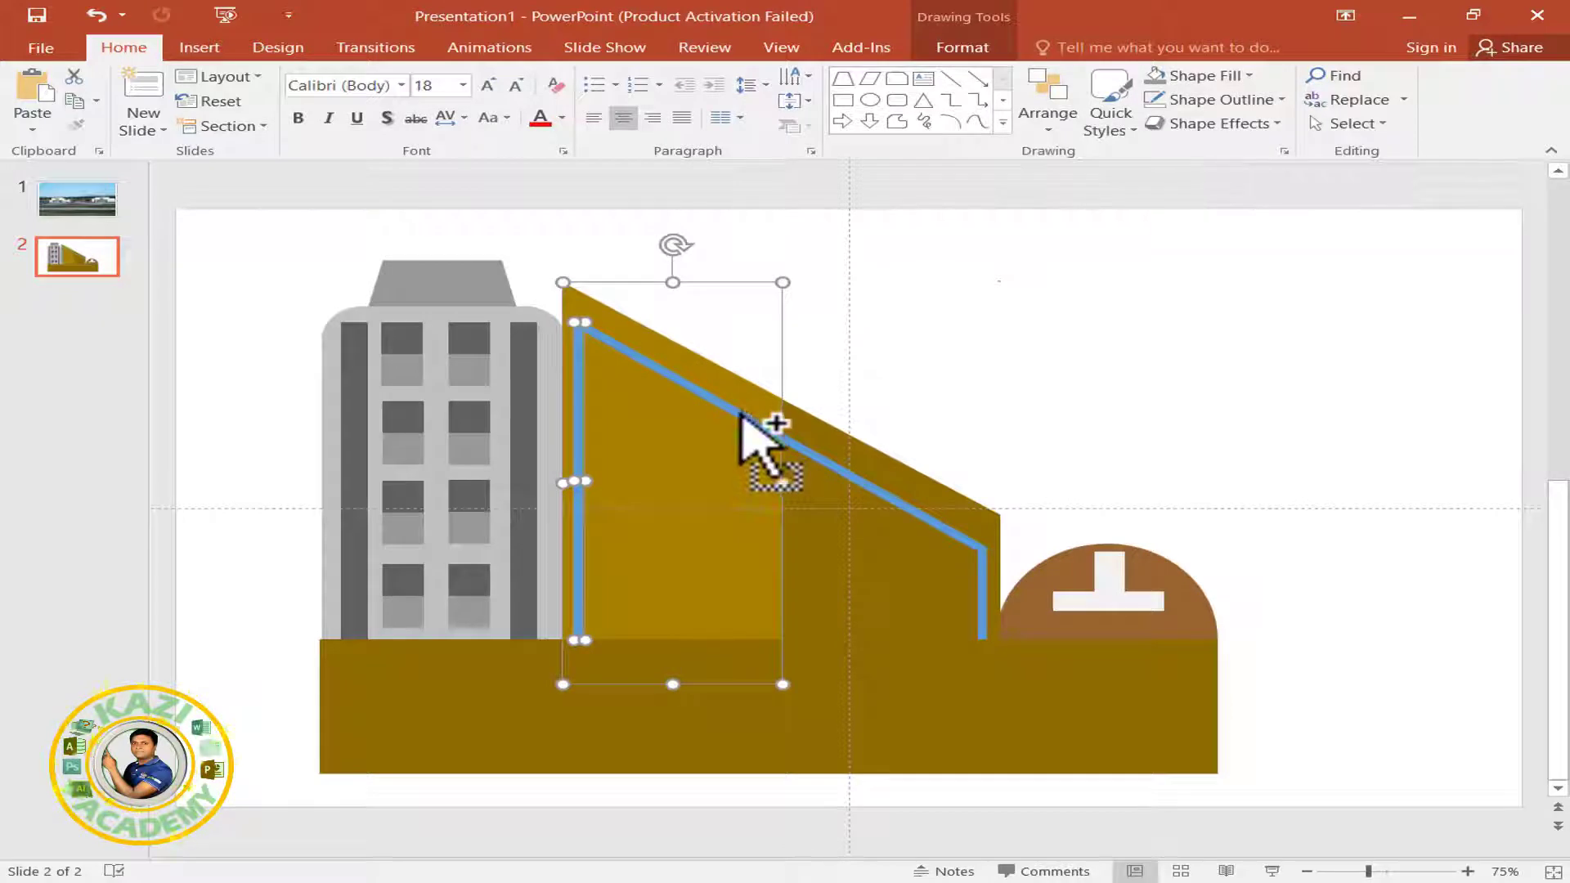
pyautogui.keyDown('ctrl'); pyautogui.click(752, 438); pyautogui.keyUp('ctrl')
pyautogui.keyDown('ctrl'); pyautogui.click(734, 415); pyautogui.keyUp('ctrl')
pyautogui.keyDown('ctrl'); pyautogui.click(982, 577); pyautogui.keyUp('ctrl')
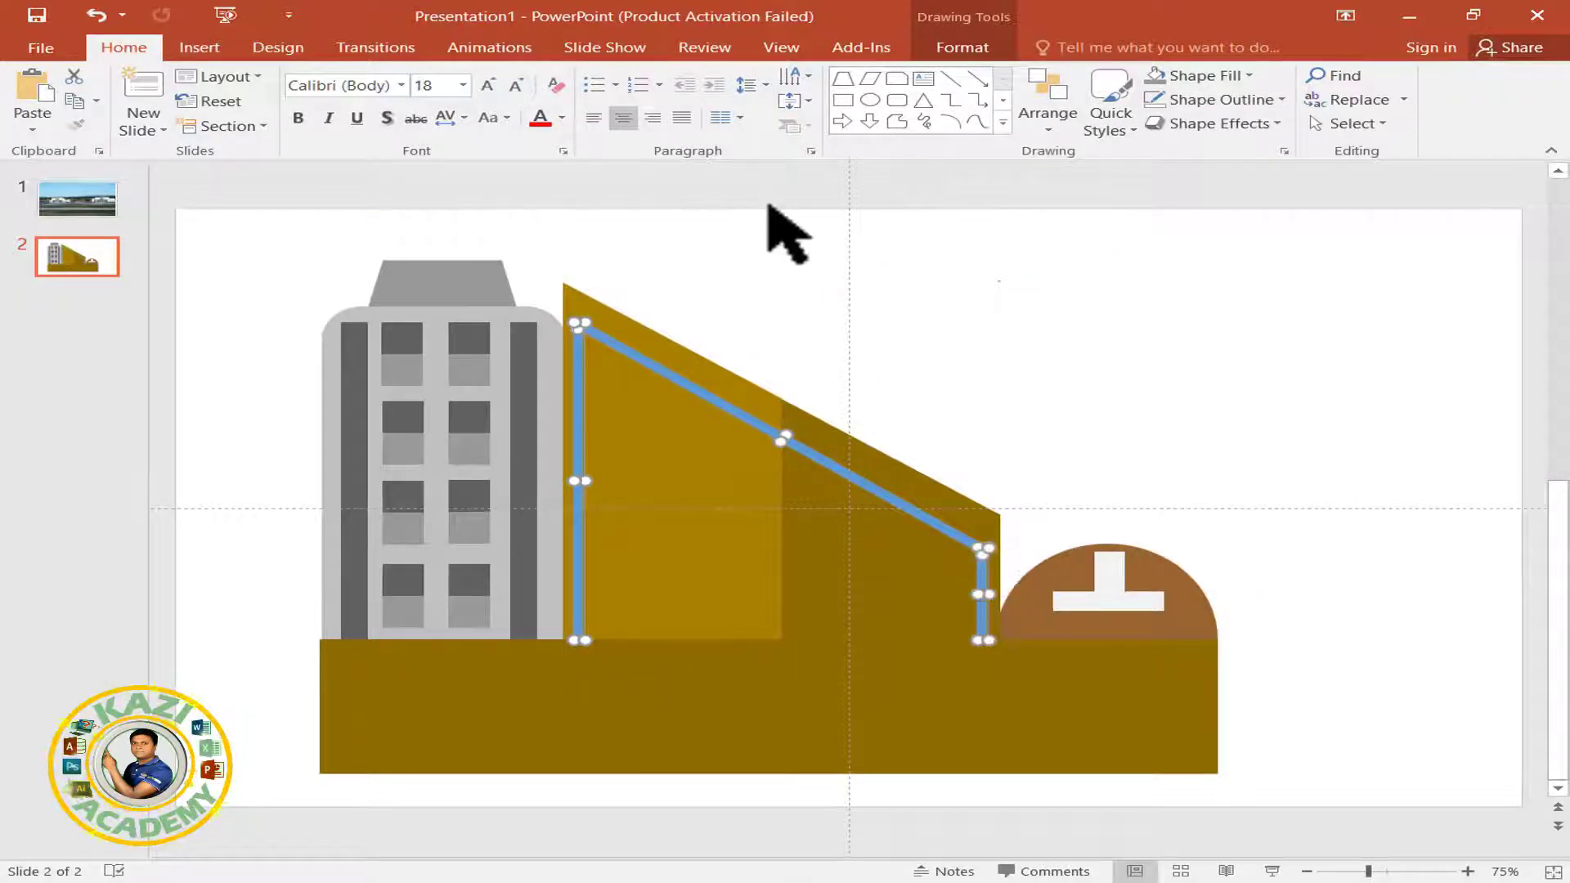
pyautogui.click(962, 47)
pyautogui.click(720, 75)
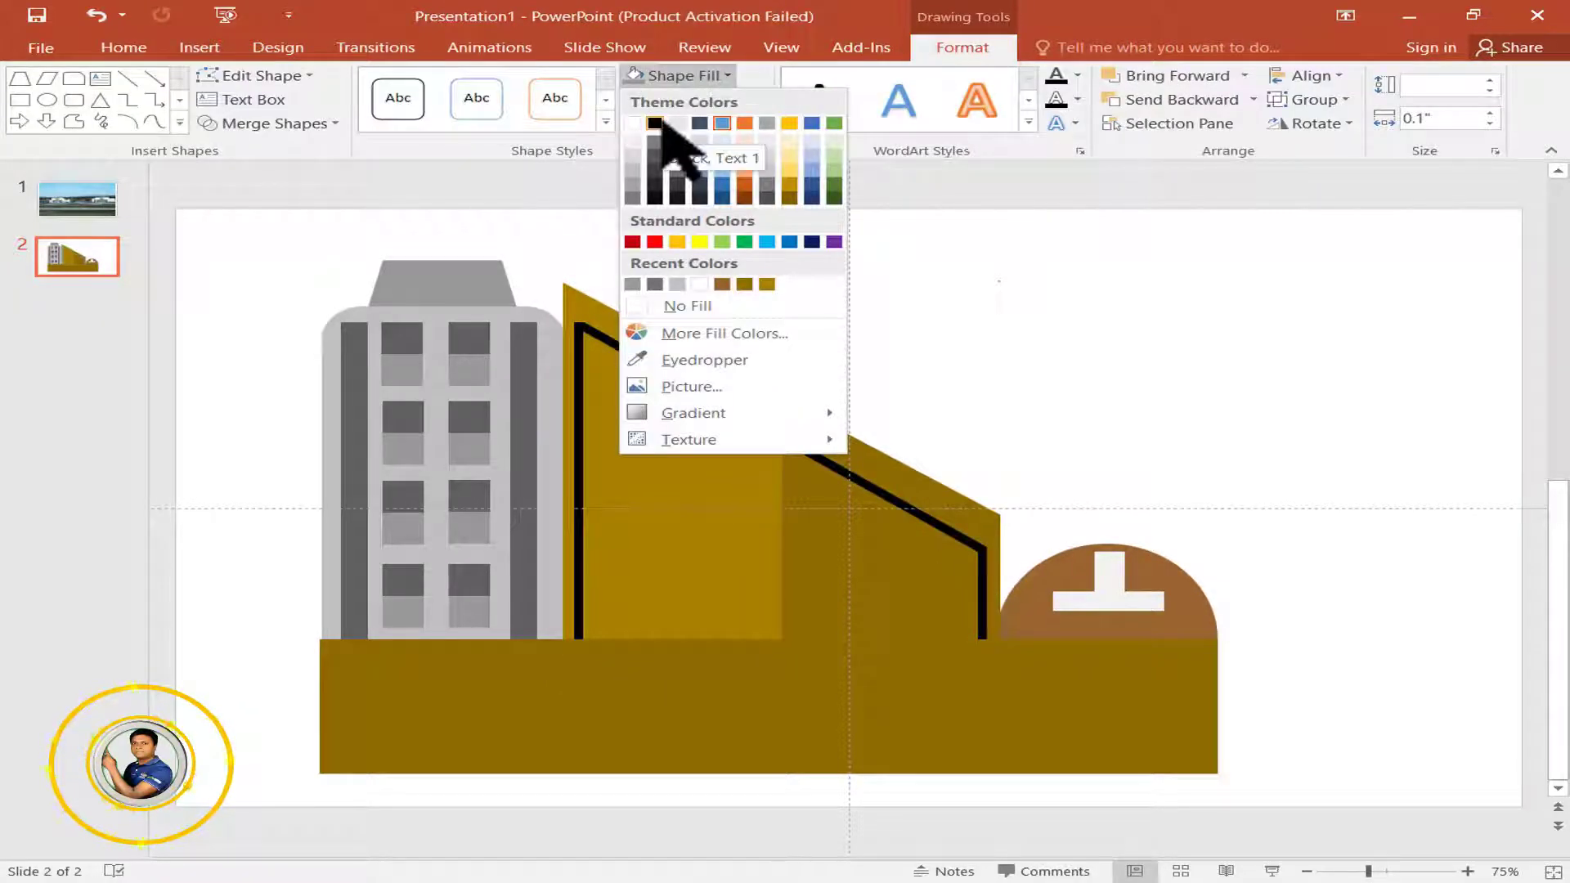
pyautogui.click(654, 123)
pyautogui.click(841, 253)
pyautogui.click(198, 46)
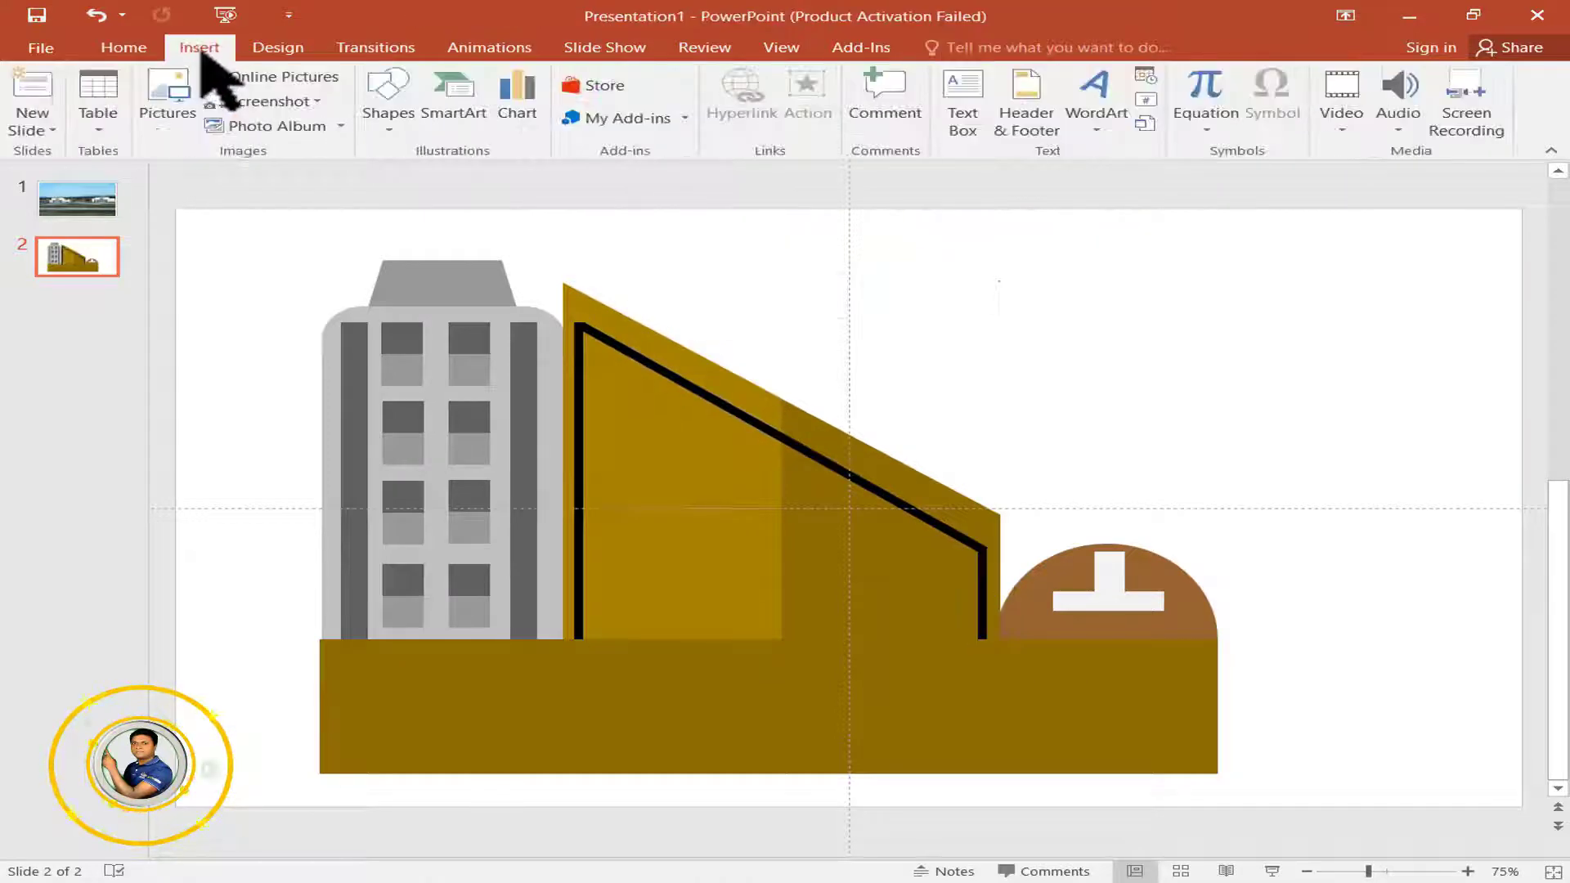
pyautogui.click(389, 103)
# - Draw a small black outline-free rectangle with a white copy directly beneath it
pyautogui.click(507, 175)
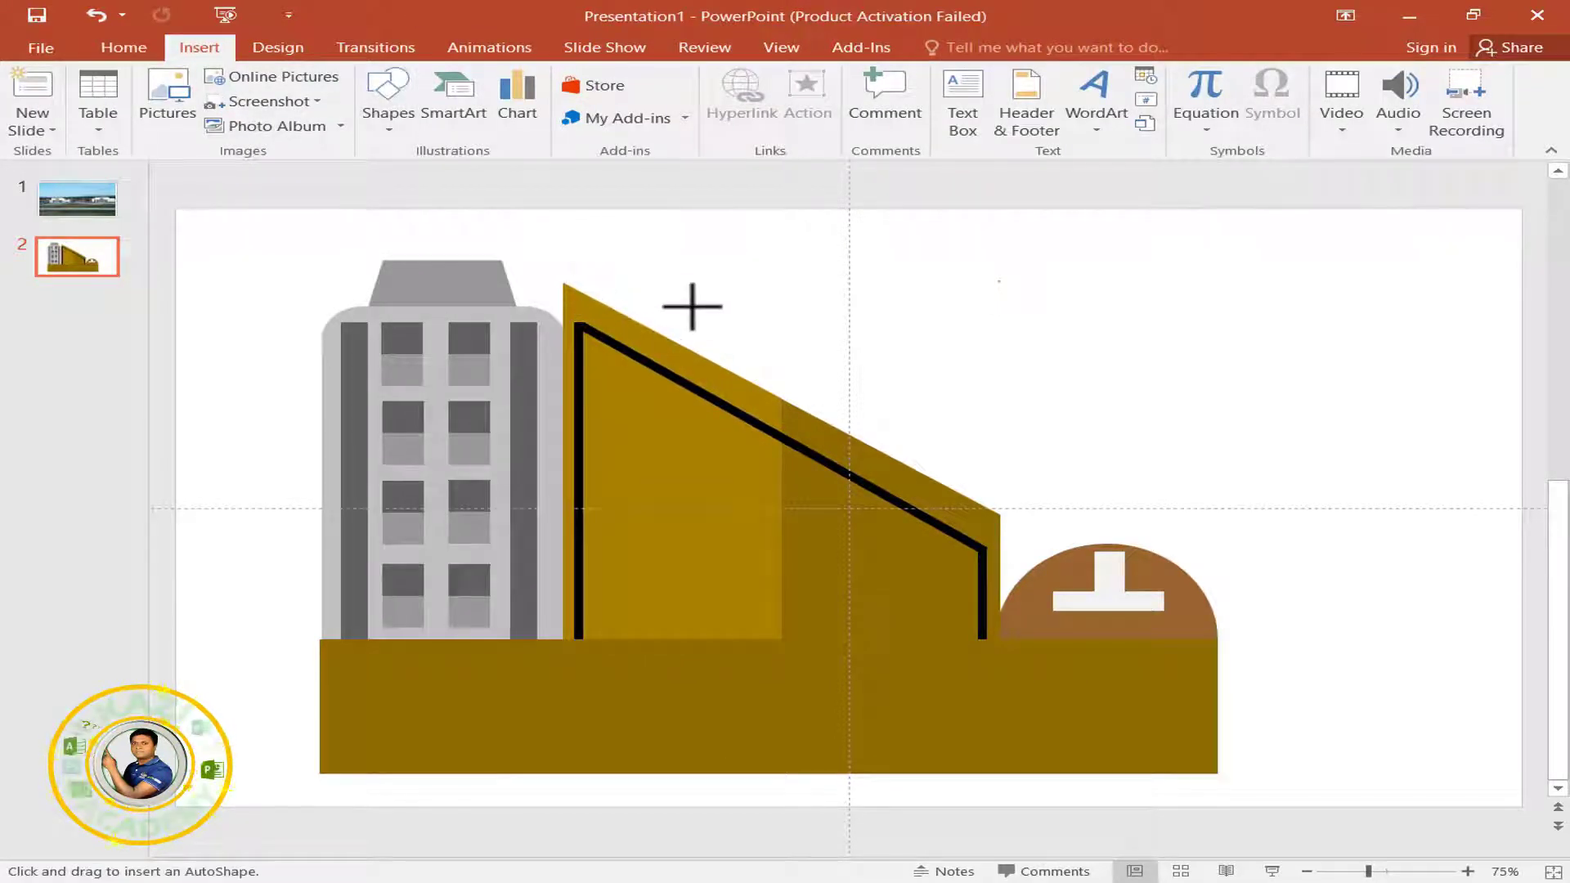
pyautogui.moveTo(738, 320)
pyautogui.mouseDown()
pyautogui.moveTo(811, 294)
pyautogui.moveTo(768, 296)
pyautogui.mouseUp()
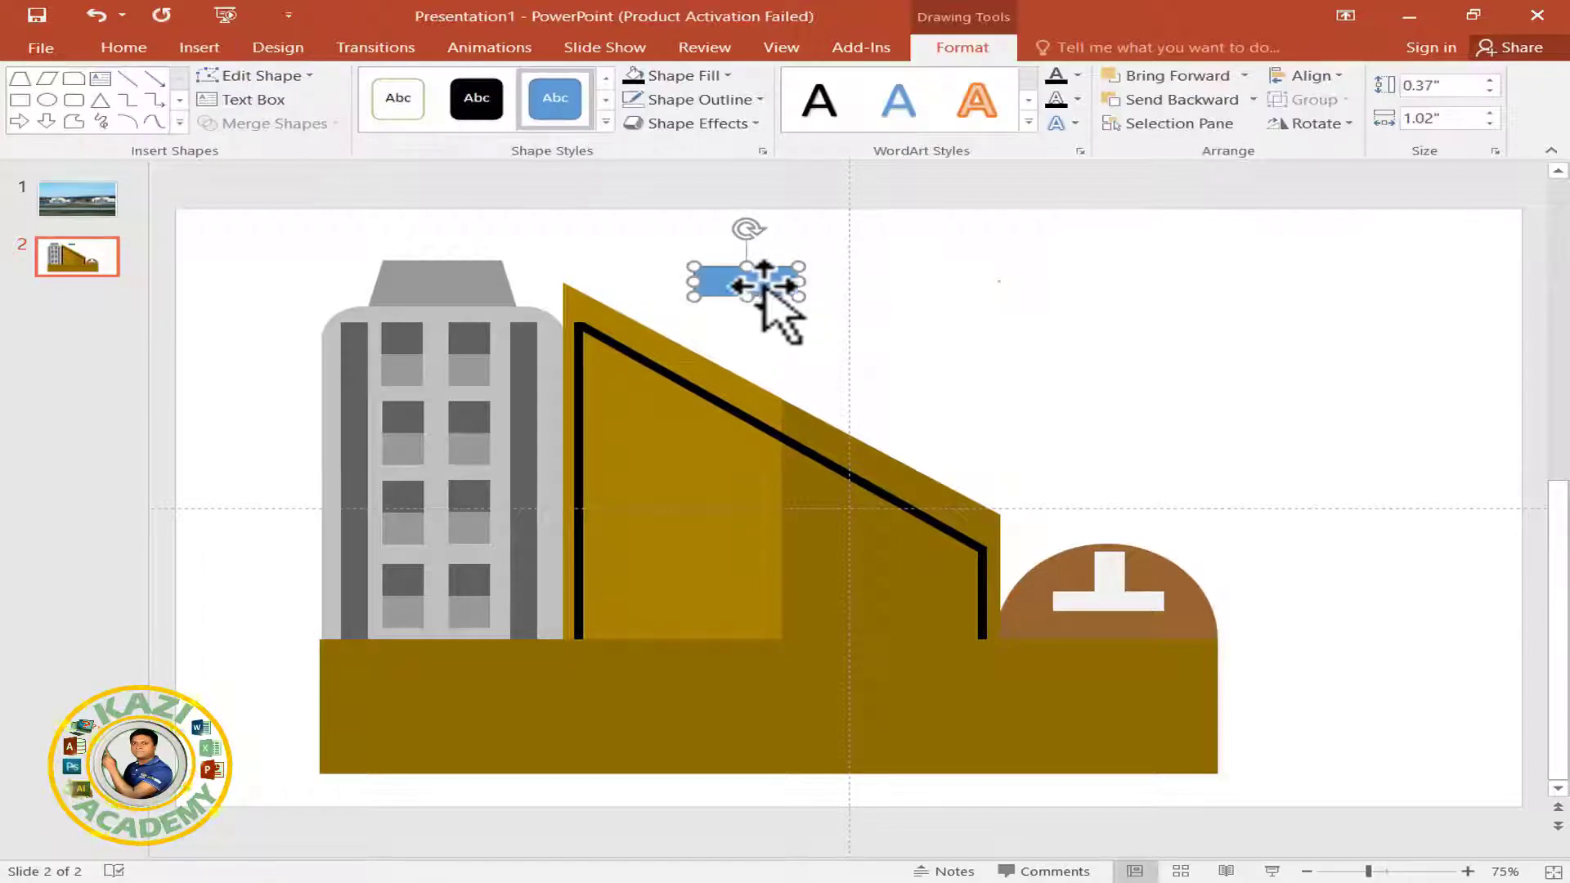
pyautogui.click(650, 99)
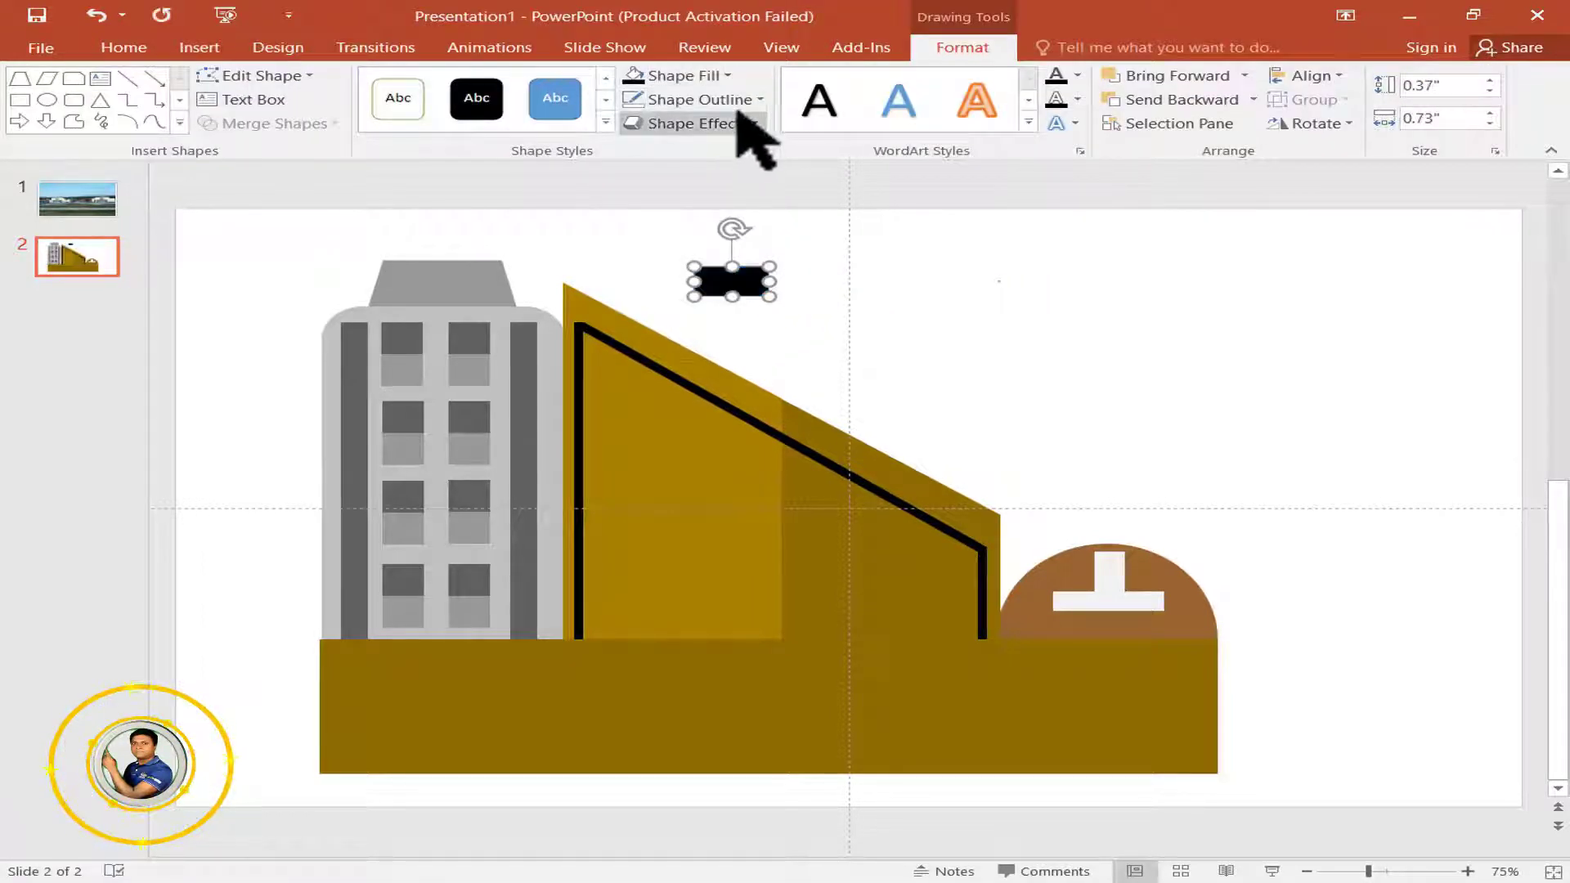
pyautogui.click(761, 99)
pyautogui.click(677, 331)
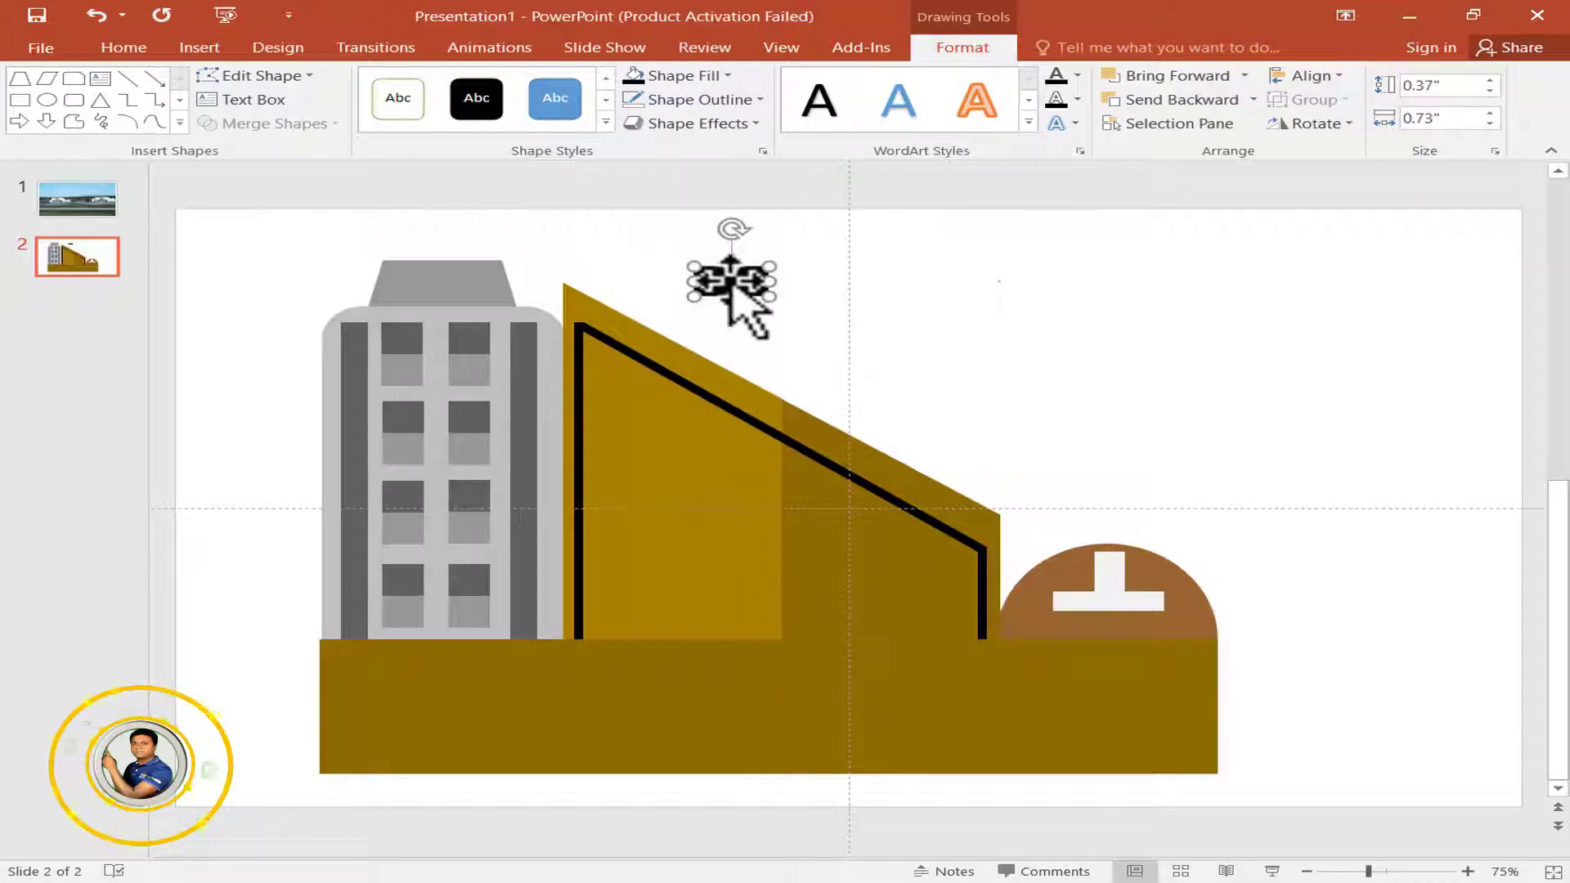
pyautogui.moveTo(730, 282); pyautogui.dragTo(732, 315)
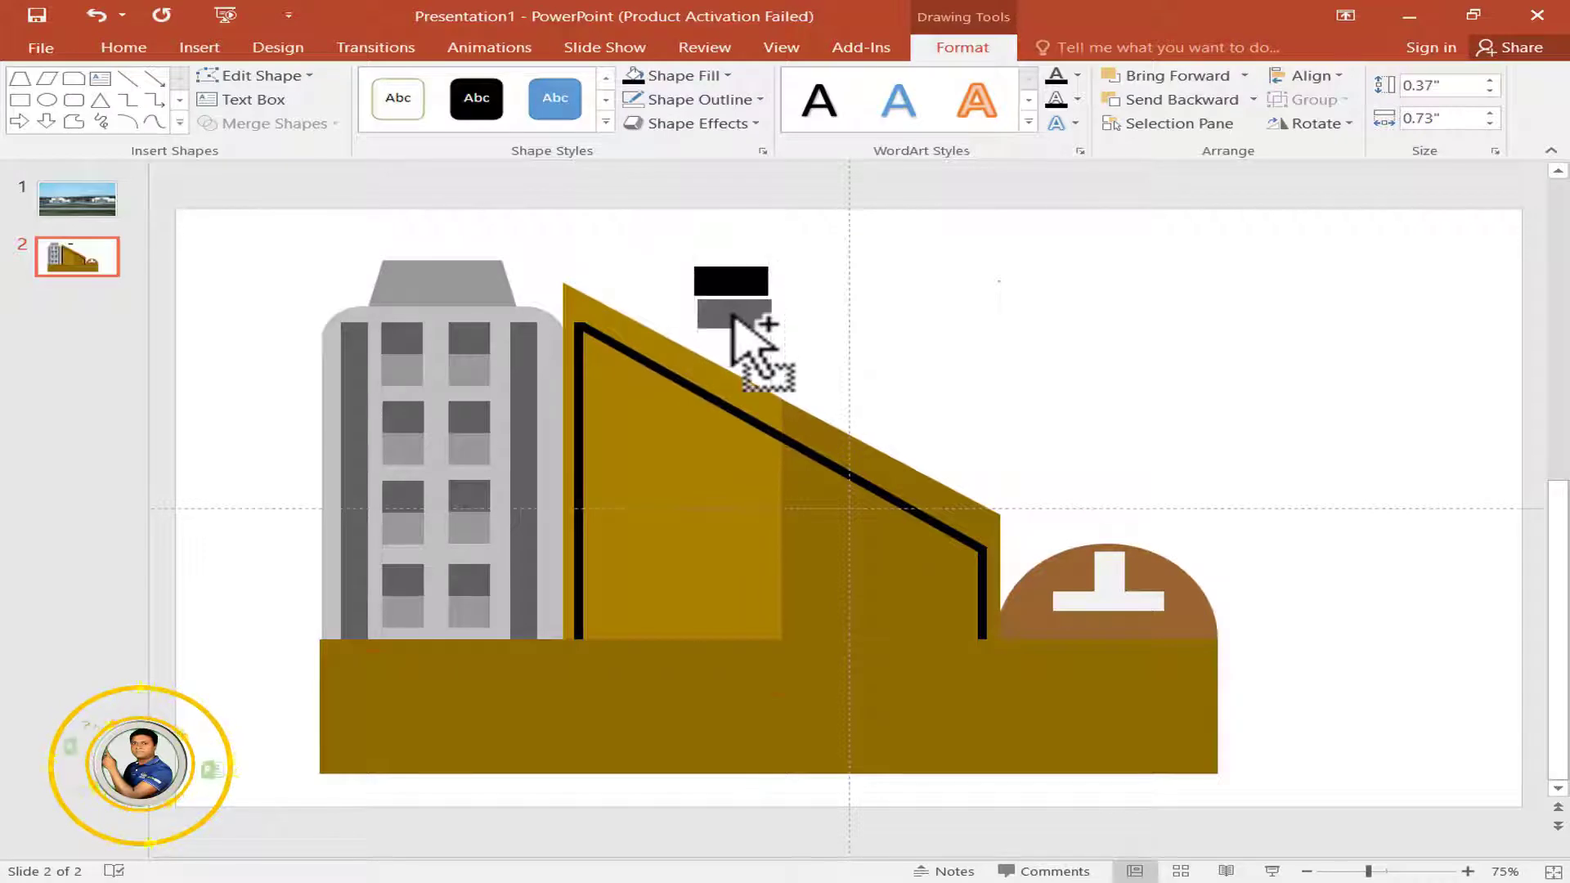
pyautogui.click(724, 75)
pyautogui.click(638, 131)
# - Group the black and white rectangles into one window, move it onto the gold building and reduce its height
pyautogui.moveTo(649, 257); pyautogui.dragTo(810, 348)
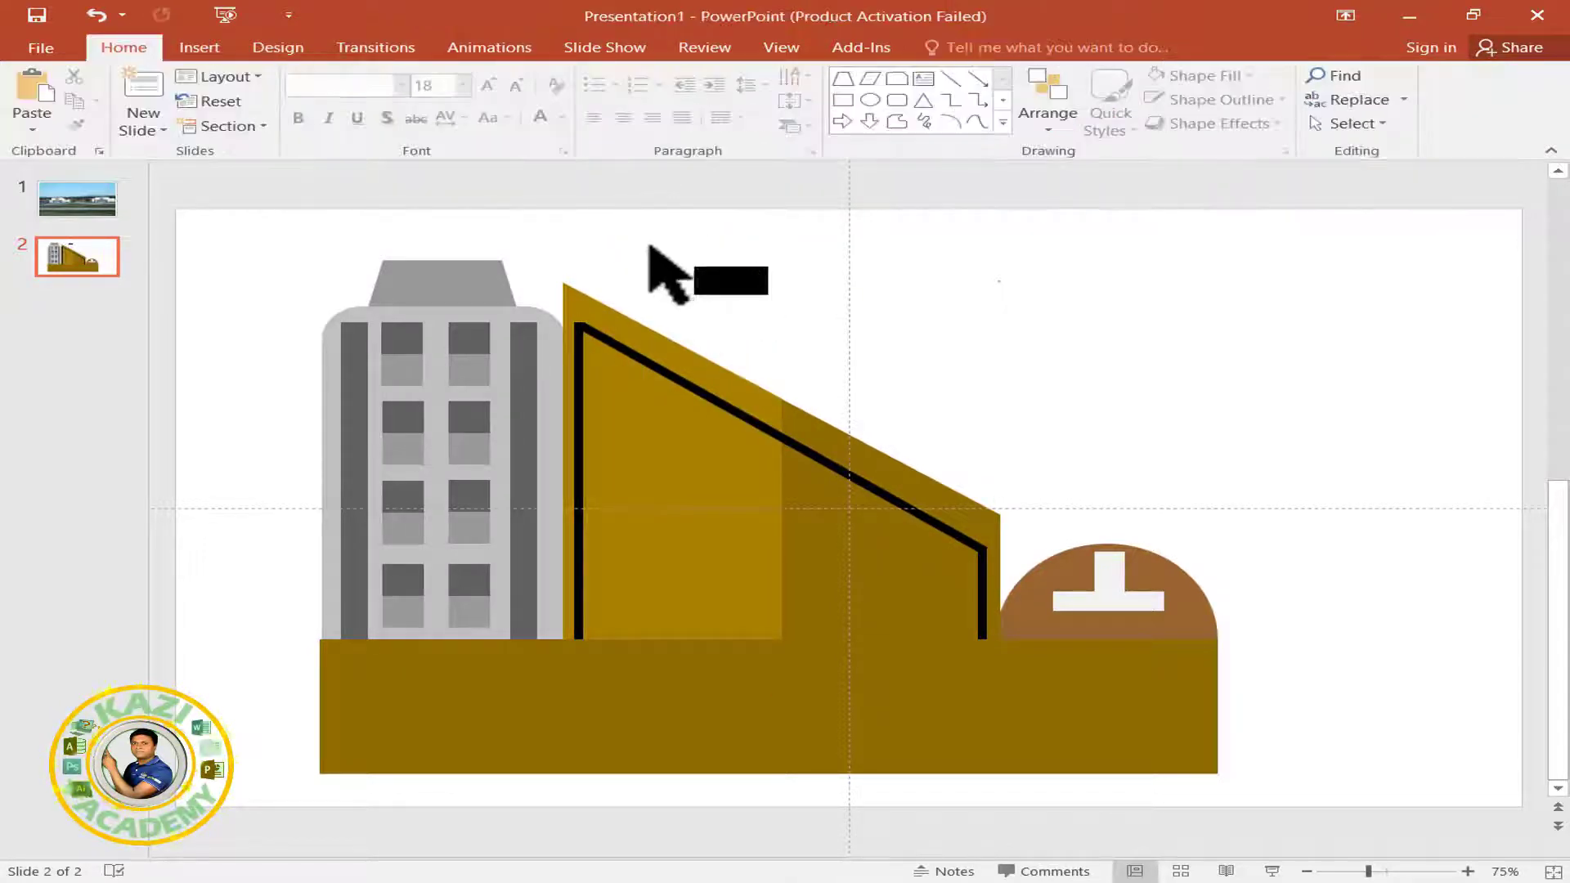
pyautogui.click(1309, 99)
pyautogui.click(1317, 127)
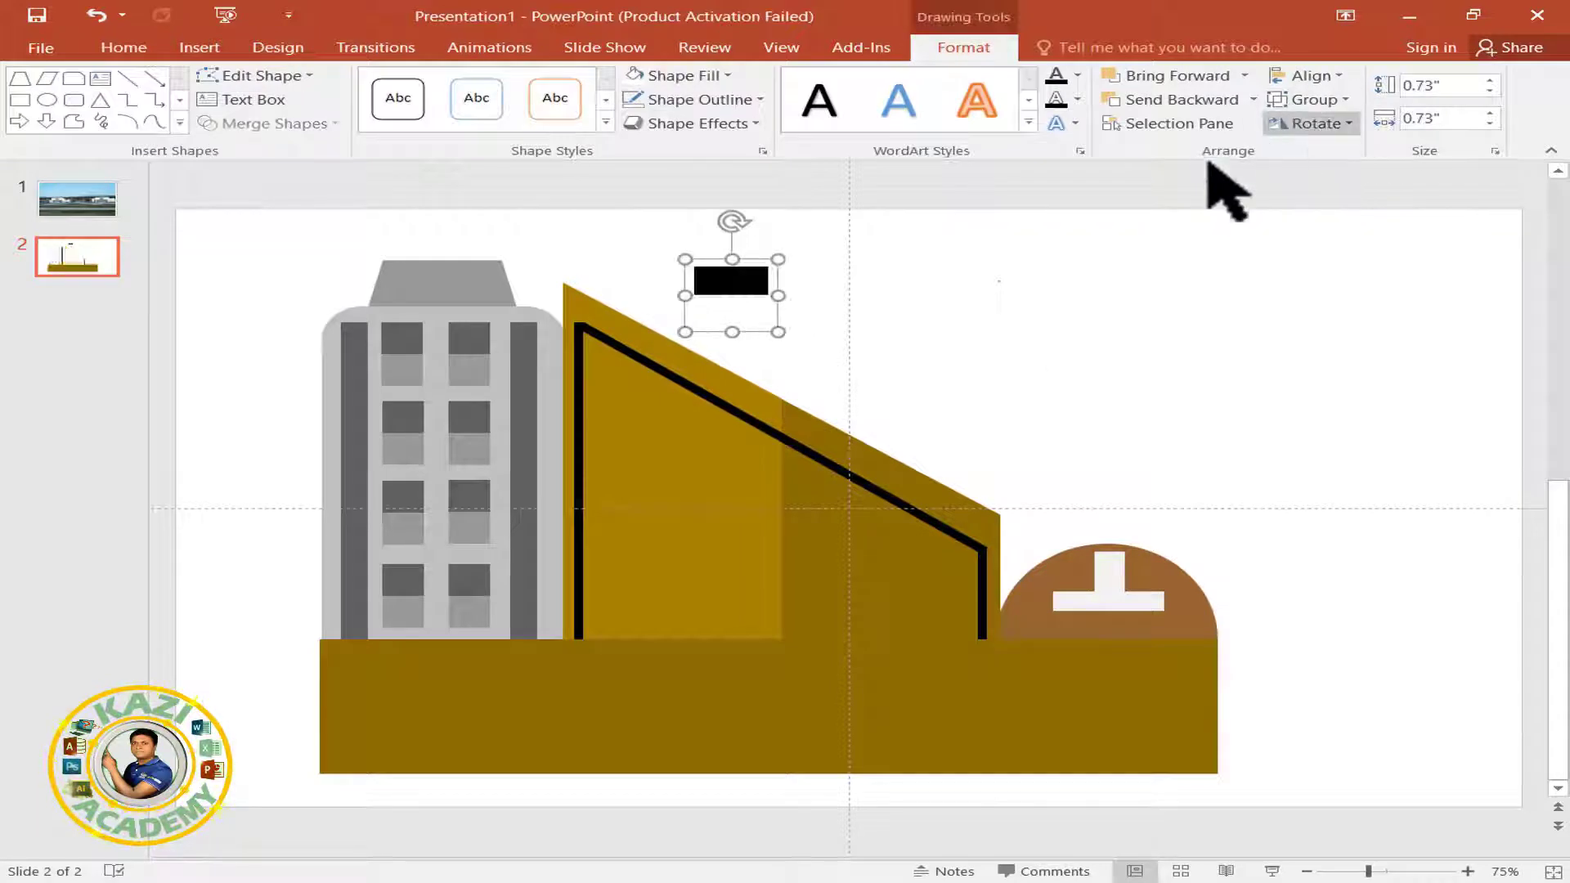
pyautogui.moveTo(740, 282)
pyautogui.mouseDown()
pyautogui.moveTo(736, 350)
pyautogui.moveTo(634, 397)
pyautogui.mouseUp()
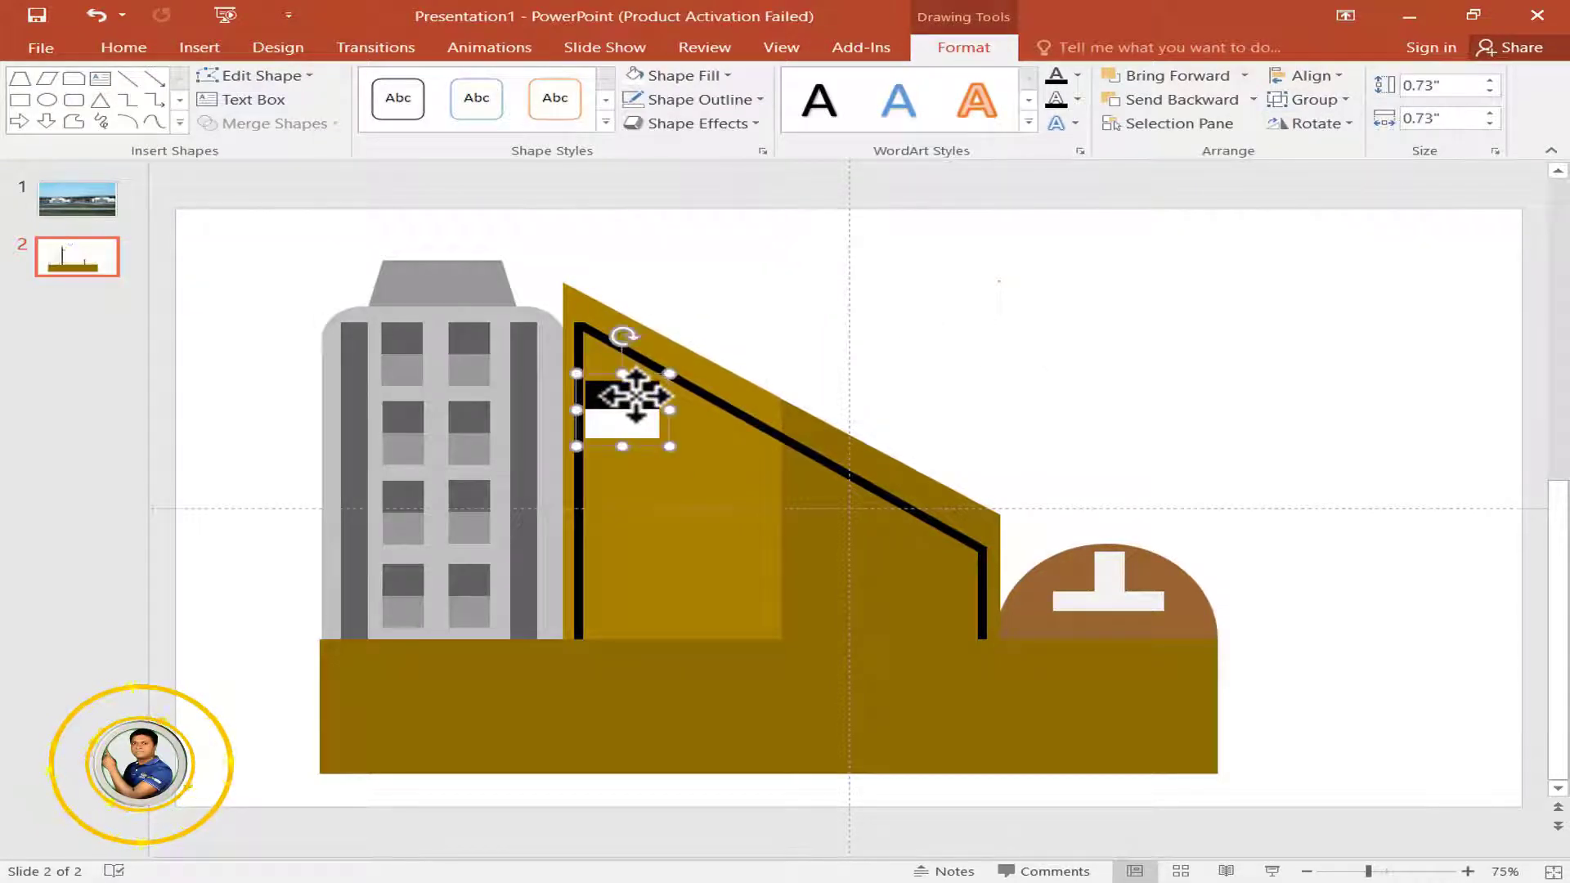
pyautogui.moveTo(636, 396); pyautogui.dragTo(649, 404)
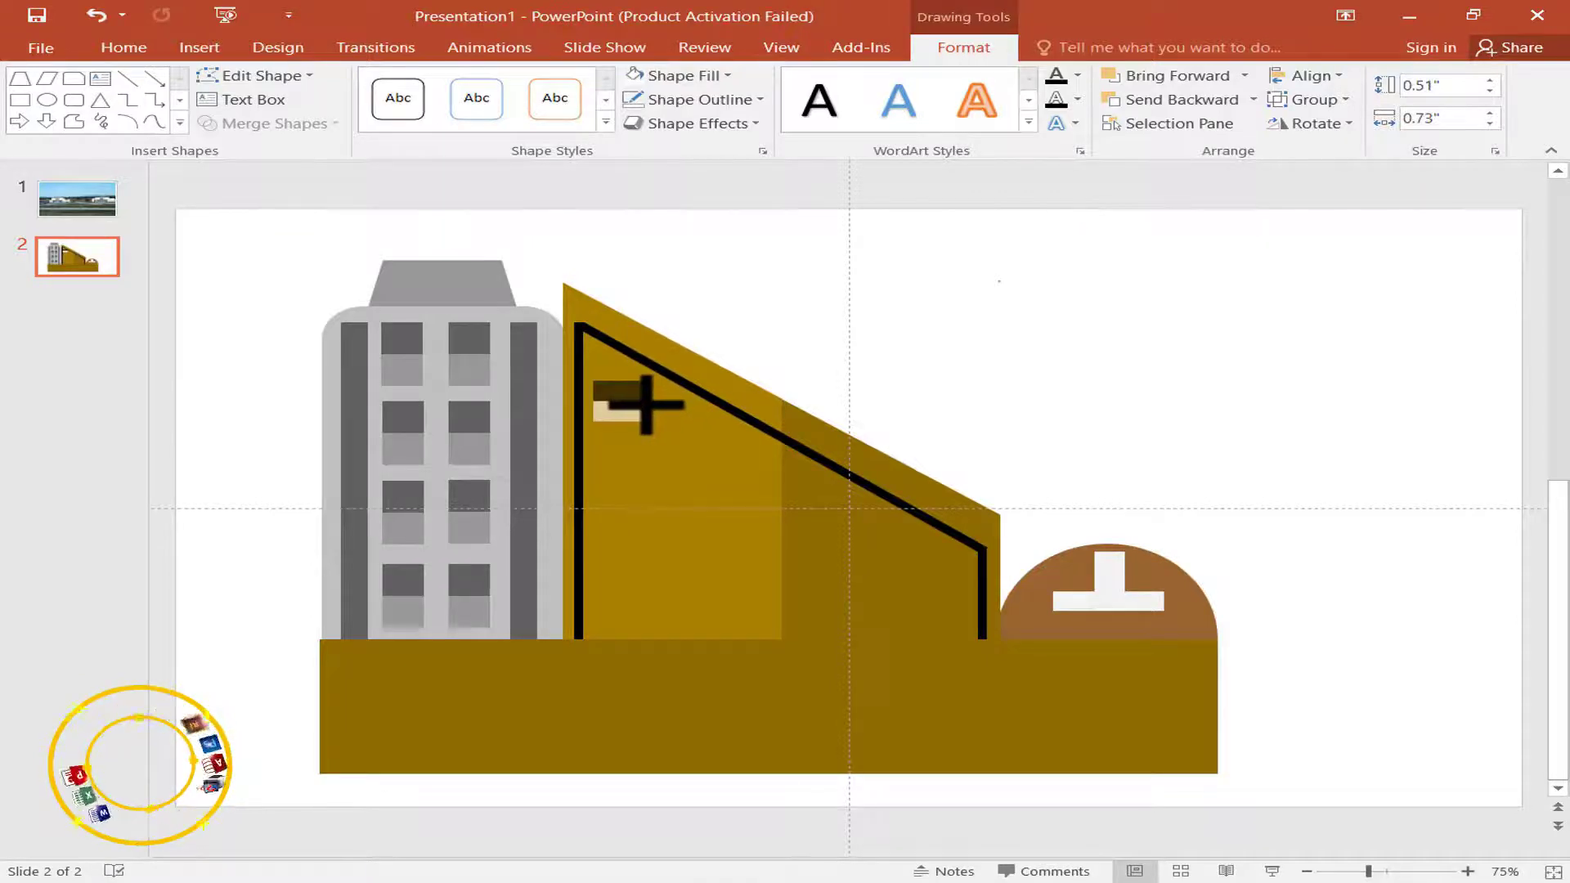
# - Copy the window into two columns, five on the left and four on the right
pyautogui.moveTo(623, 413); pyautogui.dragTo(624, 579)
pyautogui.moveTo(624, 580)
pyautogui.keyDown('ctrl'); pyautogui.mouseDown()
pyautogui.moveTo(649, 638)
pyautogui.moveTo(719, 638)
pyautogui.moveTo(711, 583)
pyautogui.mouseUp(); pyautogui.keyUp('ctrl')
pyautogui.keyDown('ctrl'); pyautogui.moveTo(711, 583); pyautogui.dragTo(705, 458); pyautogui.keyUp('ctrl')
pyautogui.click(901, 361)
pyautogui.click(199, 47)
pyautogui.click(388, 98)
pyautogui.click(539, 312)
# - Draw a thin L-shape, rotate it 90° and move it onto the golden building
pyautogui.moveTo(880, 260); pyautogui.dragTo(968, 446)
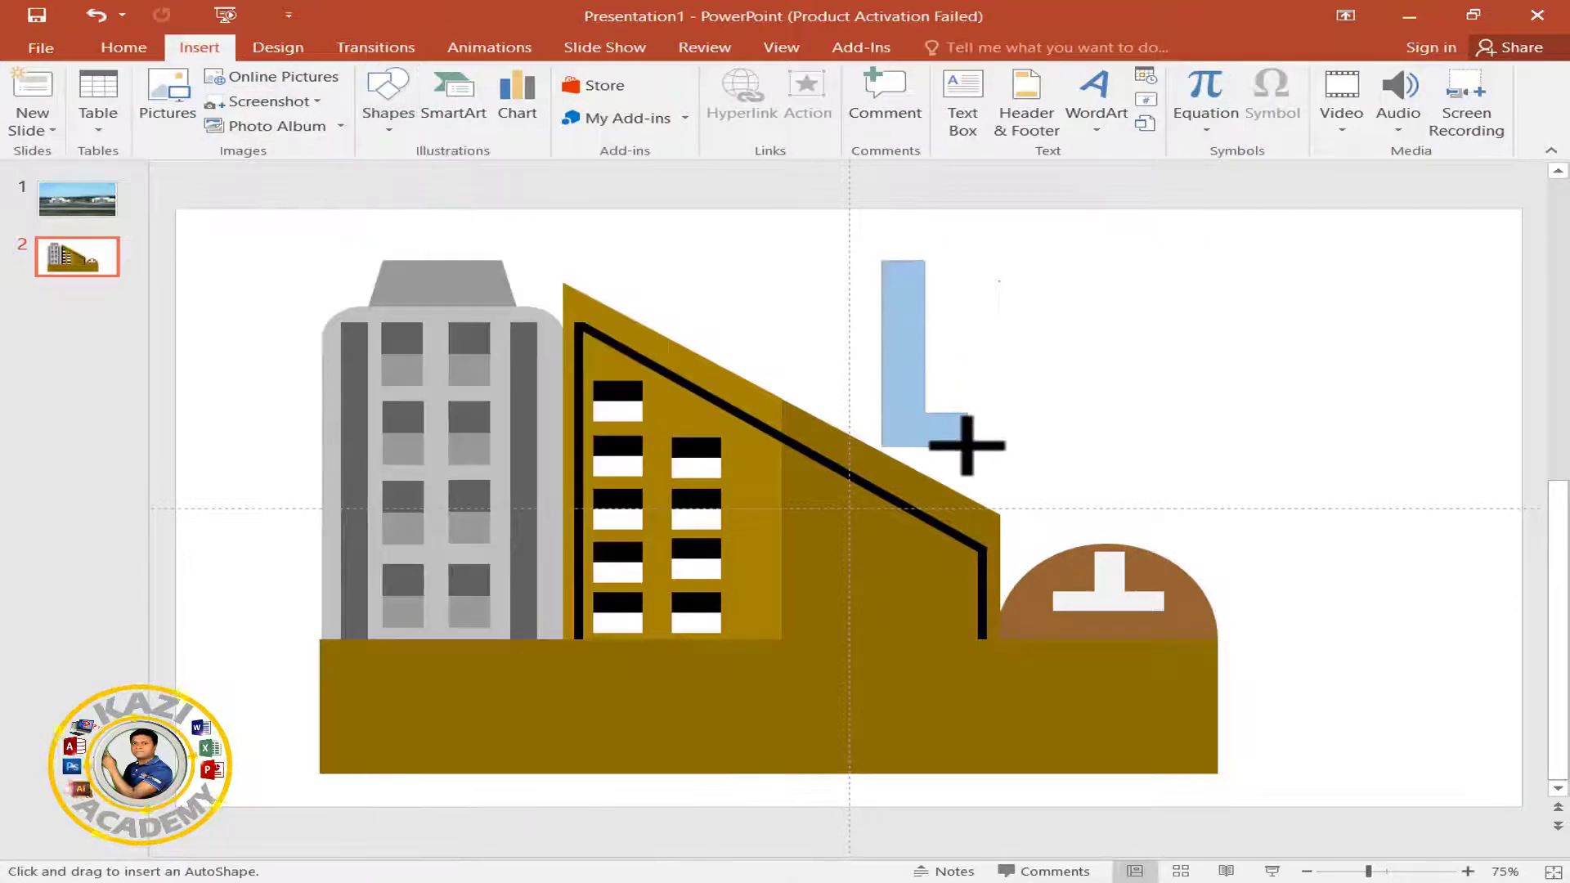
pyautogui.moveTo(949, 354); pyautogui.dragTo(1114, 355)
pyautogui.moveTo(999, 287); pyautogui.dragTo(902, 441)
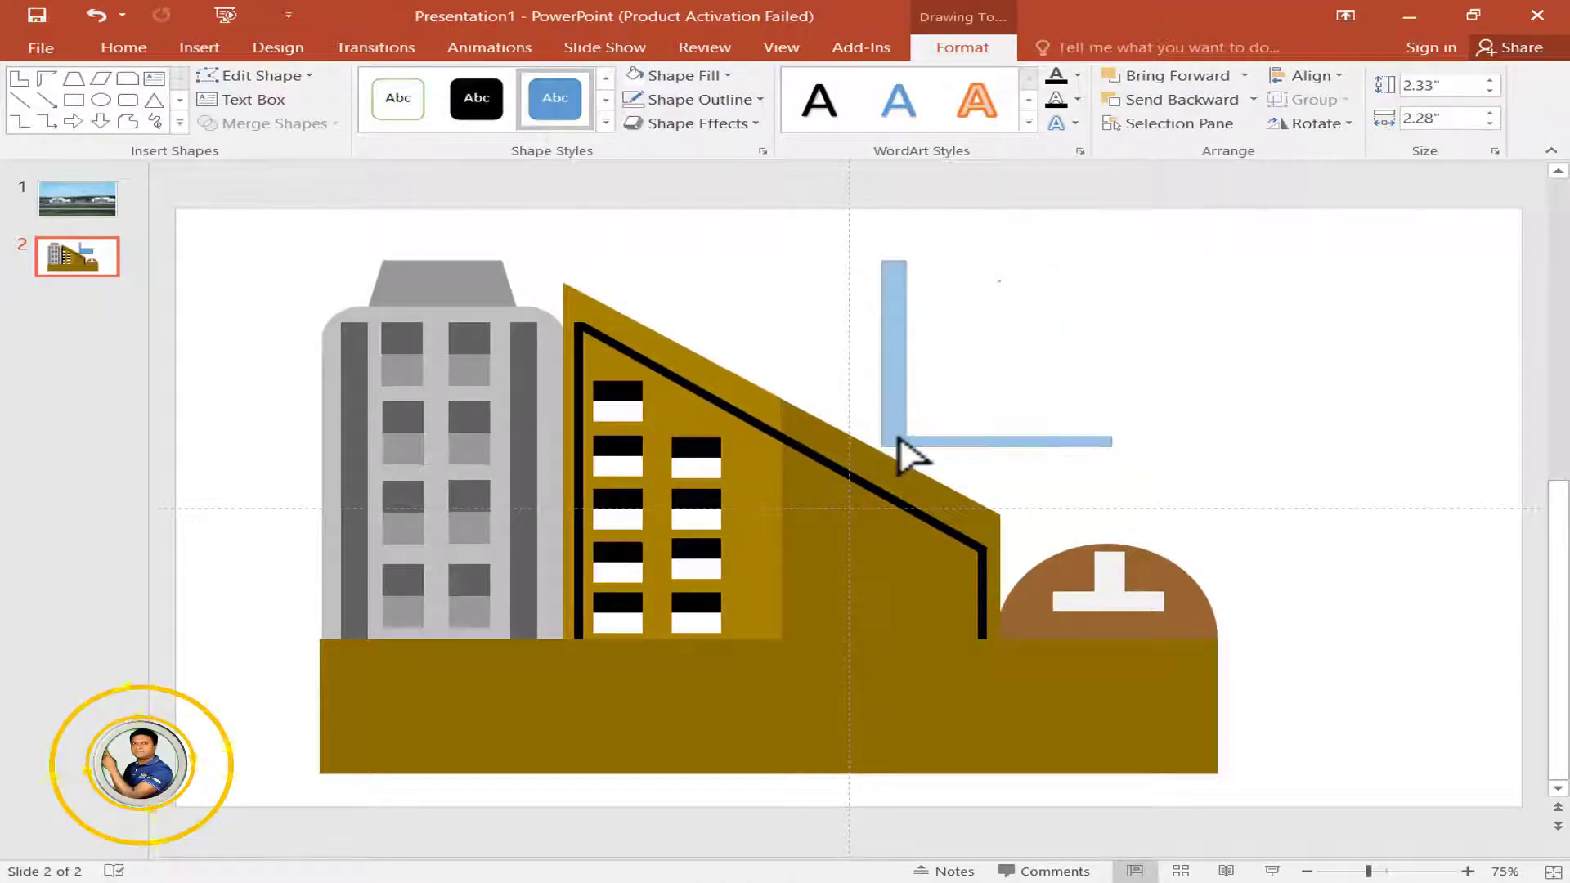
pyautogui.click(1312, 123)
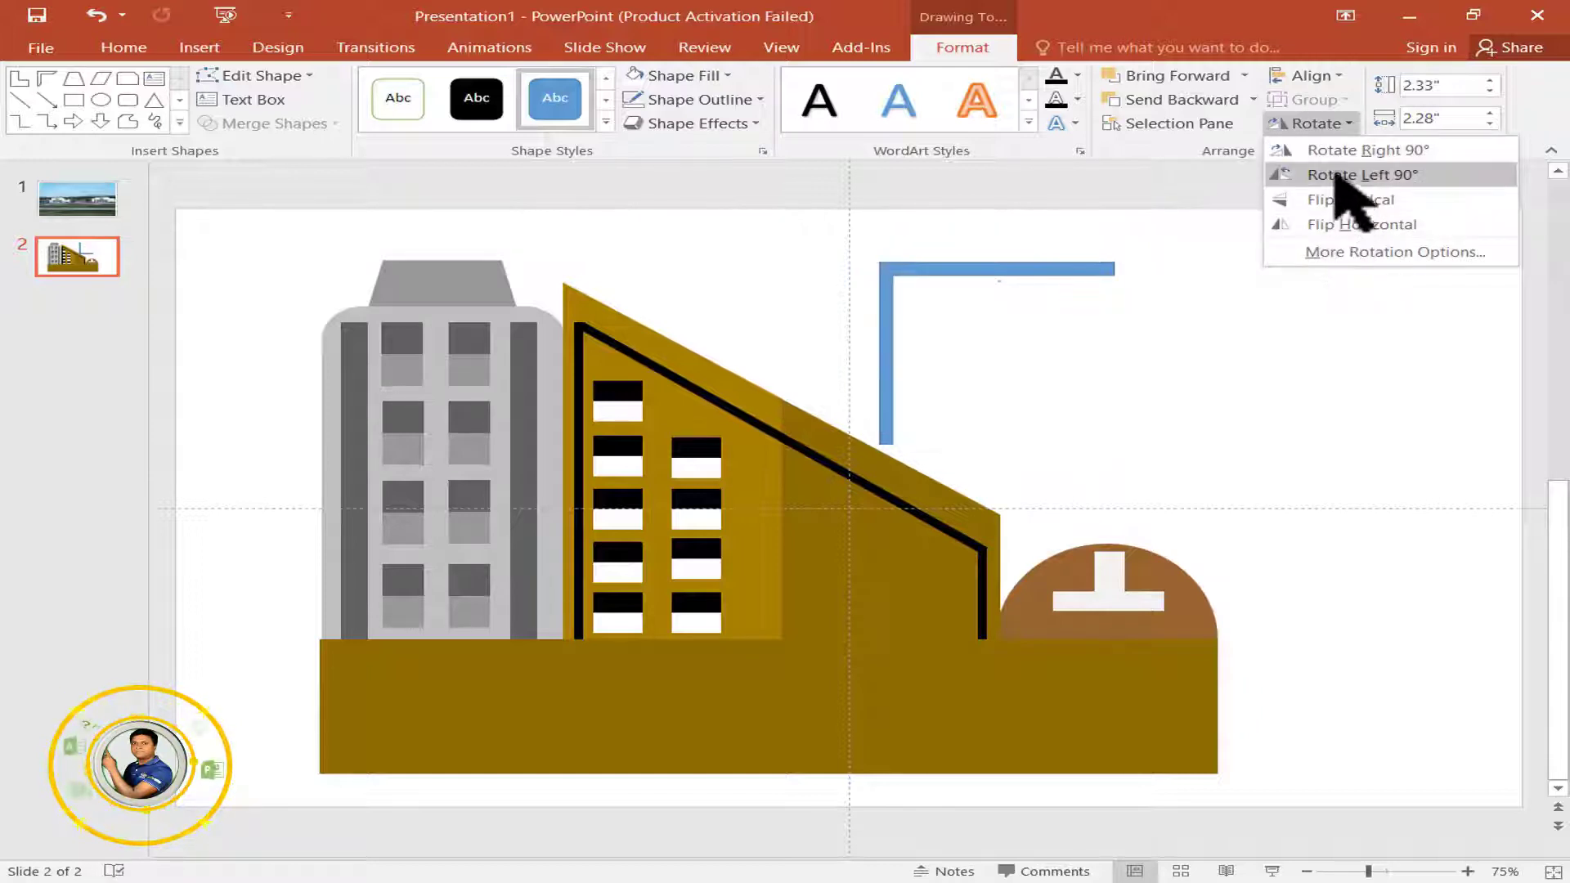
pyautogui.click(1349, 150)
pyautogui.moveTo(1057, 376)
pyautogui.mouseDown()
pyautogui.moveTo(892, 510)
pyautogui.moveTo(703, 564)
pyautogui.mouseUp()
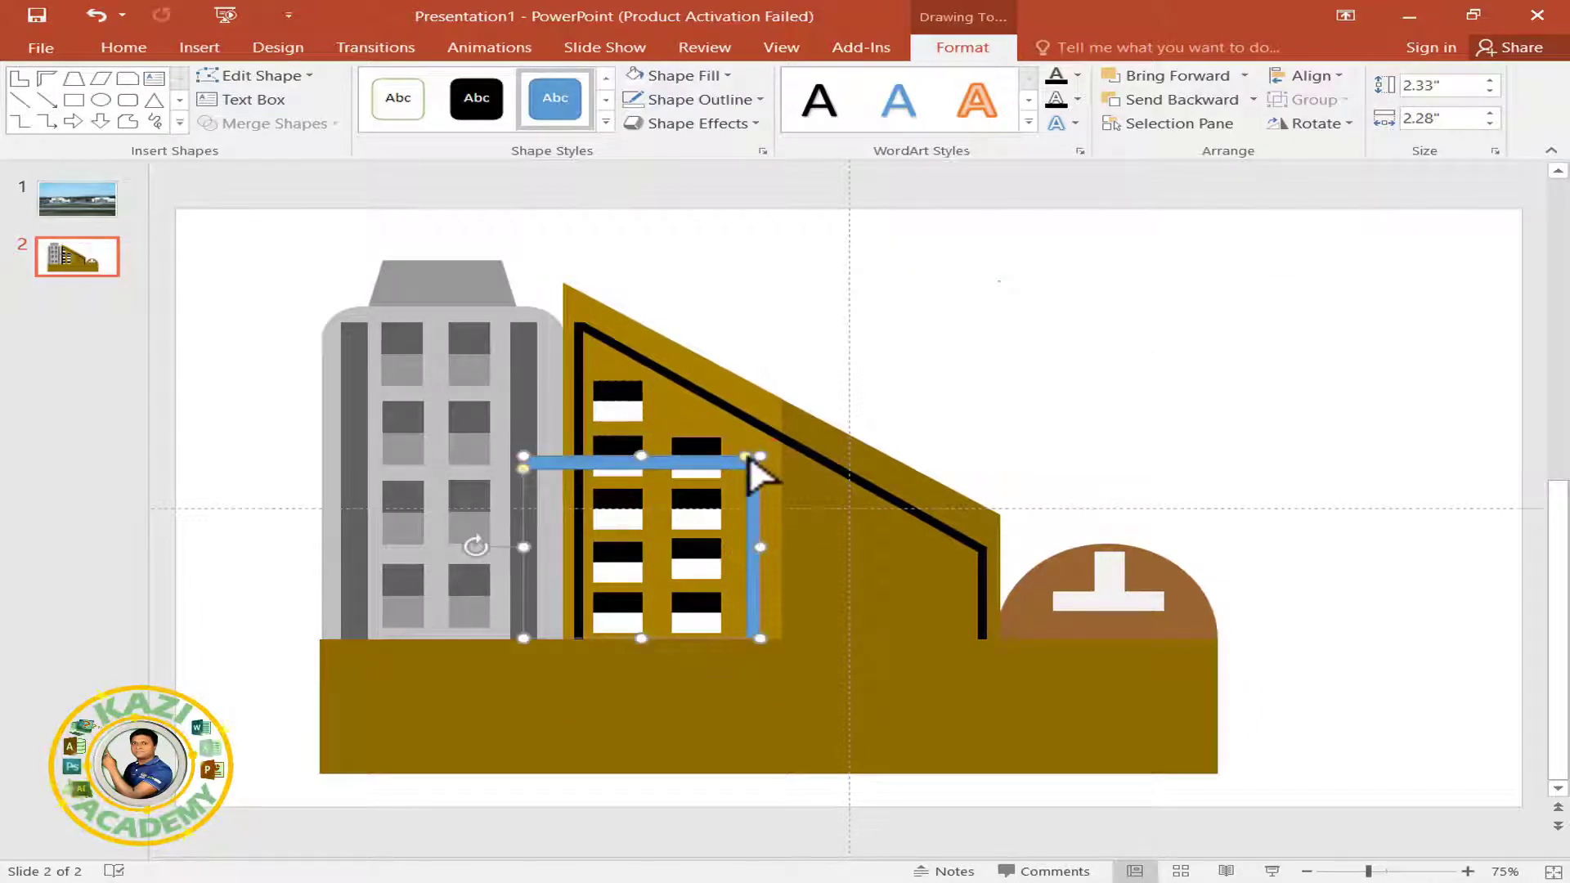
pyautogui.moveTo(749, 456); pyautogui.dragTo(751, 481)
# - Edit the L-shape's points so its top follows the roof slope and the strip narrows
pyautogui.rightClick(753, 481)
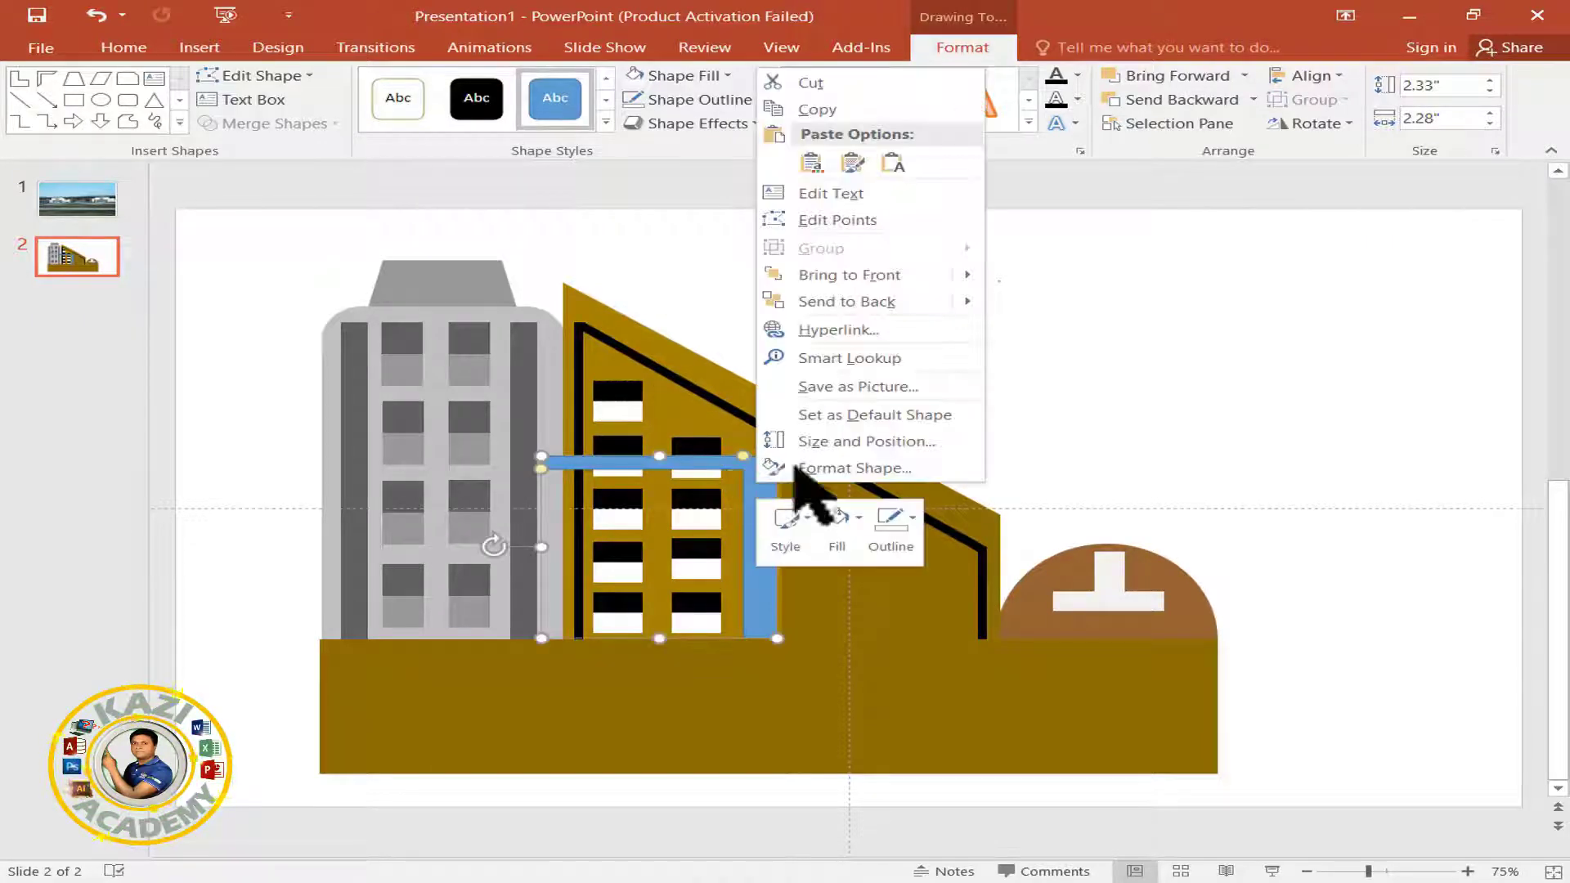
pyautogui.click(842, 218)
pyautogui.moveTo(541, 456)
pyautogui.mouseDown()
pyautogui.moveTo(596, 346)
pyautogui.moveTo(657, 379)
pyautogui.mouseUp()
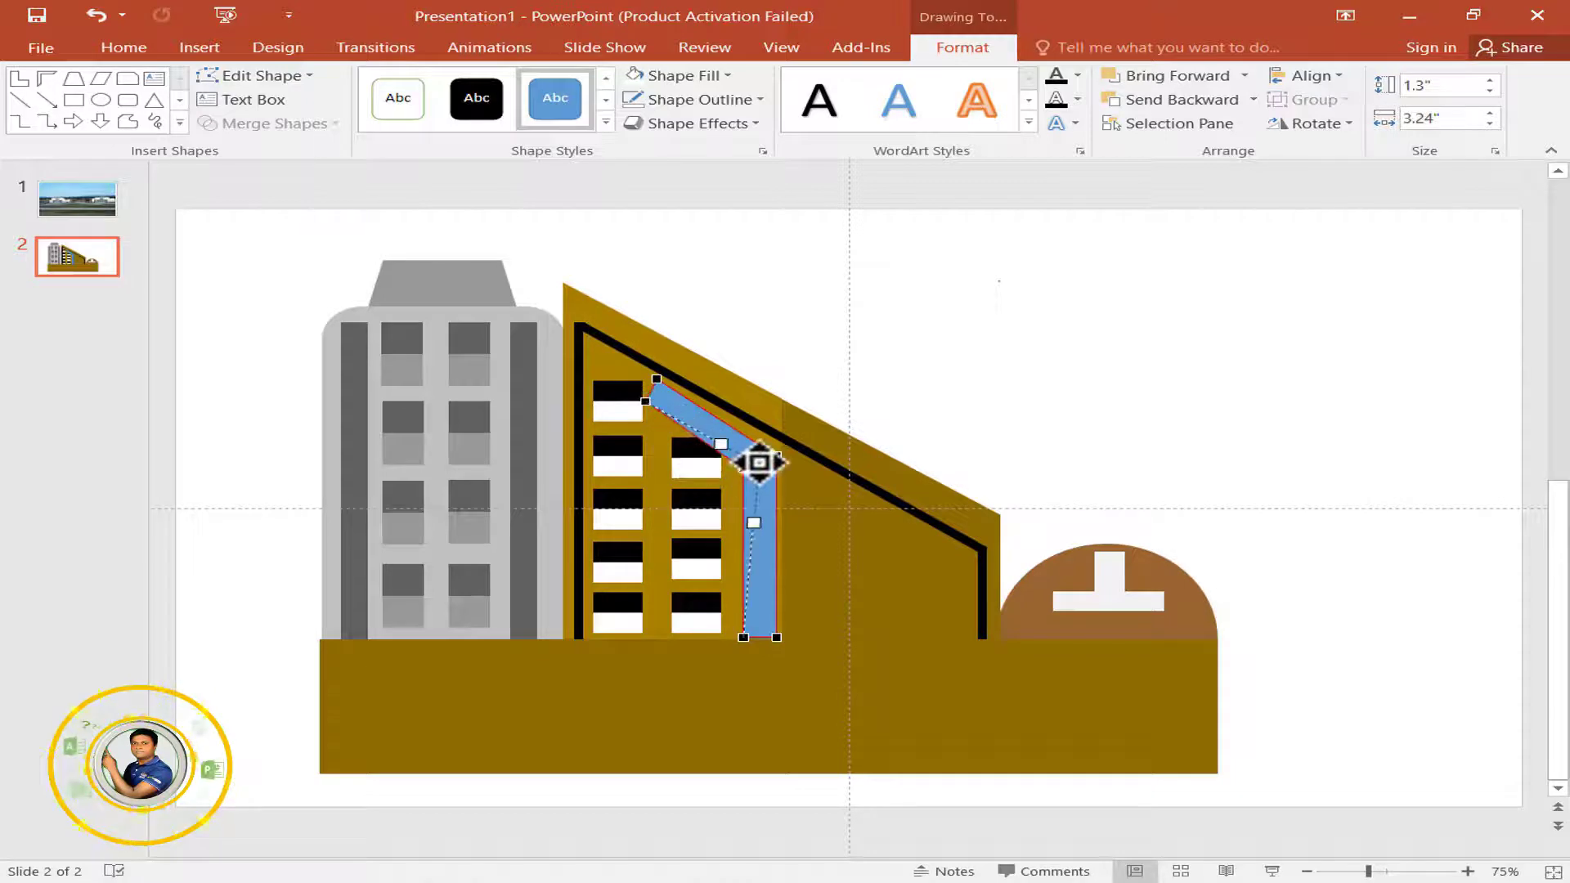
pyautogui.moveTo(759, 463); pyautogui.dragTo(659, 379)
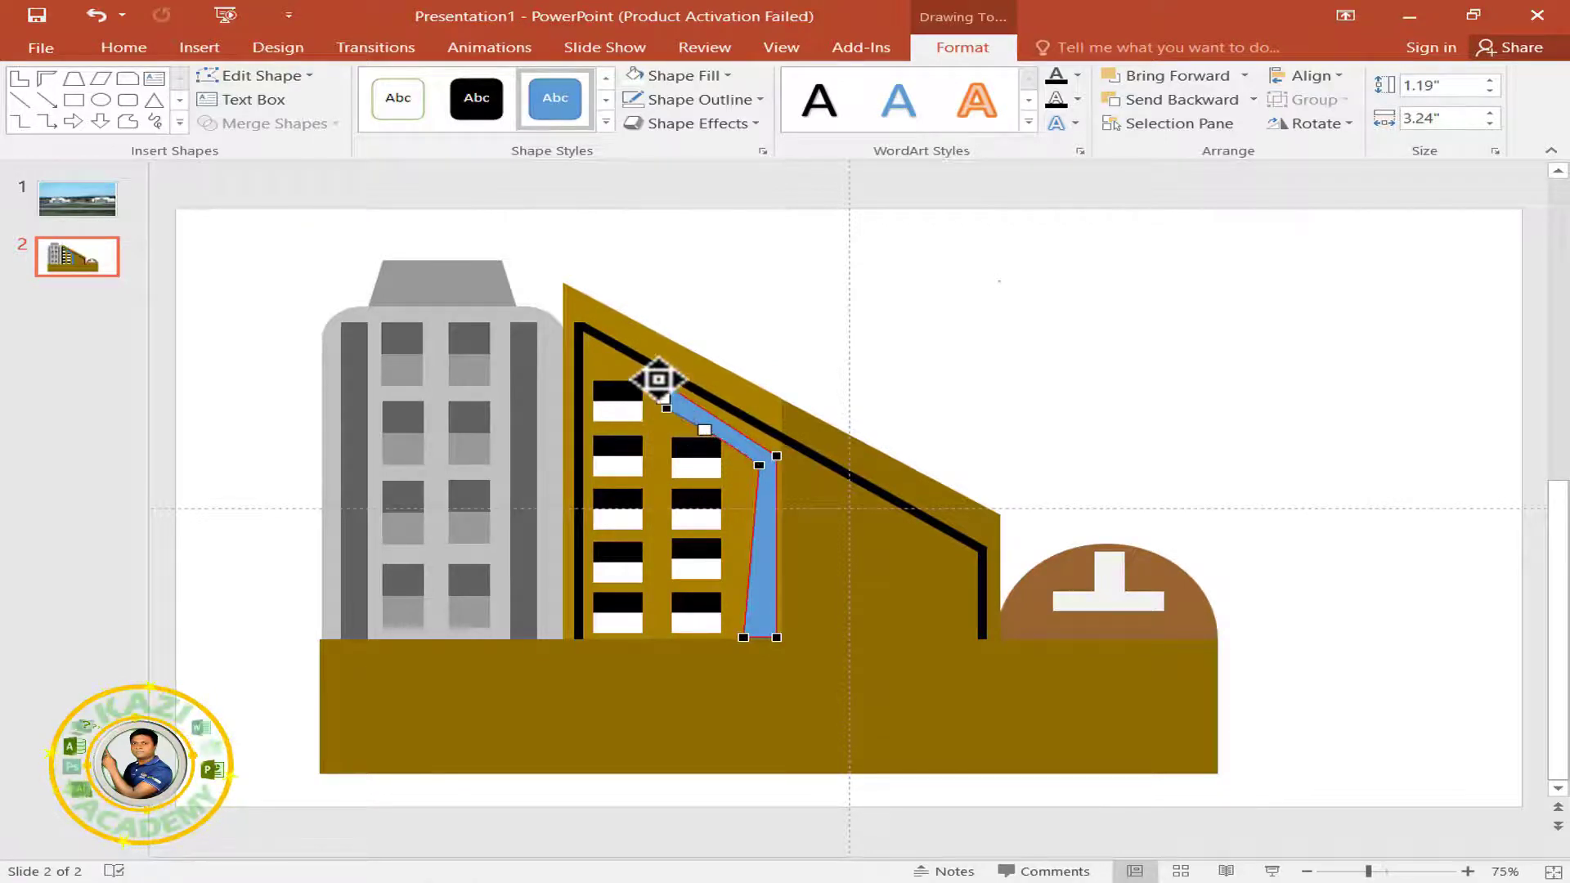
pyautogui.moveTo(744, 637); pyautogui.dragTo(757, 637)
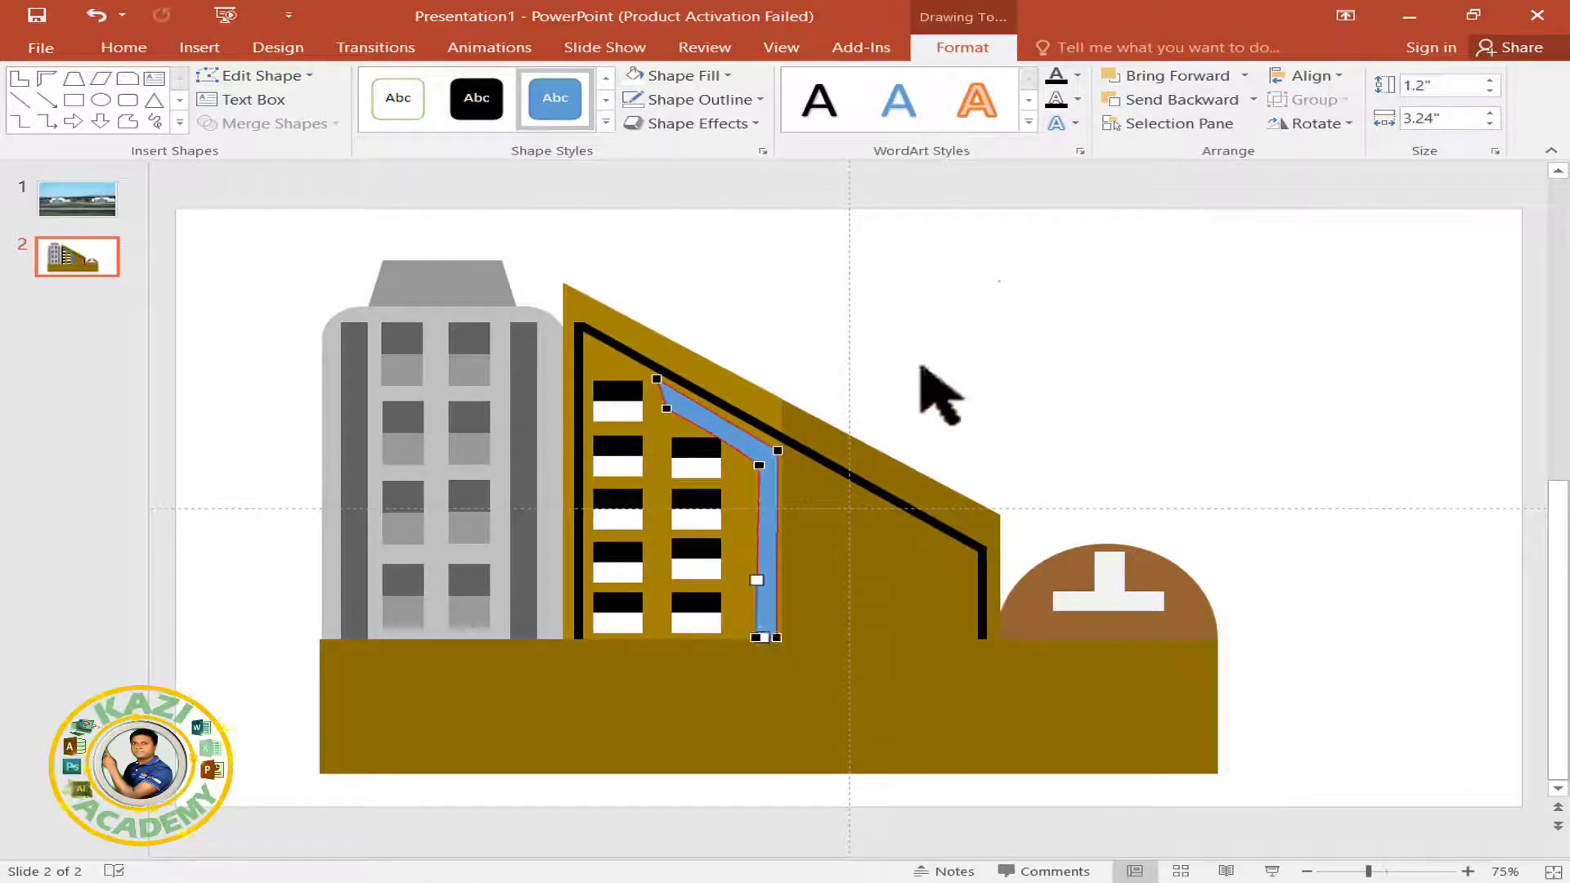
pyautogui.click(769, 472)
# - Reposition the top left window and refine the strip's corner points toward the roof corner
pyautogui.moveTo(696, 457)
pyautogui.mouseDown()
pyautogui.moveTo(634, 531)
pyautogui.moveTo(621, 399)
pyautogui.mouseUp()
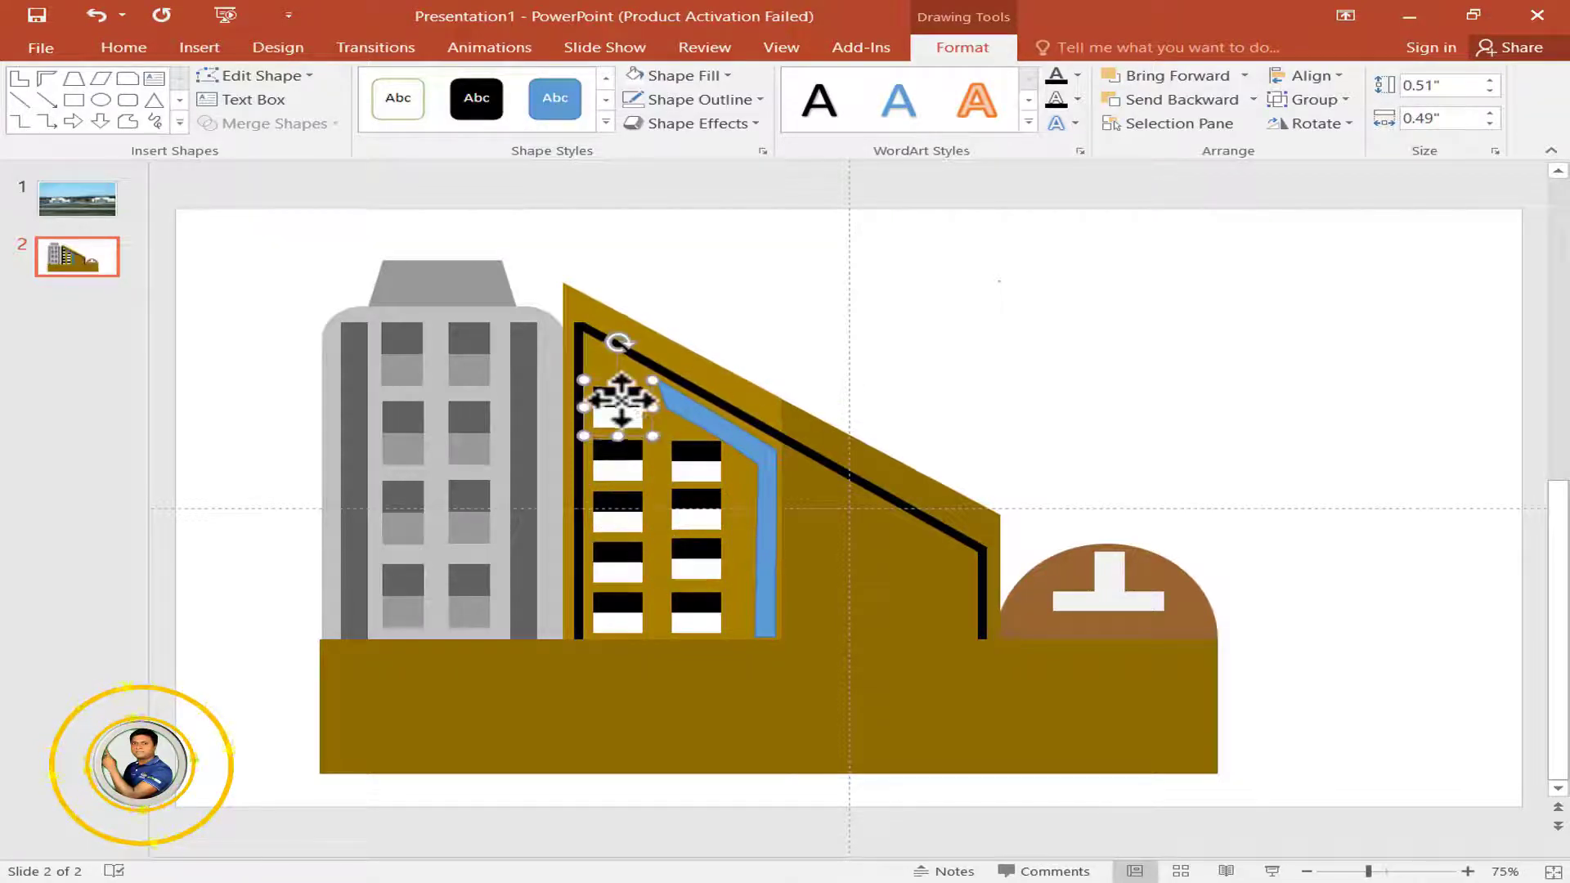
pyautogui.rightClick(687, 401)
pyautogui.click(649, 376)
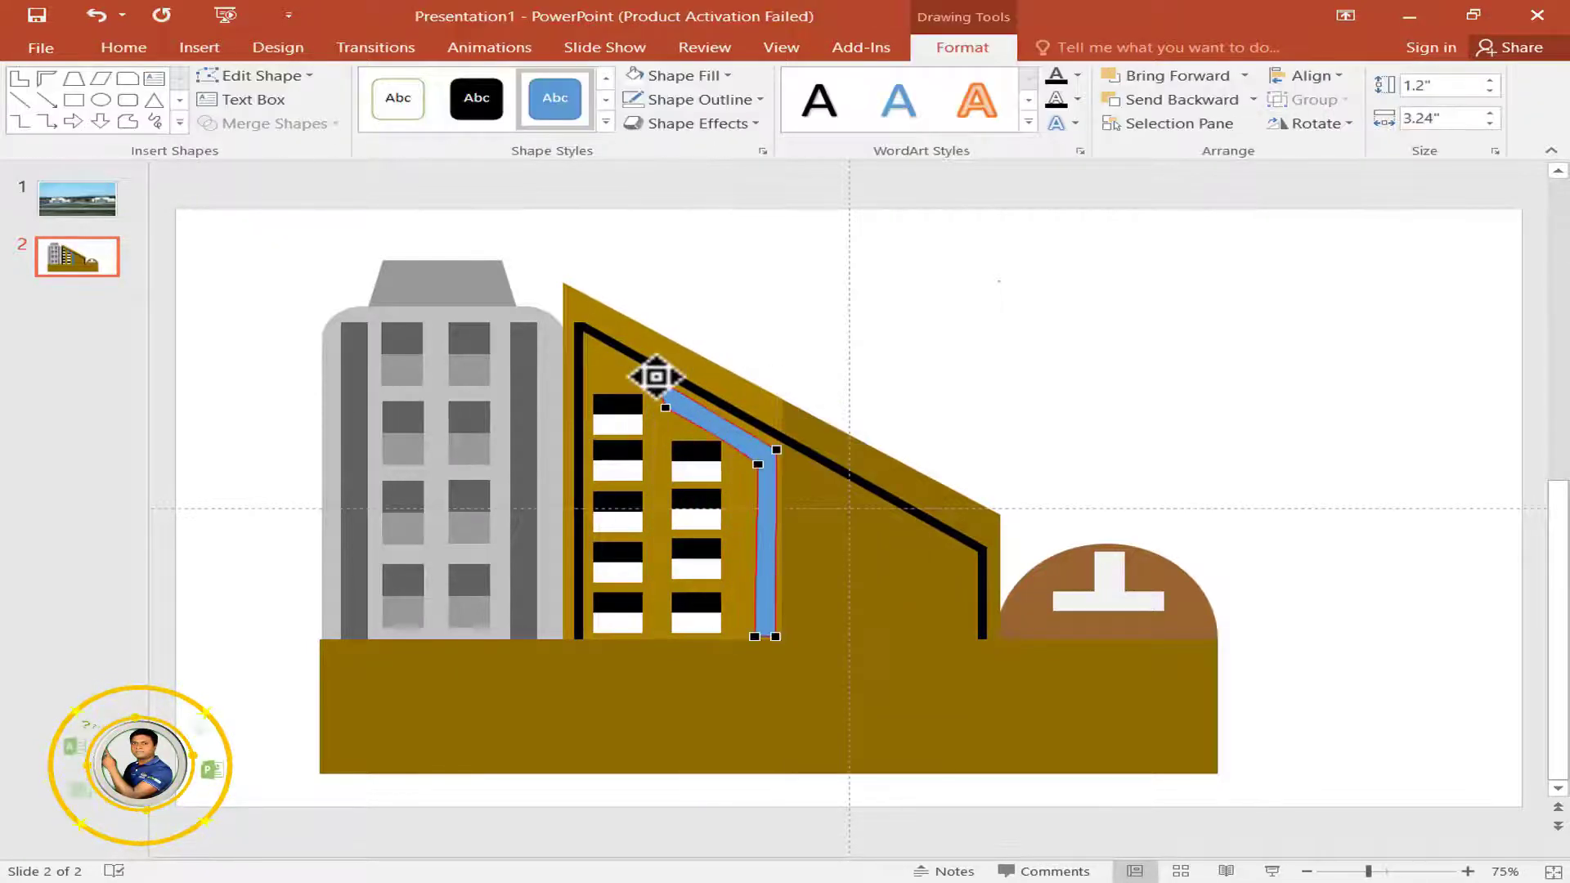
pyautogui.moveTo(670, 409); pyautogui.dragTo(594, 364)
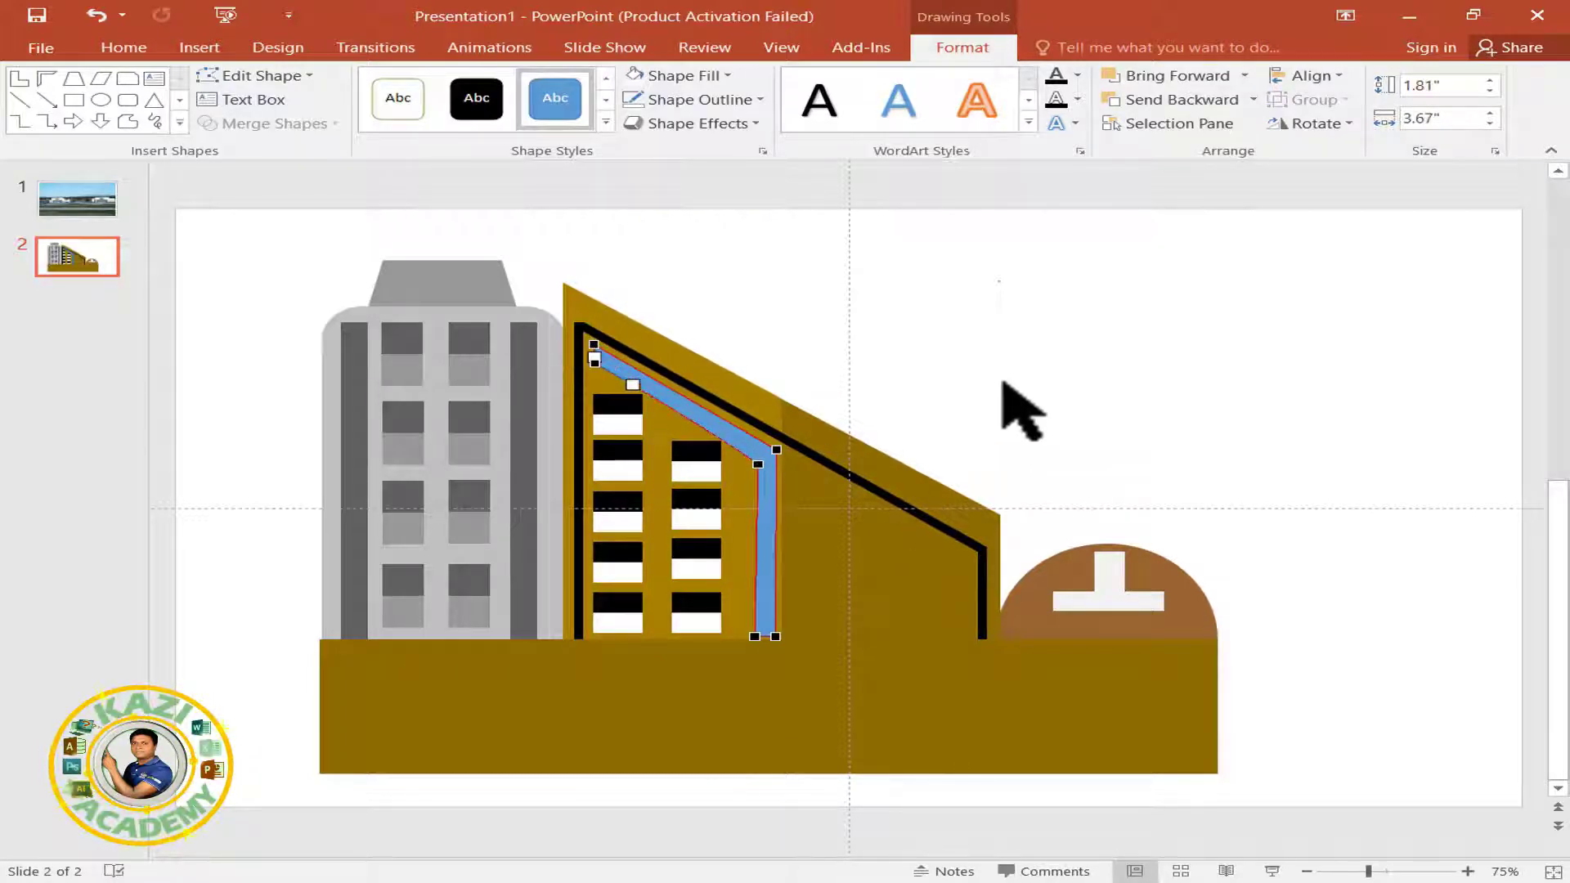
pyautogui.click(759, 462)
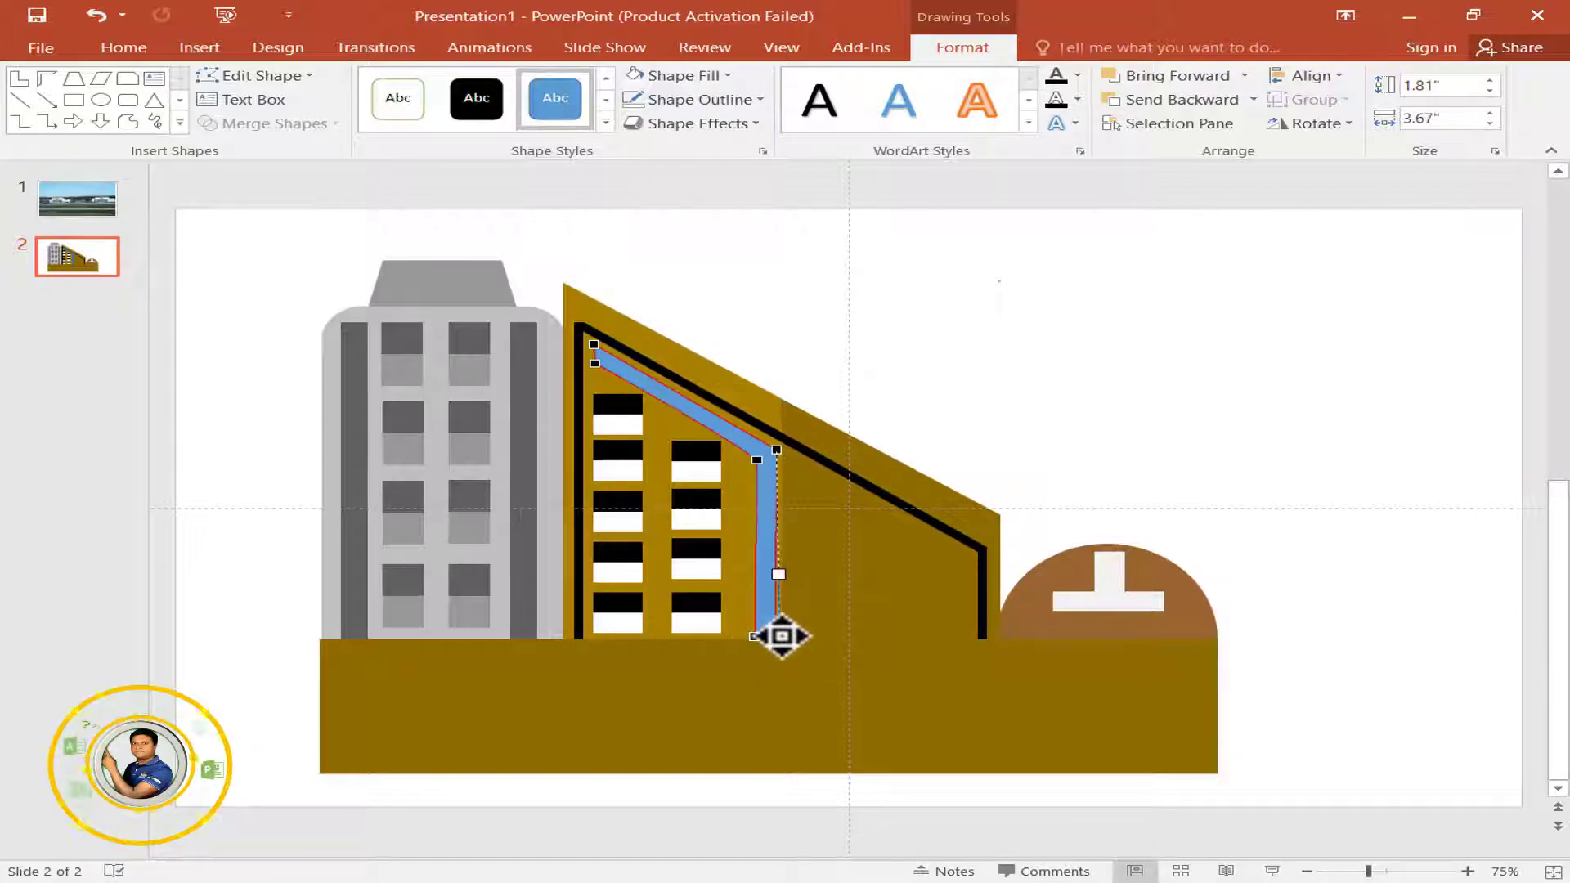
pyautogui.click(968, 397)
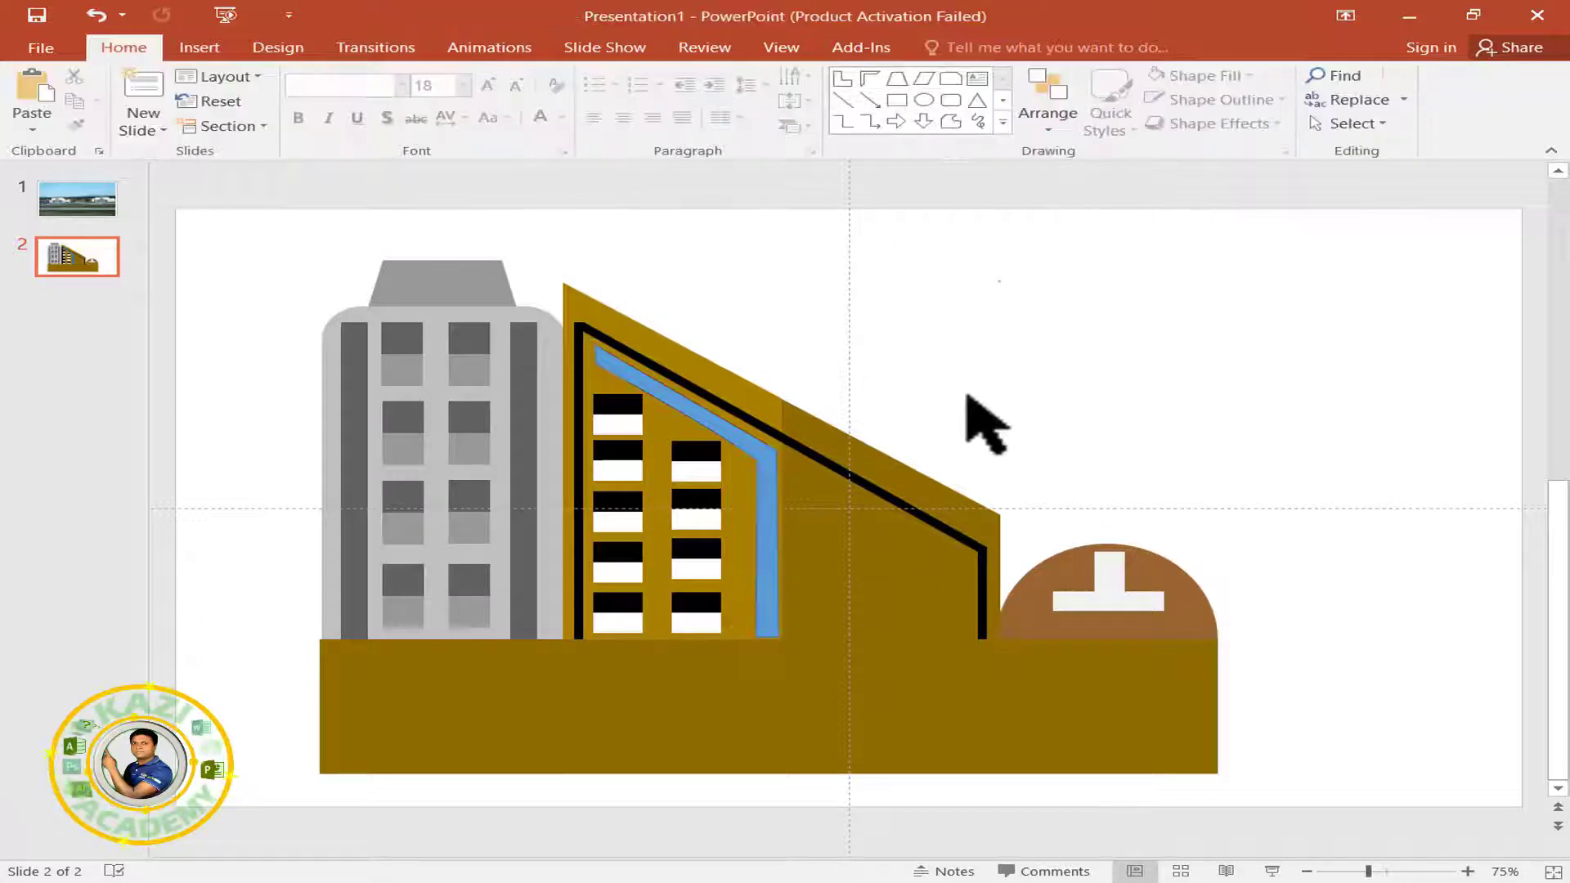
# - Fill the strip light grey and remove its outline
pyautogui.click(774, 483)
pyautogui.click(726, 75)
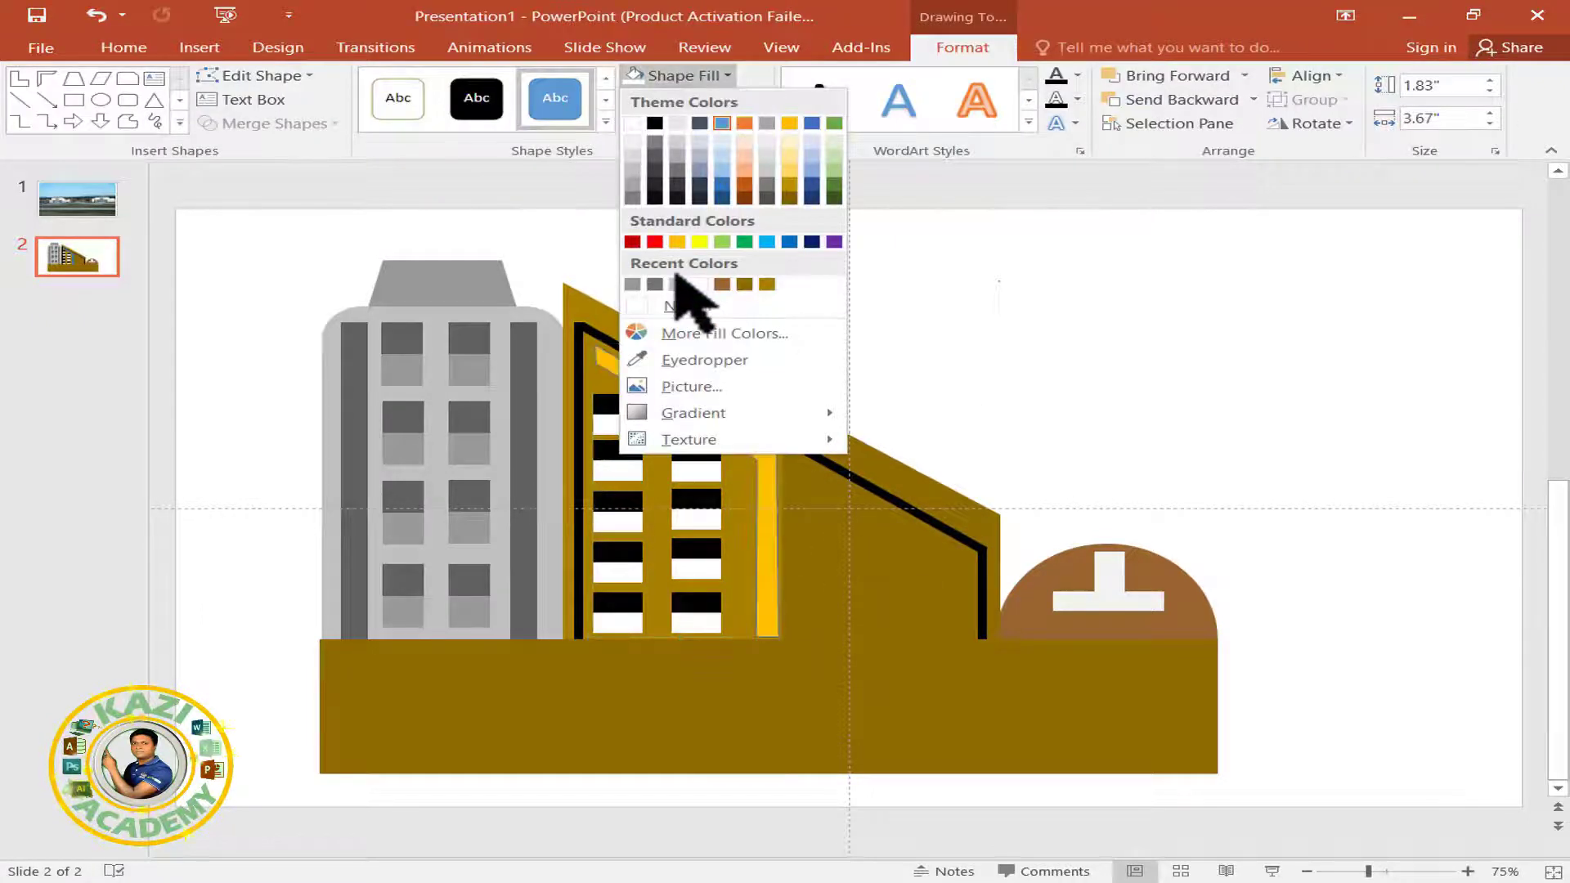
pyautogui.click(677, 284)
pyautogui.click(684, 99)
pyautogui.click(670, 326)
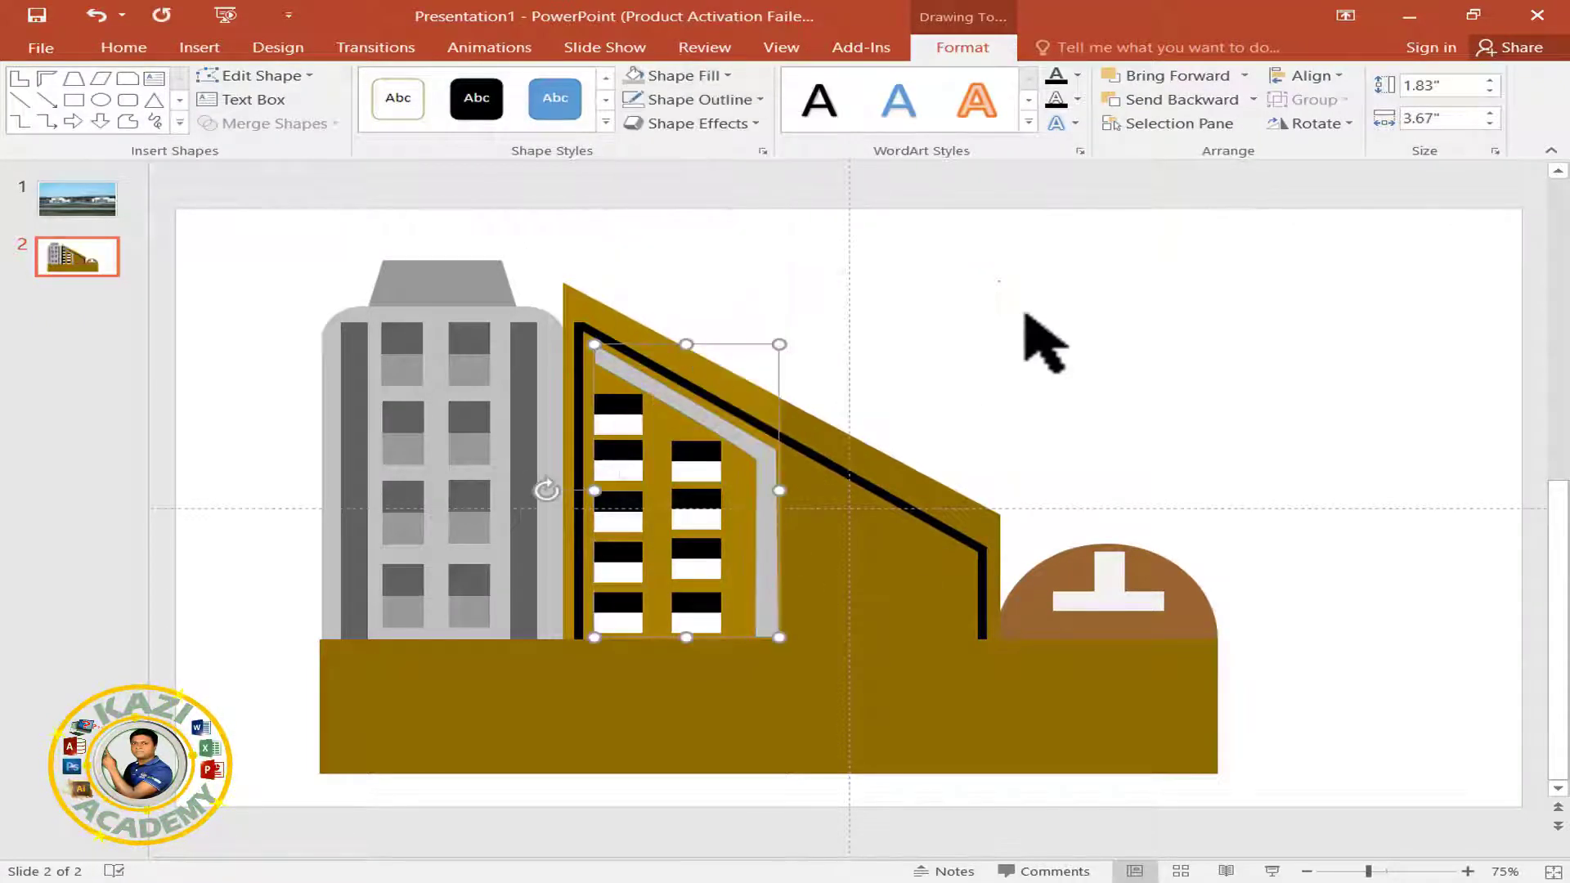
pyautogui.click(1034, 340)
pyautogui.click(200, 47)
pyautogui.click(388, 106)
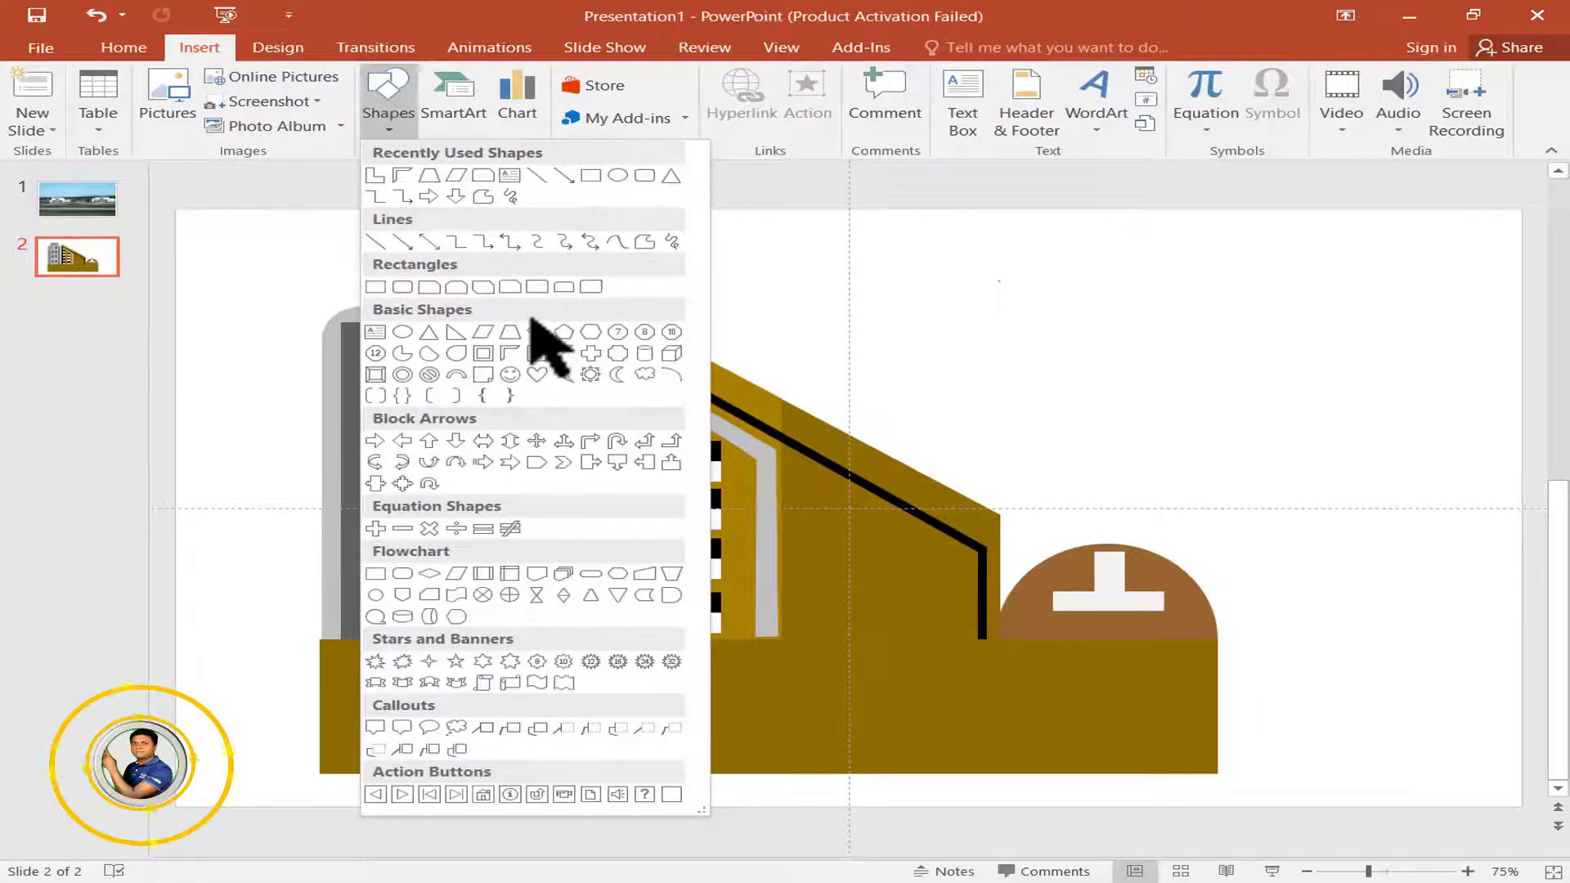
# - Draw a small rounded rectangle filled black with no outline
pyautogui.click(645, 175)
pyautogui.moveTo(1019, 295); pyautogui.dragTo(1094, 332)
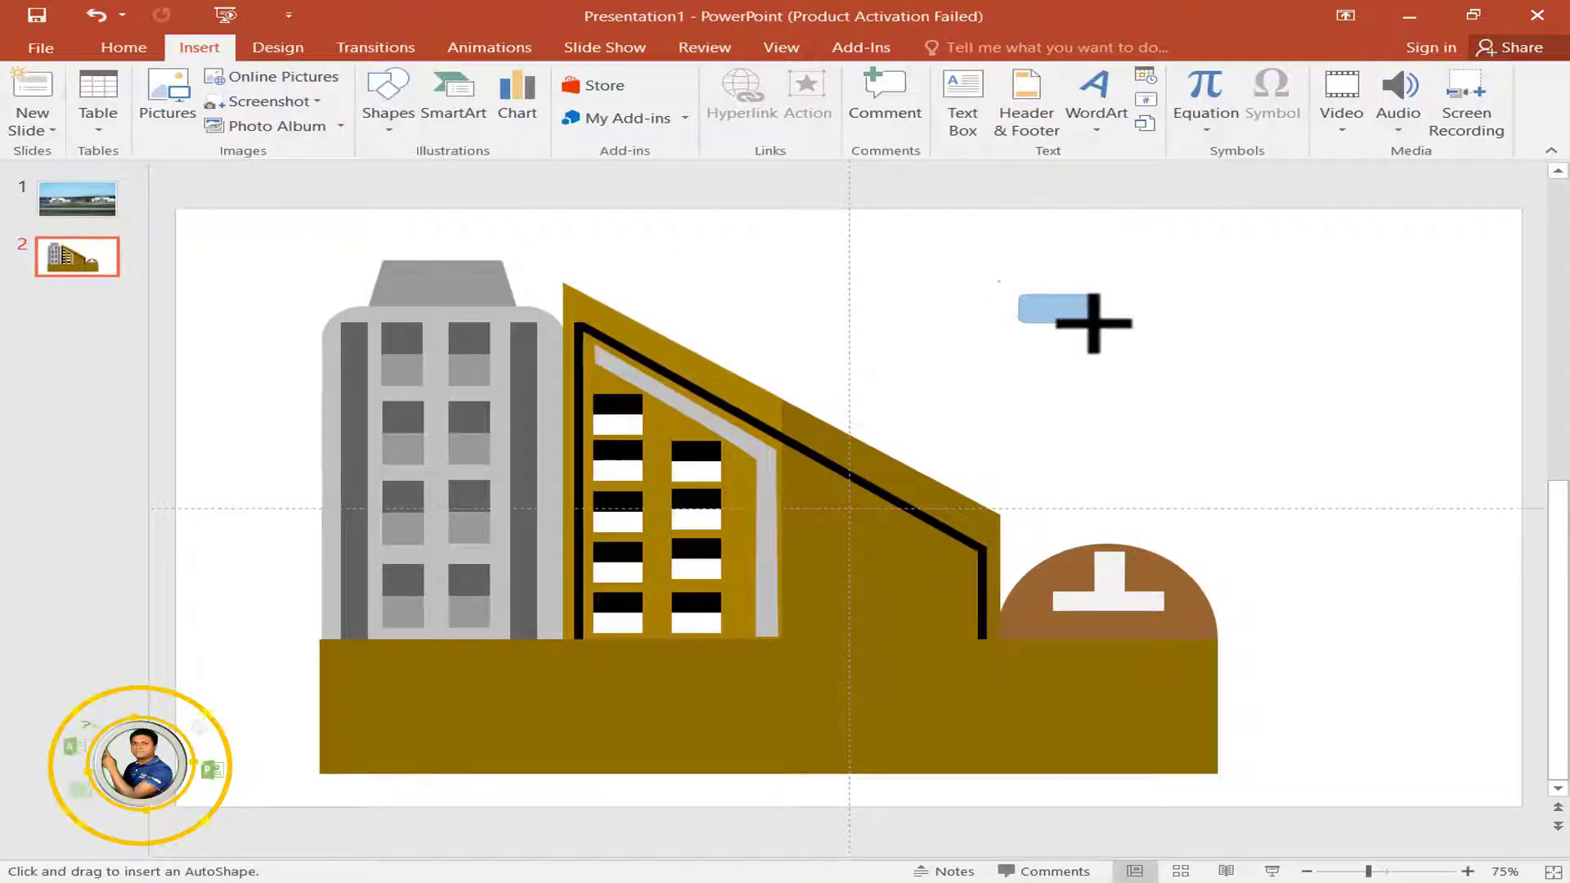
pyautogui.click(723, 75)
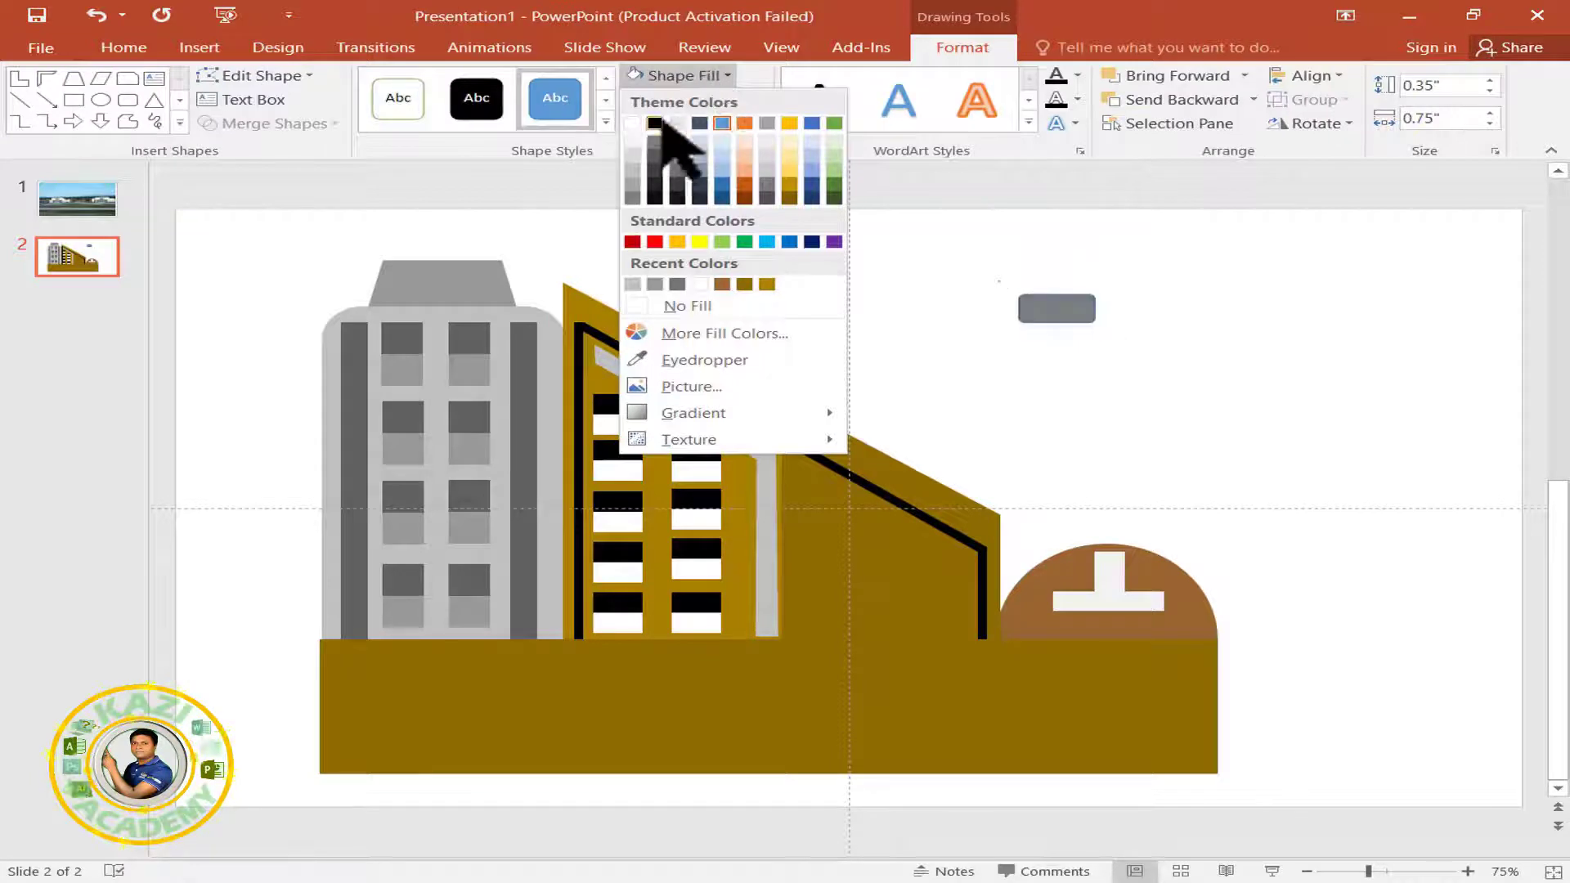
pyautogui.click(660, 124)
pyautogui.click(719, 100)
pyautogui.click(684, 333)
# - Stretch the black bar to slant just under the roof line, and shorten the bottom bar to a stub
pyautogui.moveTo(1055, 308)
pyautogui.mouseDown()
pyautogui.moveTo(834, 516)
pyautogui.moveTo(863, 462)
pyautogui.moveTo(842, 519)
pyautogui.moveTo(834, 495)
pyautogui.mouseUp()
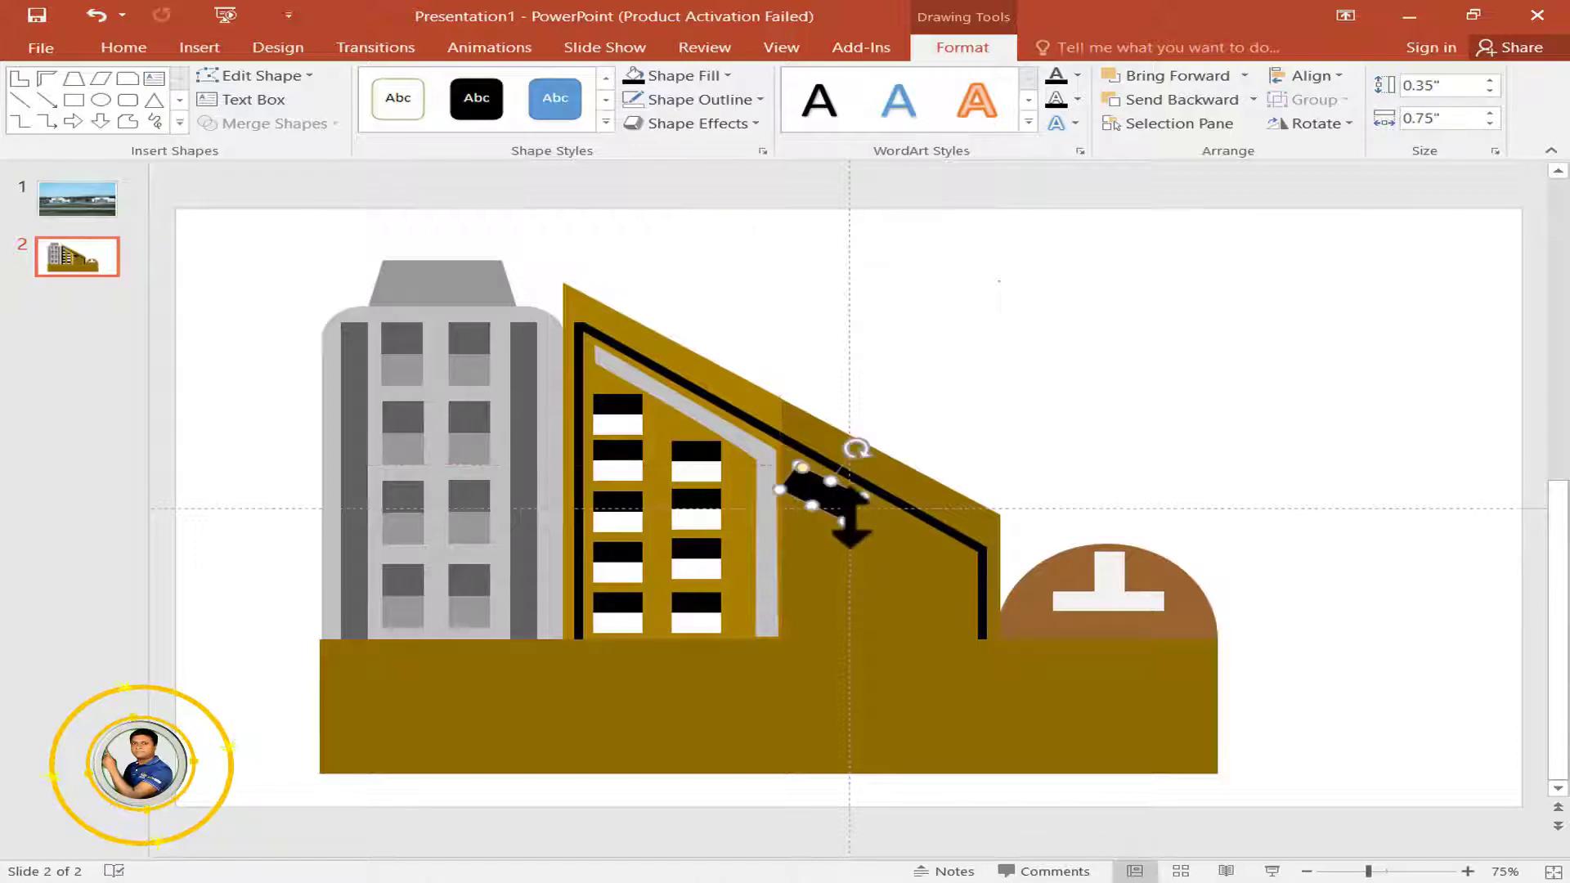
pyautogui.moveTo(849, 517)
pyautogui.mouseDown()
pyautogui.moveTo(929, 606)
pyautogui.moveTo(856, 552)
pyautogui.moveTo(858, 518)
pyautogui.moveTo(918, 491)
pyautogui.moveTo(918, 463)
pyautogui.mouseUp()
pyautogui.moveTo(953, 585); pyautogui.dragTo(959, 576)
pyautogui.moveTo(753, 466)
pyautogui.mouseDown()
pyautogui.moveTo(833, 491)
pyautogui.moveTo(859, 565)
pyautogui.moveTo(841, 609)
pyautogui.moveTo(822, 605)
pyautogui.moveTo(832, 659)
pyautogui.mouseUp()
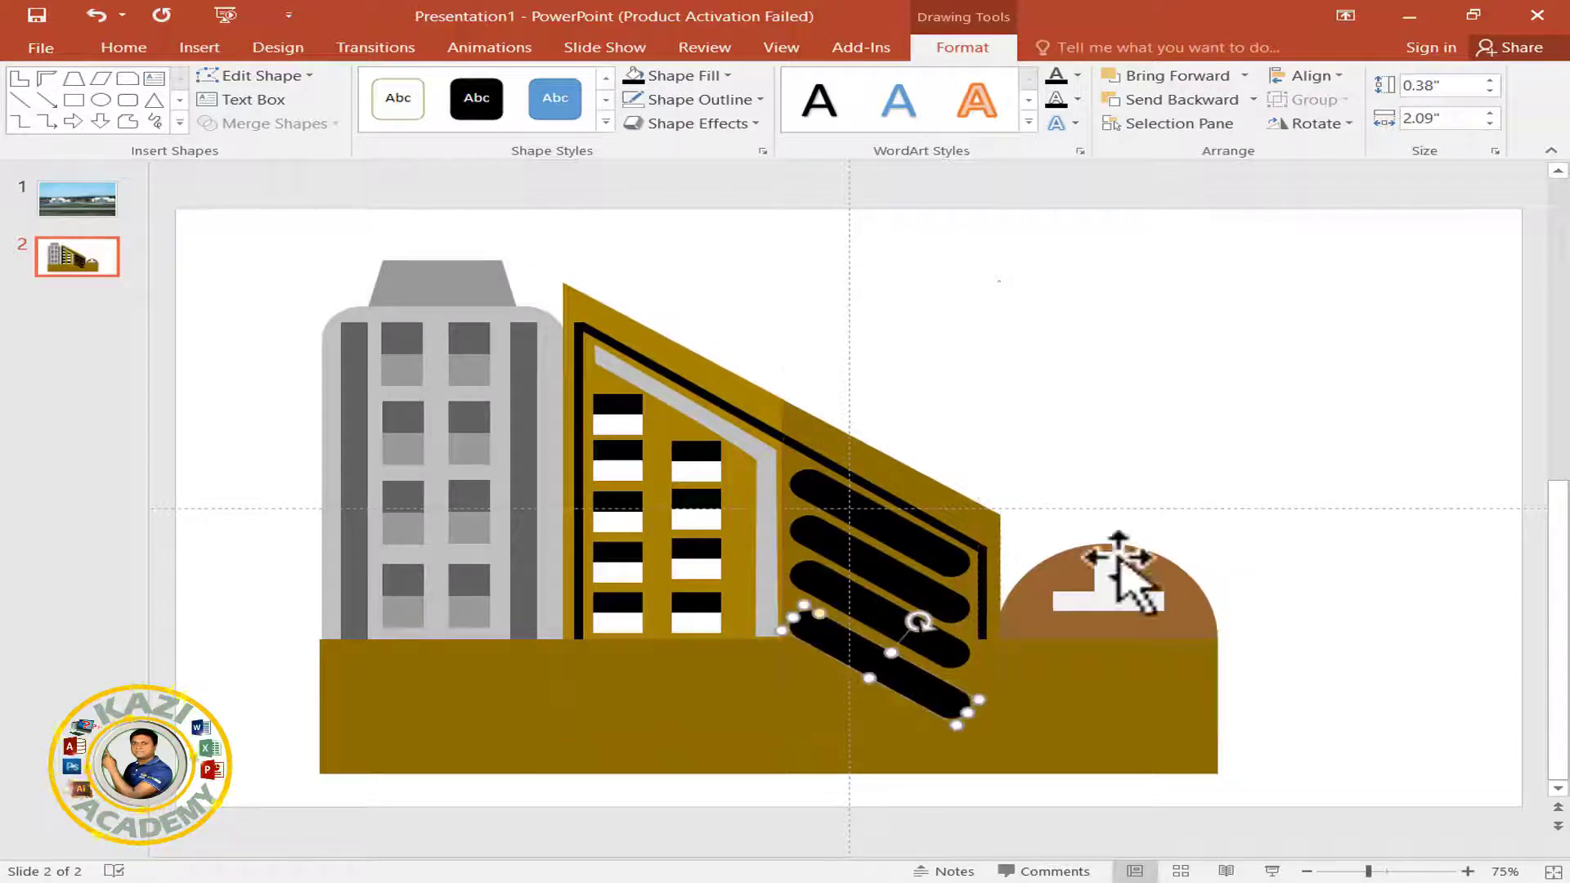
pyautogui.click(1490, 122)
pyautogui.moveTo(908, 674); pyautogui.dragTo(900, 624)
pyautogui.write('0.4')
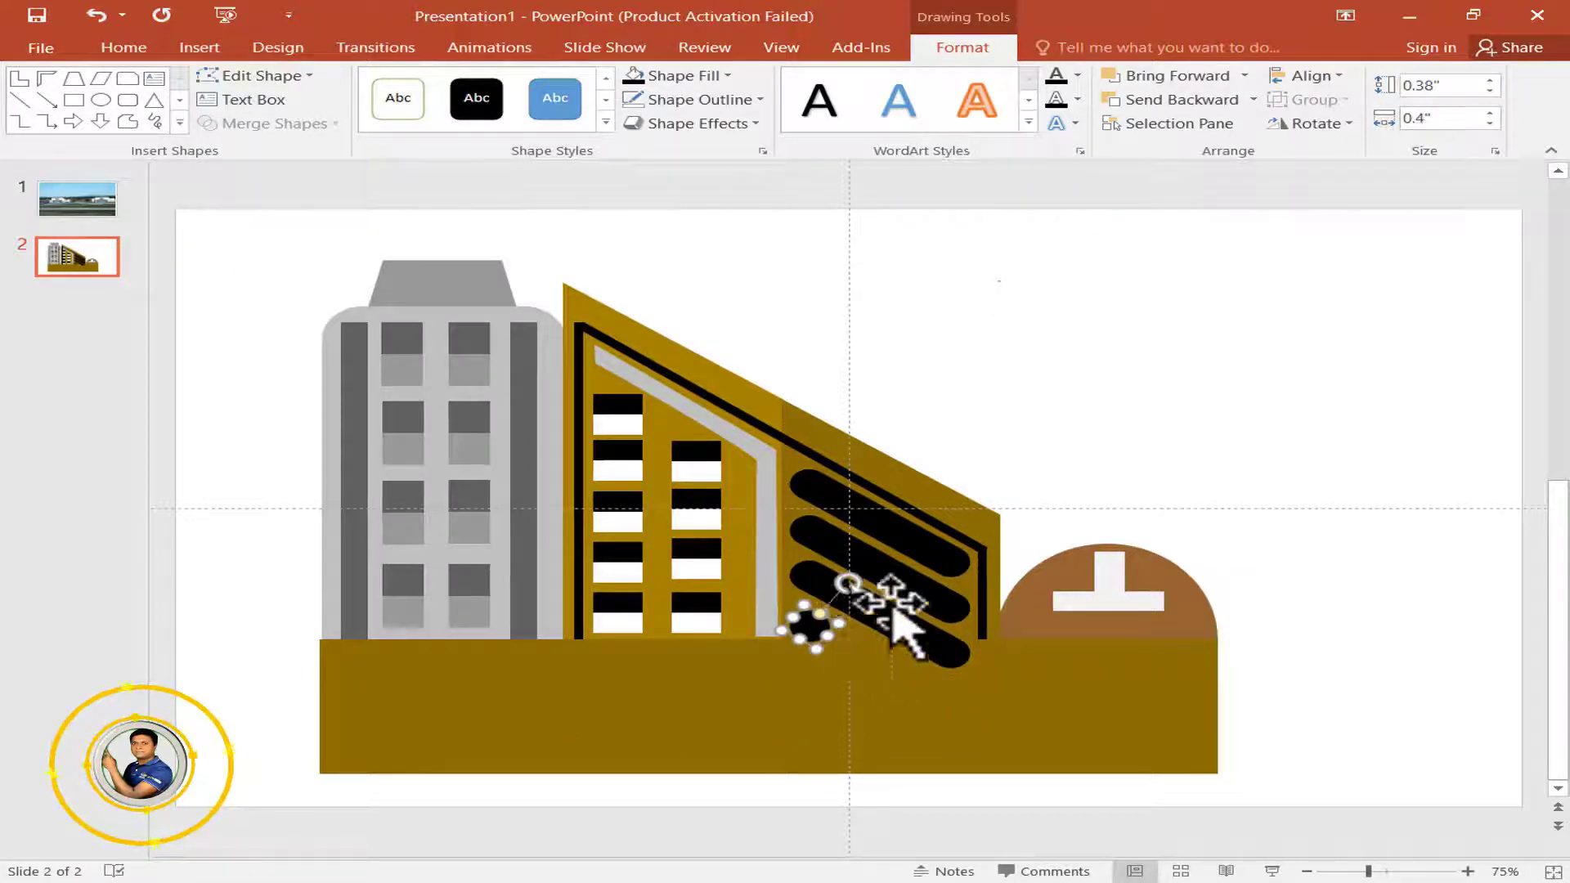
pyautogui.click(1489, 122)
# - Draw a rectangle and set it on the grey tower's rooftop
pyautogui.click(1390, 315)
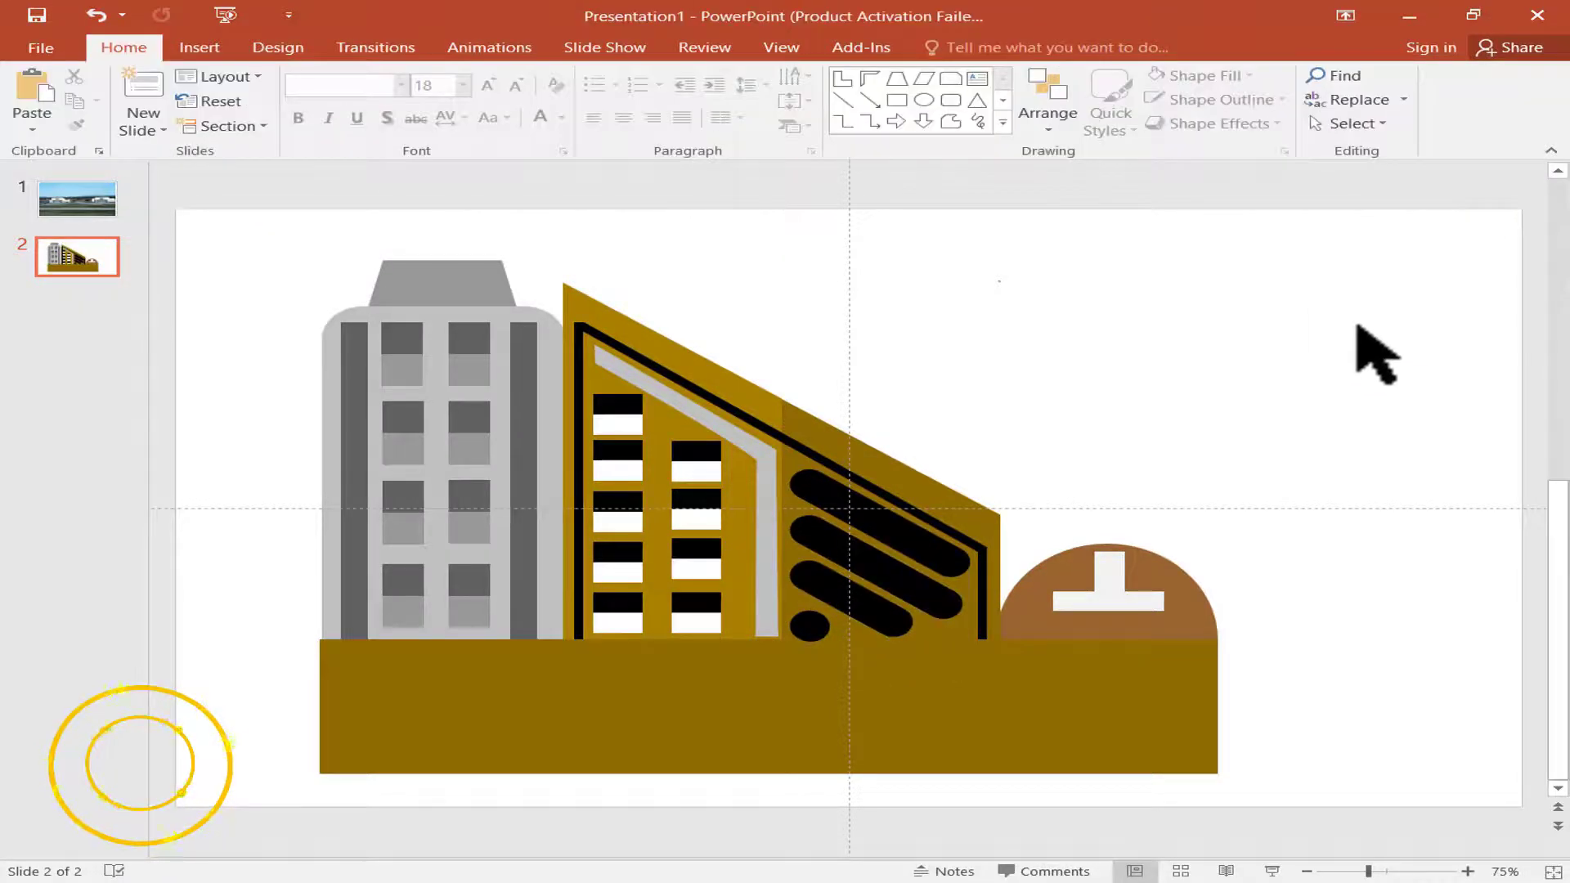
pyautogui.click(438, 274)
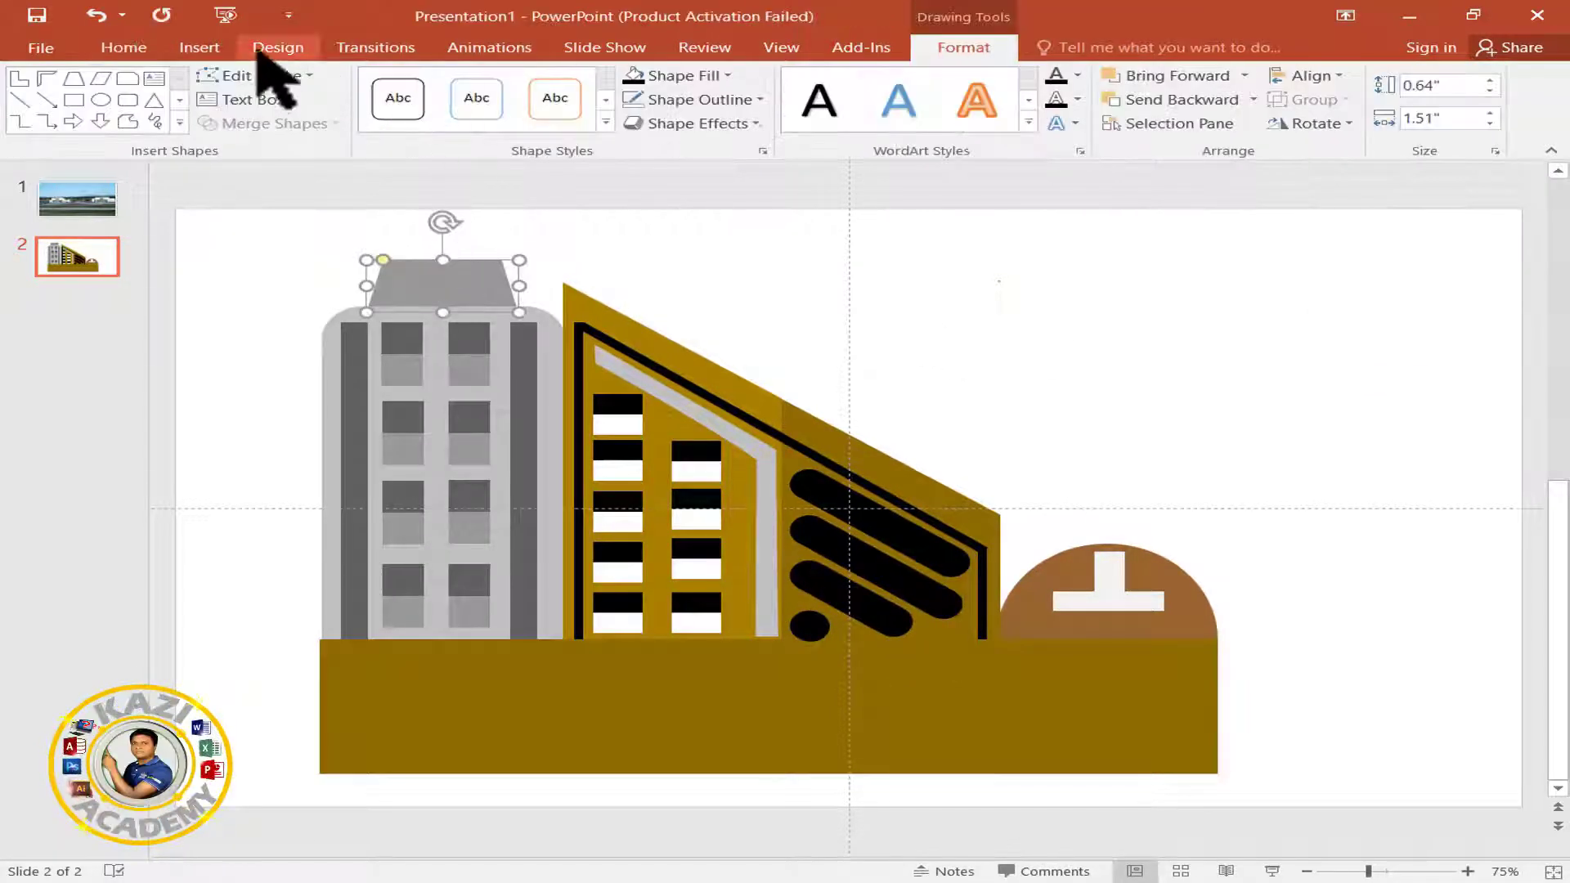
pyautogui.click(200, 46)
pyautogui.click(389, 98)
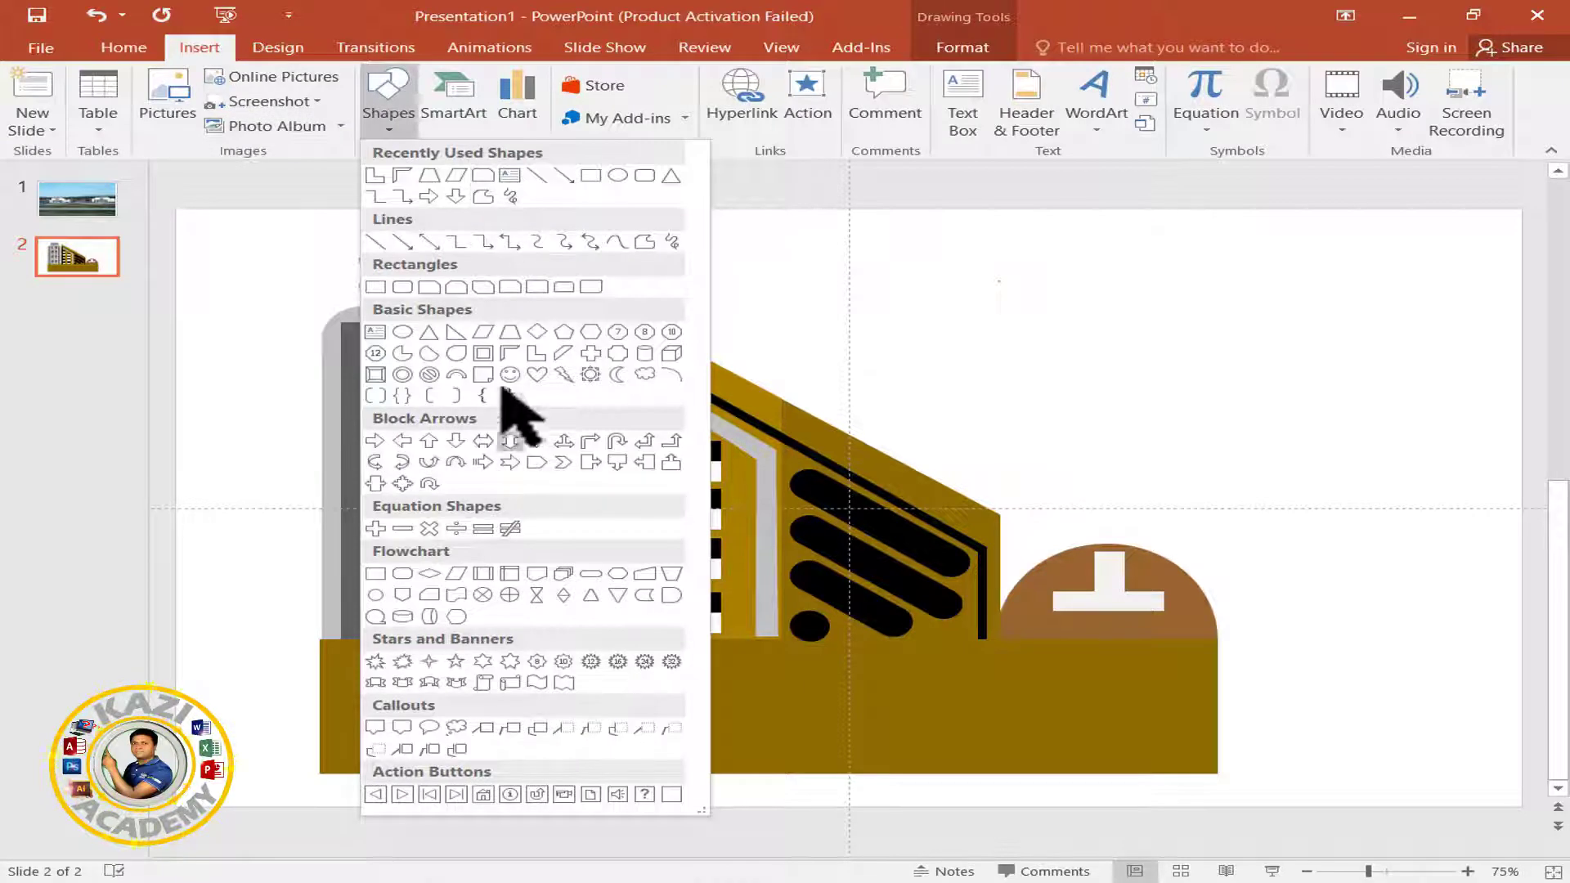
pyautogui.click(485, 353)
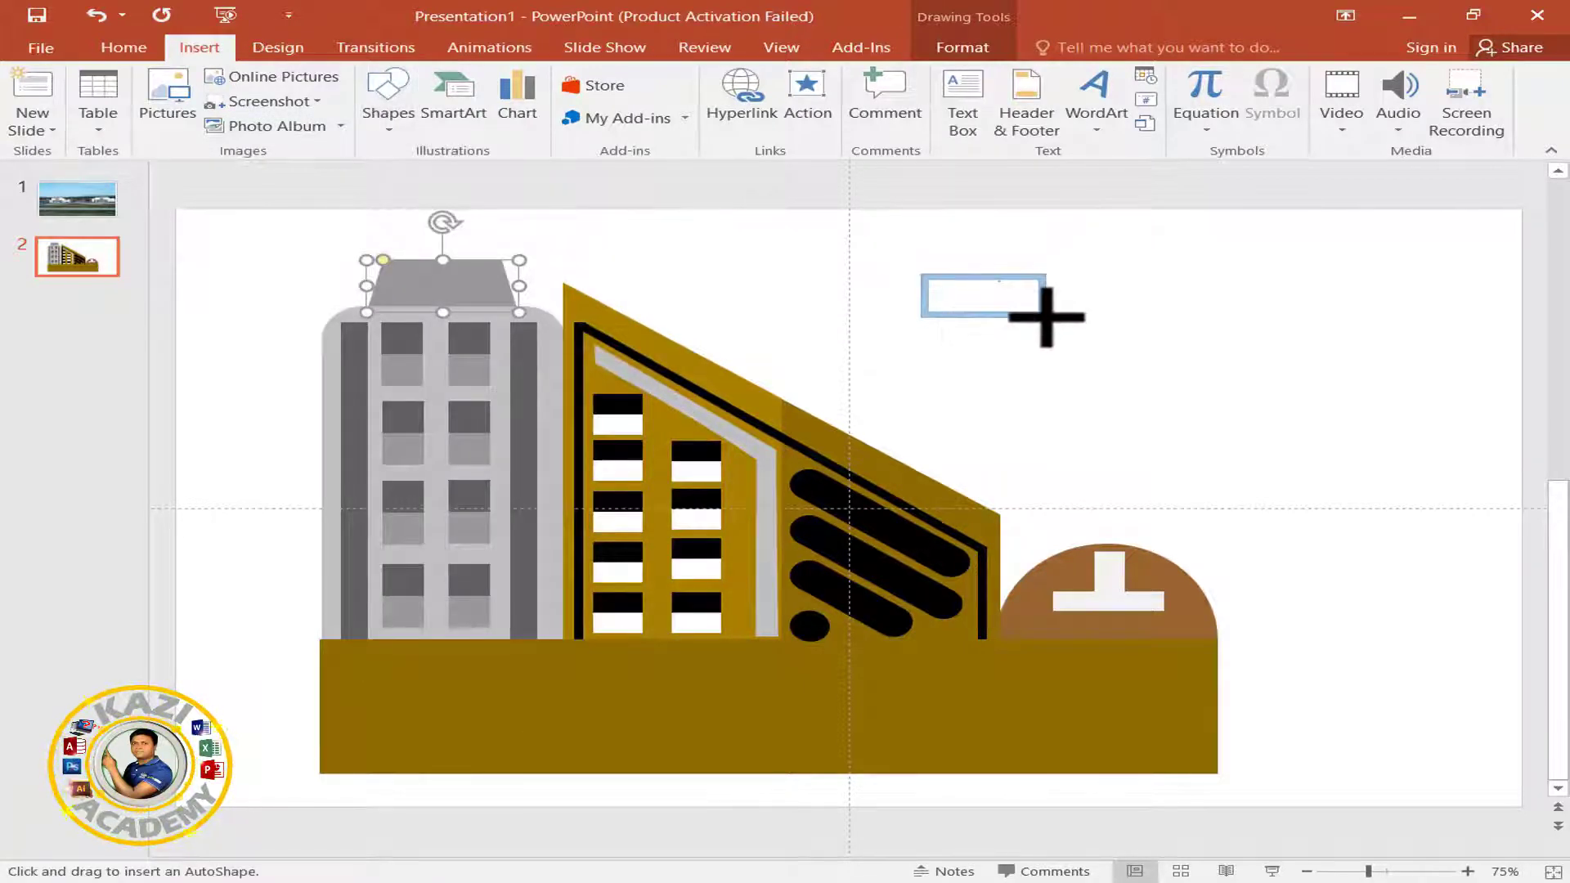
pyautogui.moveTo(1018, 296); pyautogui.dragTo(474, 262)
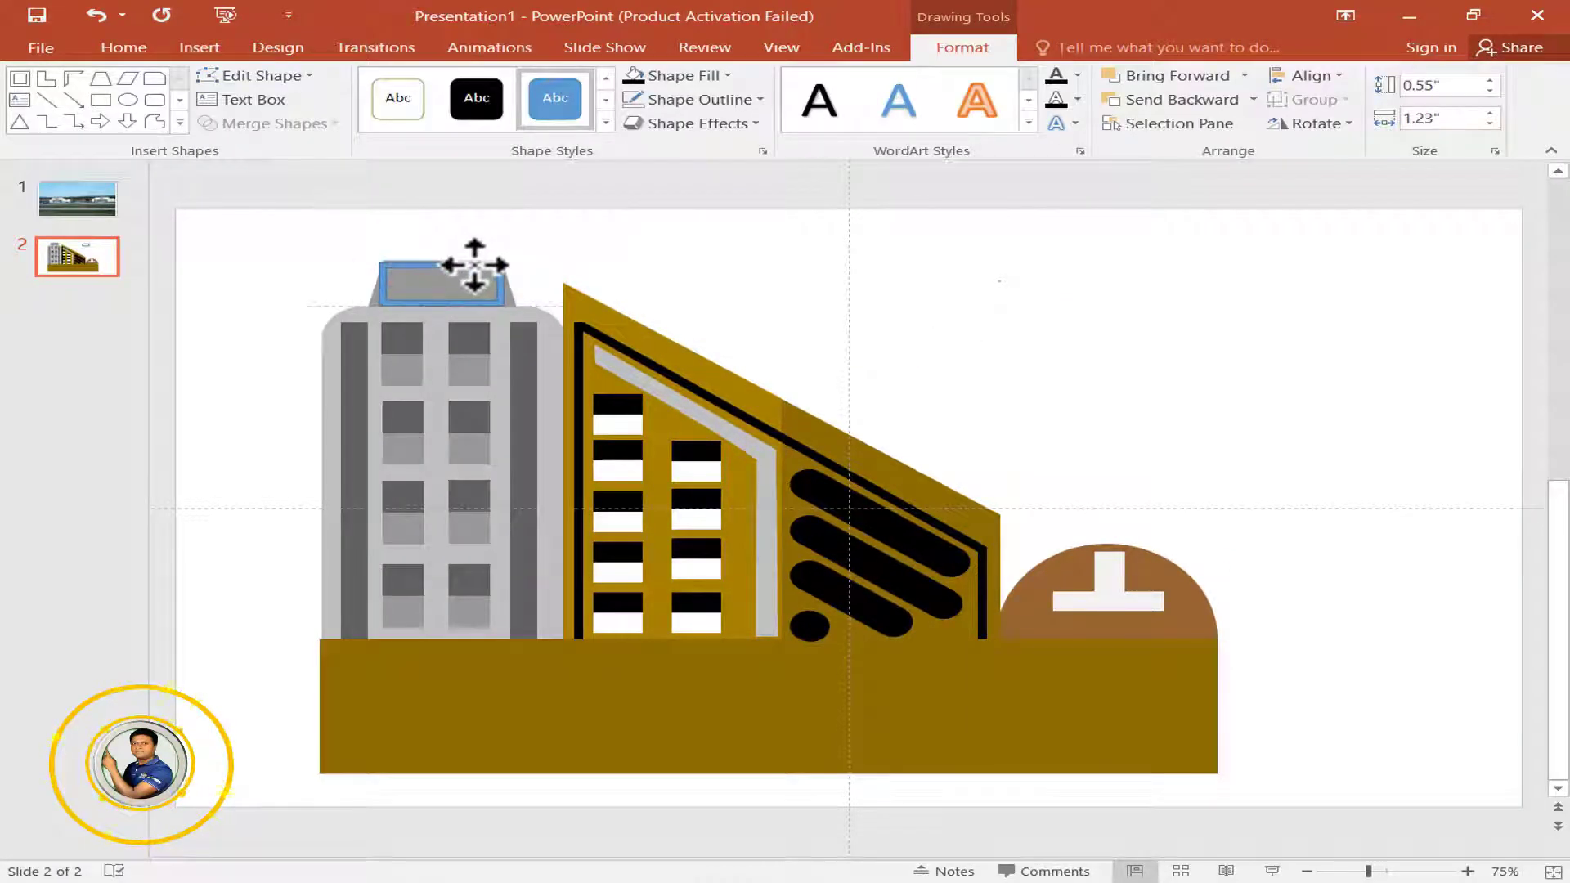
pyautogui.click(708, 266)
# - Group the grey tower's shapes, send it to back, and shift it right against the gold building
pyautogui.moveTo(276, 226); pyautogui.dragTo(564, 669)
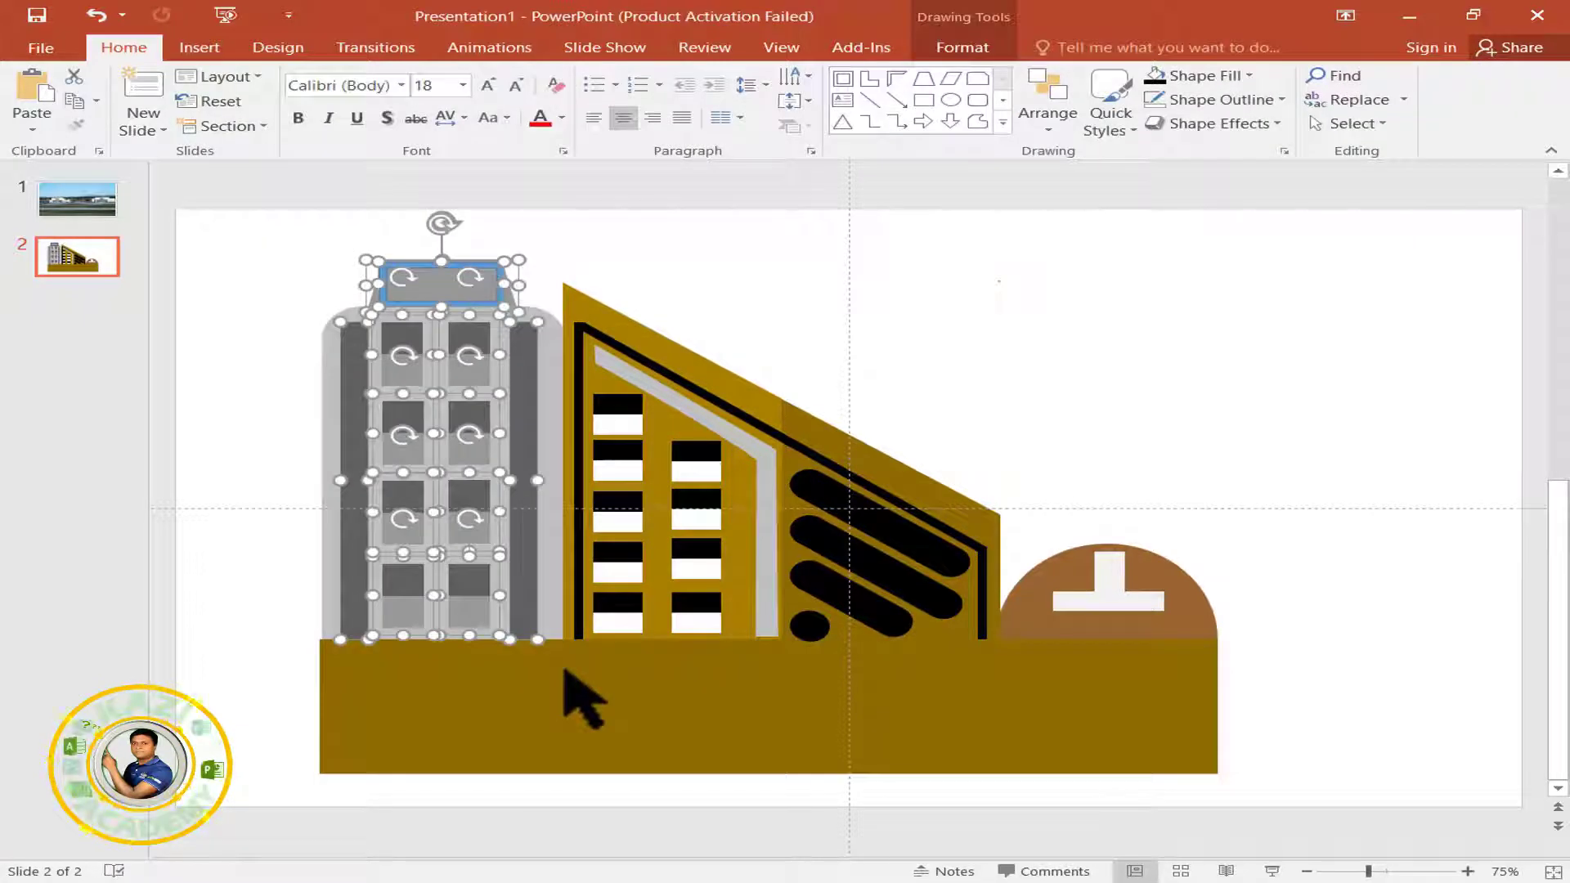
pyautogui.hotkey('ctrl', 'g')
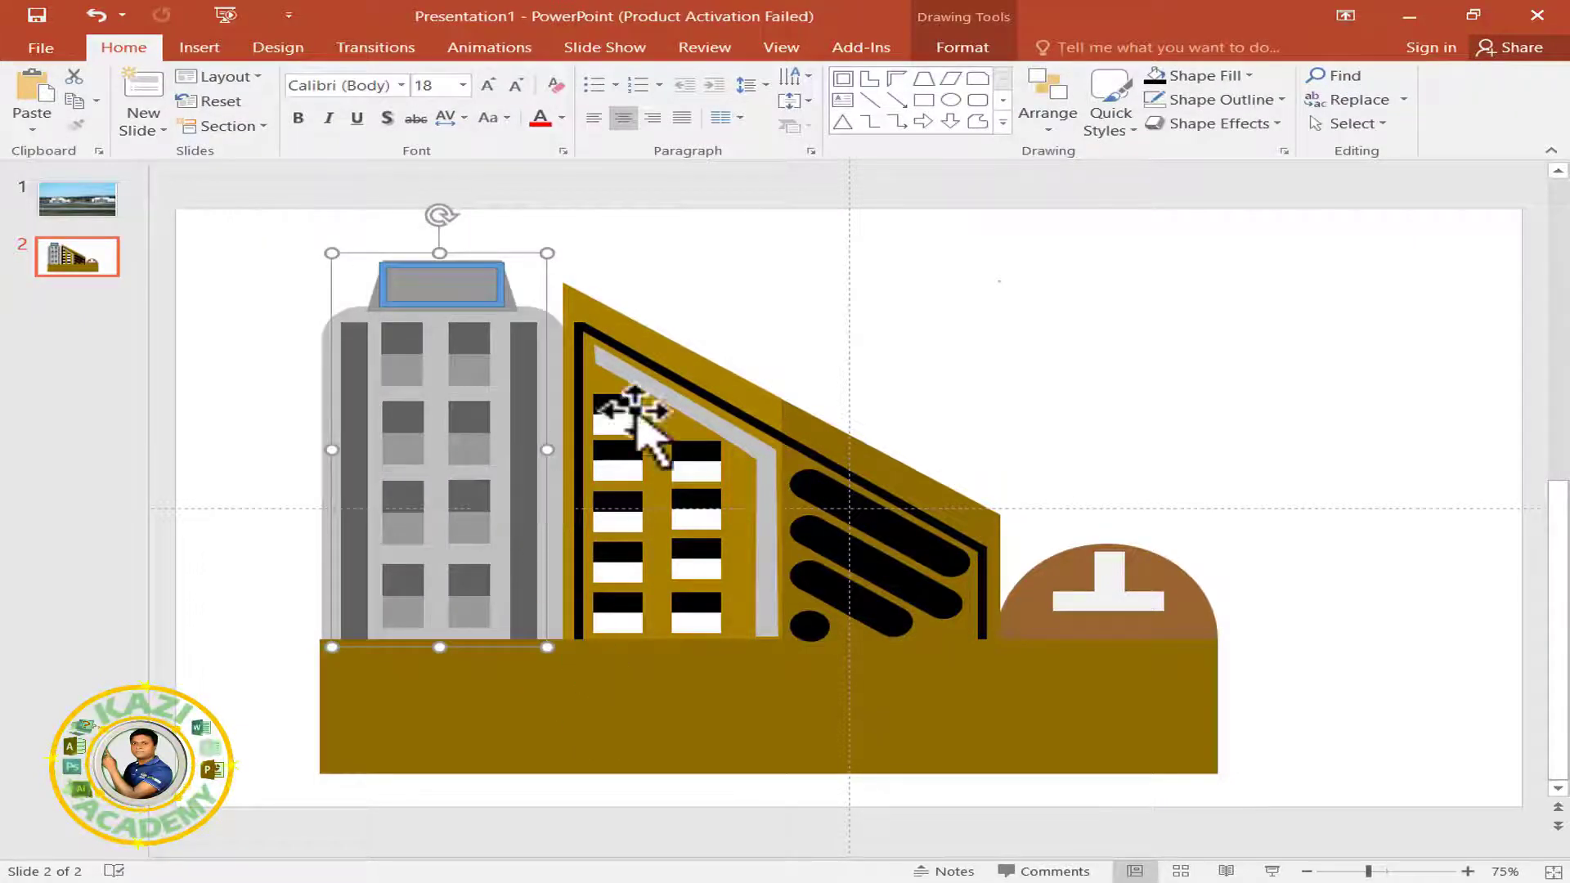
pyautogui.moveTo(557, 223)
pyautogui.mouseDown()
pyautogui.moveTo(984, 641)
pyautogui.moveTo(1005, 645)
pyautogui.mouseUp()
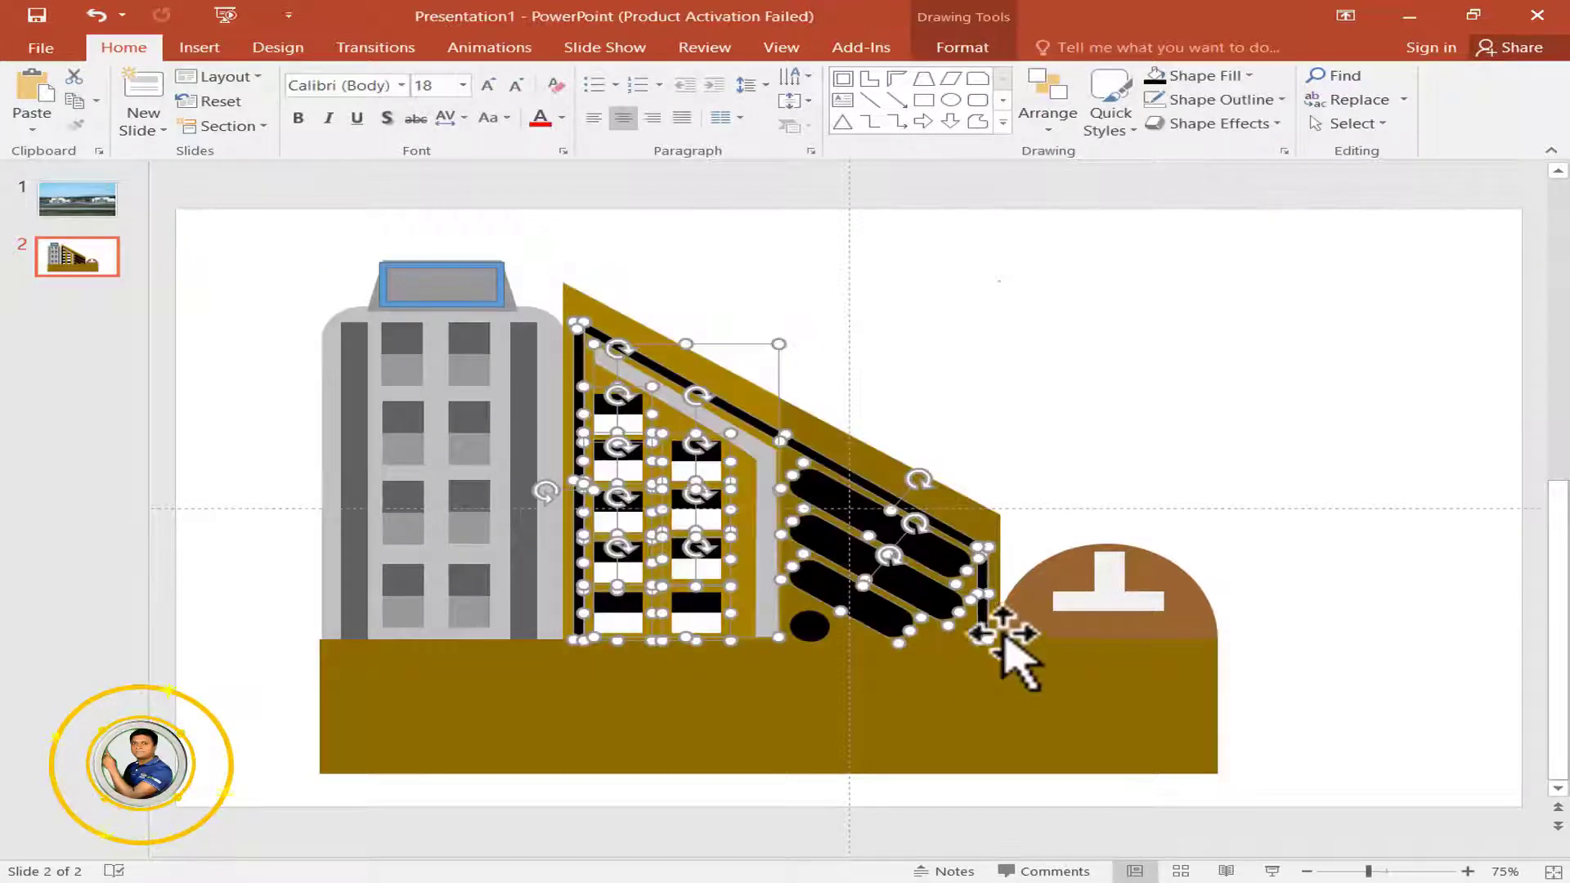
pyautogui.keyDown('shift'); pyautogui.click(837, 440); pyautogui.keyUp('shift')
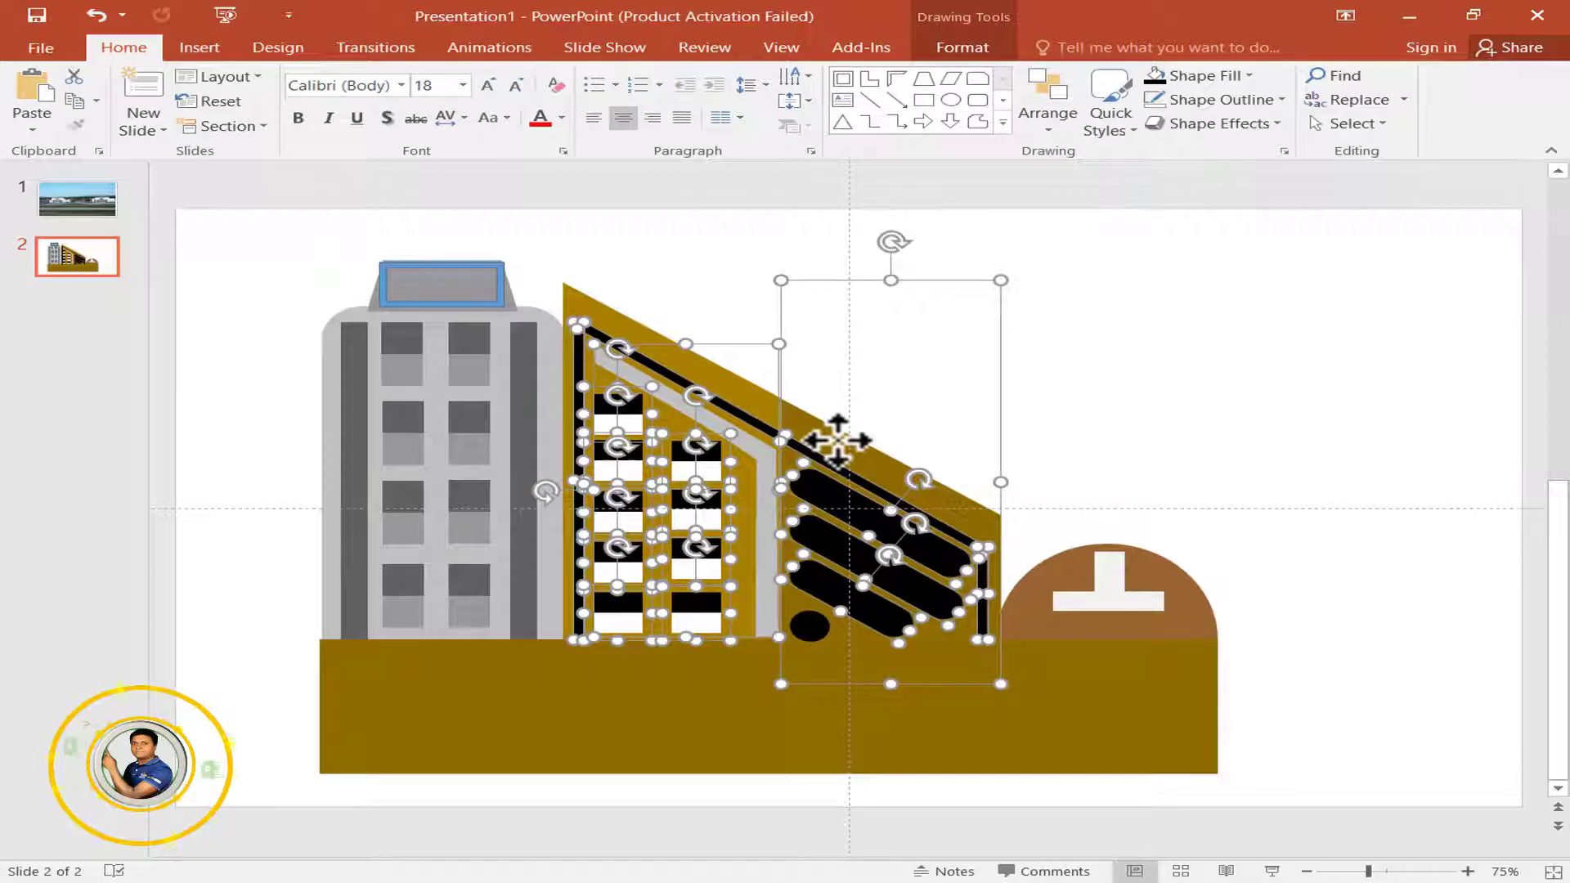
pyautogui.click(837, 441)
pyautogui.click(379, 361)
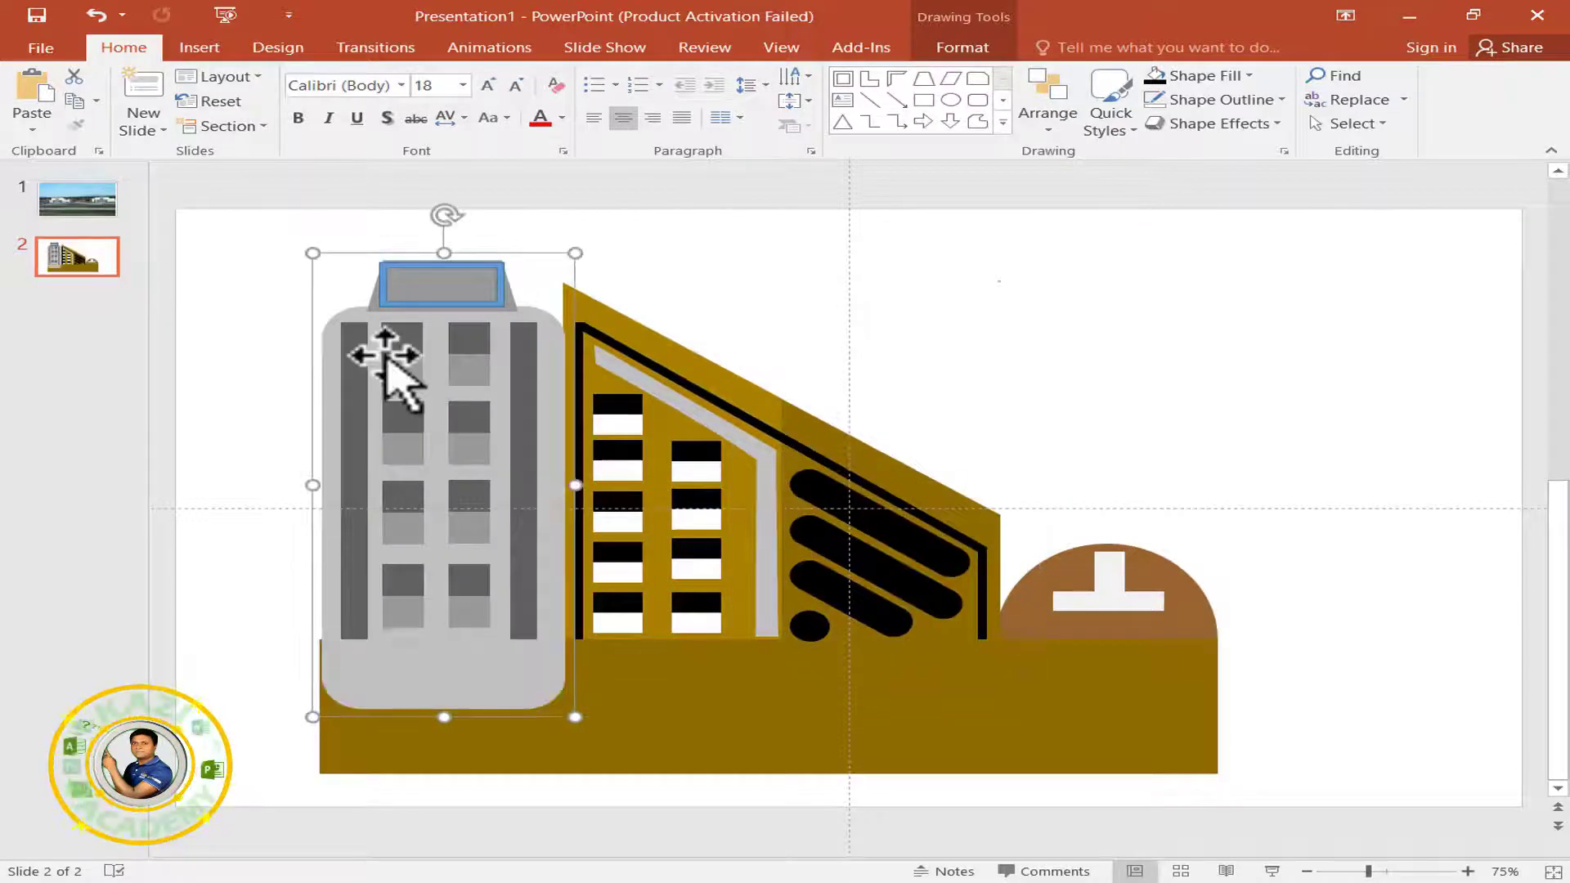
pyautogui.rightClick(384, 356)
pyautogui.click(475, 534)
pyautogui.moveTo(449, 458); pyautogui.dragTo(507, 457)
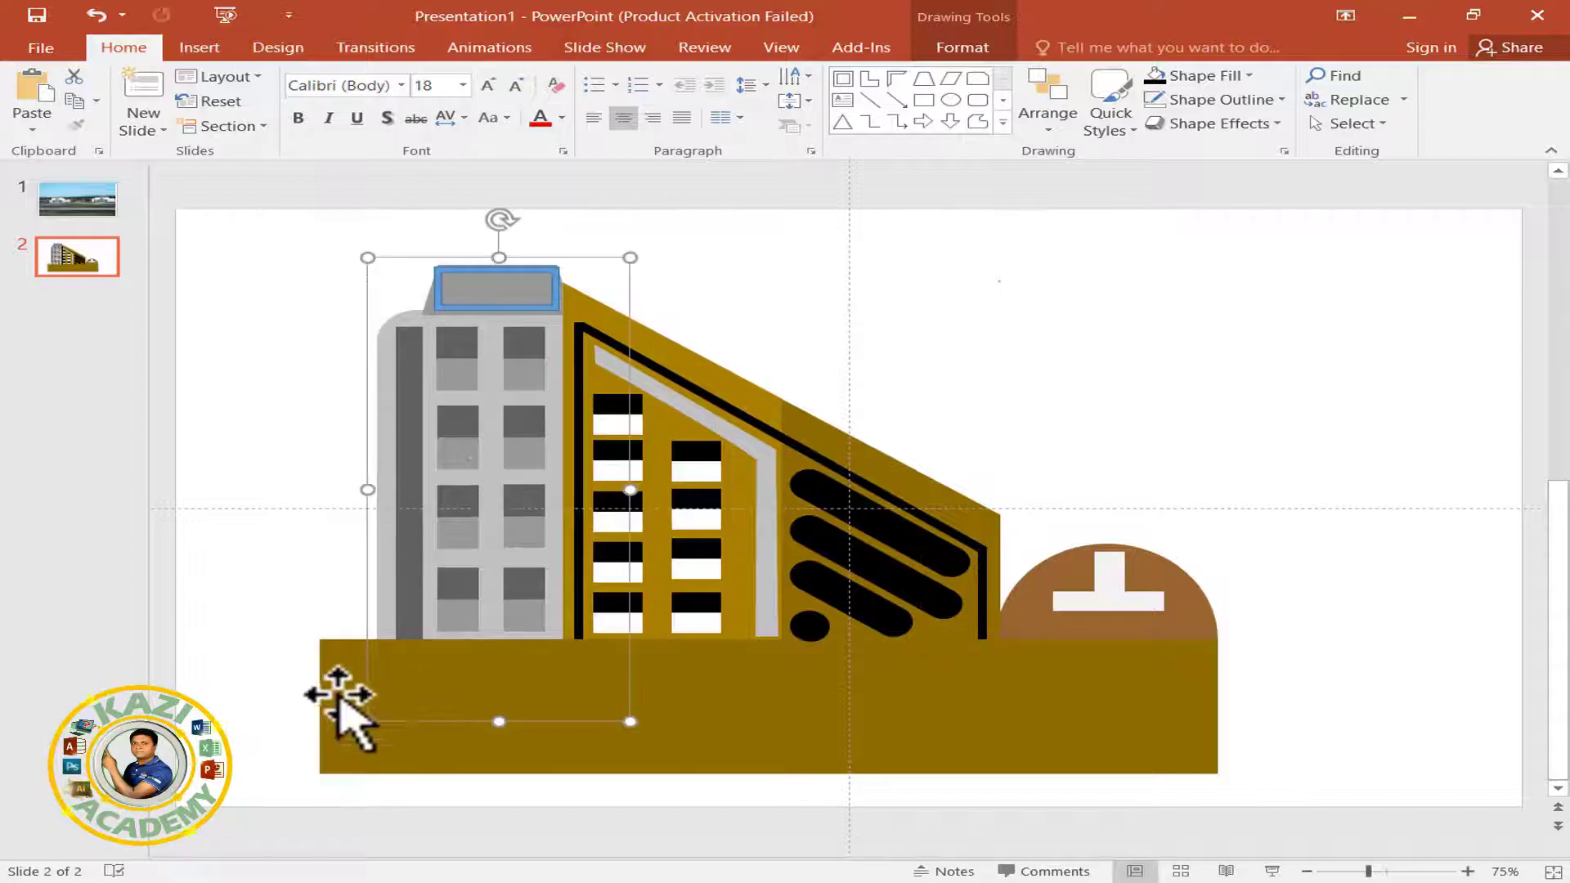
# - Trim the gold base bar's left edge inward to begin at the tower
pyautogui.click(334, 691)
pyautogui.moveTo(321, 705); pyautogui.dragTo(376, 702)
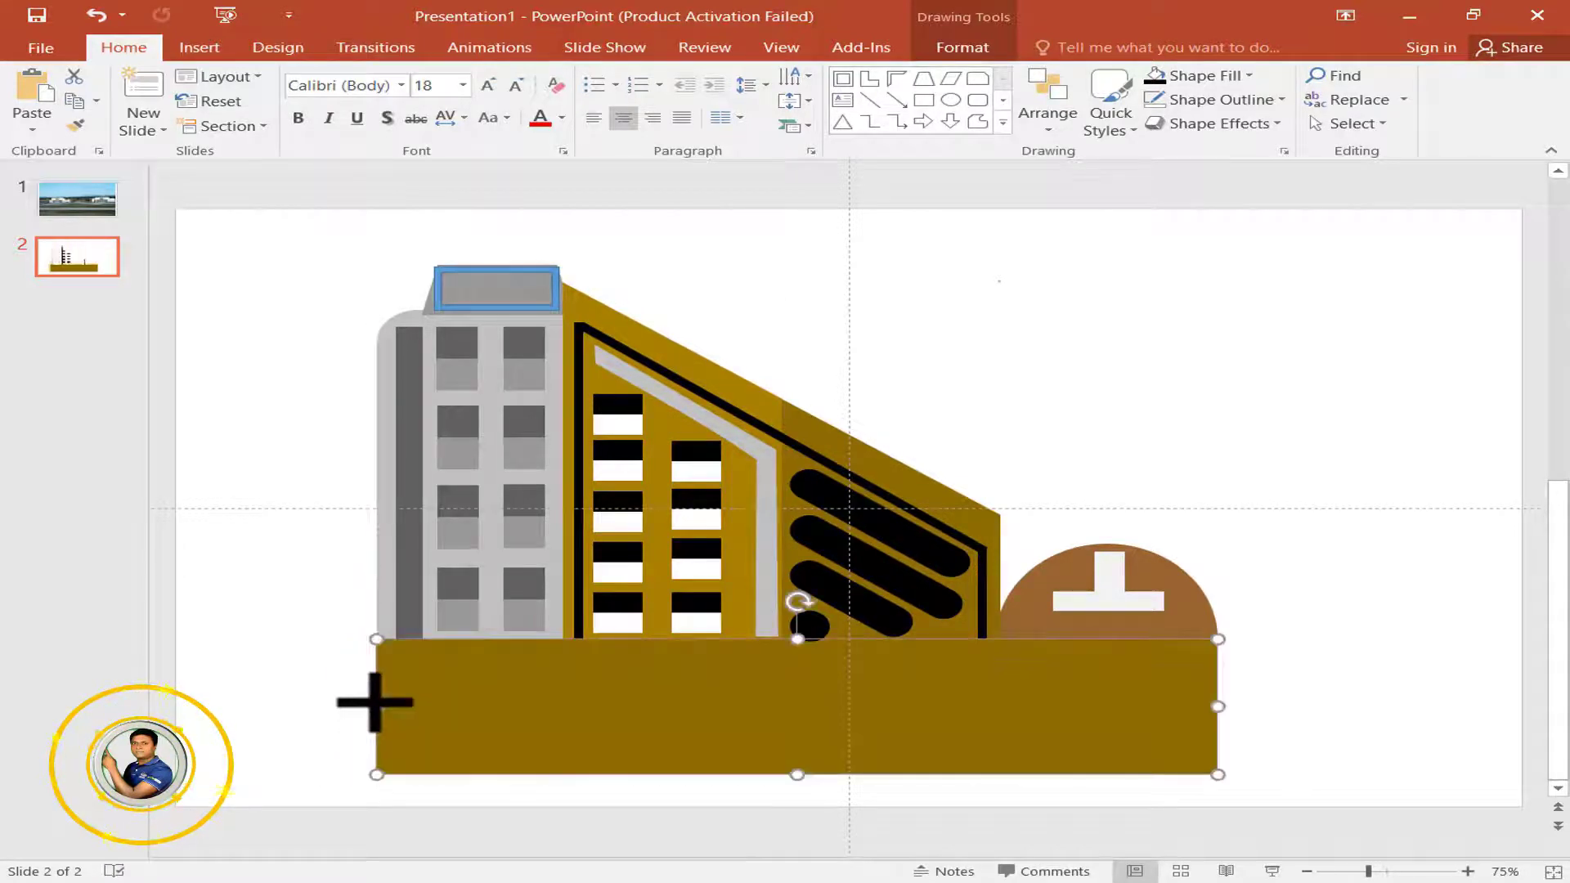
pyautogui.click(1191, 260)
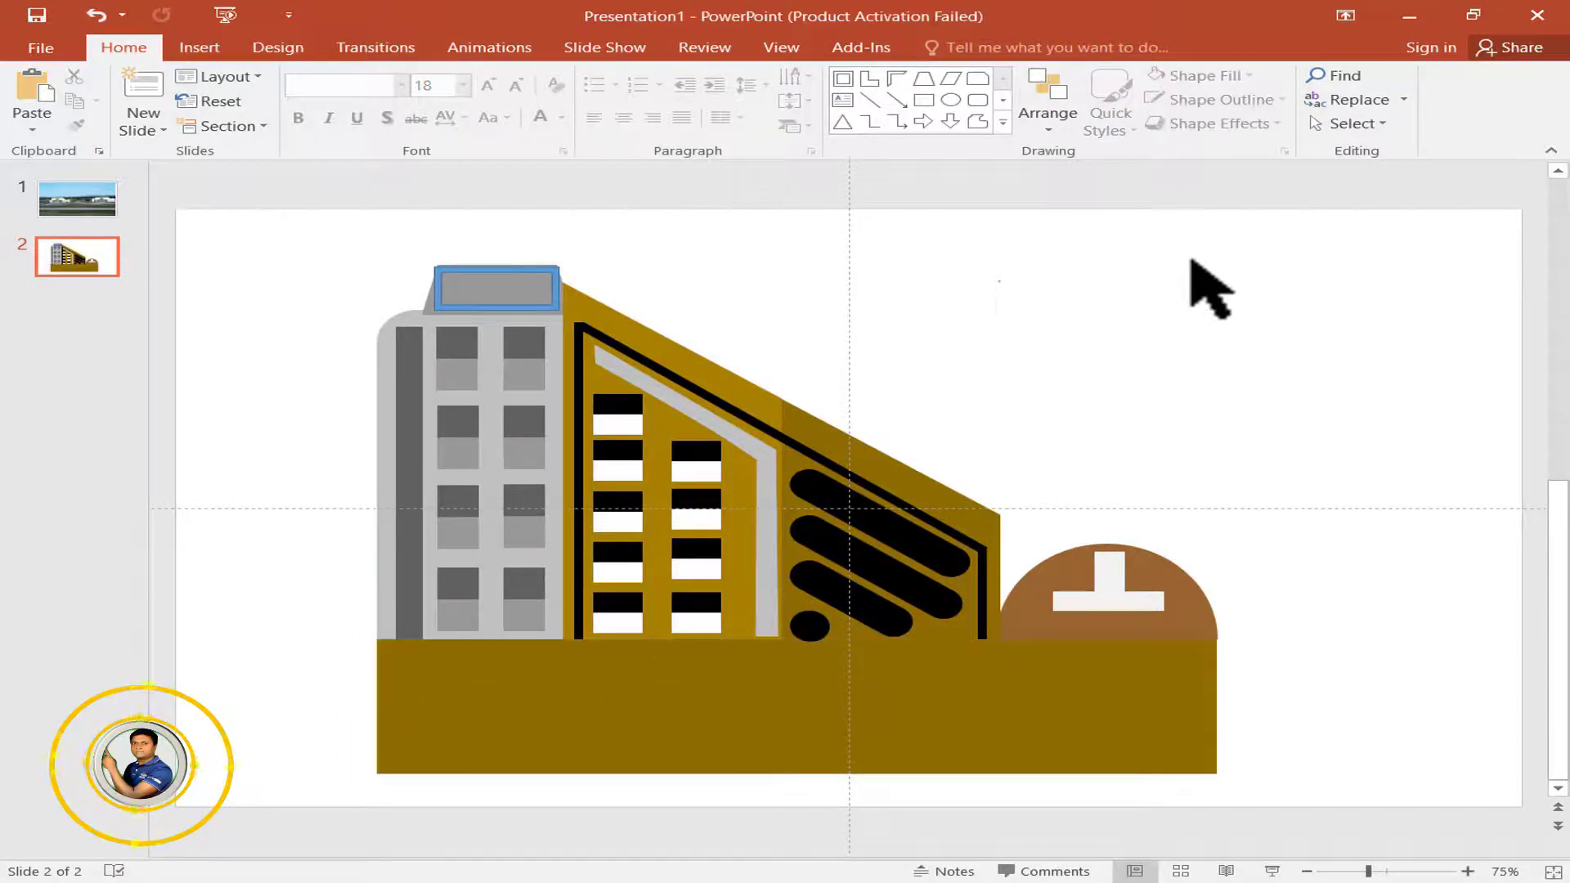
# - Draw a tall snip-corner rectangle left of the grey tower and fill it with Parchment texture
pyautogui.click(200, 46)
pyautogui.click(385, 106)
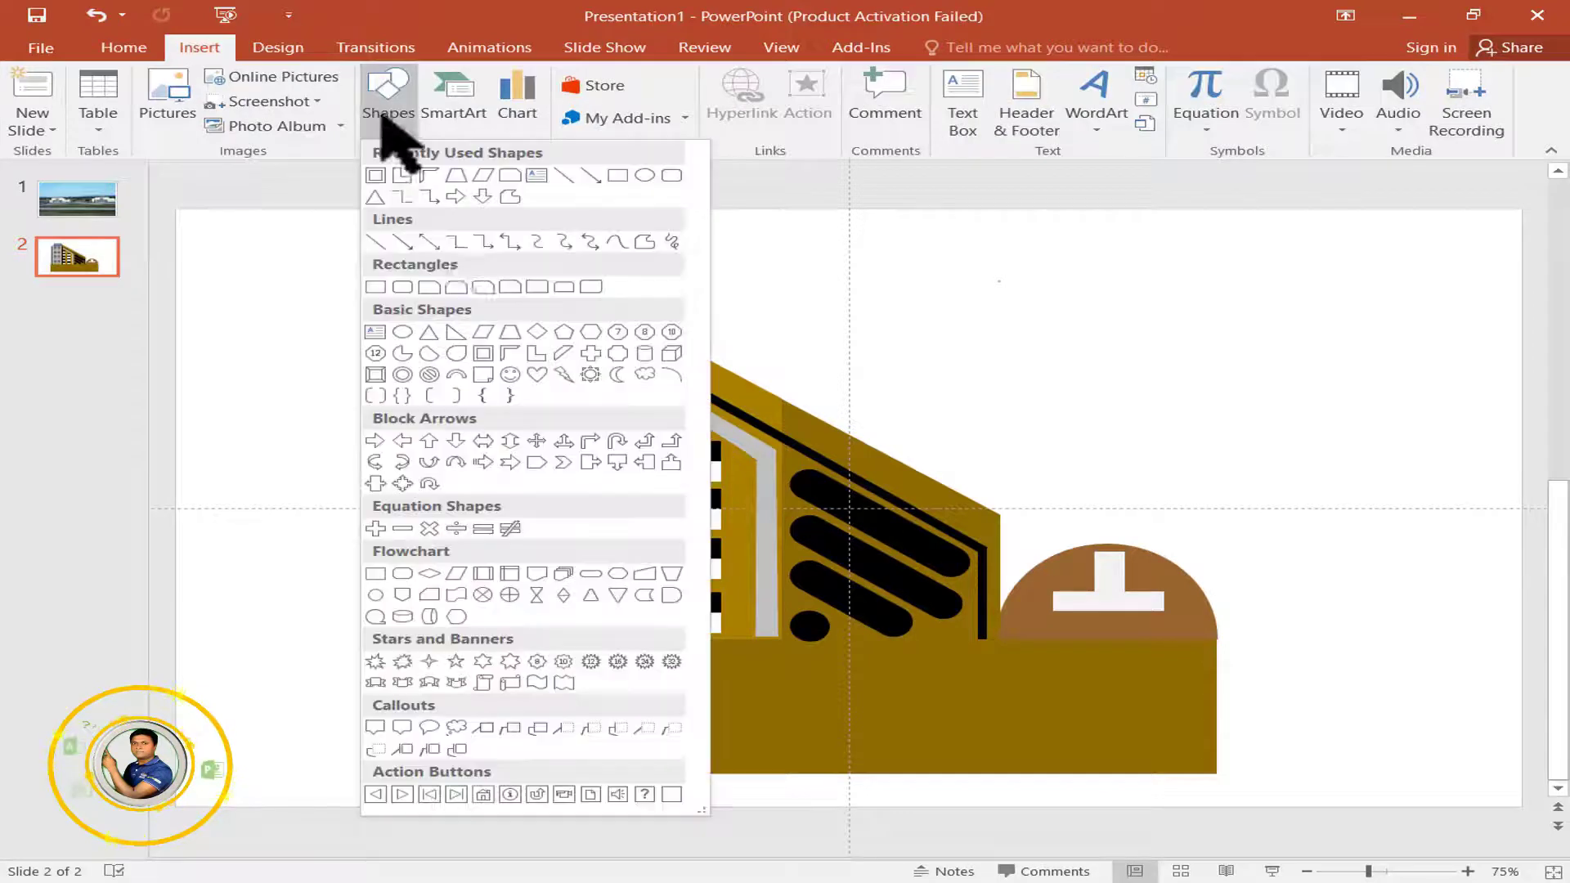
pyautogui.click(455, 196)
pyautogui.moveTo(1096, 262); pyautogui.dragTo(1262, 508)
pyautogui.moveTo(1142, 421)
pyautogui.mouseDown()
pyautogui.moveTo(387, 508)
pyautogui.moveTo(337, 693)
pyautogui.mouseUp()
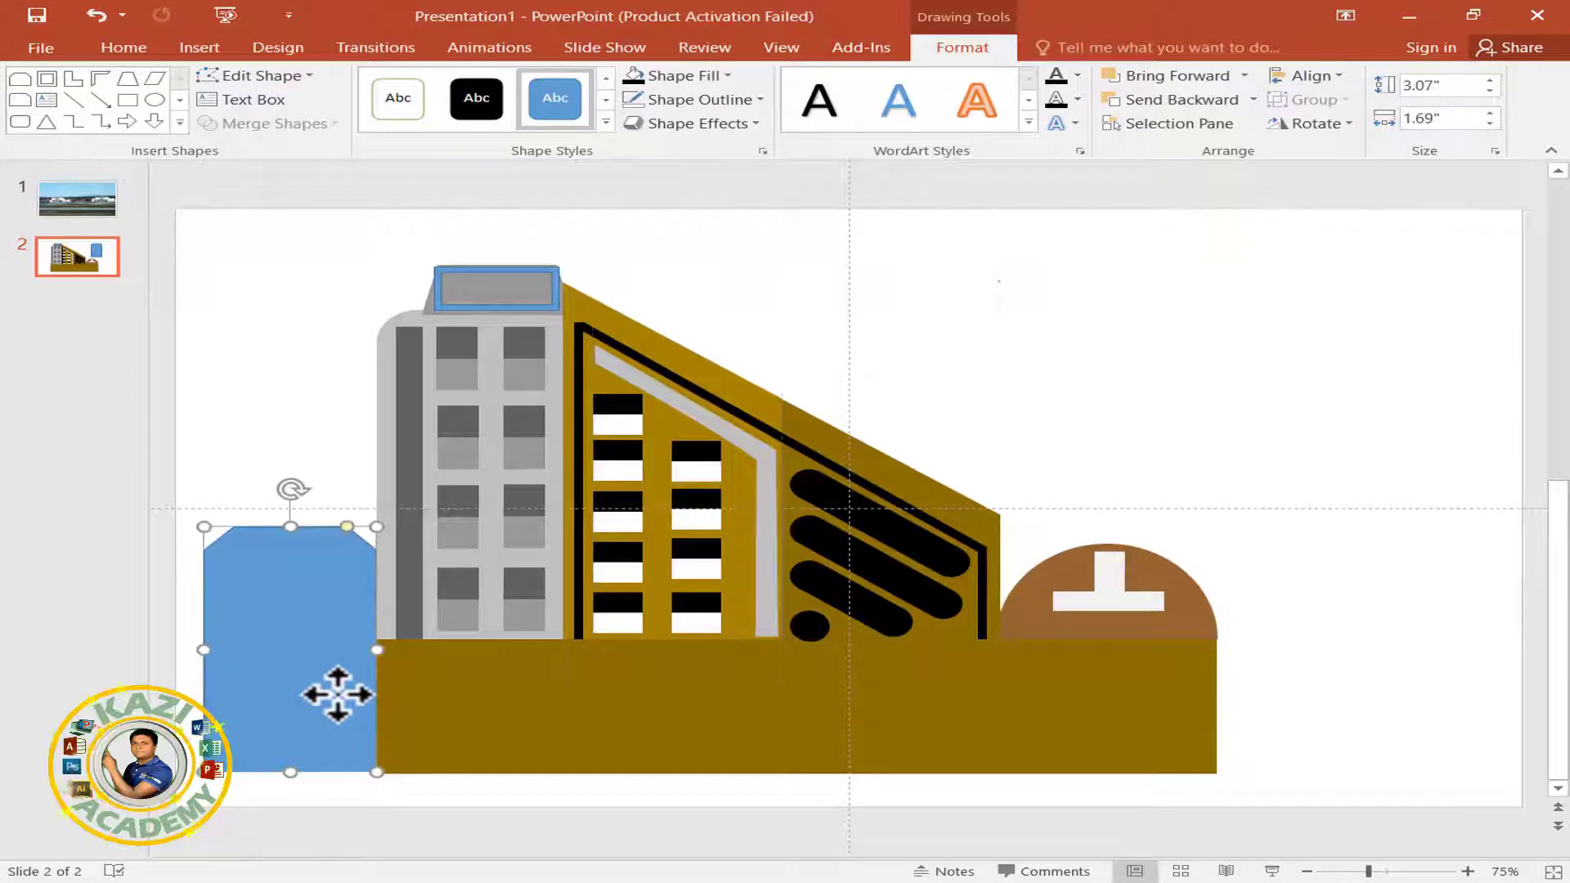
pyautogui.moveTo(301, 532); pyautogui.dragTo(299, 423)
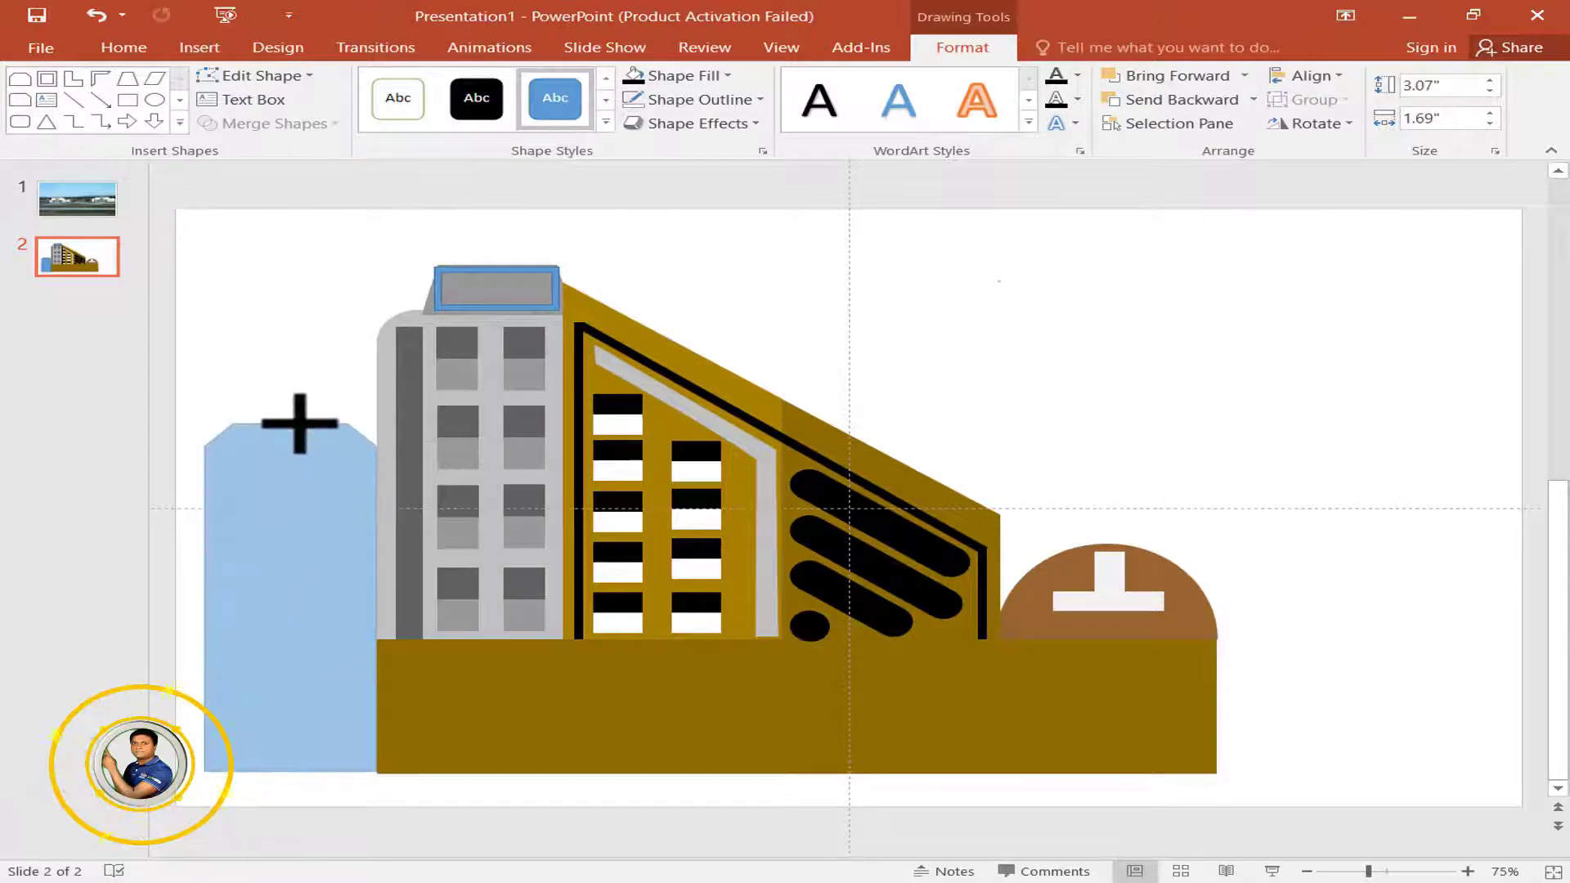
pyautogui.click(736, 99)
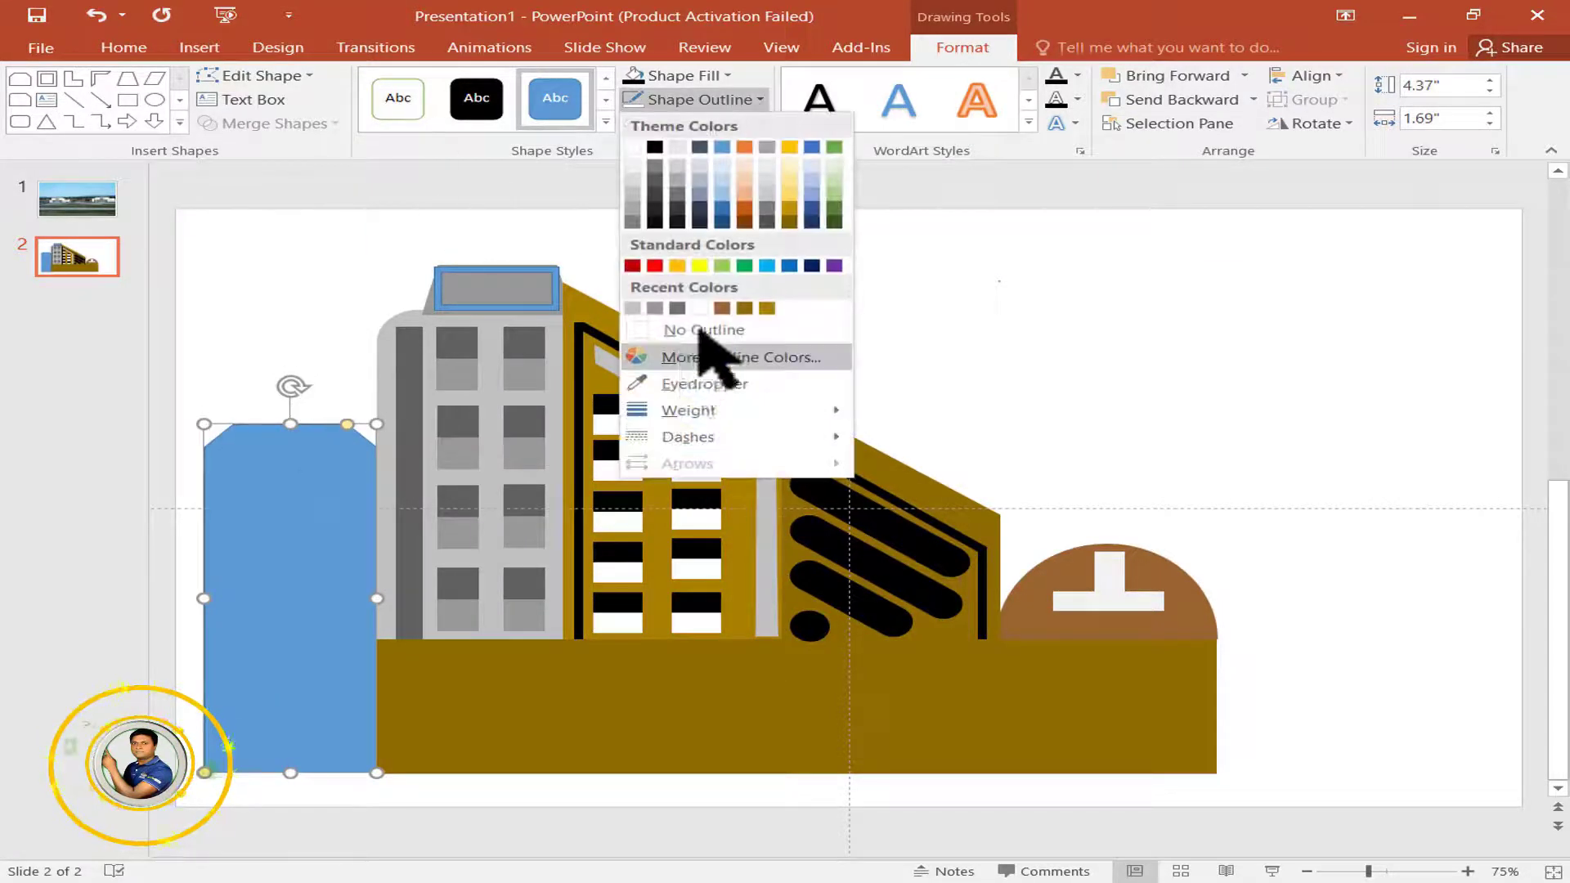
pyautogui.click(700, 329)
pyautogui.click(728, 75)
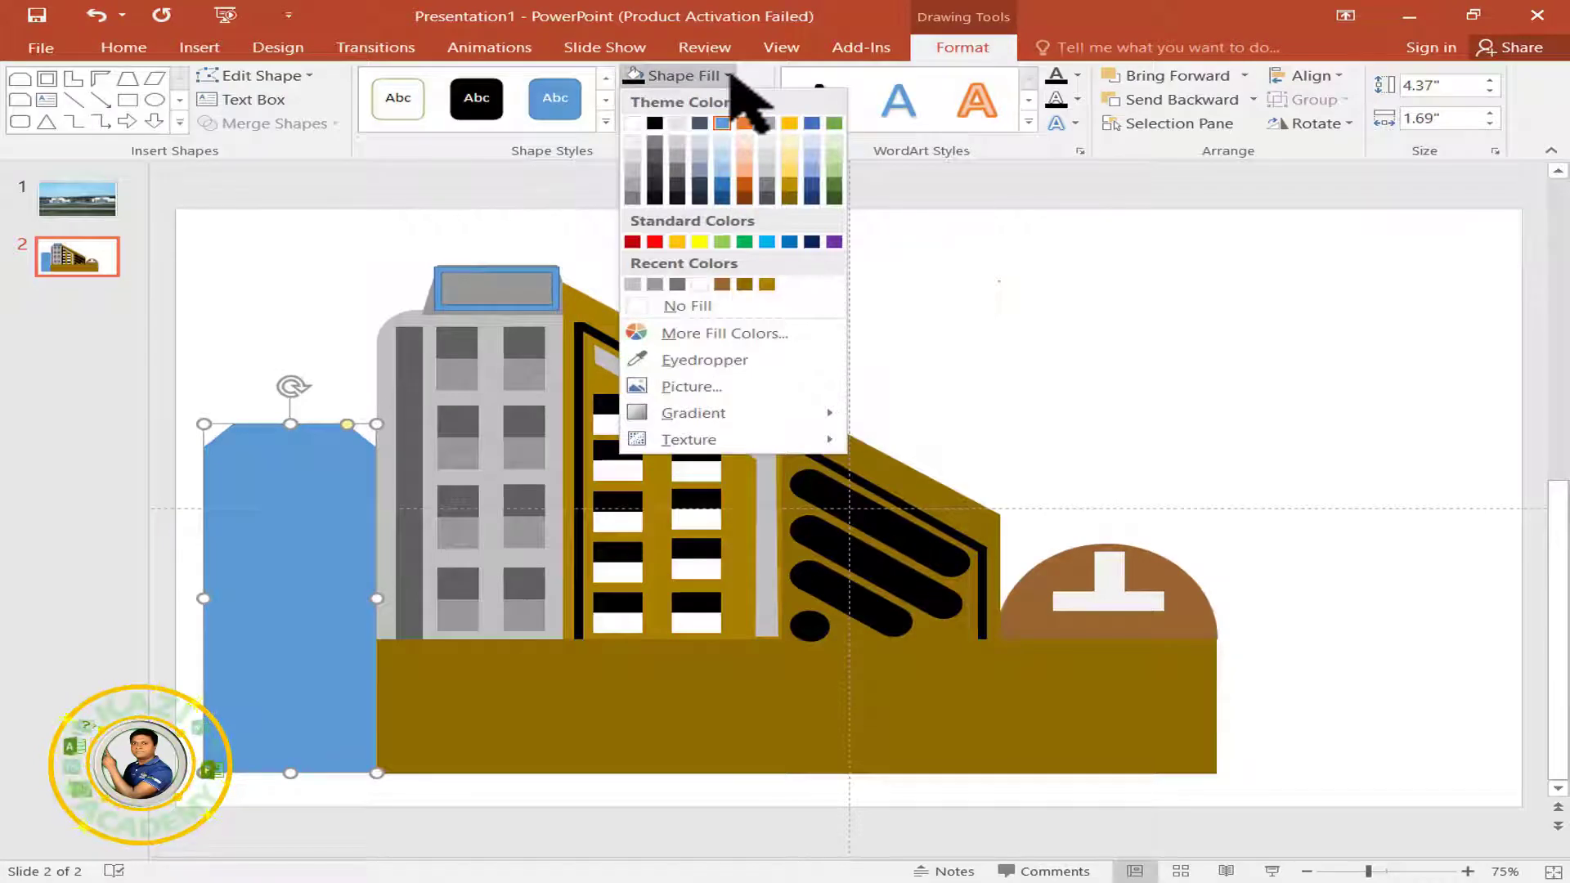
pyautogui.moveTo(688, 439)
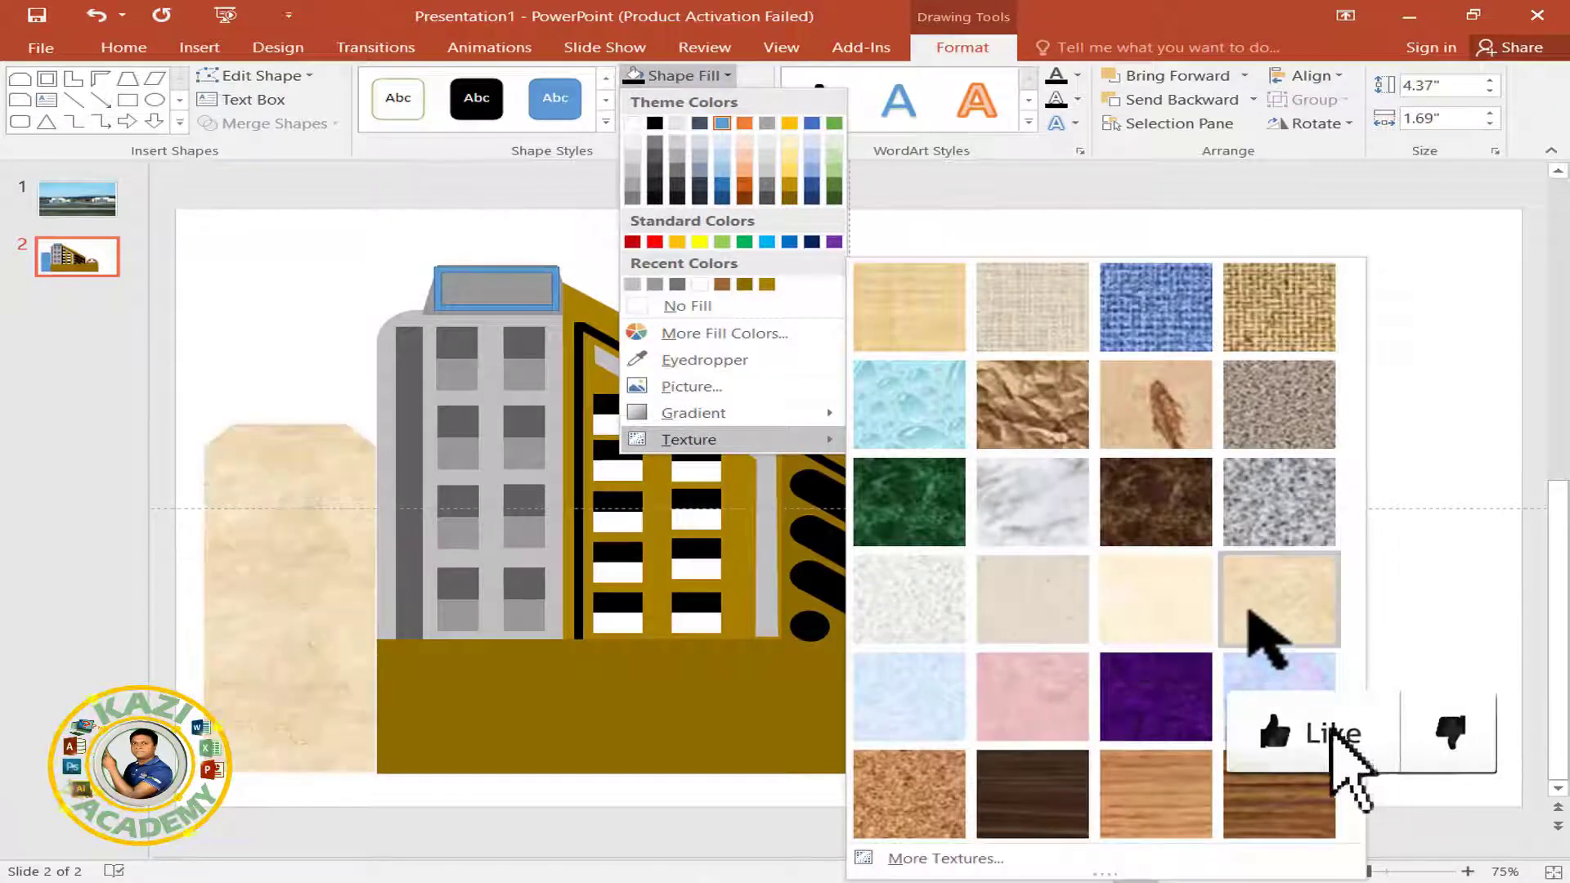
pyautogui.click(1255, 628)
# - Add a thin rectangle strip down the beige building's middle with a dark grey preset style
pyautogui.click(196, 49)
pyautogui.click(391, 102)
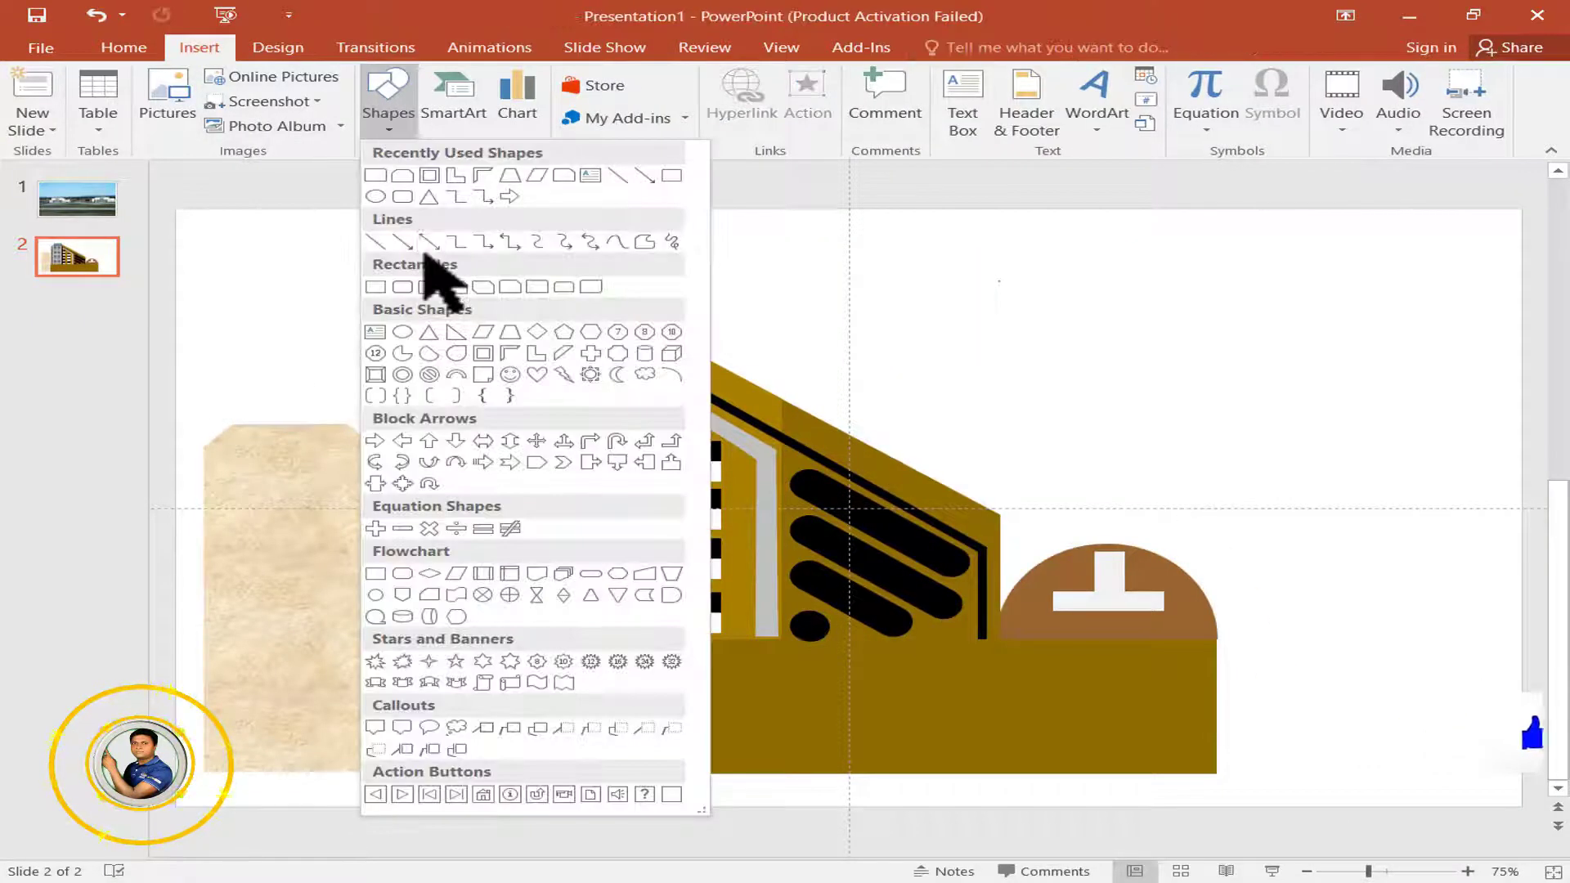
pyautogui.click(375, 286)
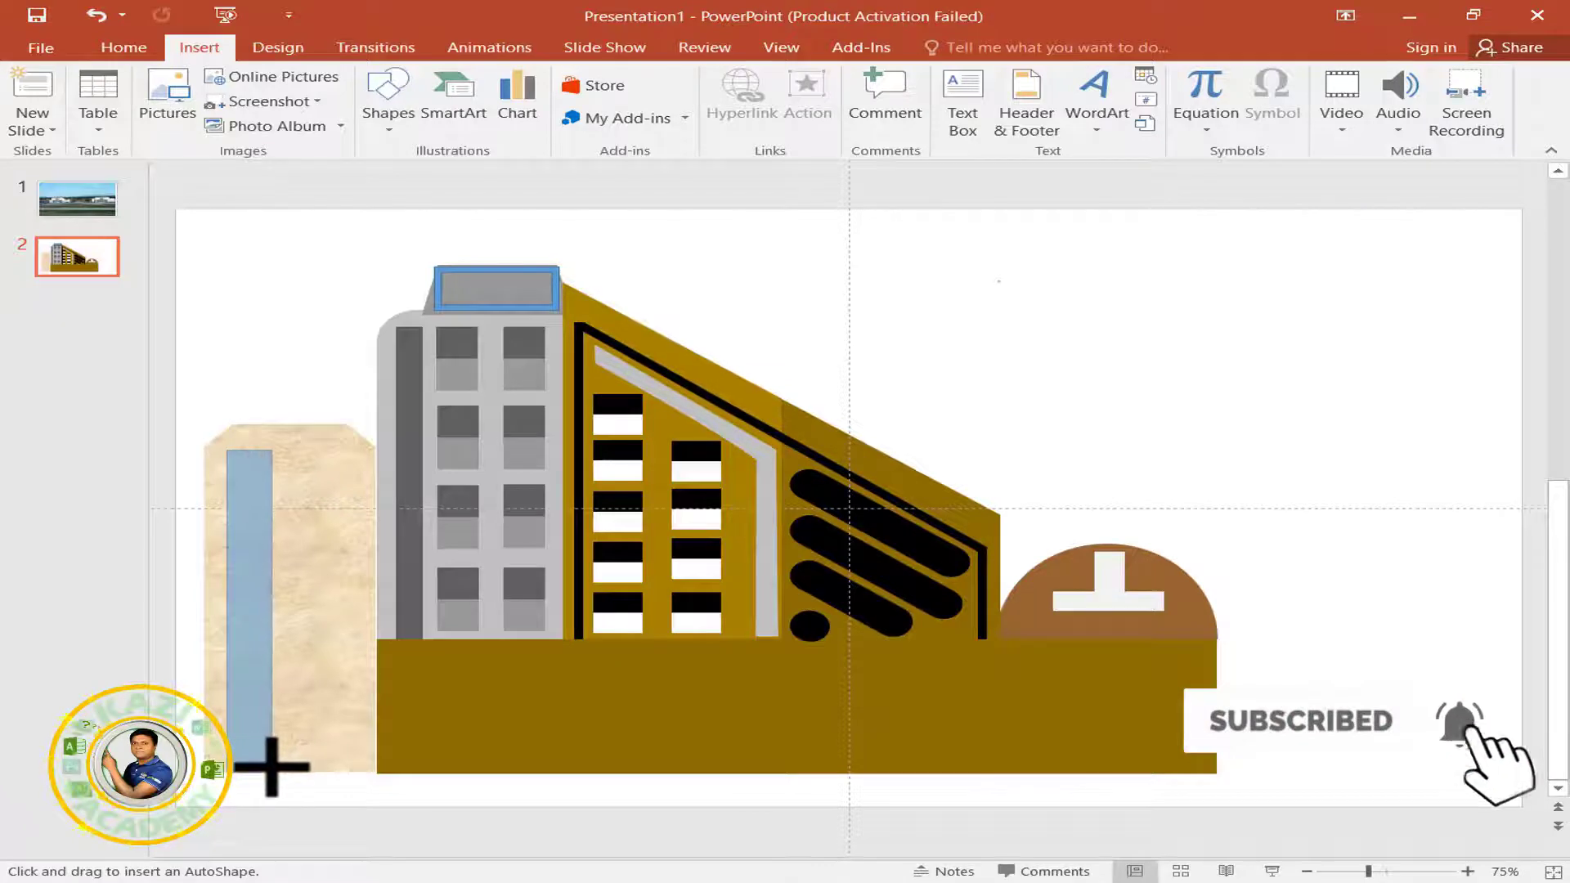
pyautogui.moveTo(227, 449); pyautogui.dragTo(273, 772)
pyautogui.moveTo(256, 658); pyautogui.dragTo(298, 634)
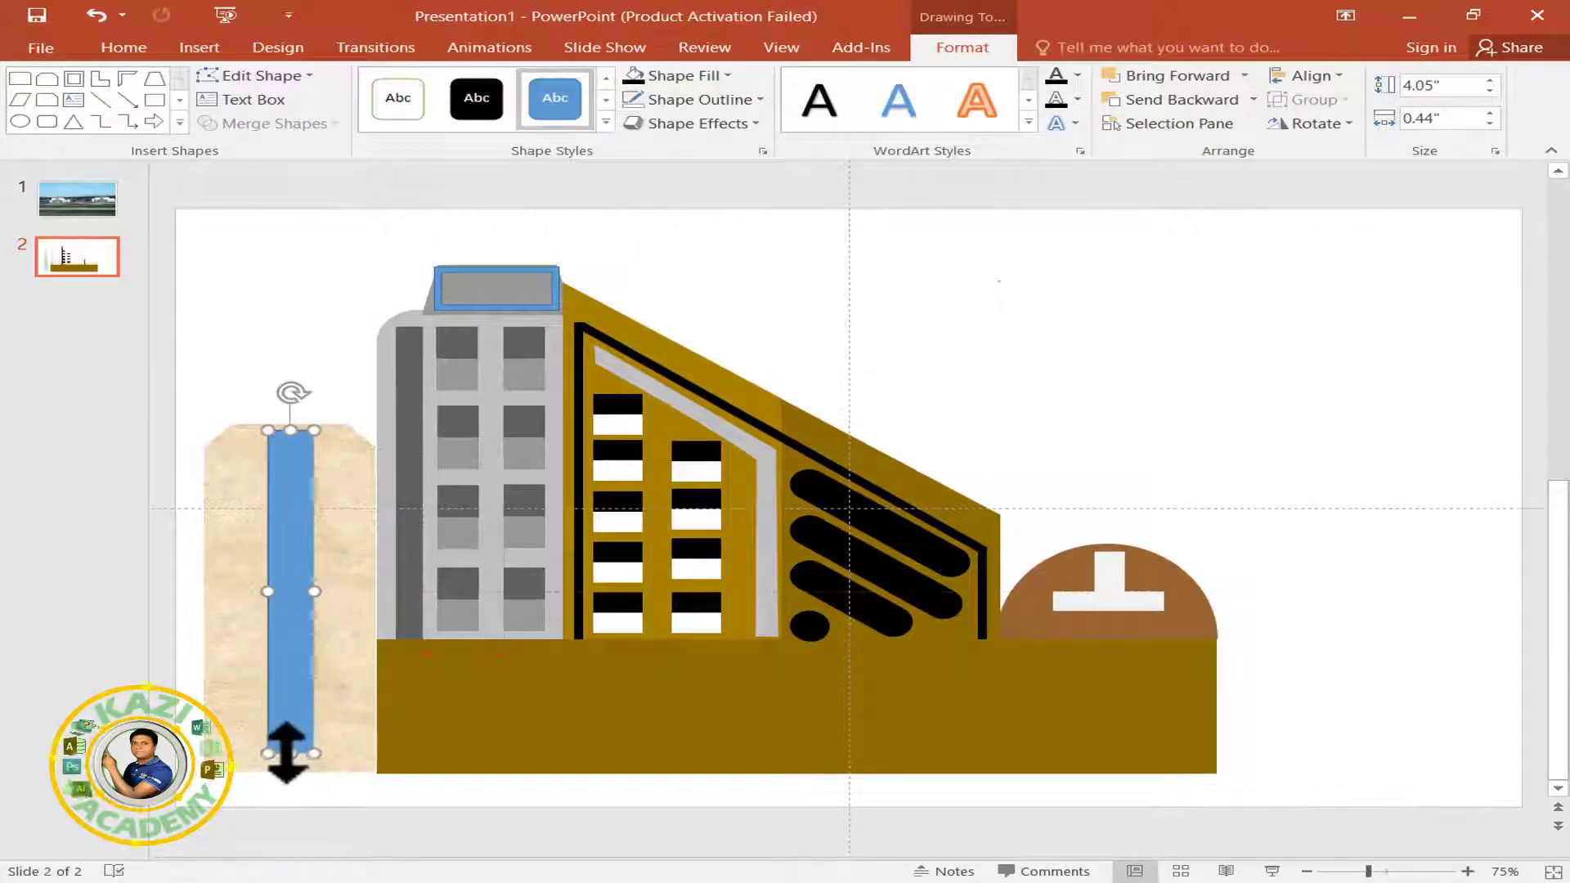
pyautogui.moveTo(288, 748); pyautogui.dragTo(286, 766)
pyautogui.click(691, 99)
pyautogui.click(631, 228)
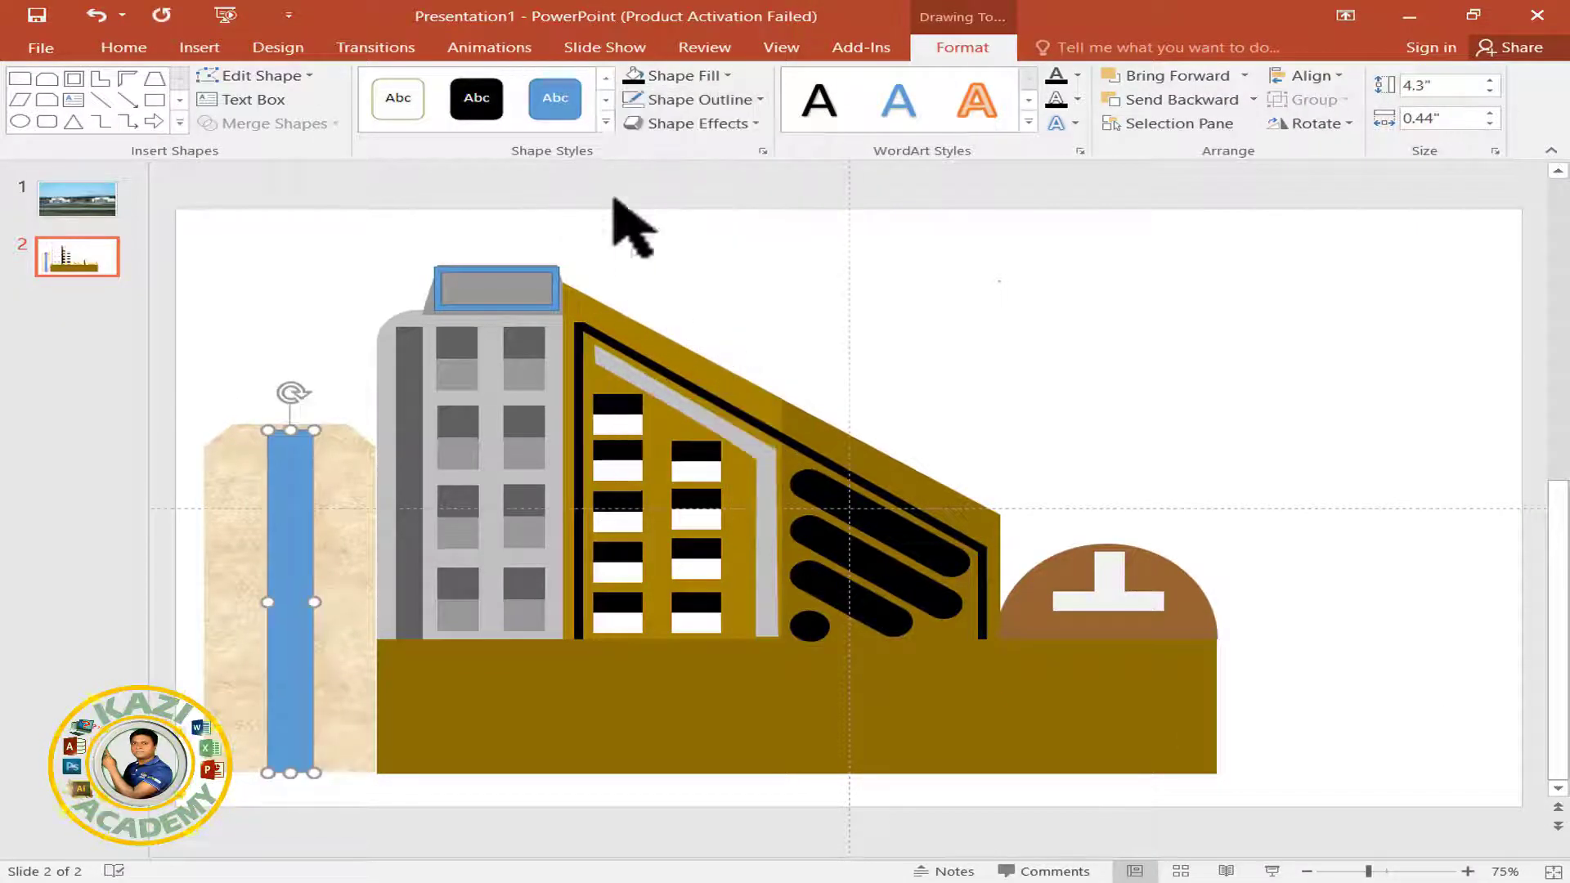
pyautogui.click(606, 122)
pyautogui.click(401, 668)
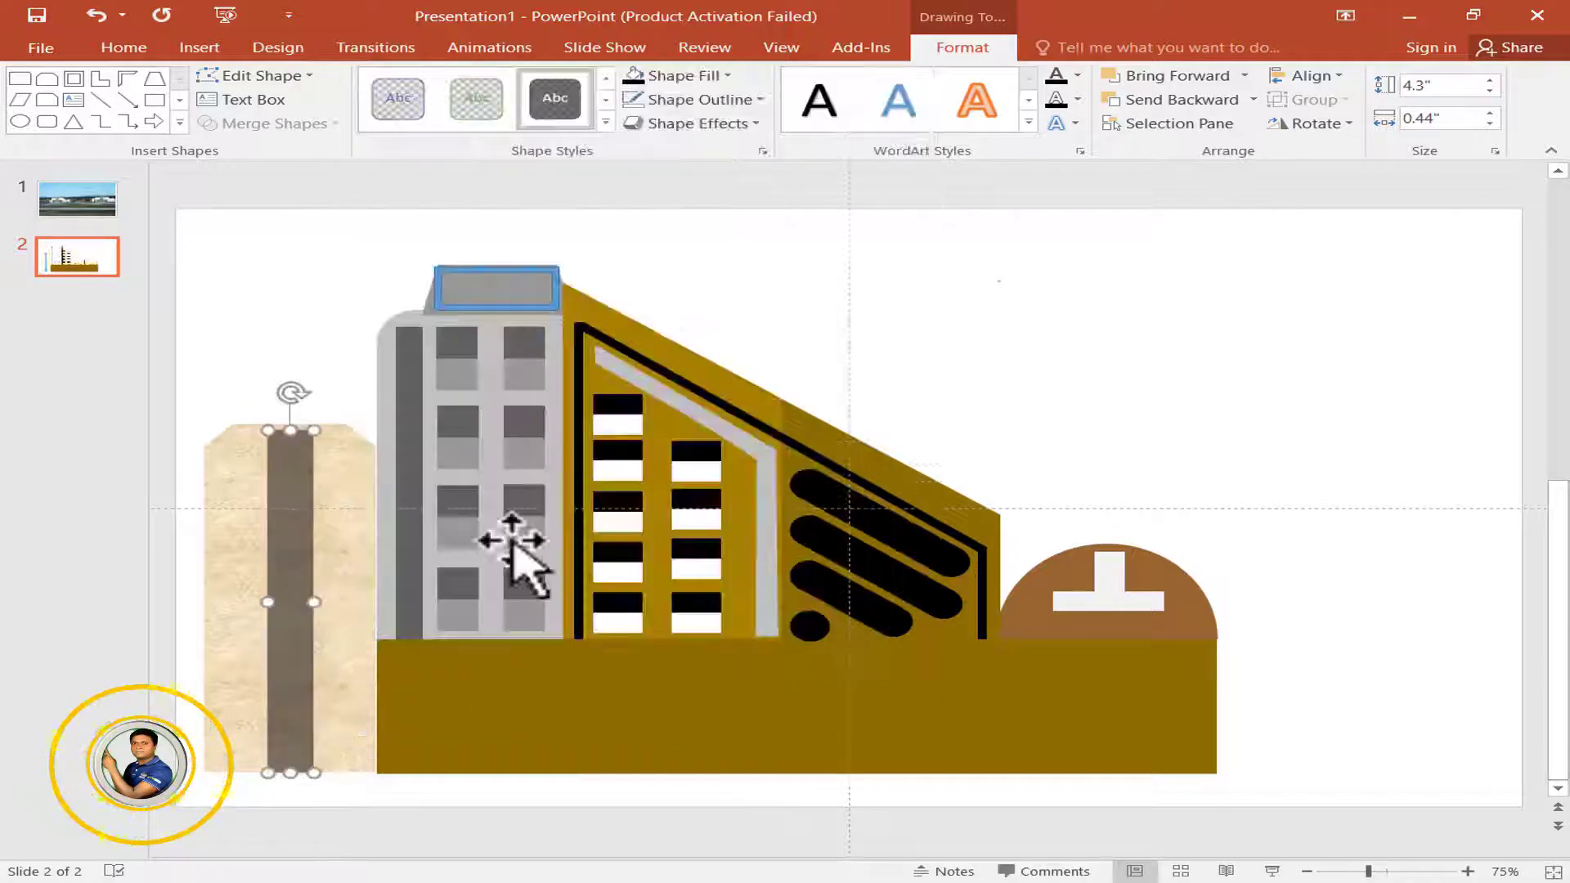
pyautogui.click(690, 274)
pyautogui.click(207, 45)
pyautogui.click(385, 102)
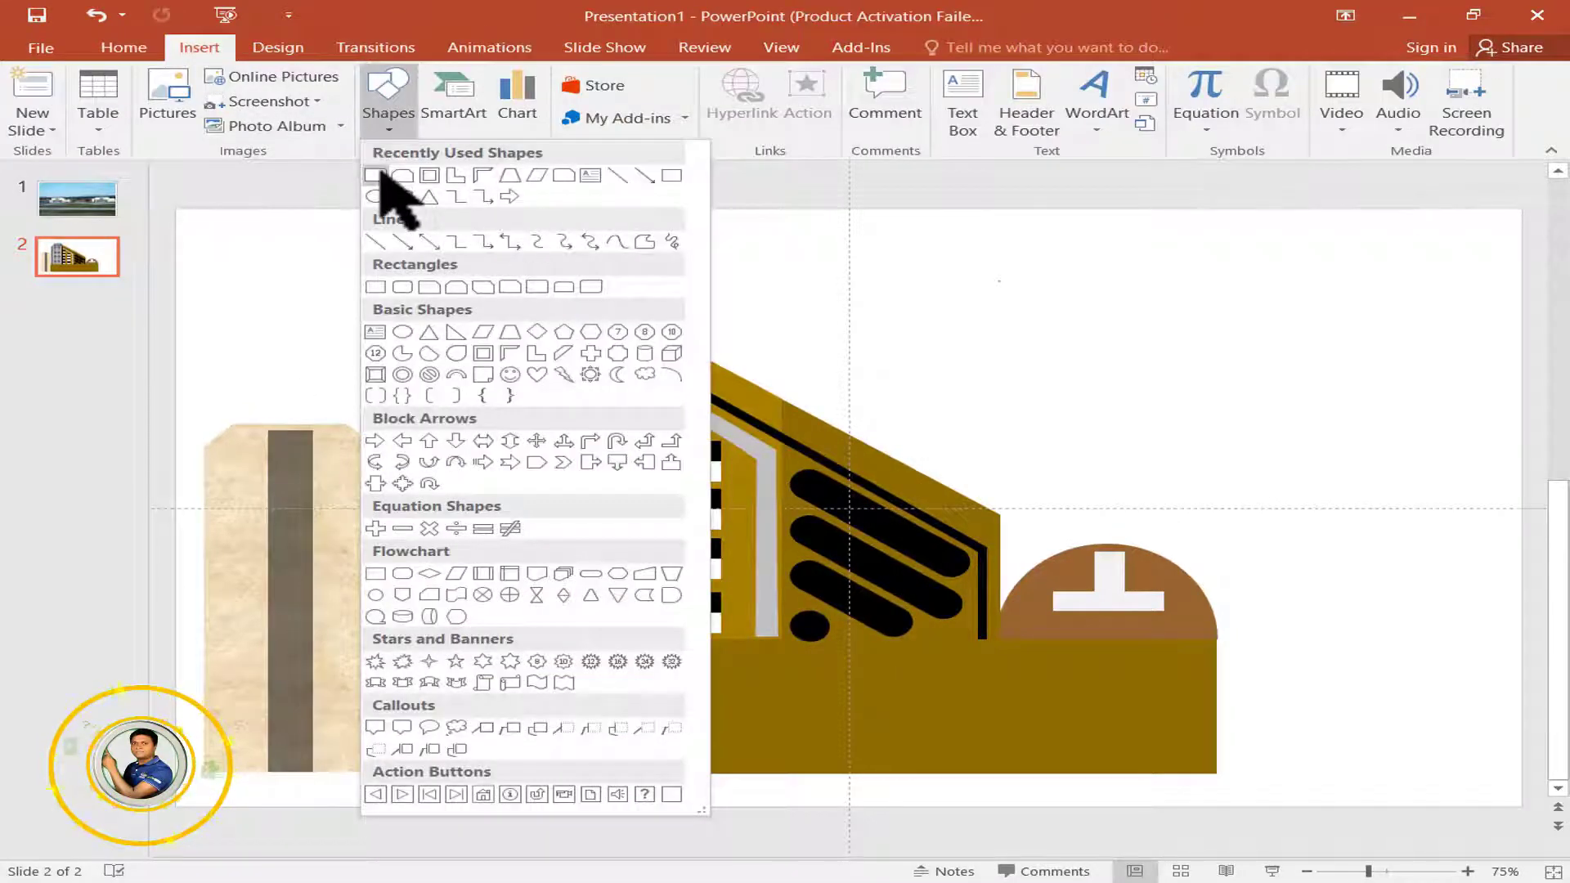
# - Make a window from a black rectangle over a grey copy, grouped with no outline
pyautogui.click(376, 286)
pyautogui.moveTo(730, 275)
pyautogui.mouseDown()
pyautogui.moveTo(834, 360)
pyautogui.moveTo(789, 316)
pyautogui.moveTo(799, 300)
pyautogui.mouseUp()
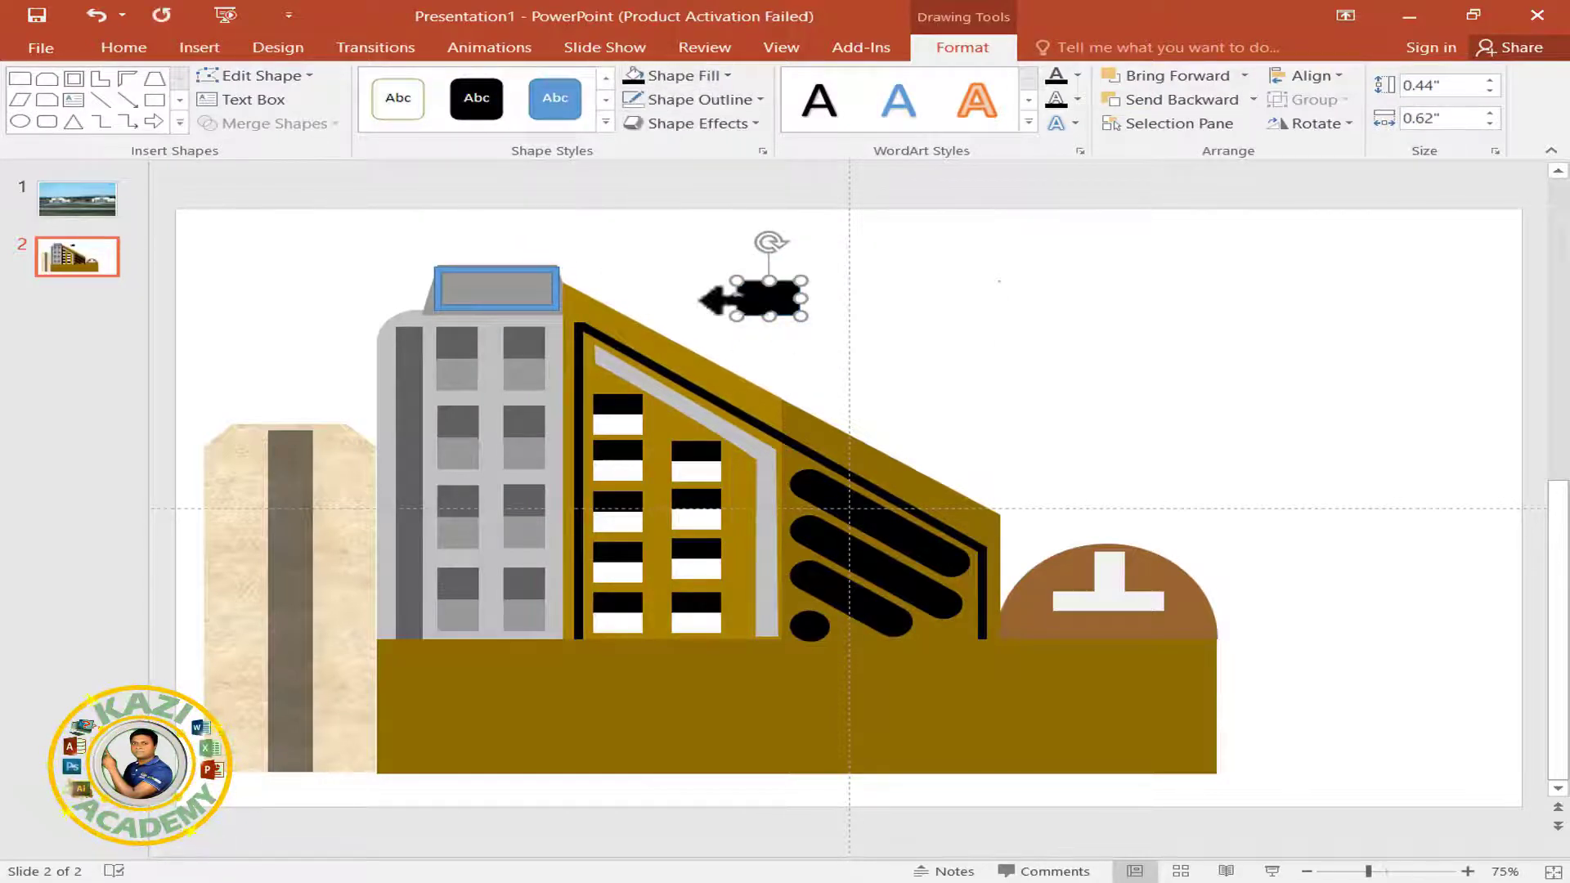
pyautogui.moveTo(719, 301); pyautogui.dragTo(858, 335)
pyautogui.hotkey('ctrl', 'z')
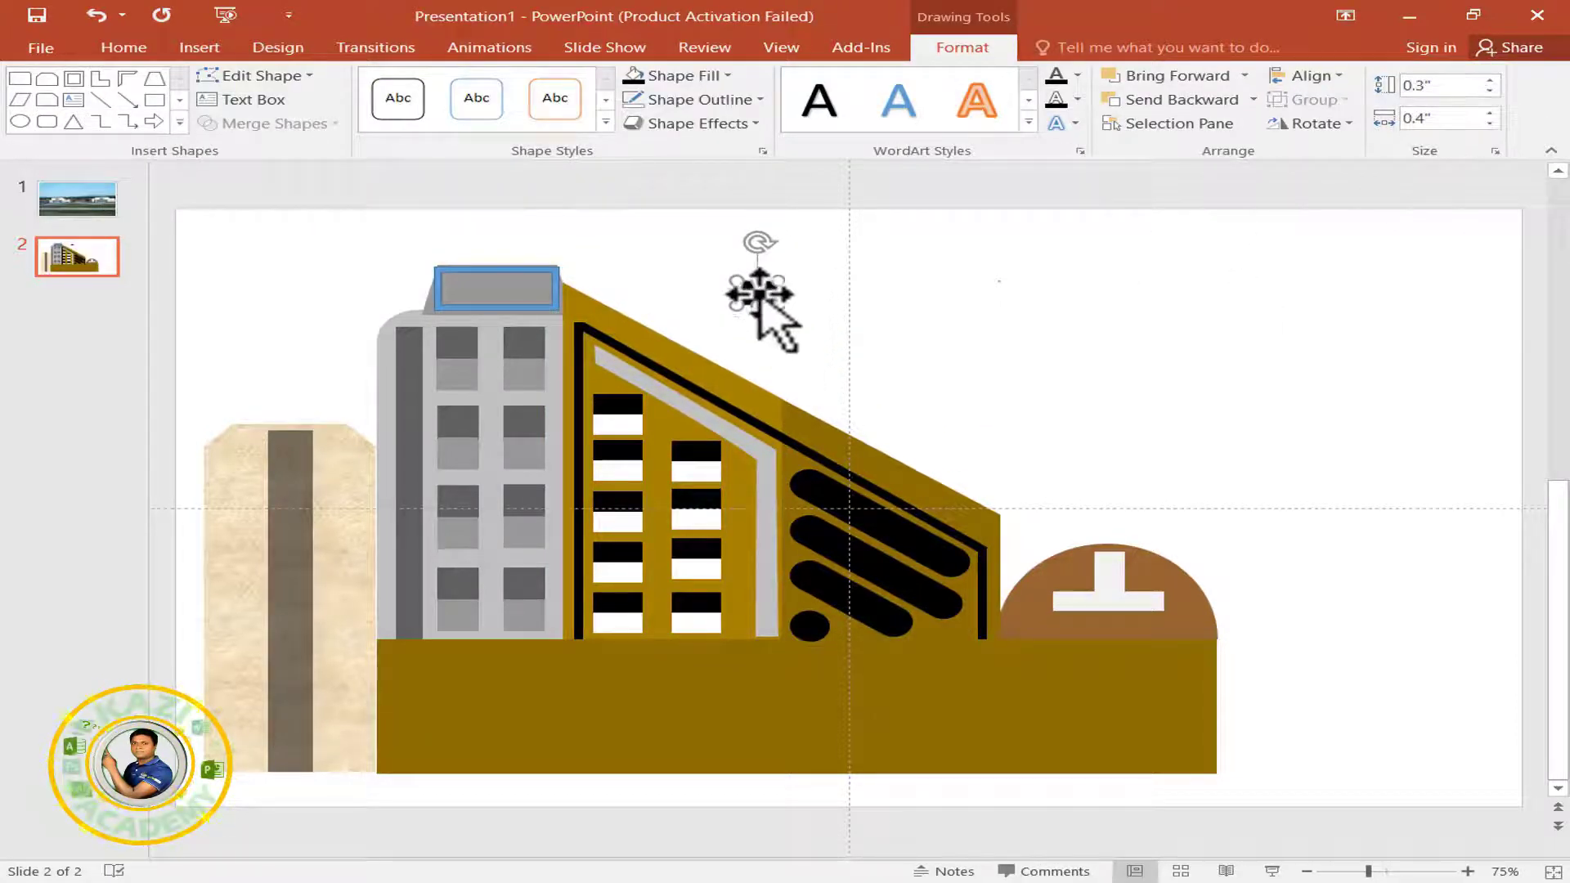
pyautogui.moveTo(759, 295); pyautogui.dragTo(755, 324)
pyautogui.click(723, 76)
pyautogui.click(701, 127)
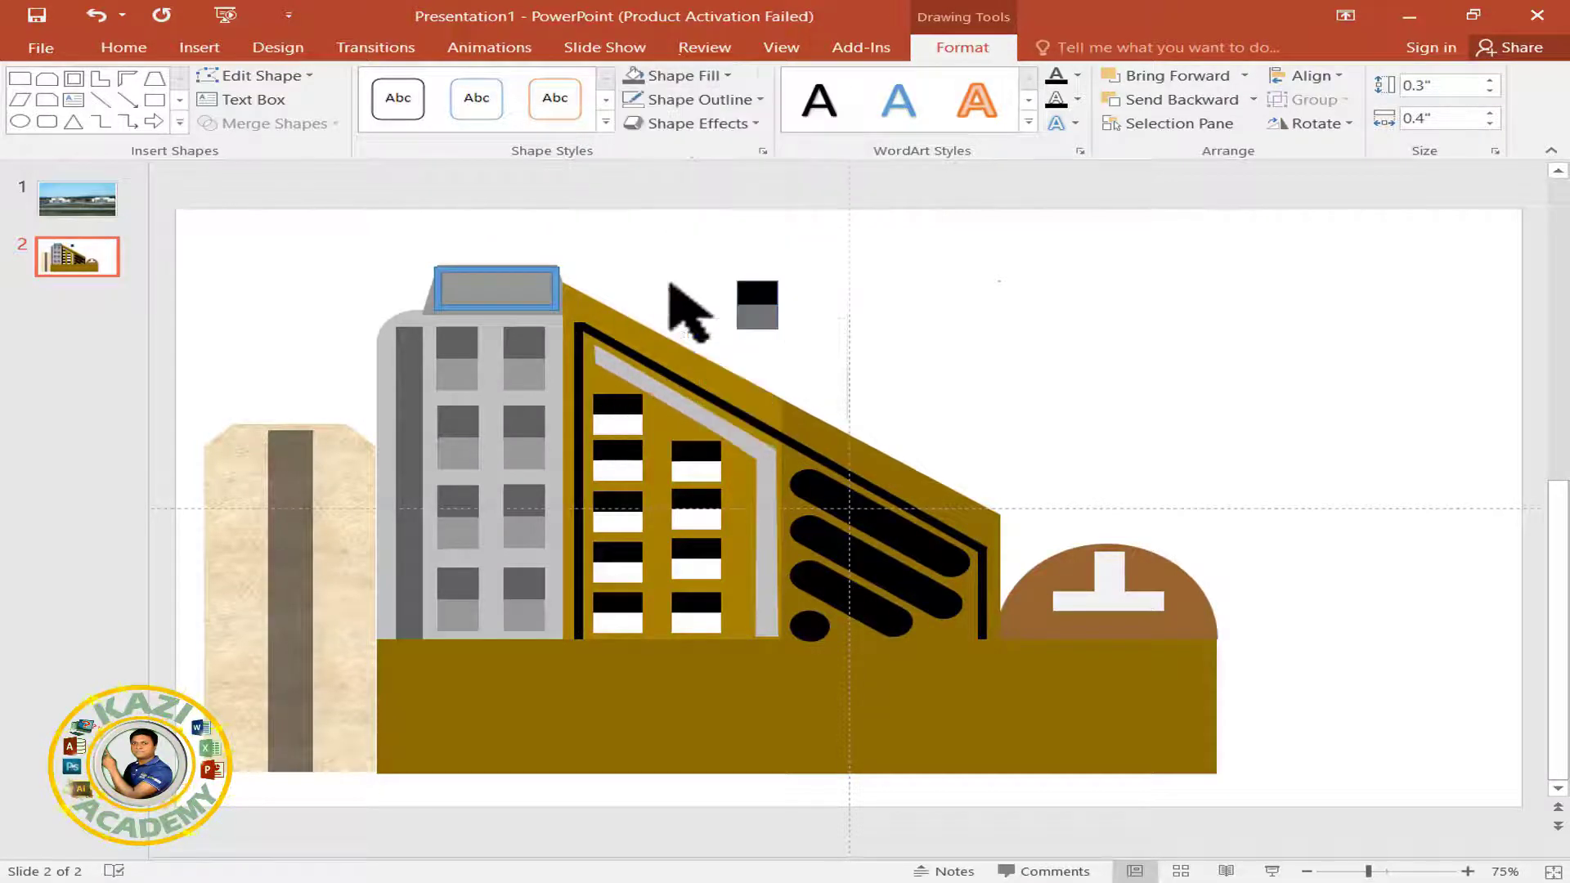
pyautogui.moveTo(727, 271); pyautogui.dragTo(848, 392)
pyautogui.click(1309, 99)
pyautogui.click(1301, 135)
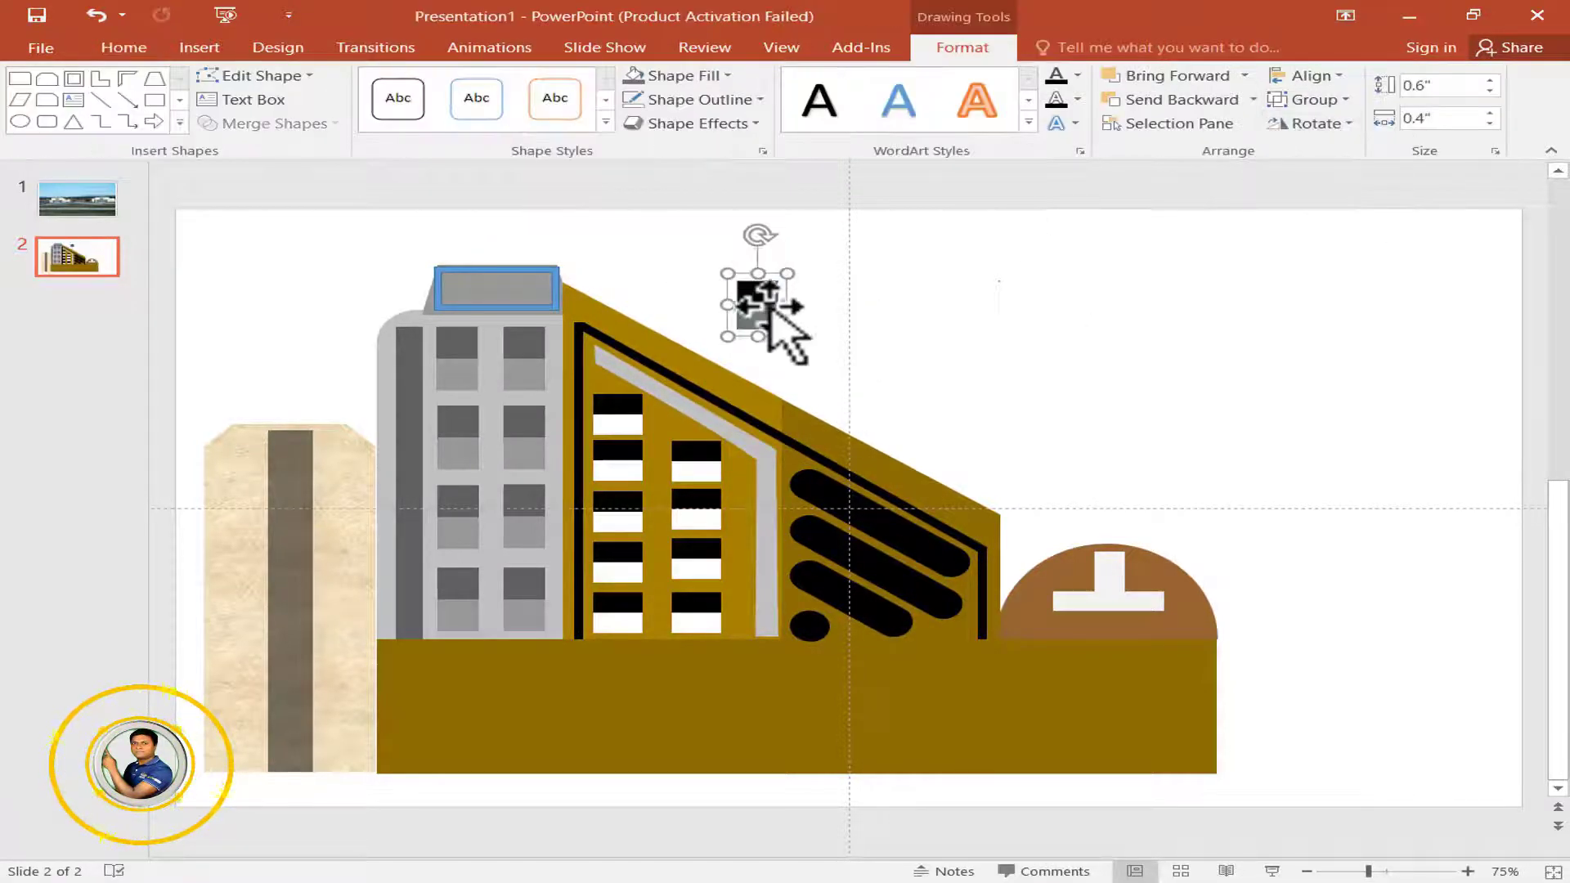
pyautogui.click(693, 99)
pyautogui.click(666, 327)
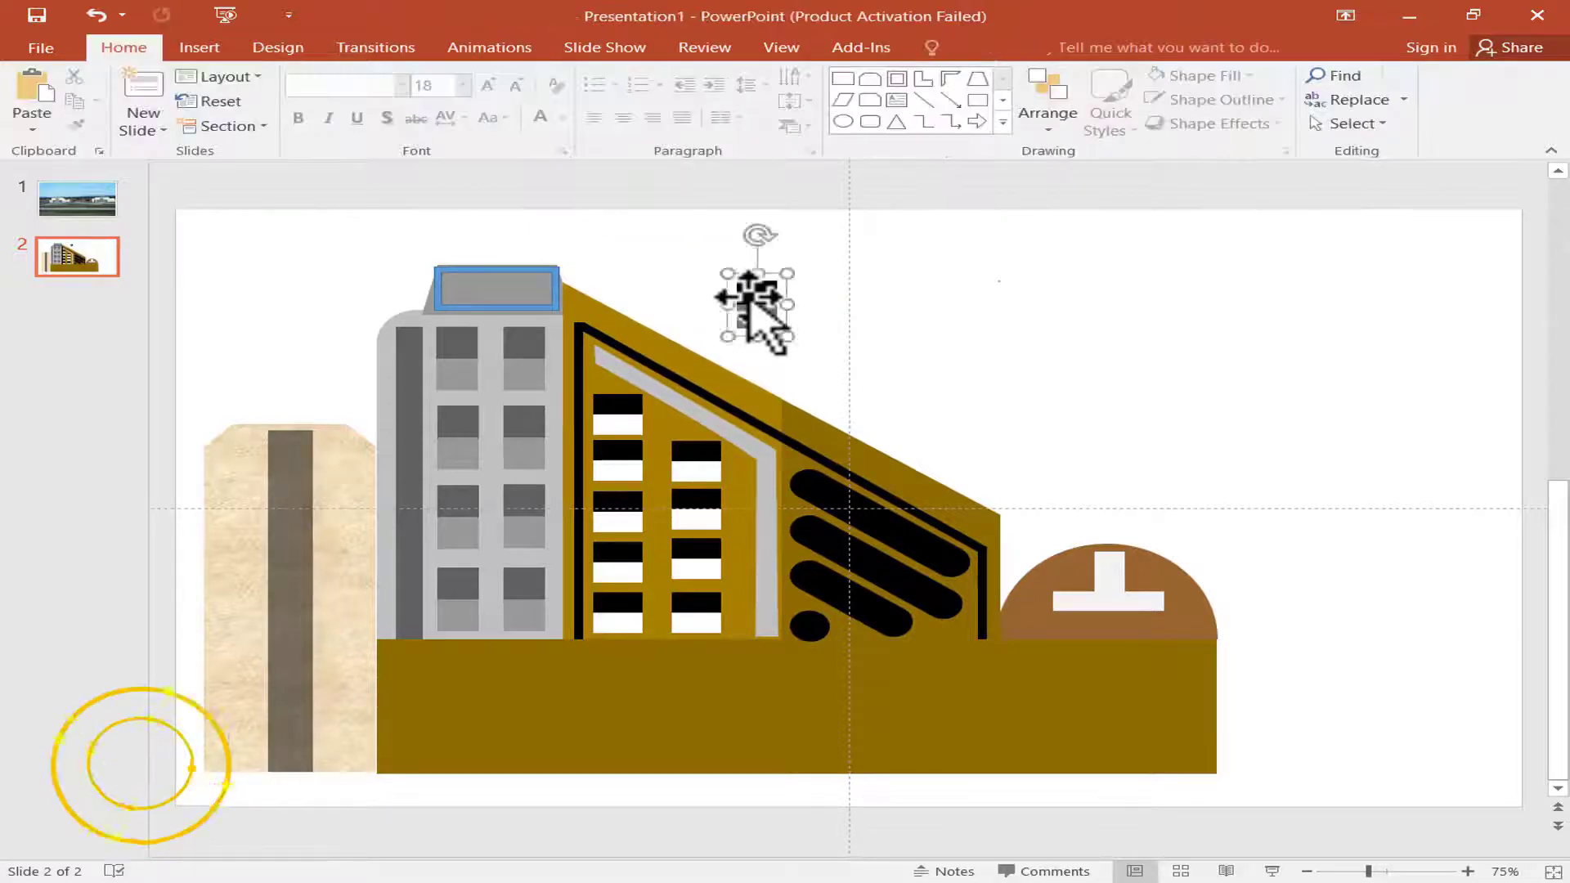
# - Place the window on the beige building and duplicate it into two columns
pyautogui.moveTo(747, 308)
pyautogui.mouseDown()
pyautogui.moveTo(219, 466)
pyautogui.moveTo(237, 477)
pyautogui.mouseUp()
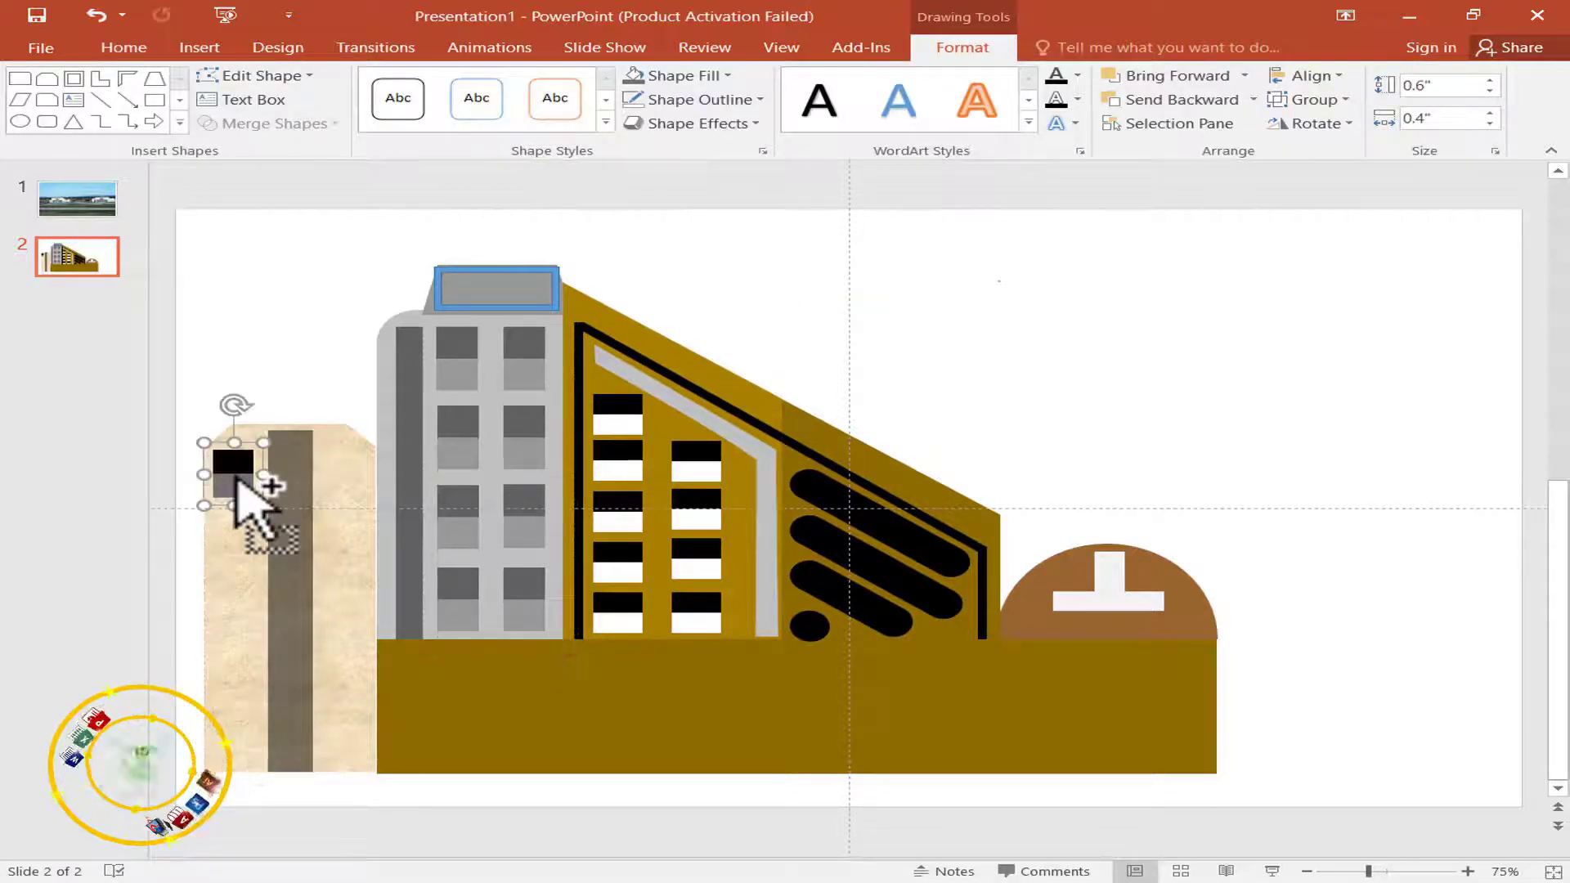
pyautogui.hotkey('ctrl', 'd')
pyautogui.hotkey('ctrl', 'd')
pyautogui.hotkey('ctrl', 'd')
pyautogui.hotkey('ctrl', 'd')
pyautogui.hotkey('ctrl', 'd')
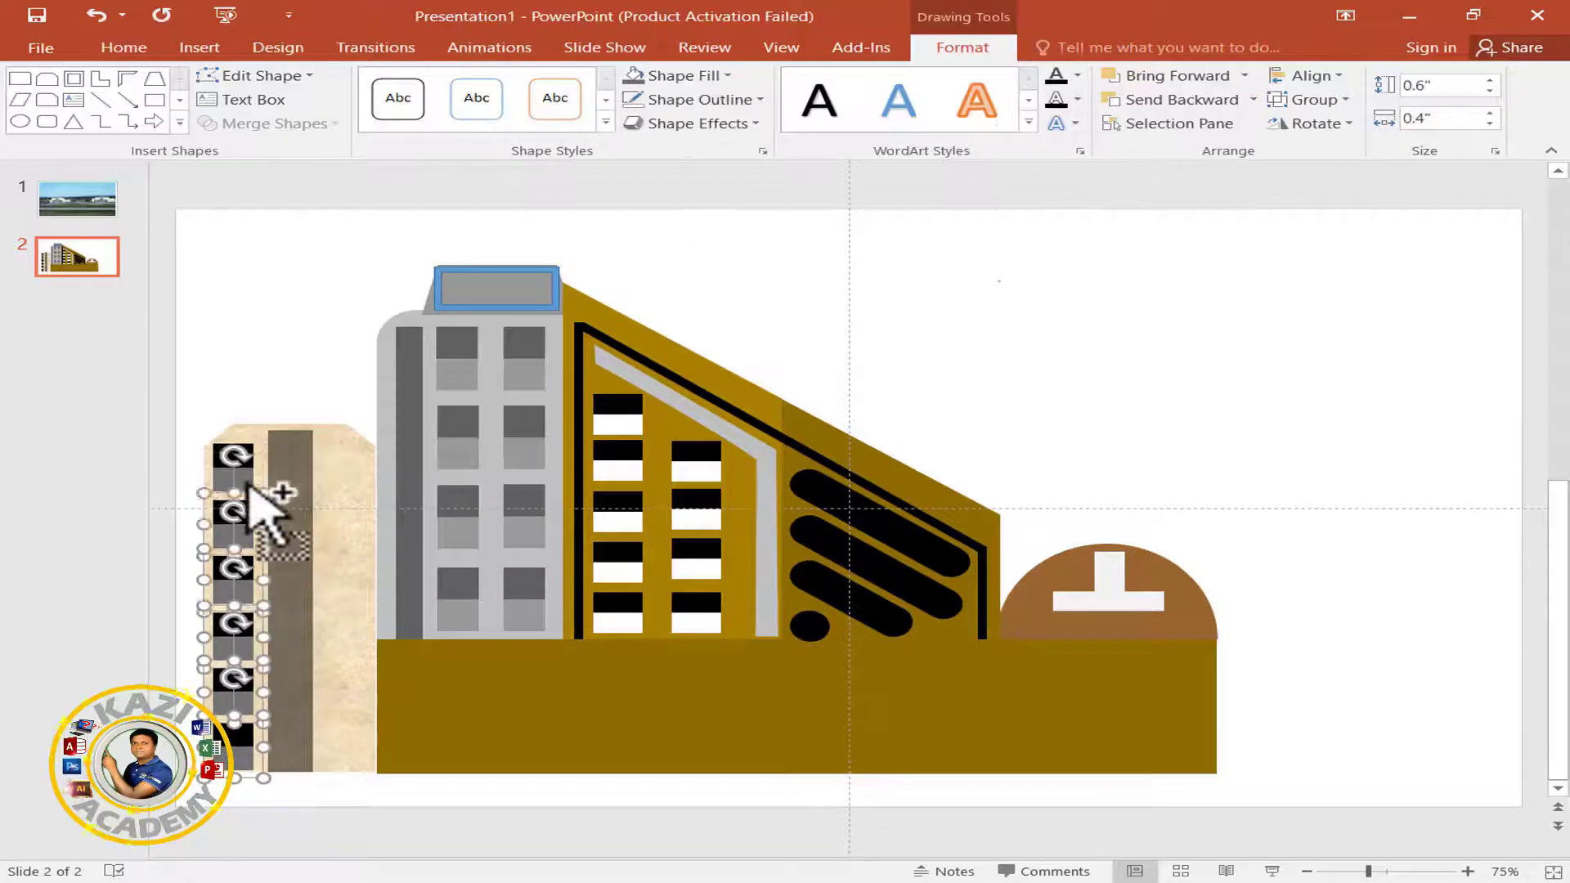
pyautogui.moveTo(260, 502); pyautogui.dragTo(375, 503)
pyautogui.press('Escape')
# - Group the beige building, send it to back, and nudge it against the grey tower
pyautogui.moveTo(196, 373); pyautogui.dragTo(389, 829)
pyautogui.hotkey('ctrl', 'g')
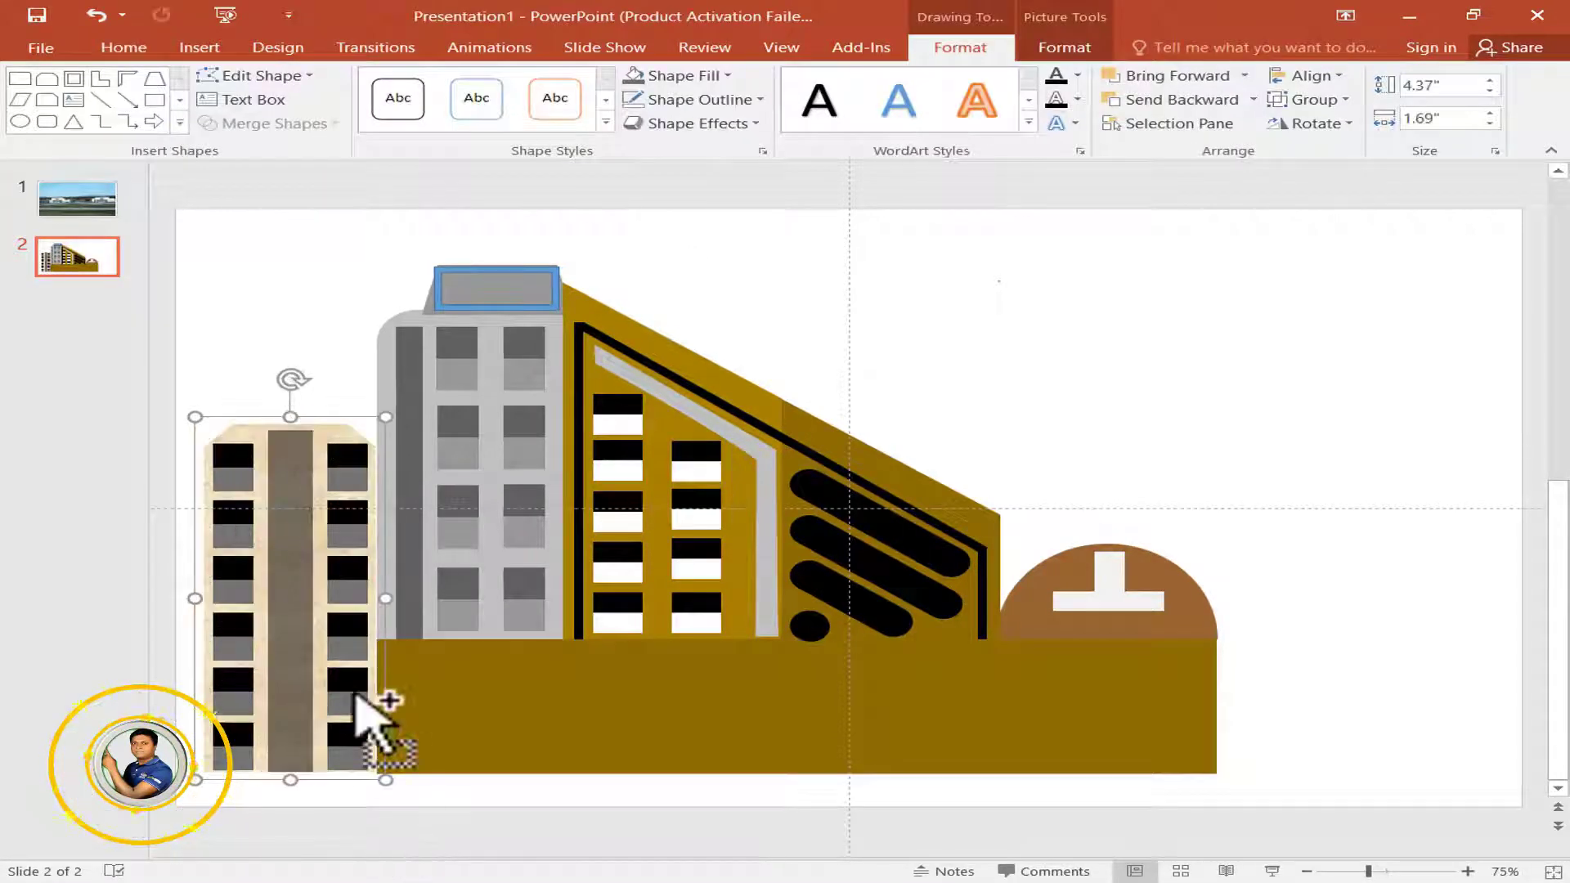
pyautogui.rightClick(342, 675)
pyautogui.click(417, 547)
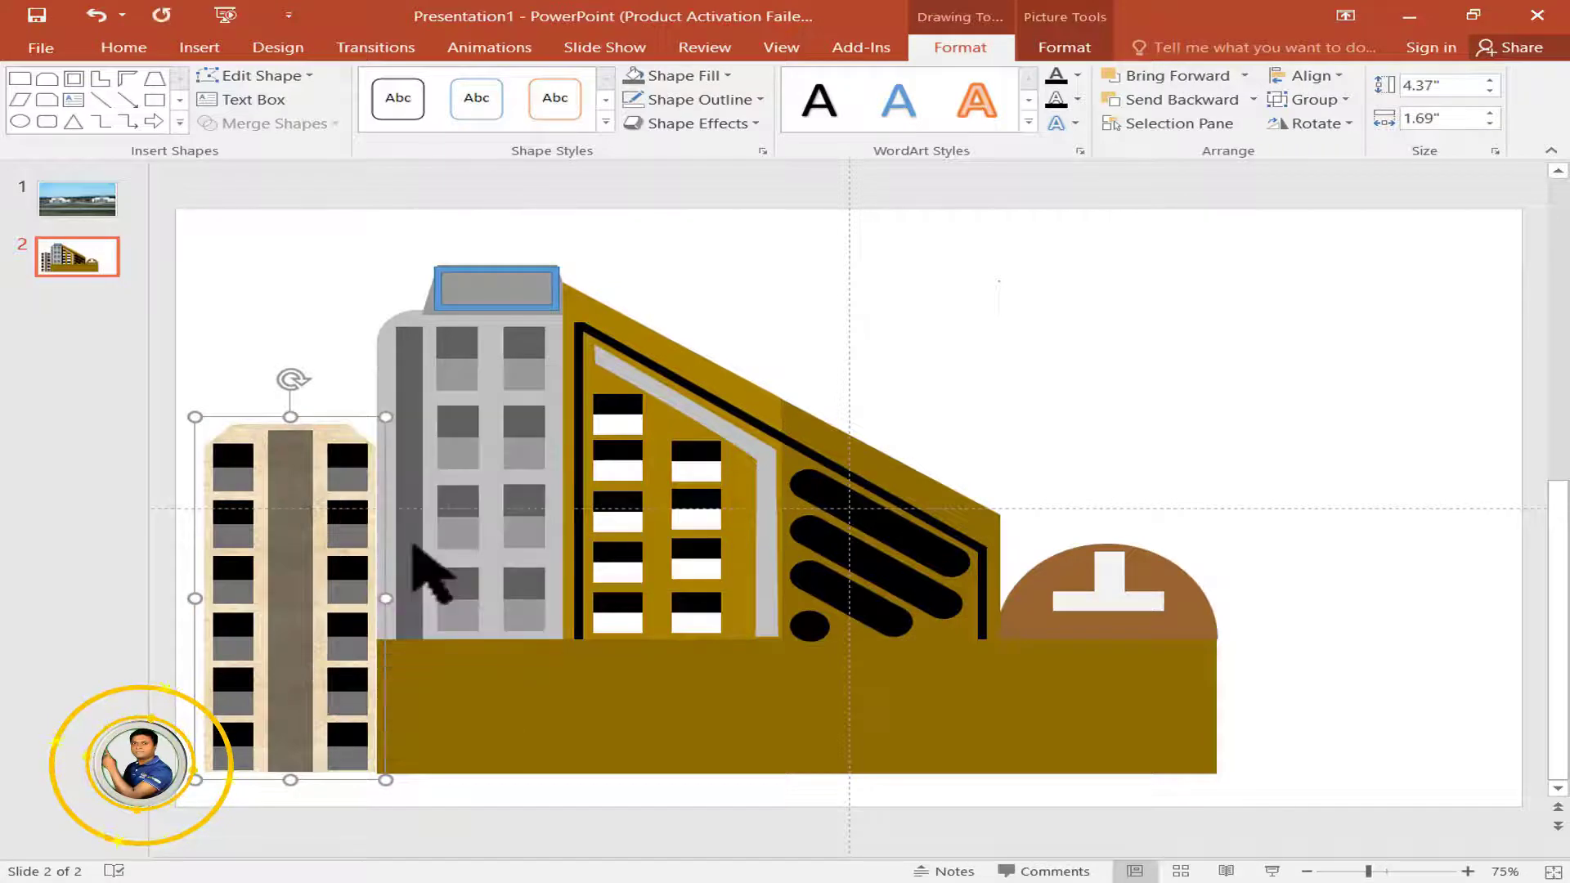
pyautogui.press('Right')
pyautogui.press('Right')
pyautogui.press('Right')
pyautogui.press('Right')
pyautogui.press('Right')
pyautogui.press('Right')
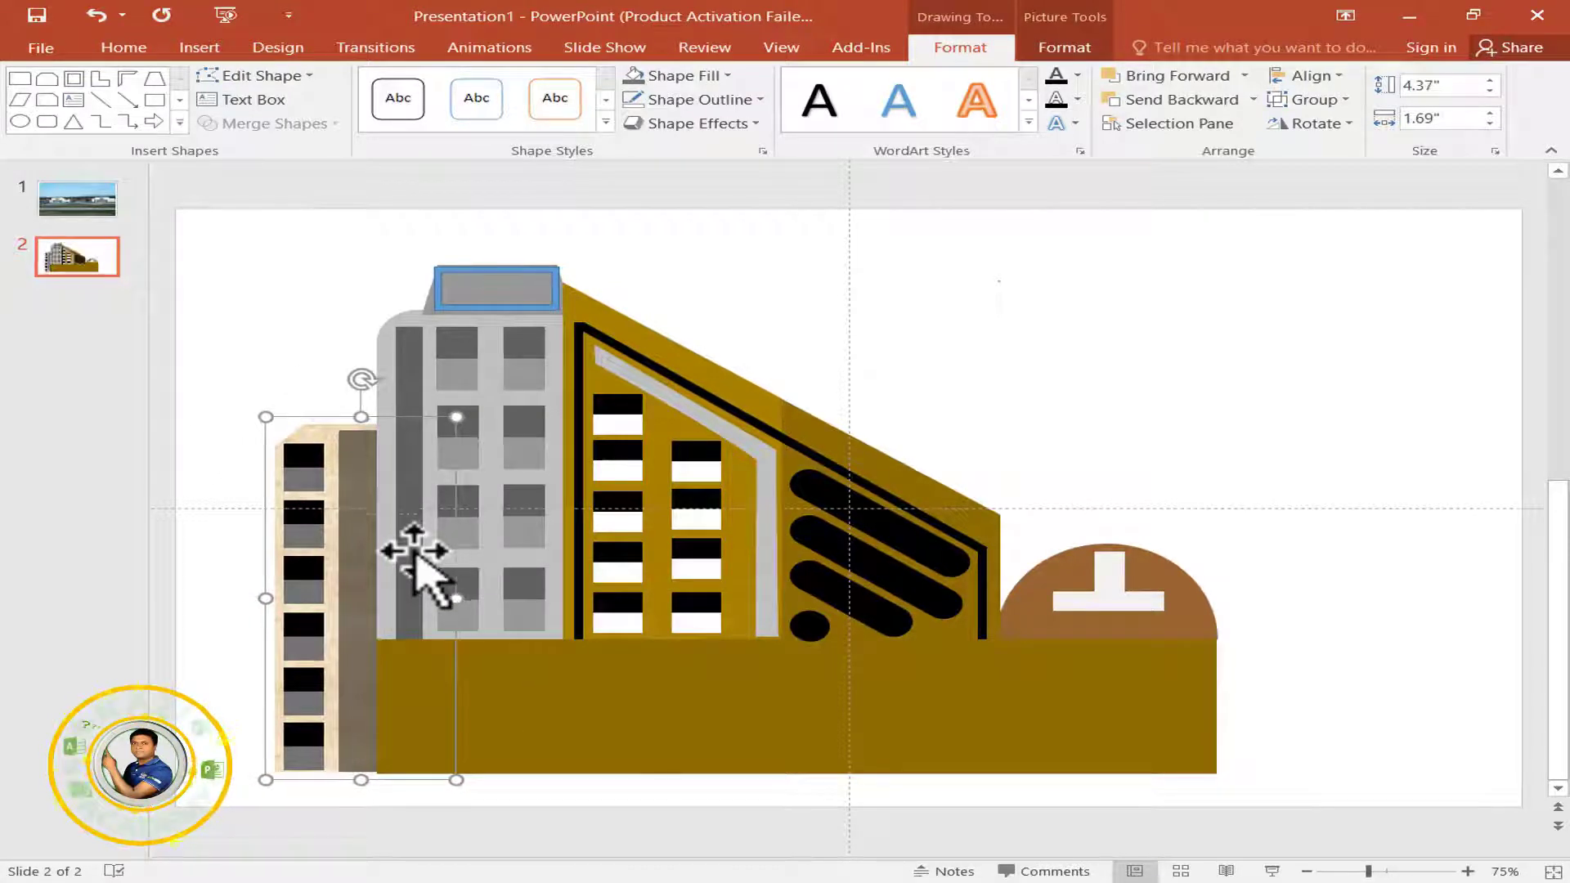
pyautogui.press('Left')
pyautogui.press('Left')
pyautogui.press('Left')
pyautogui.press('Left')
pyautogui.press('Left')
pyautogui.press('Left')
pyautogui.press('Left')
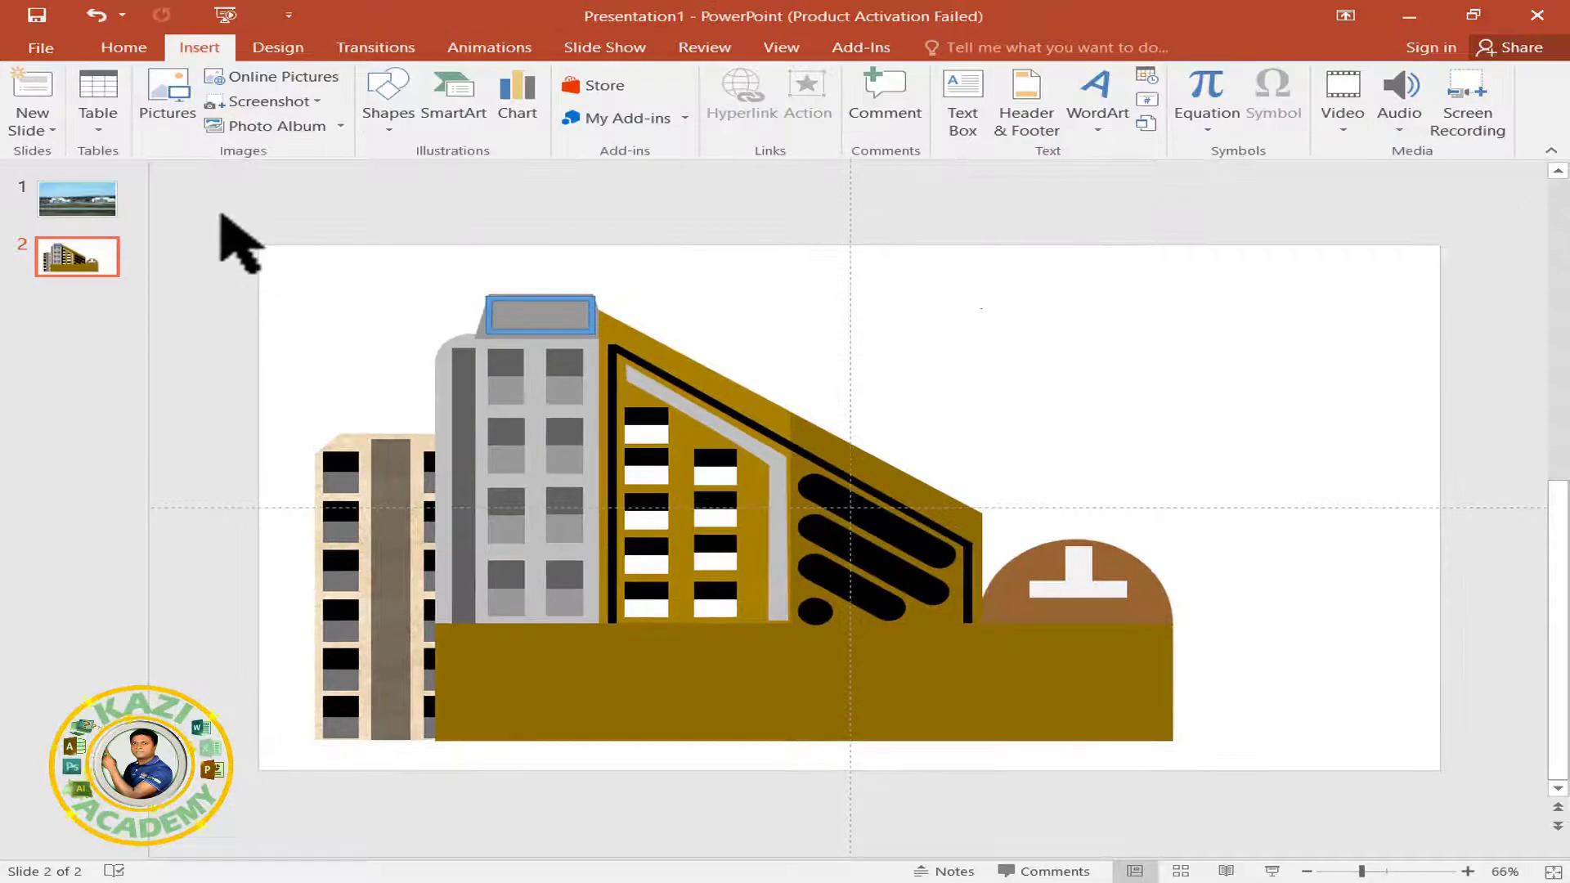
# - Group all the building pieces into one object and shrink it from a corner
pyautogui.moveTo(221, 217); pyautogui.dragTo(1490, 854)
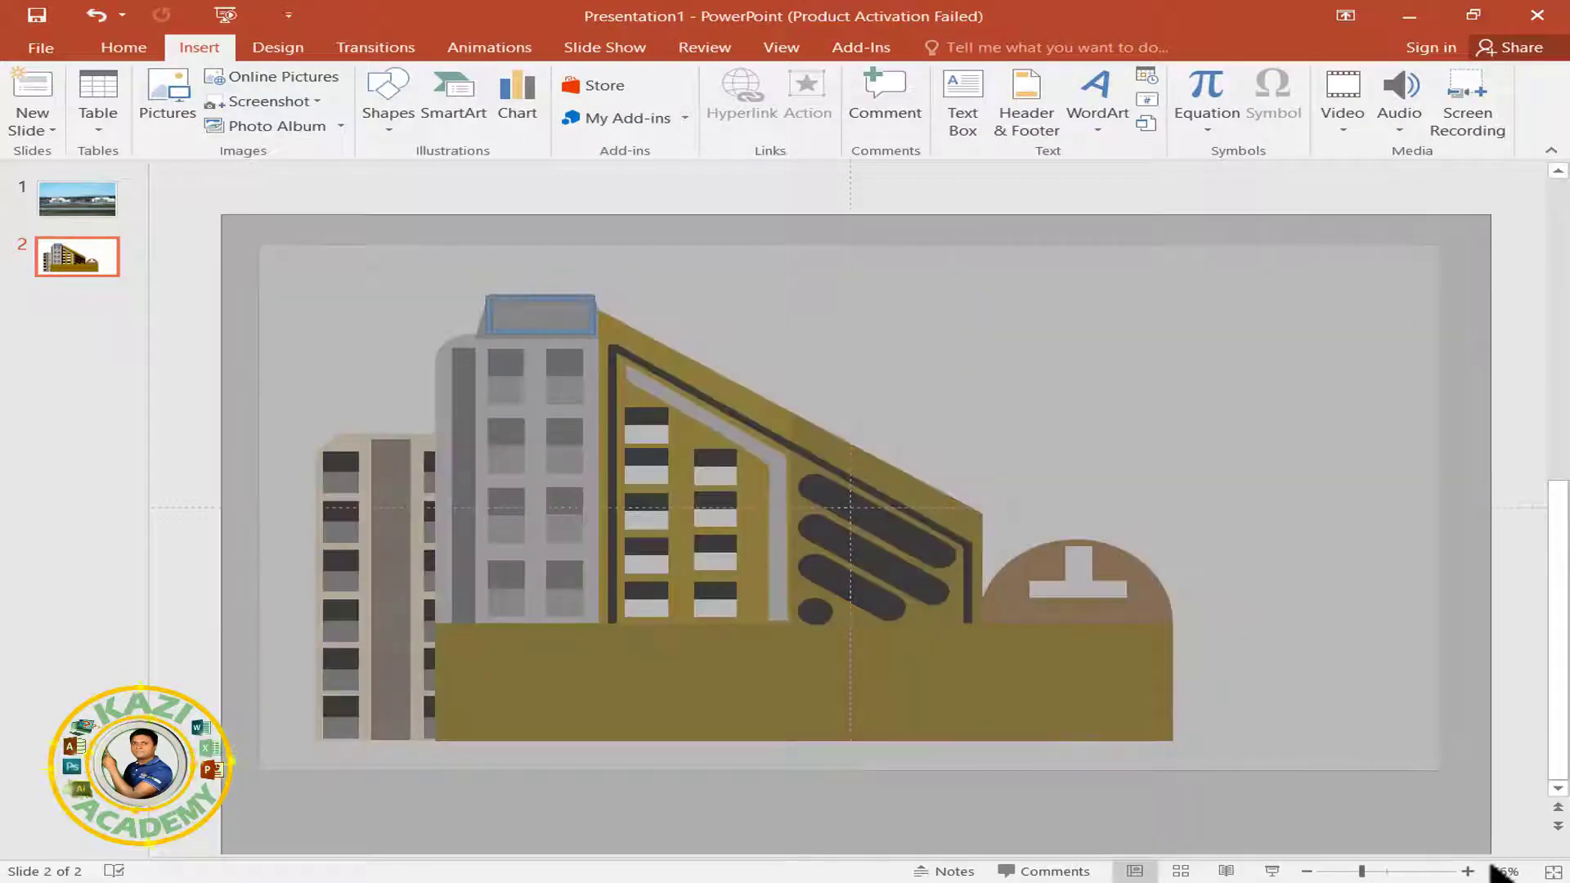
pyautogui.rightClick(1072, 663)
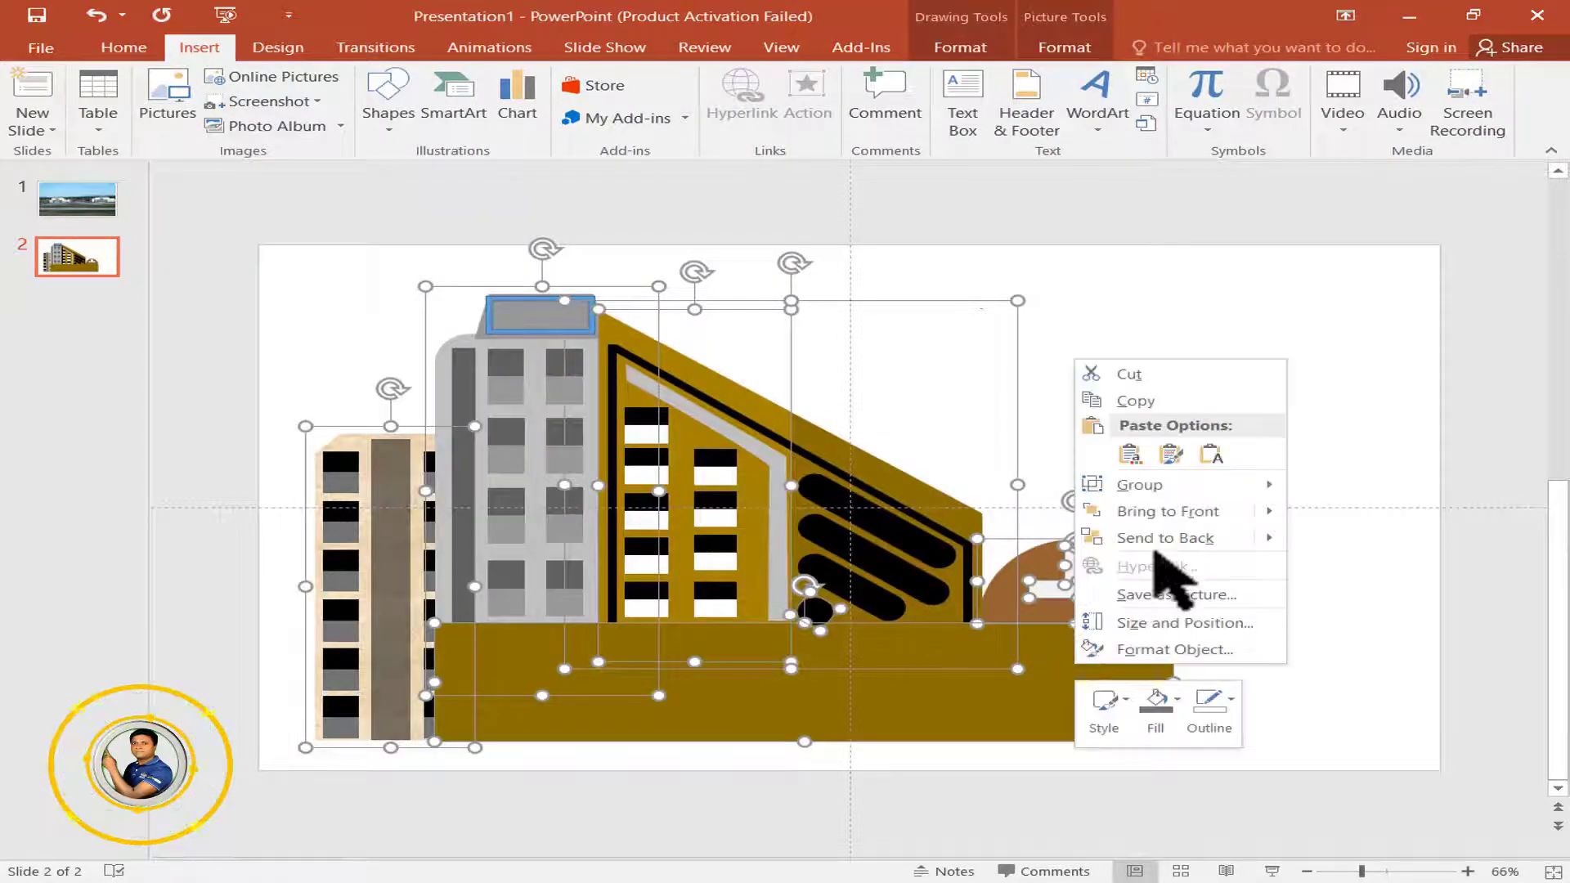
pyautogui.moveTo(1140, 485)
pyautogui.click(1345, 487)
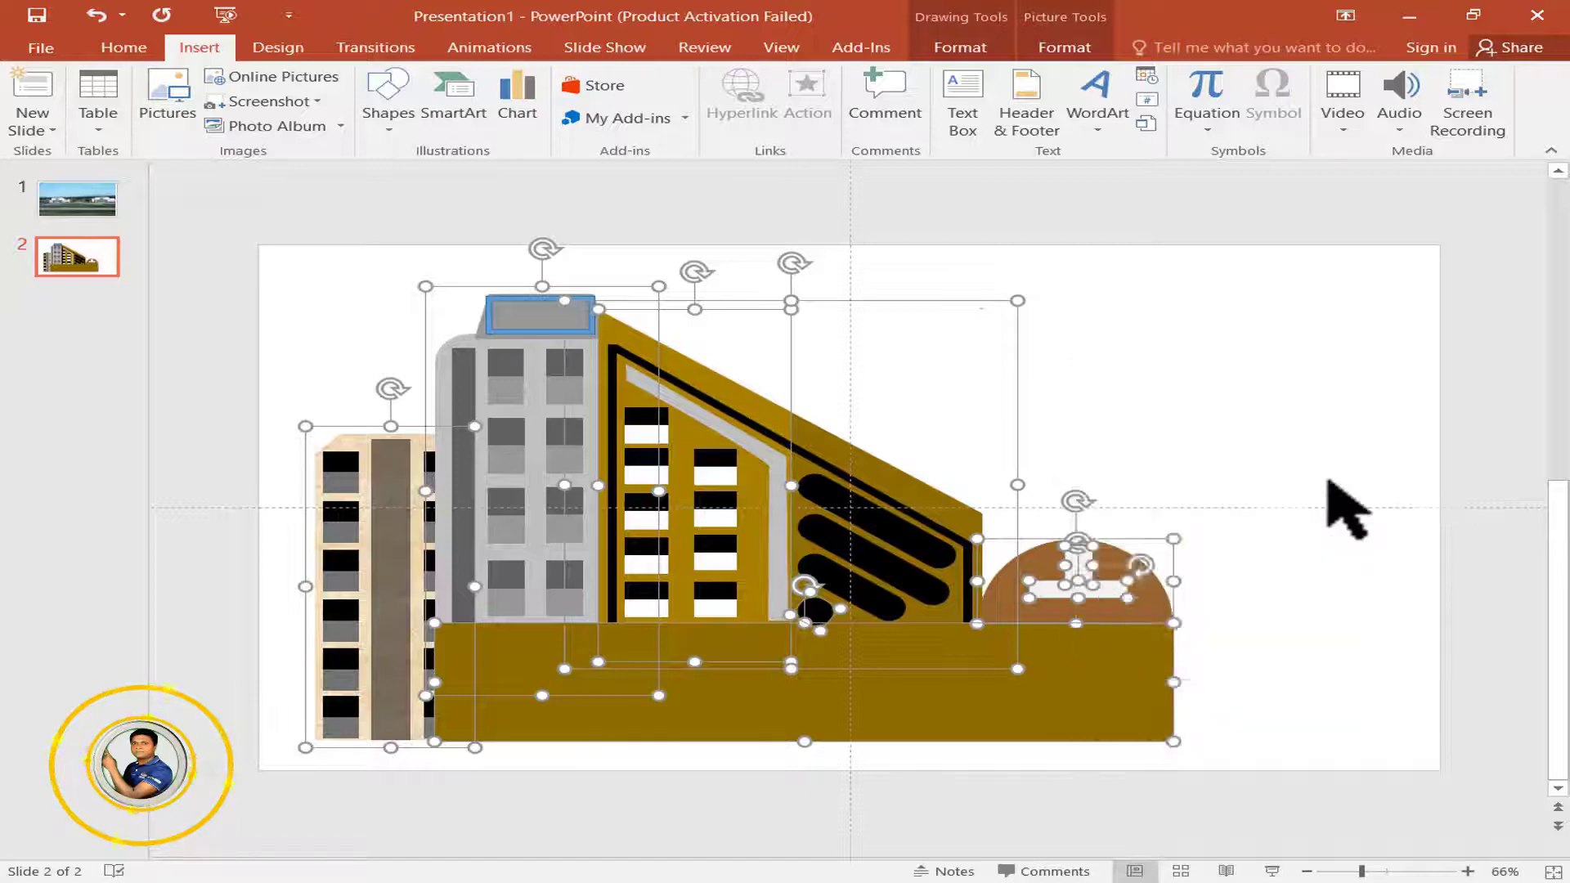
pyautogui.moveTo(1178, 745); pyautogui.dragTo(730, 609)
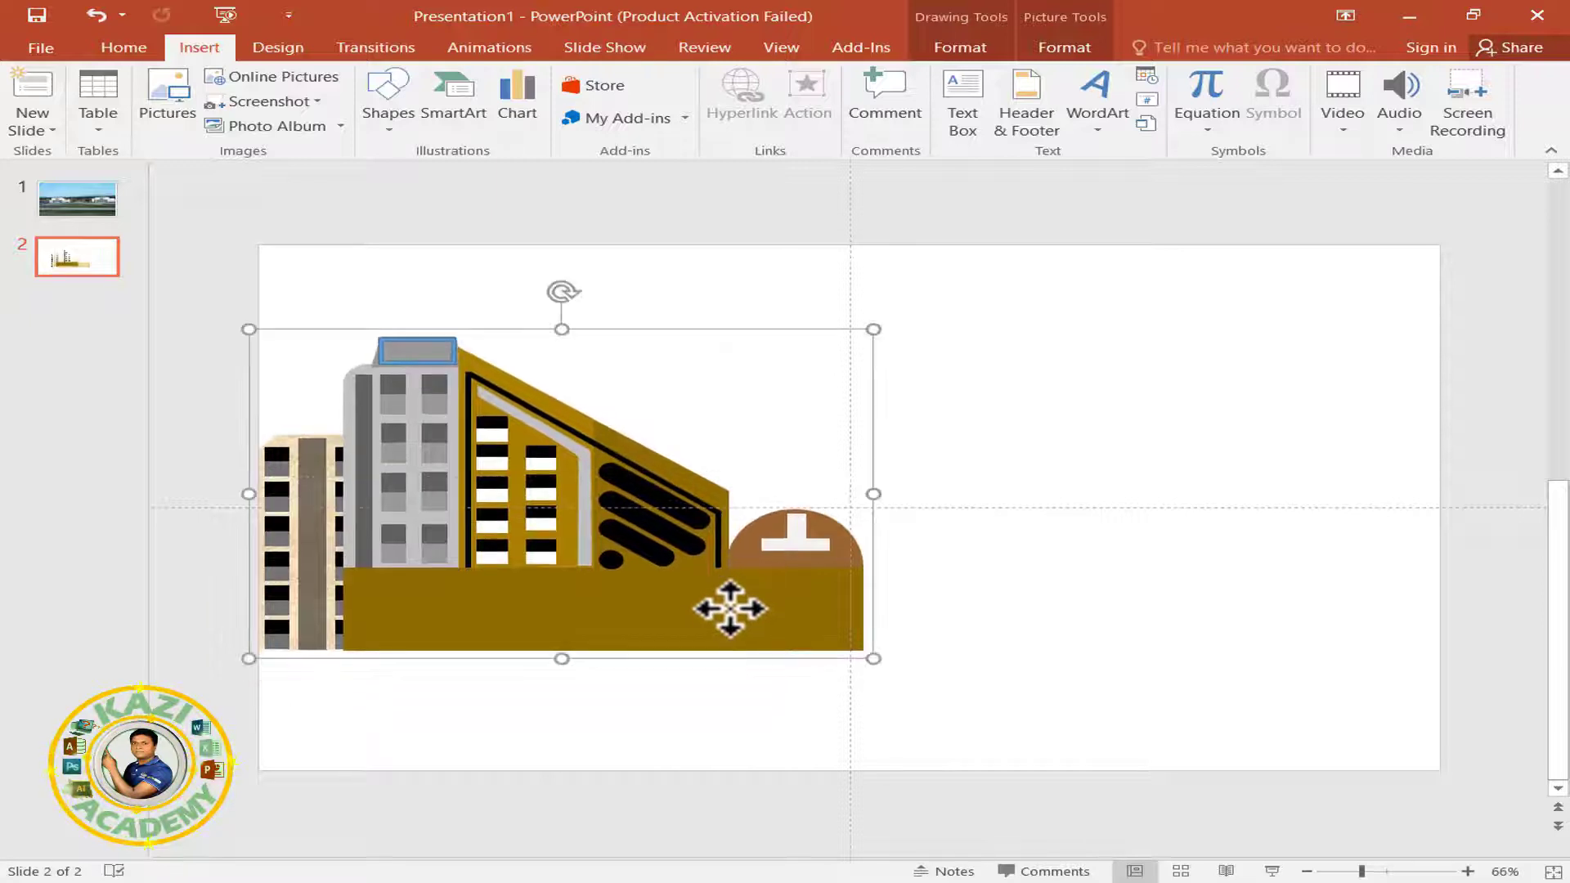
pyautogui.click(1060, 503)
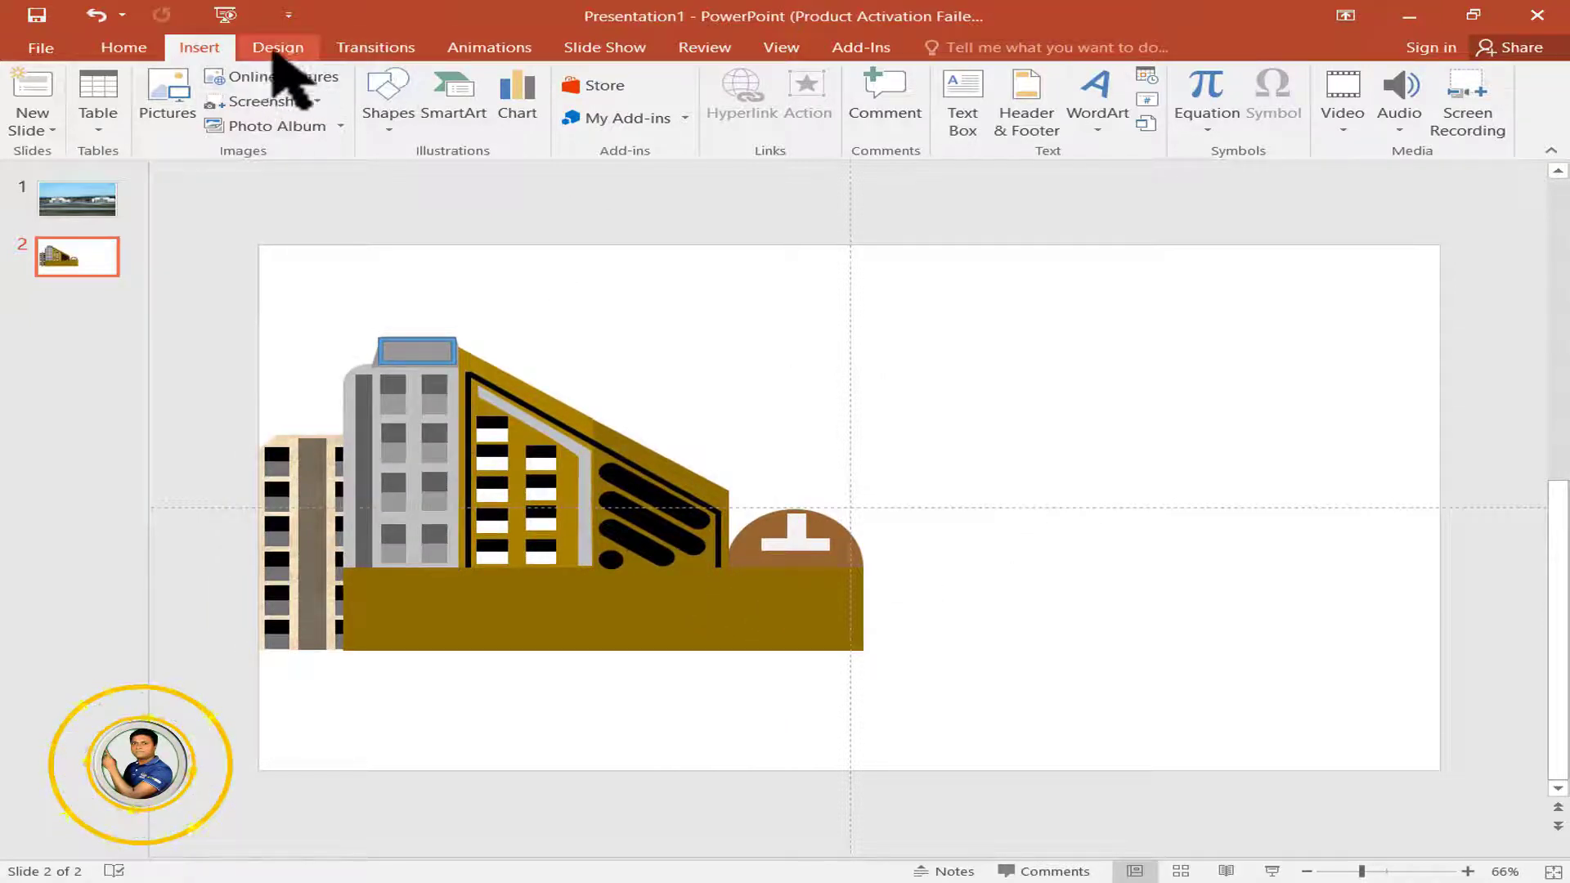
# - Draw a thin strip across the gold base and give it a dark shape style
pyautogui.click(391, 100)
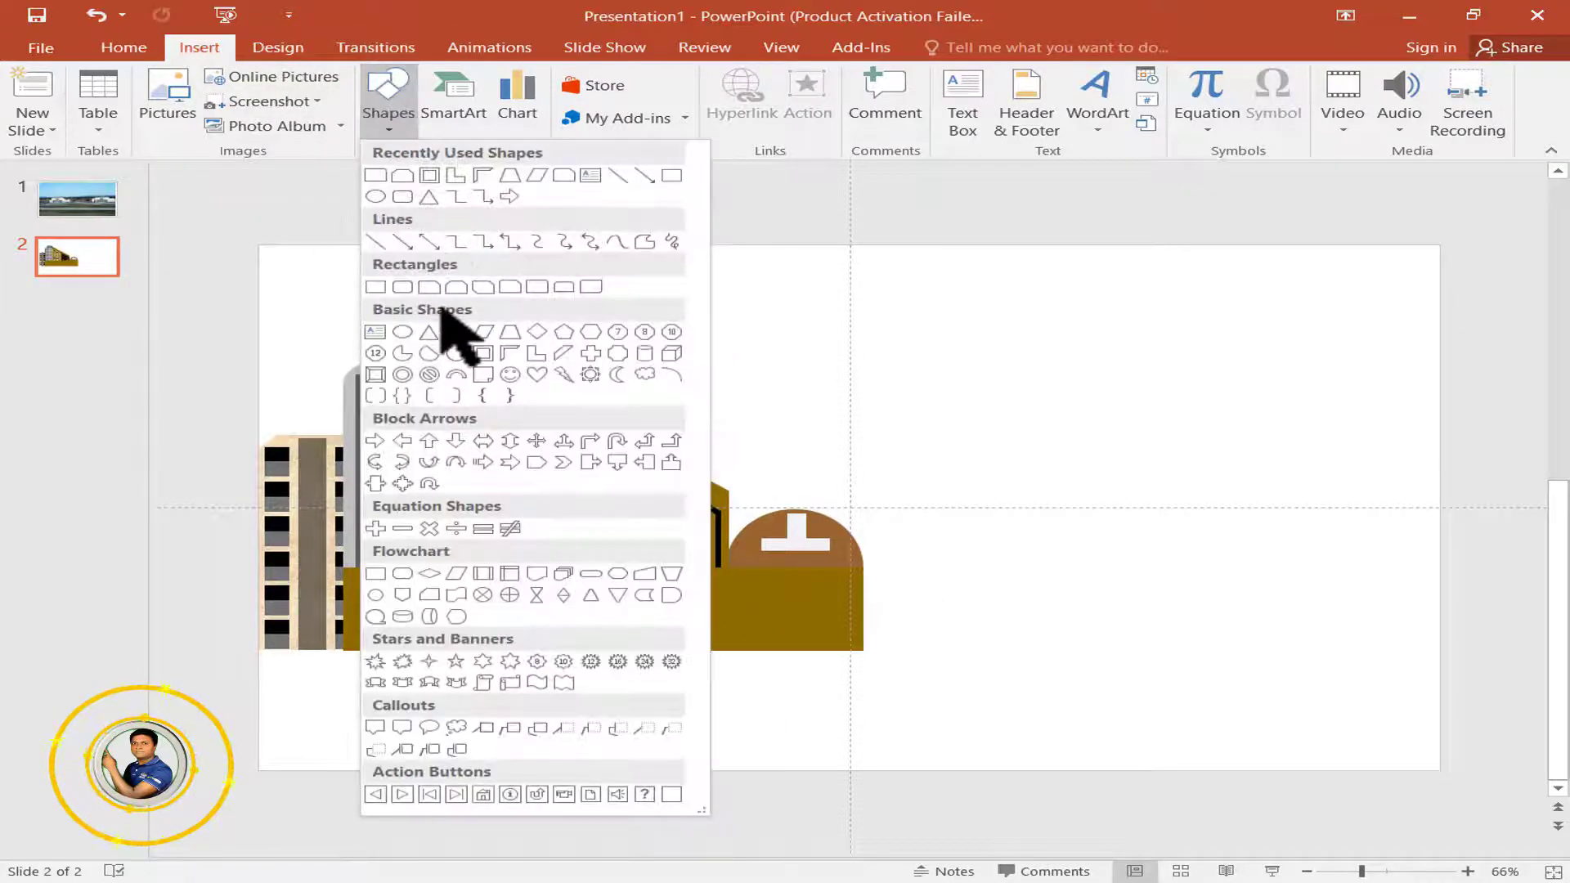
pyautogui.click(376, 286)
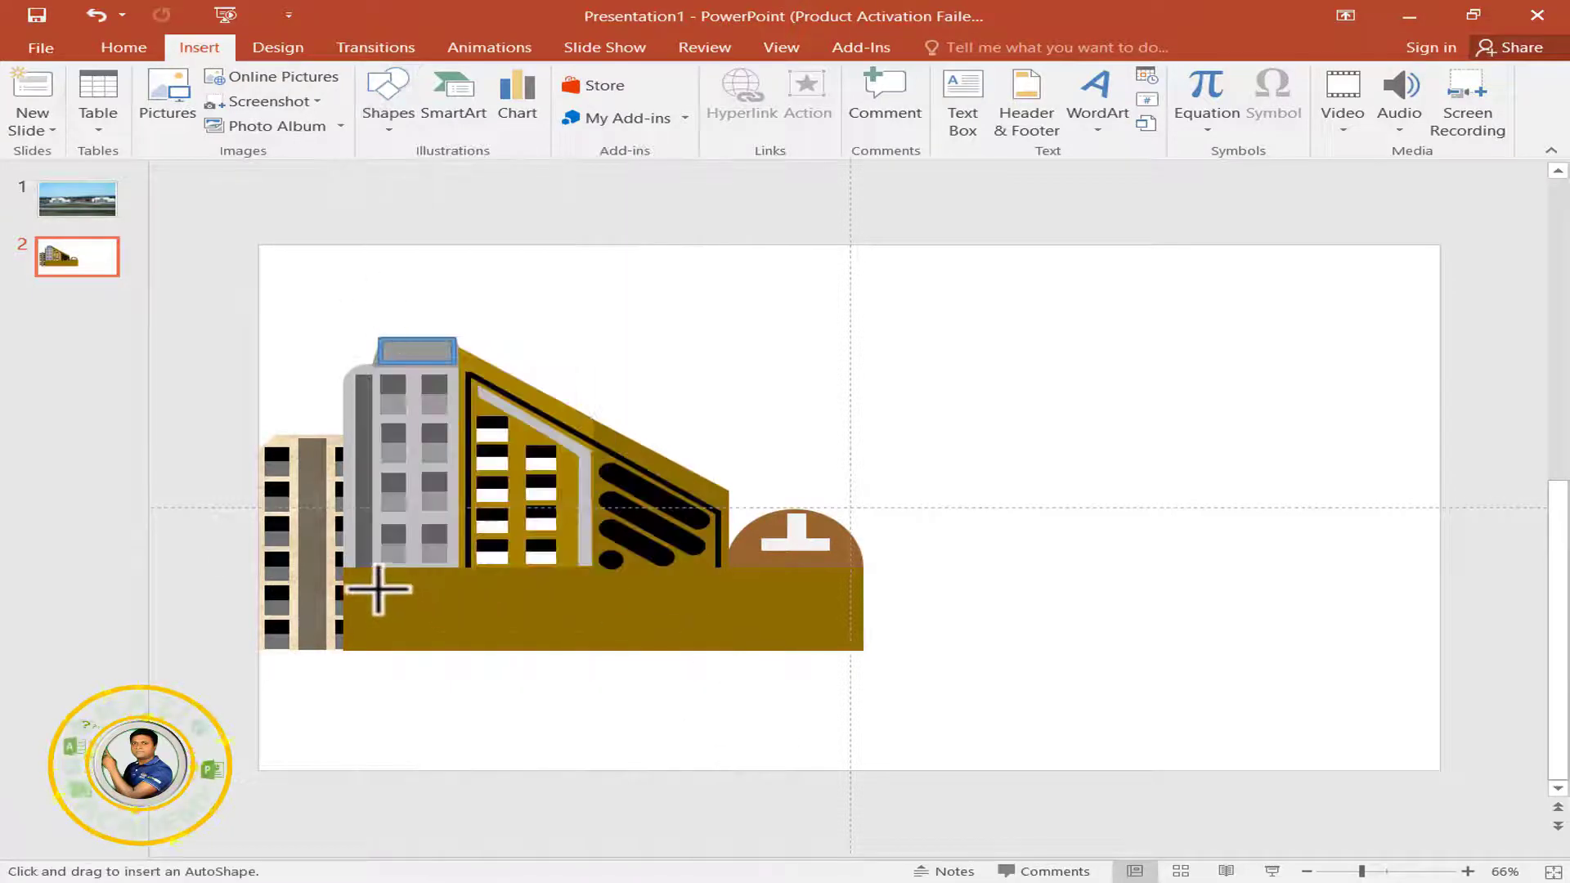
pyautogui.moveTo(343, 579); pyautogui.dragTo(845, 604)
pyautogui.click(605, 129)
pyautogui.click(633, 147)
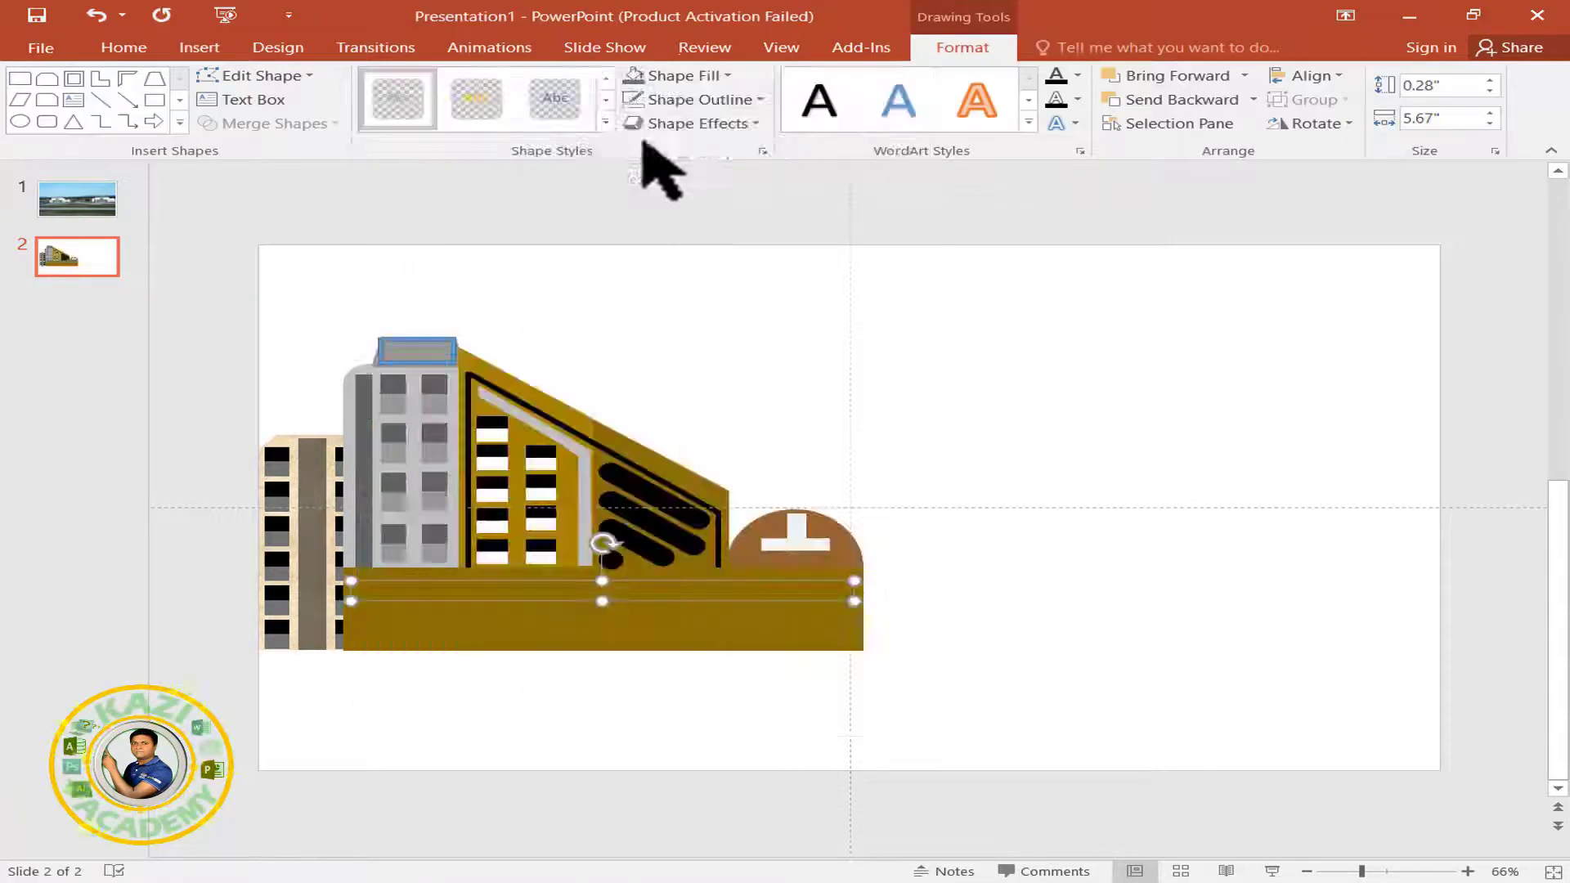
pyautogui.click(606, 122)
pyautogui.click(708, 662)
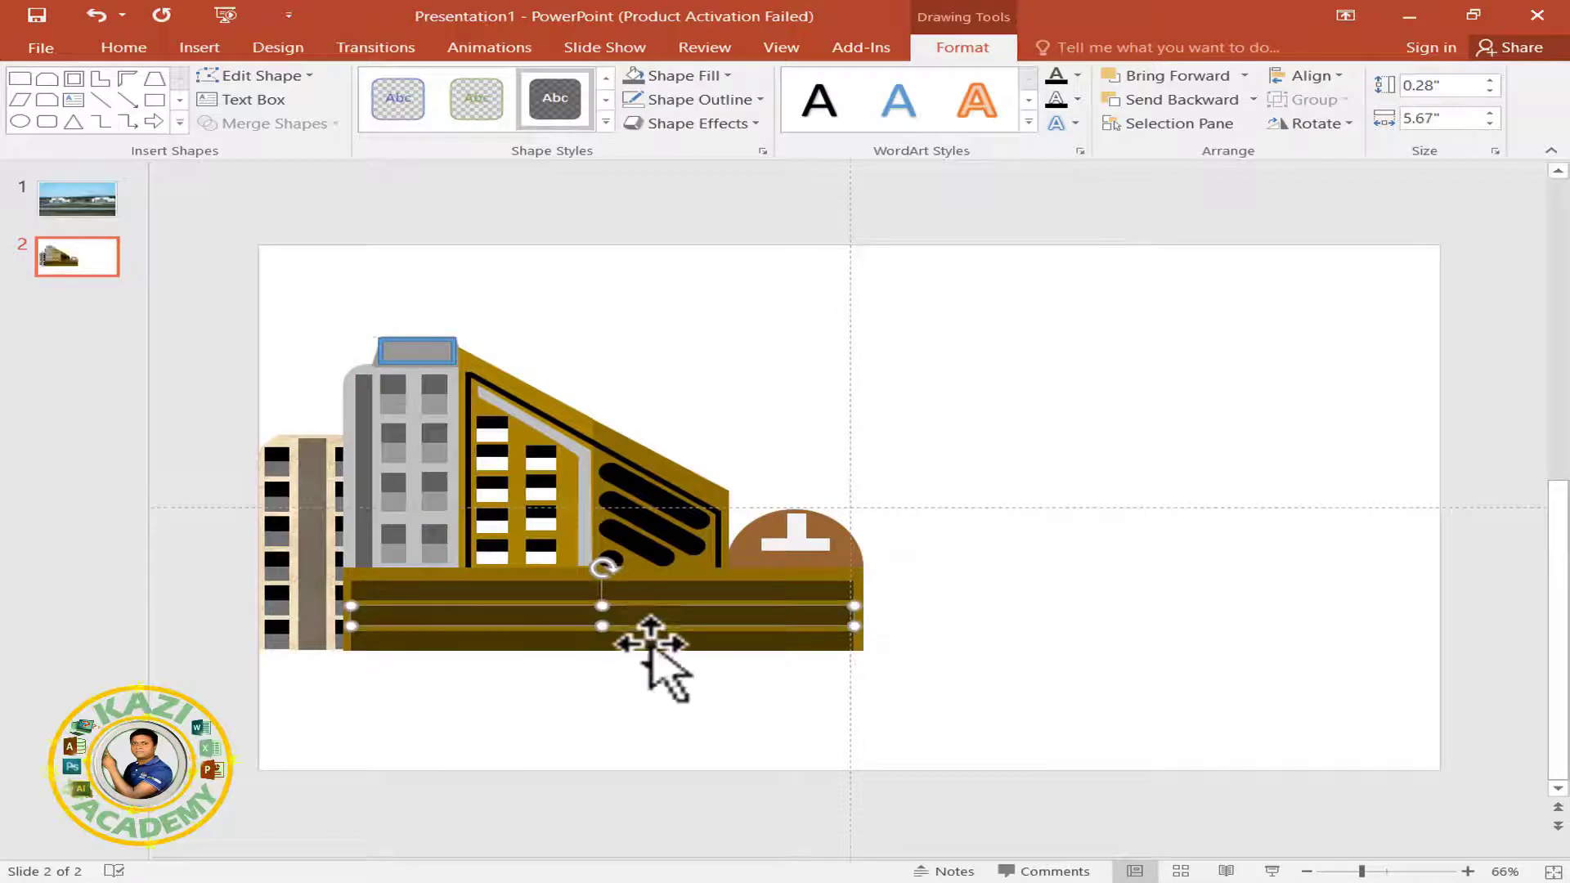
pyautogui.hotkey('ctrl', 'a')
pyautogui.hotkey('ctrl', 'g')
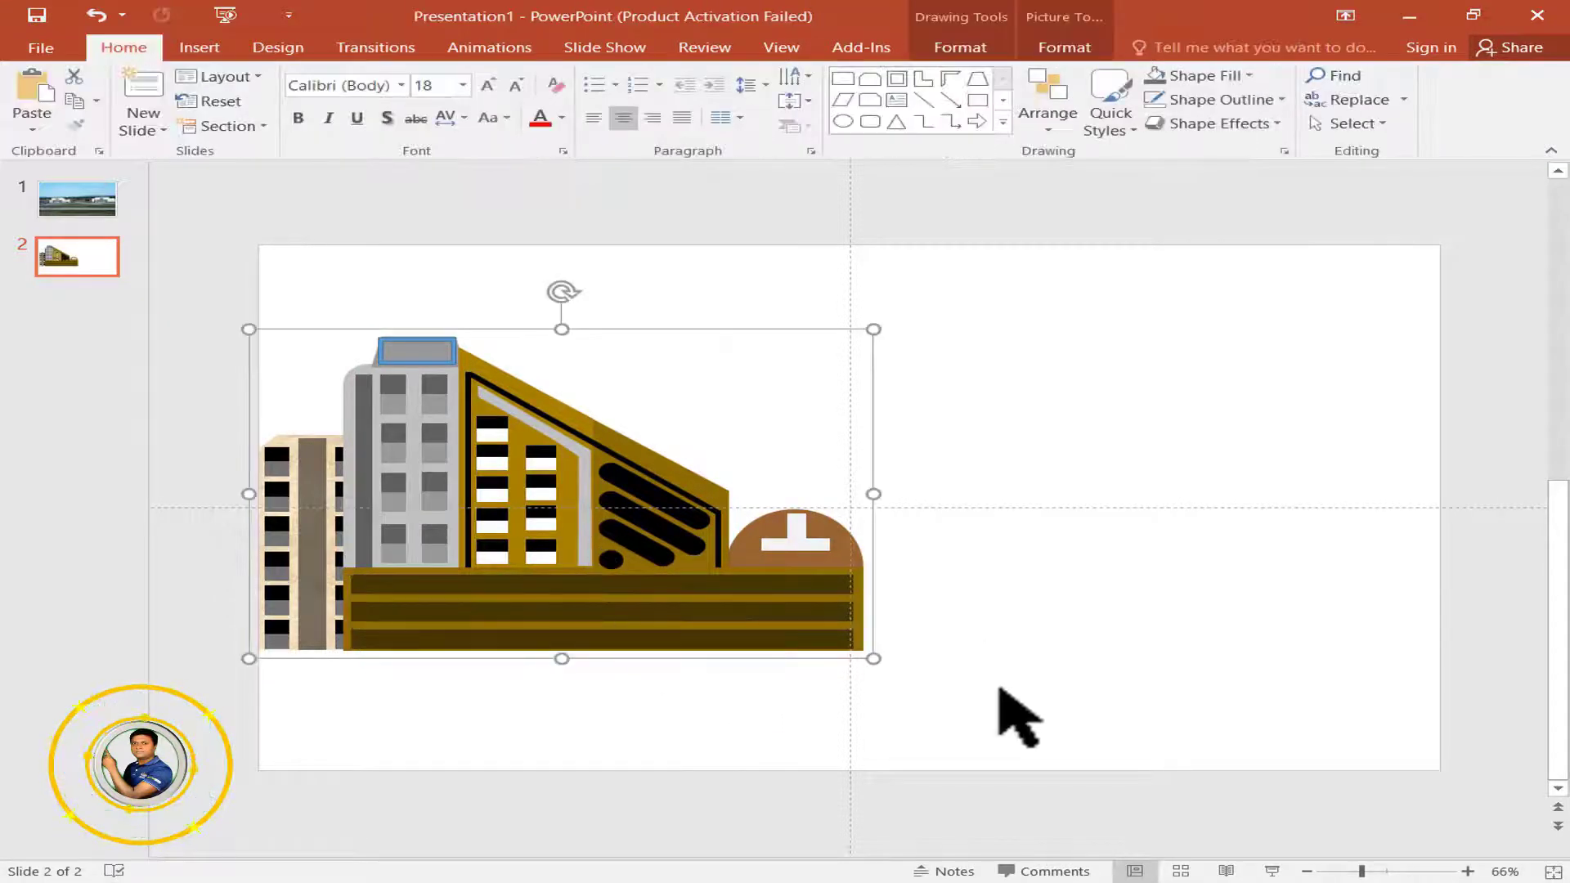
pyautogui.click(199, 47)
pyautogui.click(388, 102)
pyautogui.click(459, 182)
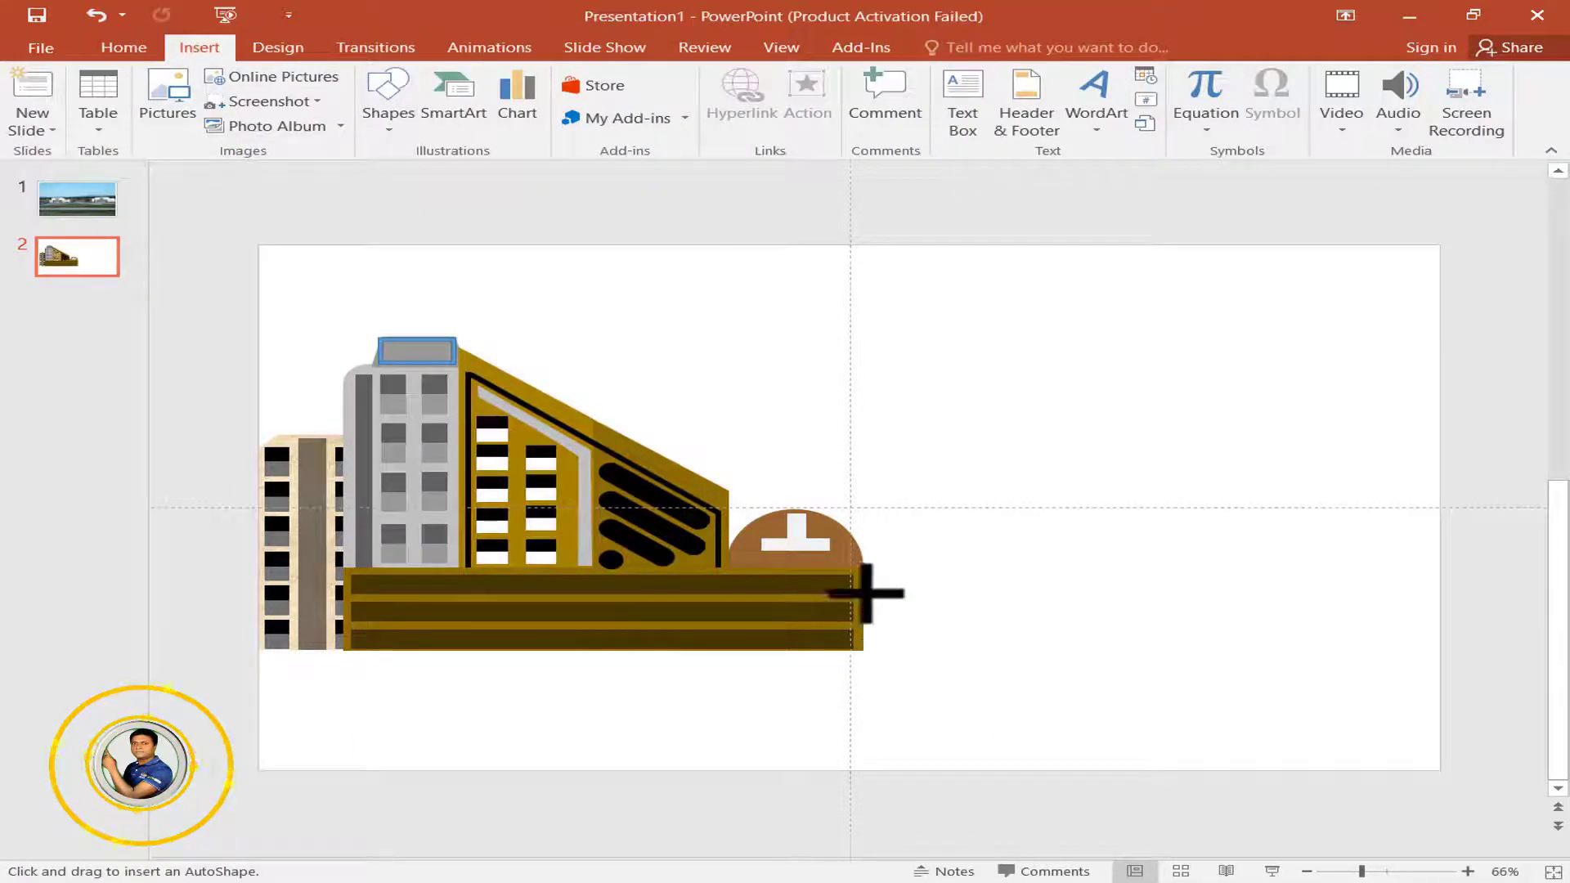
# - Draw the rectangle stair steps beside the base and remove their outlines
pyautogui.moveTo(933, 652); pyautogui.dragTo(963, 650)
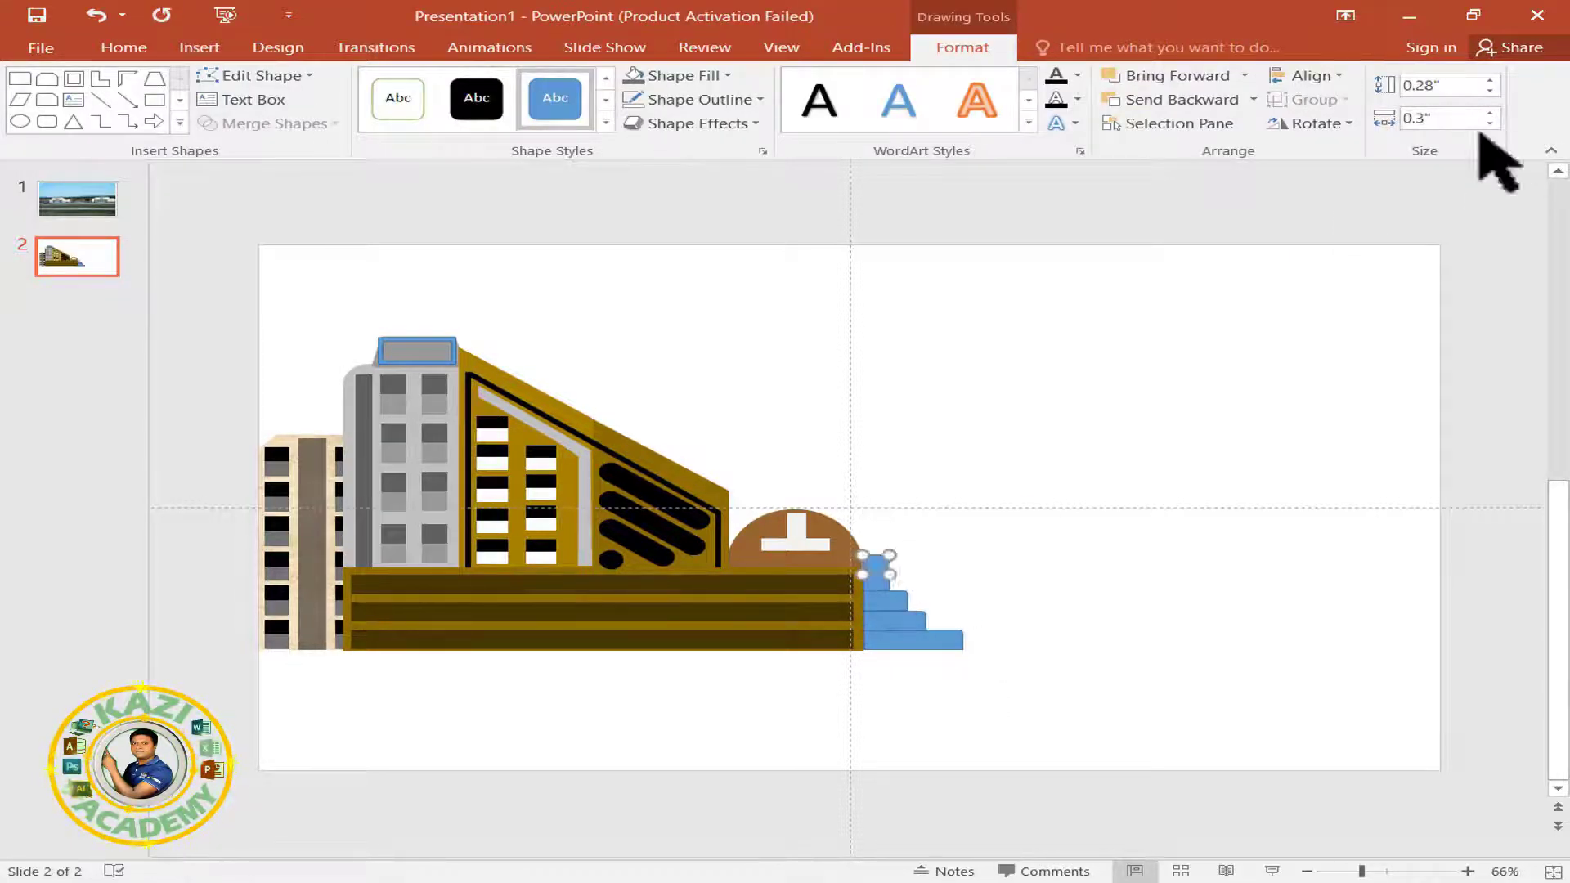
pyautogui.moveTo(1135, 461); pyautogui.dragTo(848, 725)
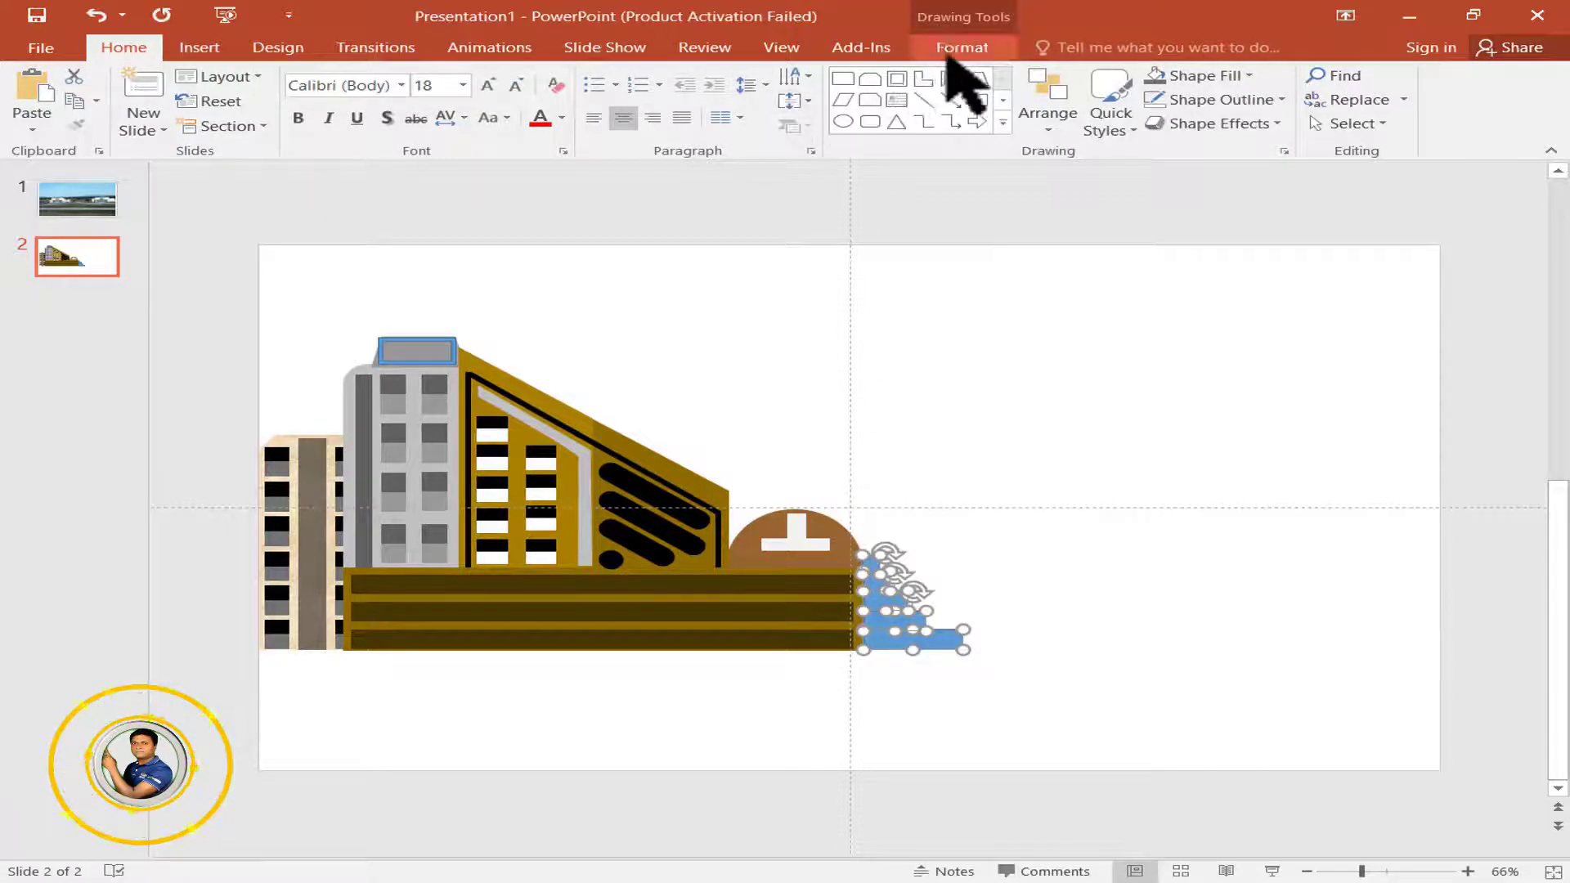
pyautogui.click(961, 48)
pyautogui.click(699, 99)
pyautogui.click(701, 329)
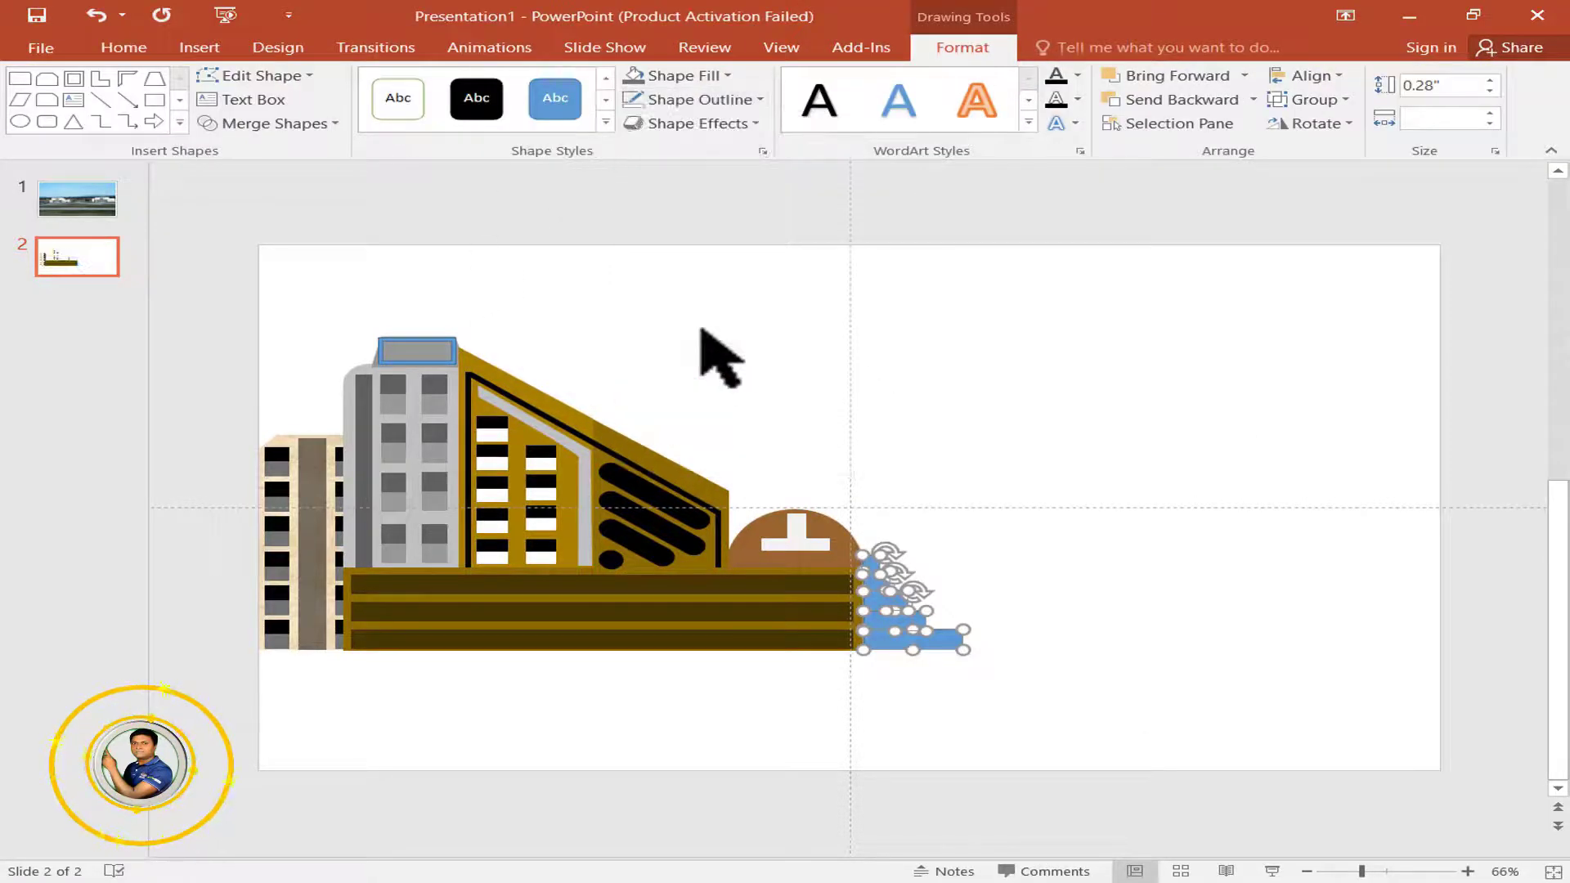
pyautogui.click(1098, 458)
pyautogui.scroll(5, 1055, 573)
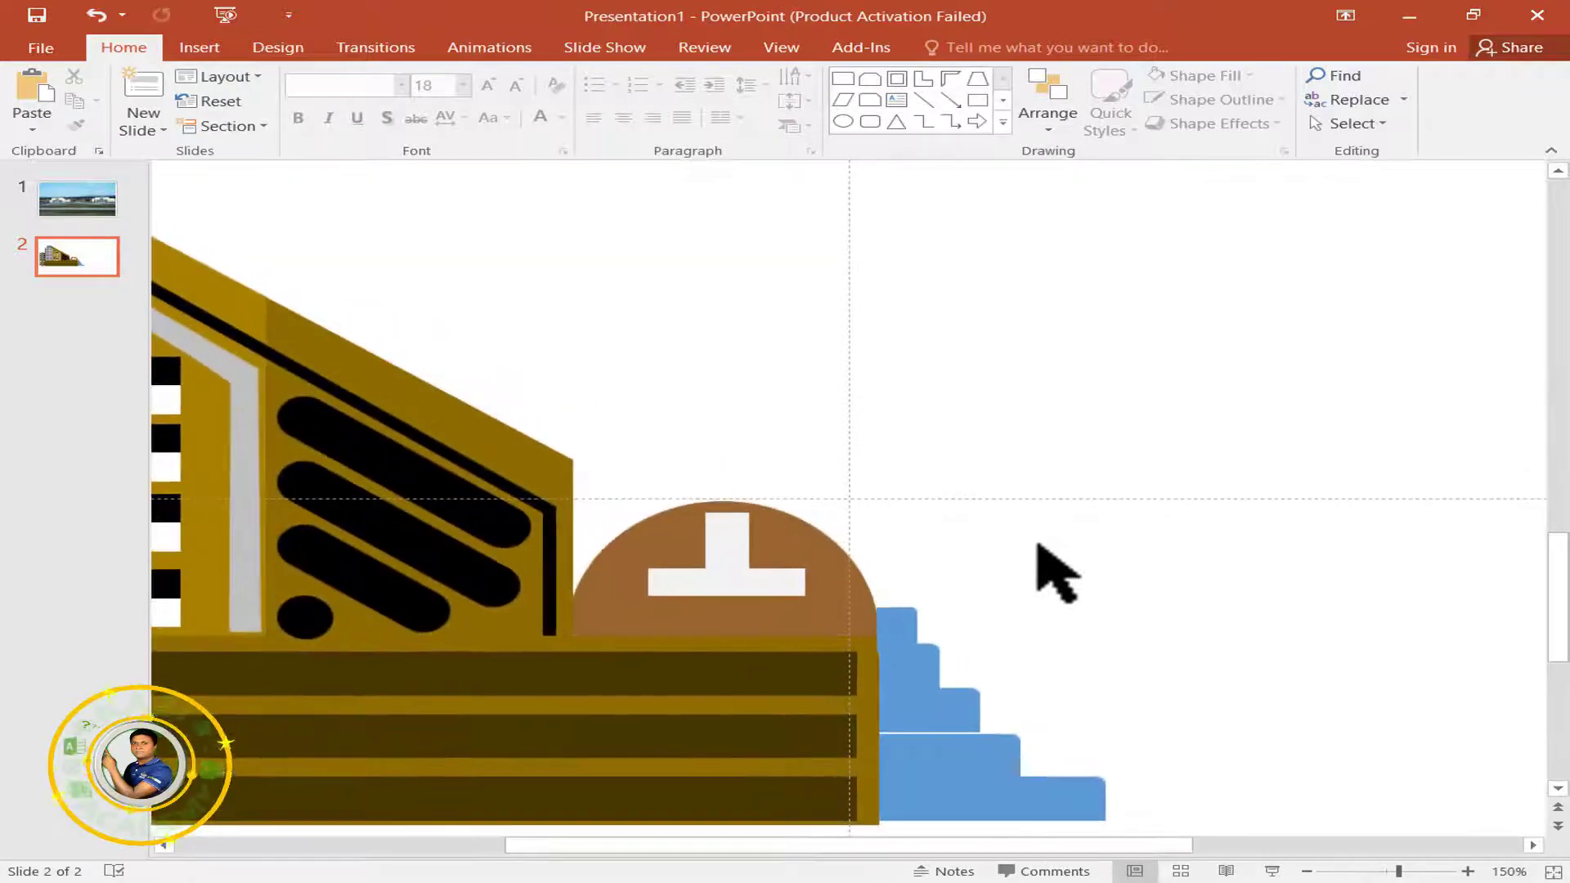
# - Nudge the top steps slightly left and group all the stair steps
pyautogui.click(948, 721)
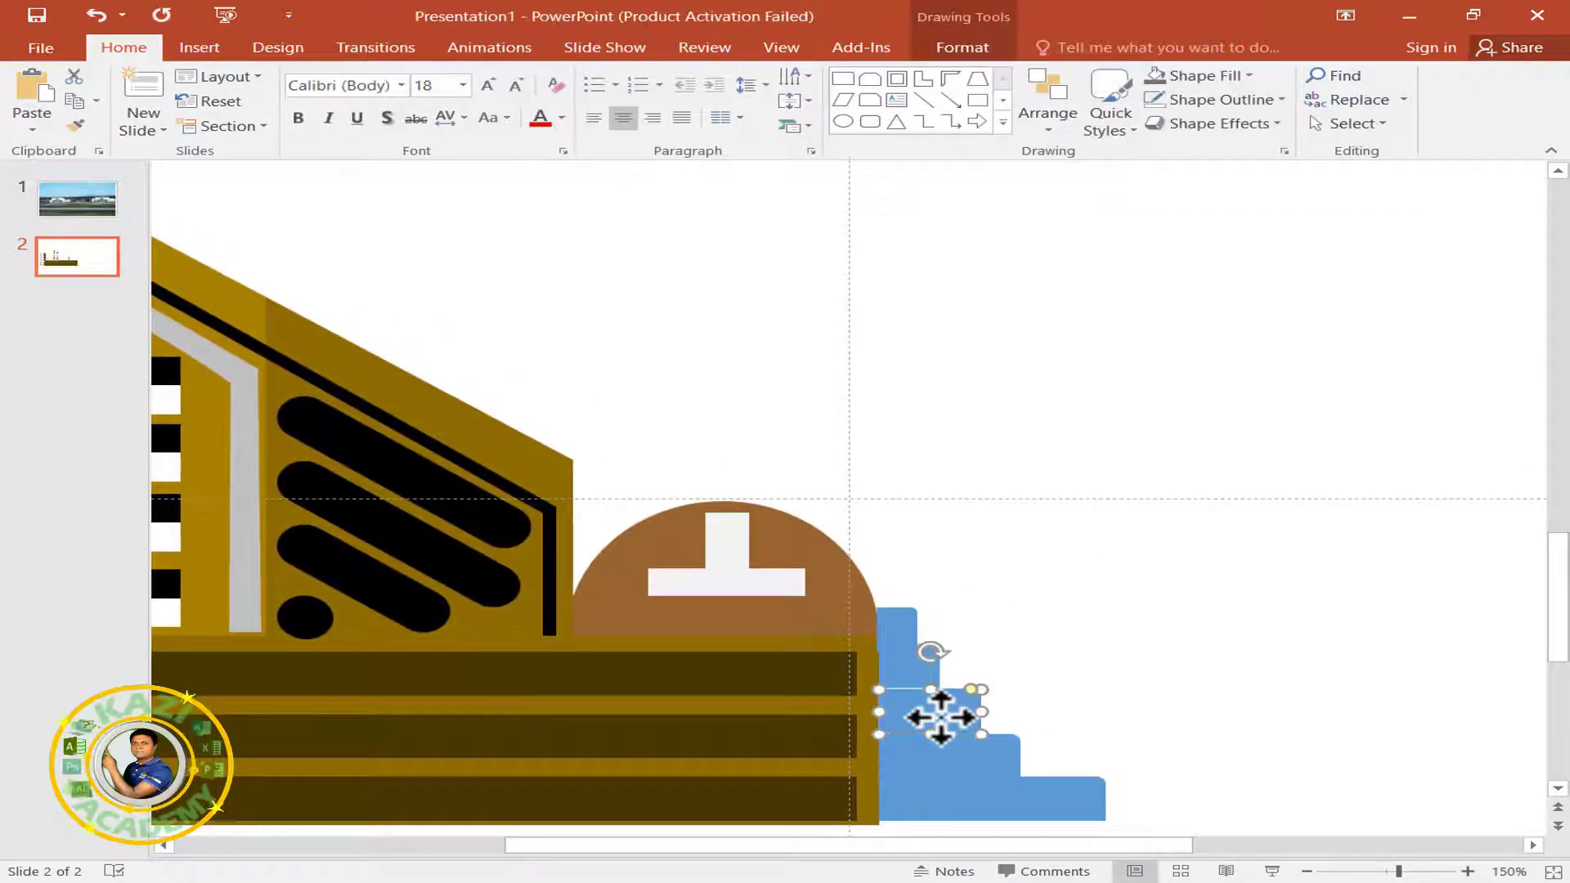
pyautogui.moveTo(909, 668); pyautogui.dragTo(895, 669)
pyautogui.click(1076, 624)
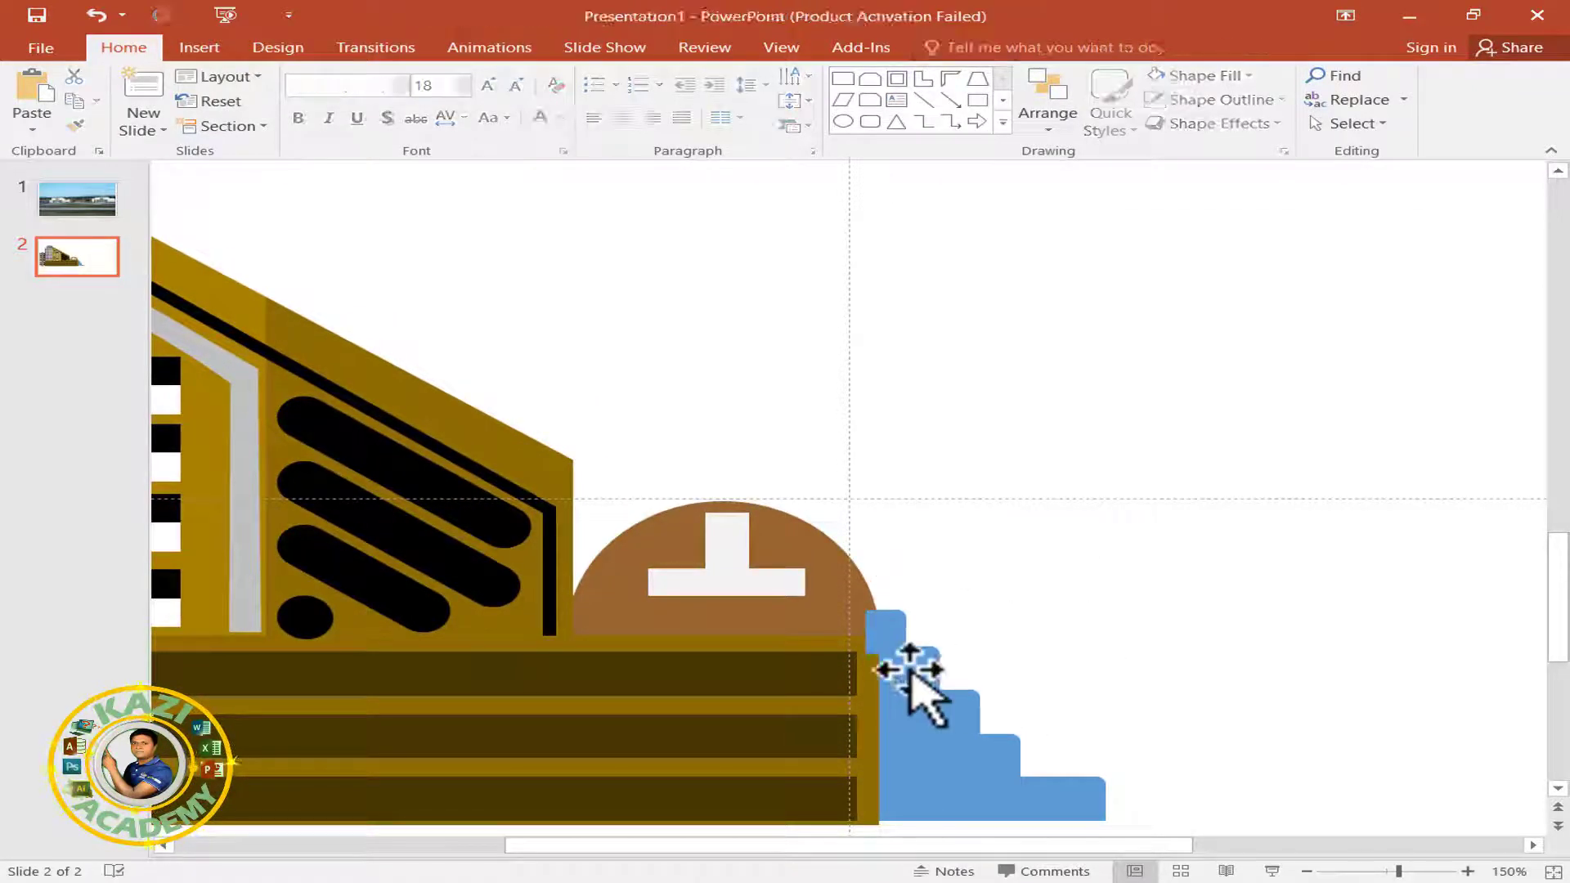
pyautogui.click(911, 673)
pyautogui.click(1029, 642)
pyautogui.moveTo(861, 537); pyautogui.dragTo(1190, 840)
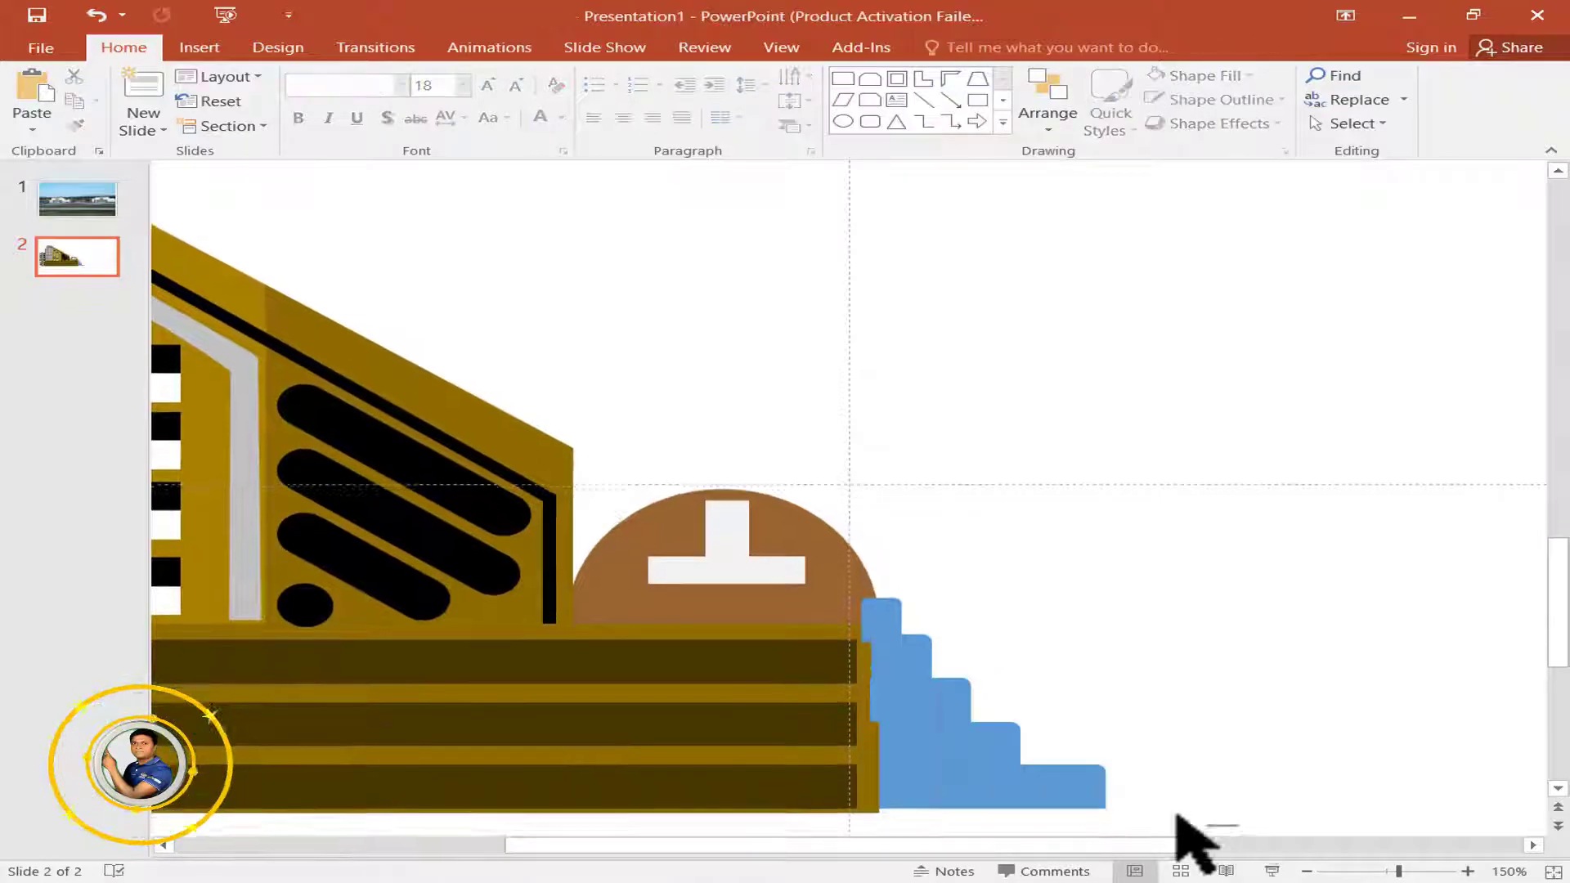
pyautogui.rightClick(924, 687)
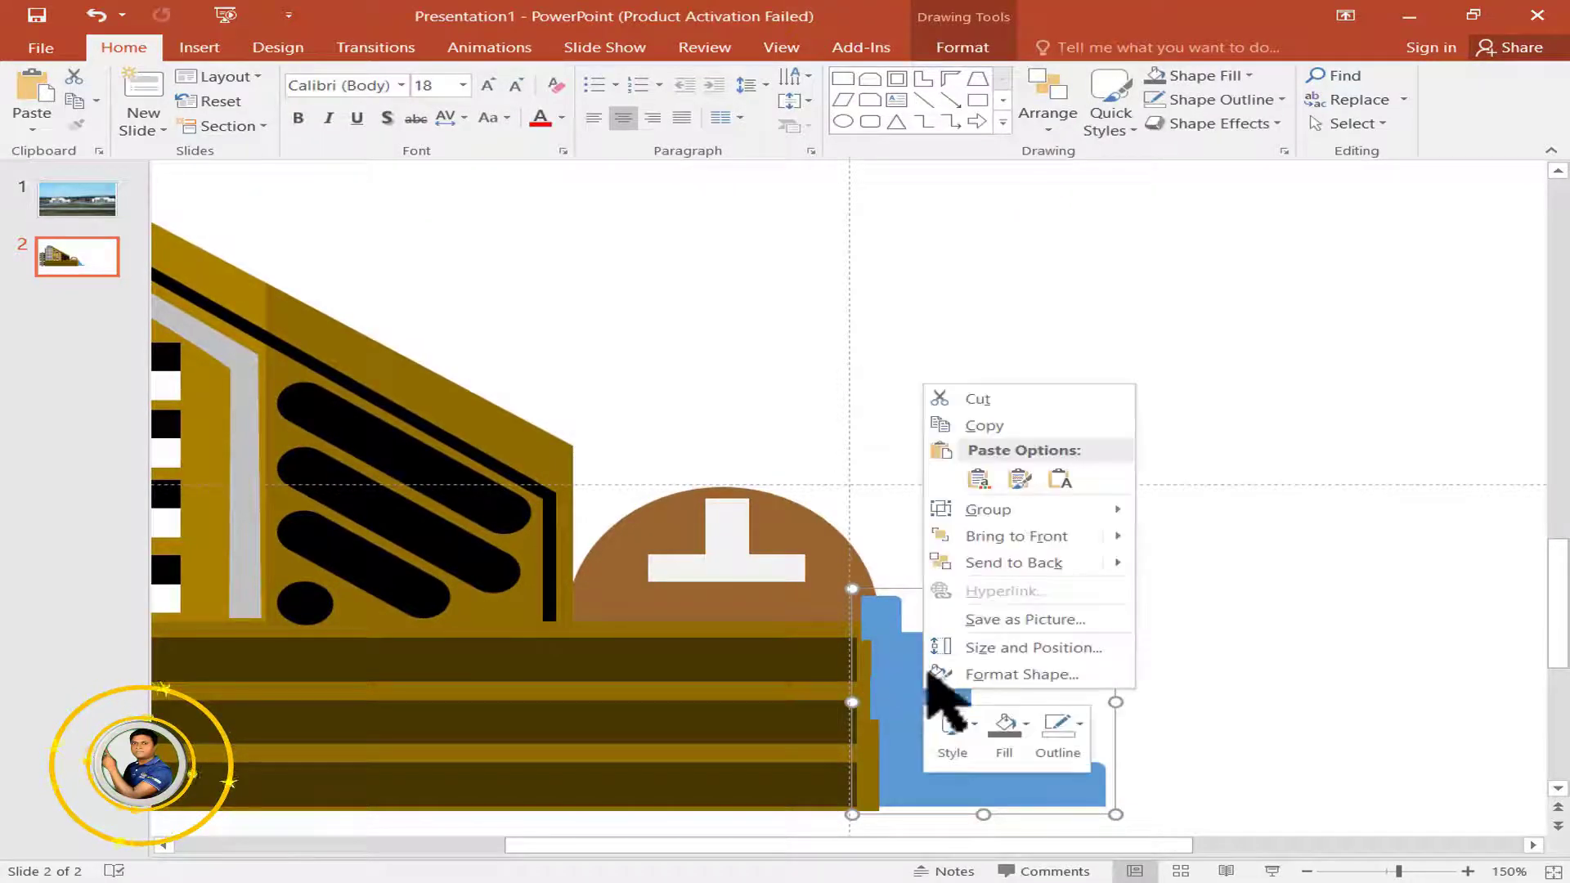
pyautogui.click(1161, 508)
pyautogui.click(986, 527)
# - Shade the steps from top to bottom in grey, lighter grey, and light grey
pyautogui.click(894, 621)
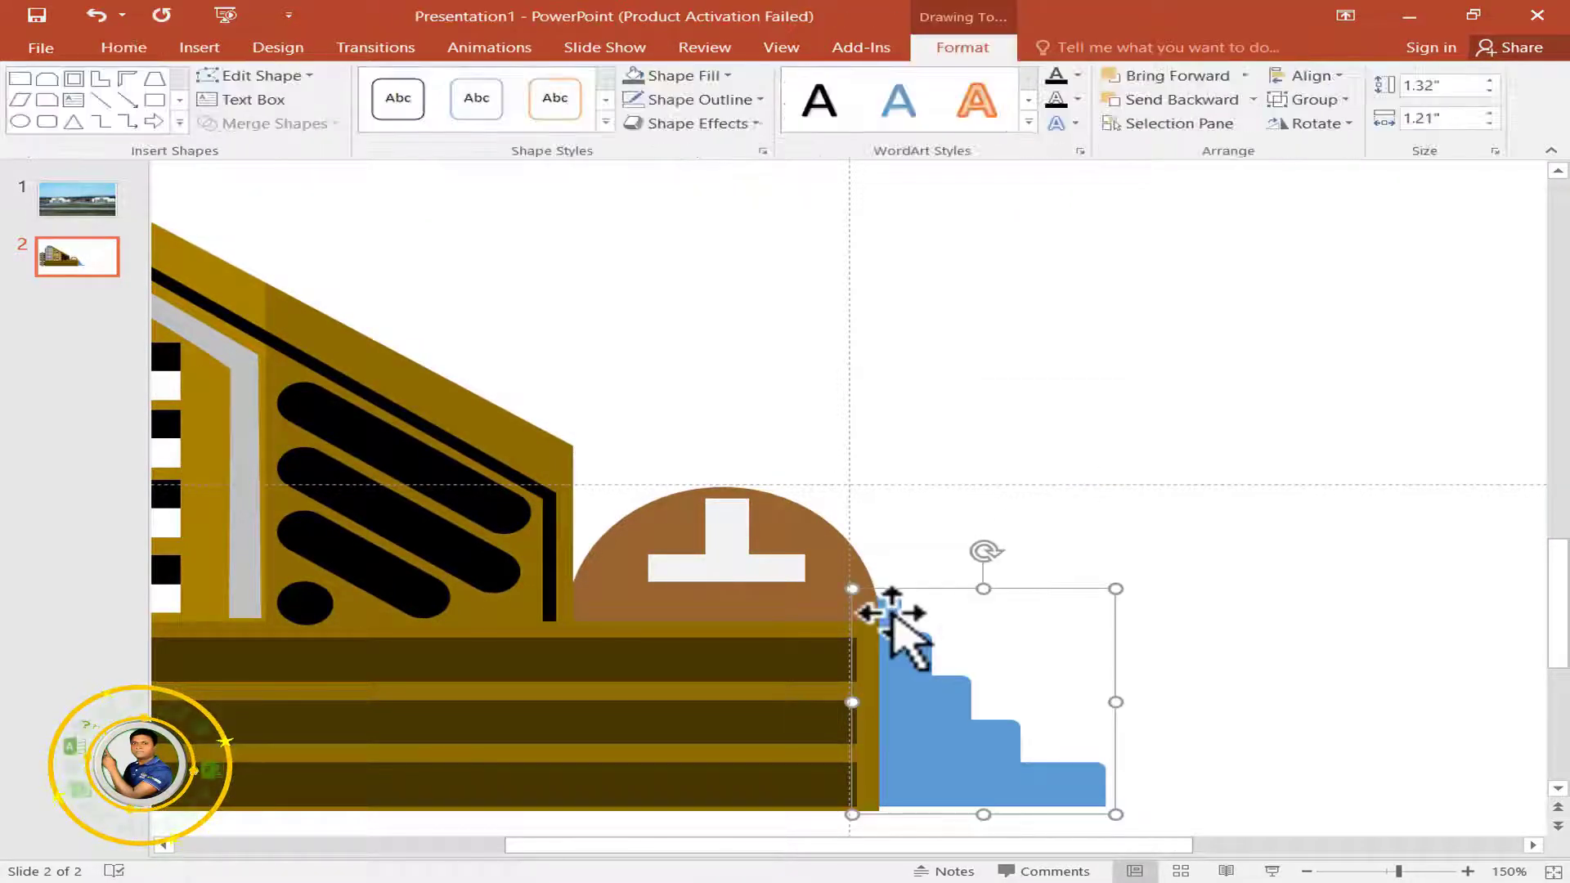
pyautogui.click(893, 622)
pyautogui.click(719, 75)
pyautogui.click(708, 75)
pyautogui.click(717, 75)
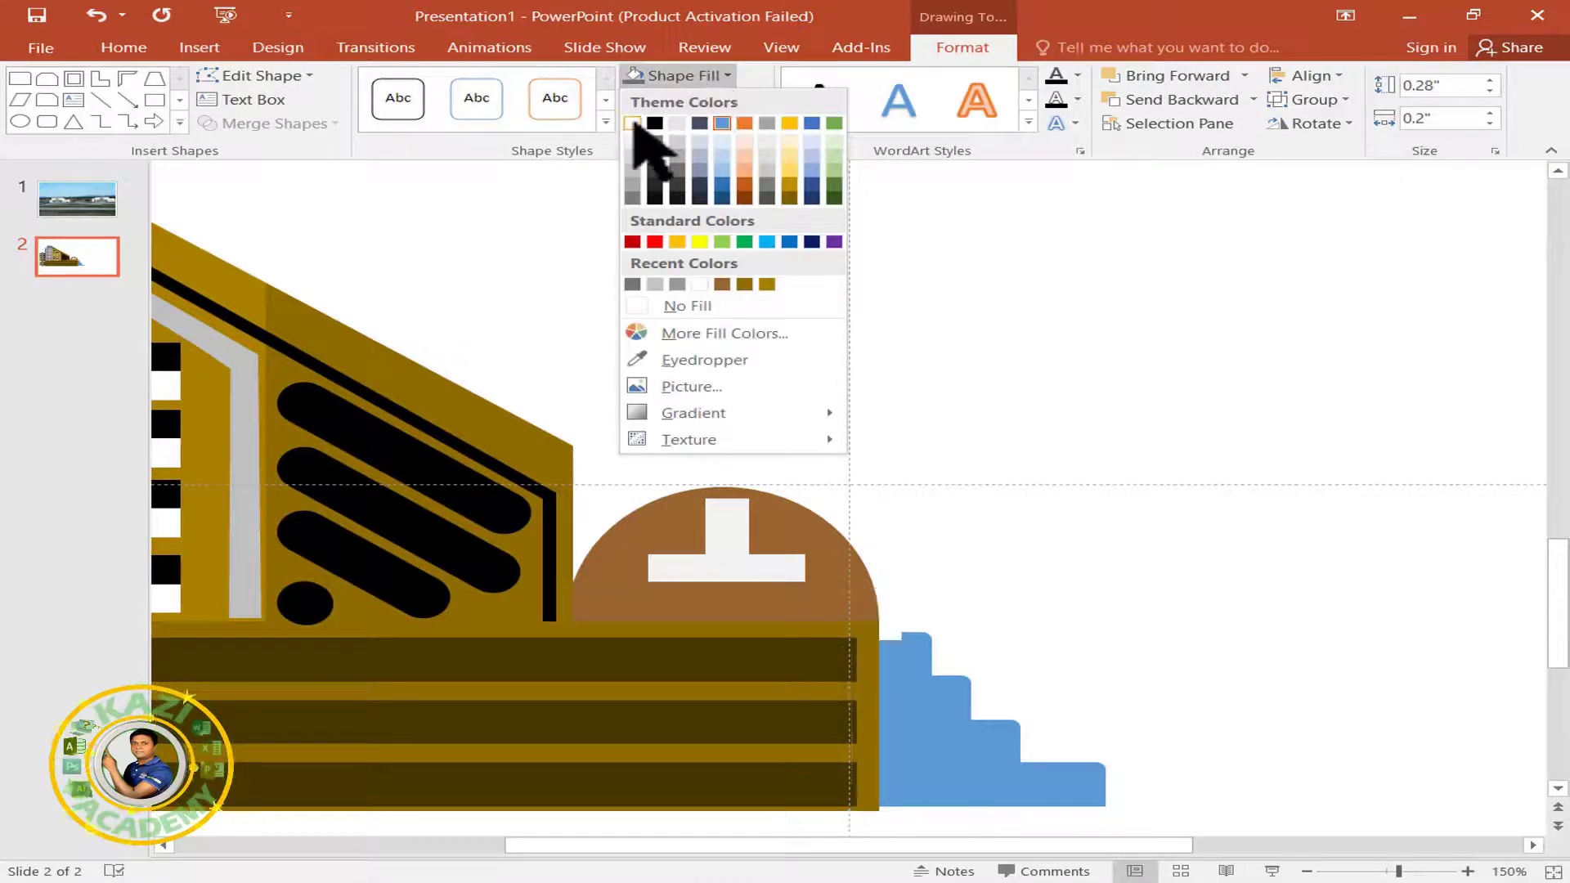
pyautogui.click(642, 176)
pyautogui.click(903, 654)
pyautogui.click(716, 75)
pyautogui.click(655, 176)
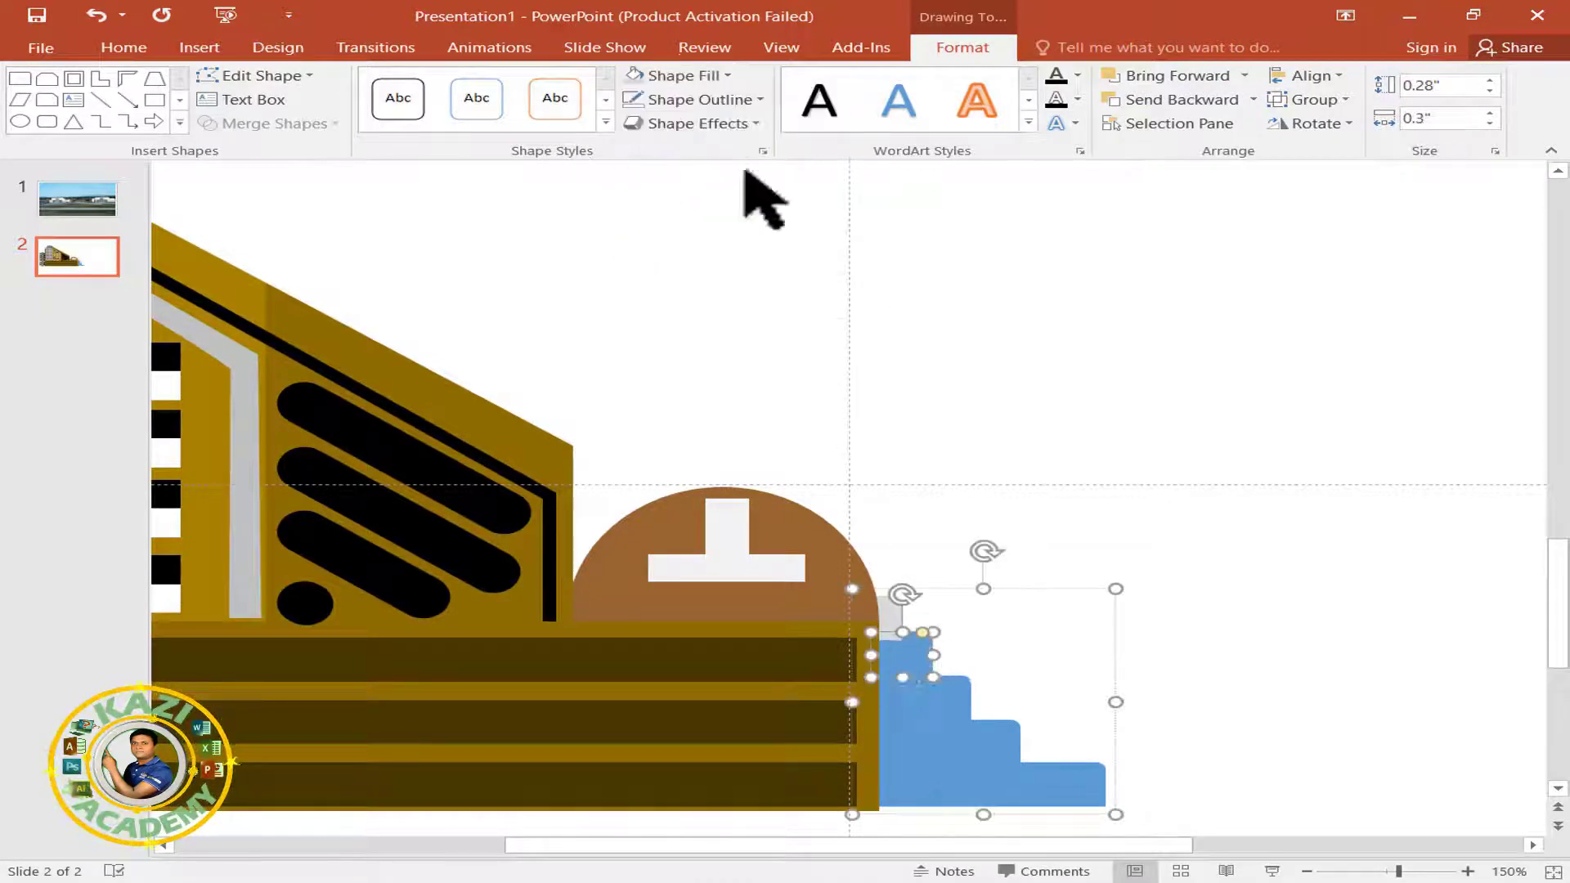
pyautogui.click(924, 699)
pyautogui.click(716, 75)
pyautogui.click(637, 153)
# - Check the finished stairs group, then select every object on the slide
pyautogui.click(1167, 684)
pyautogui.rightClick(994, 781)
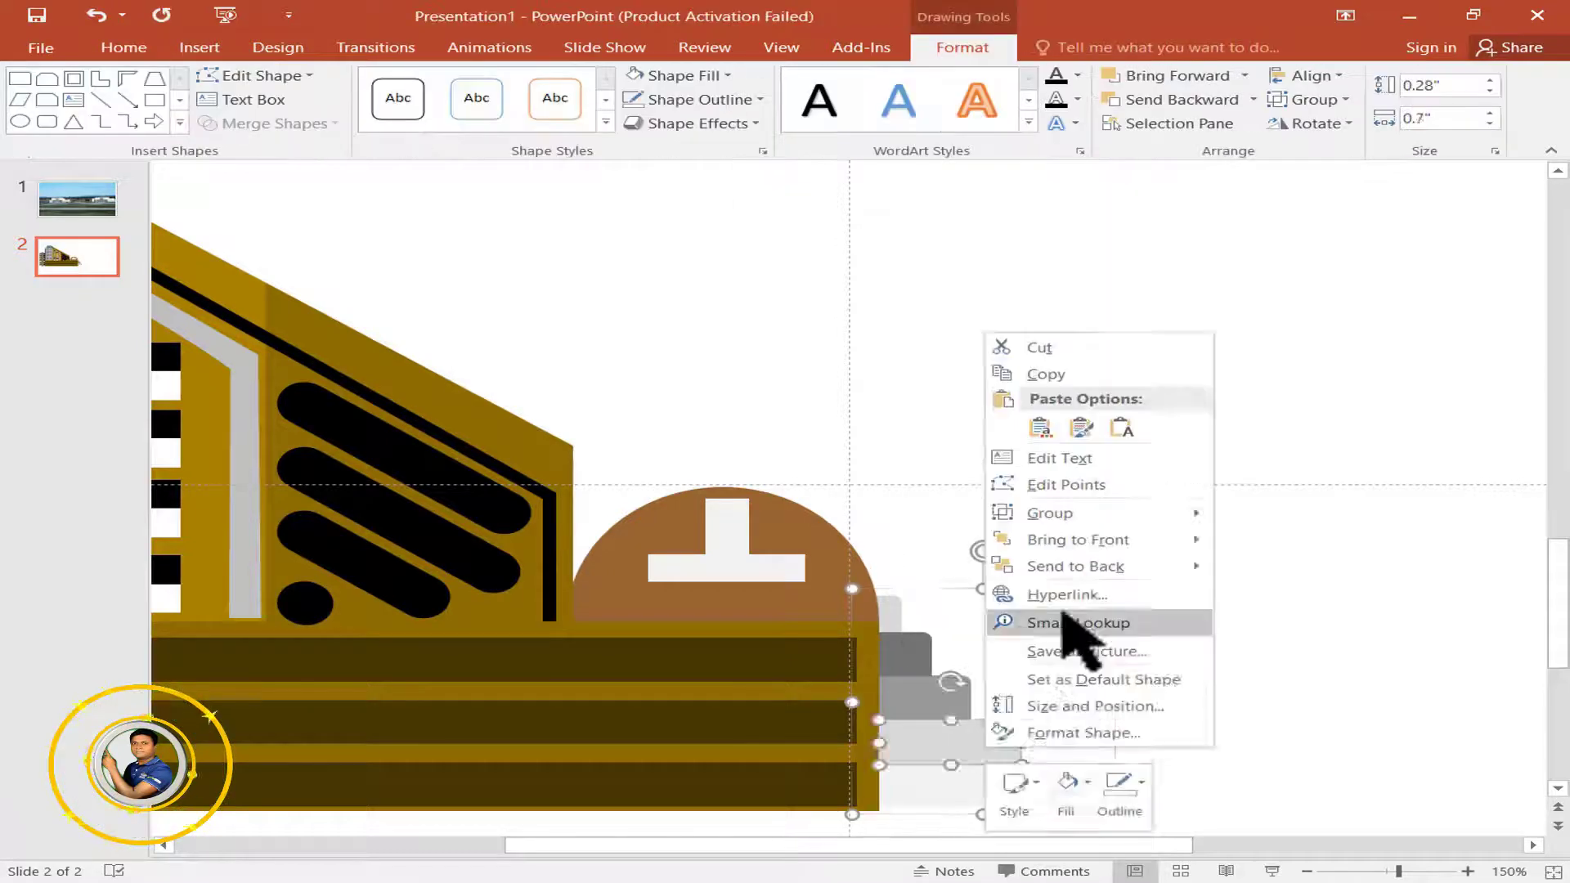
pyautogui.press('Escape')
pyautogui.click(994, 795)
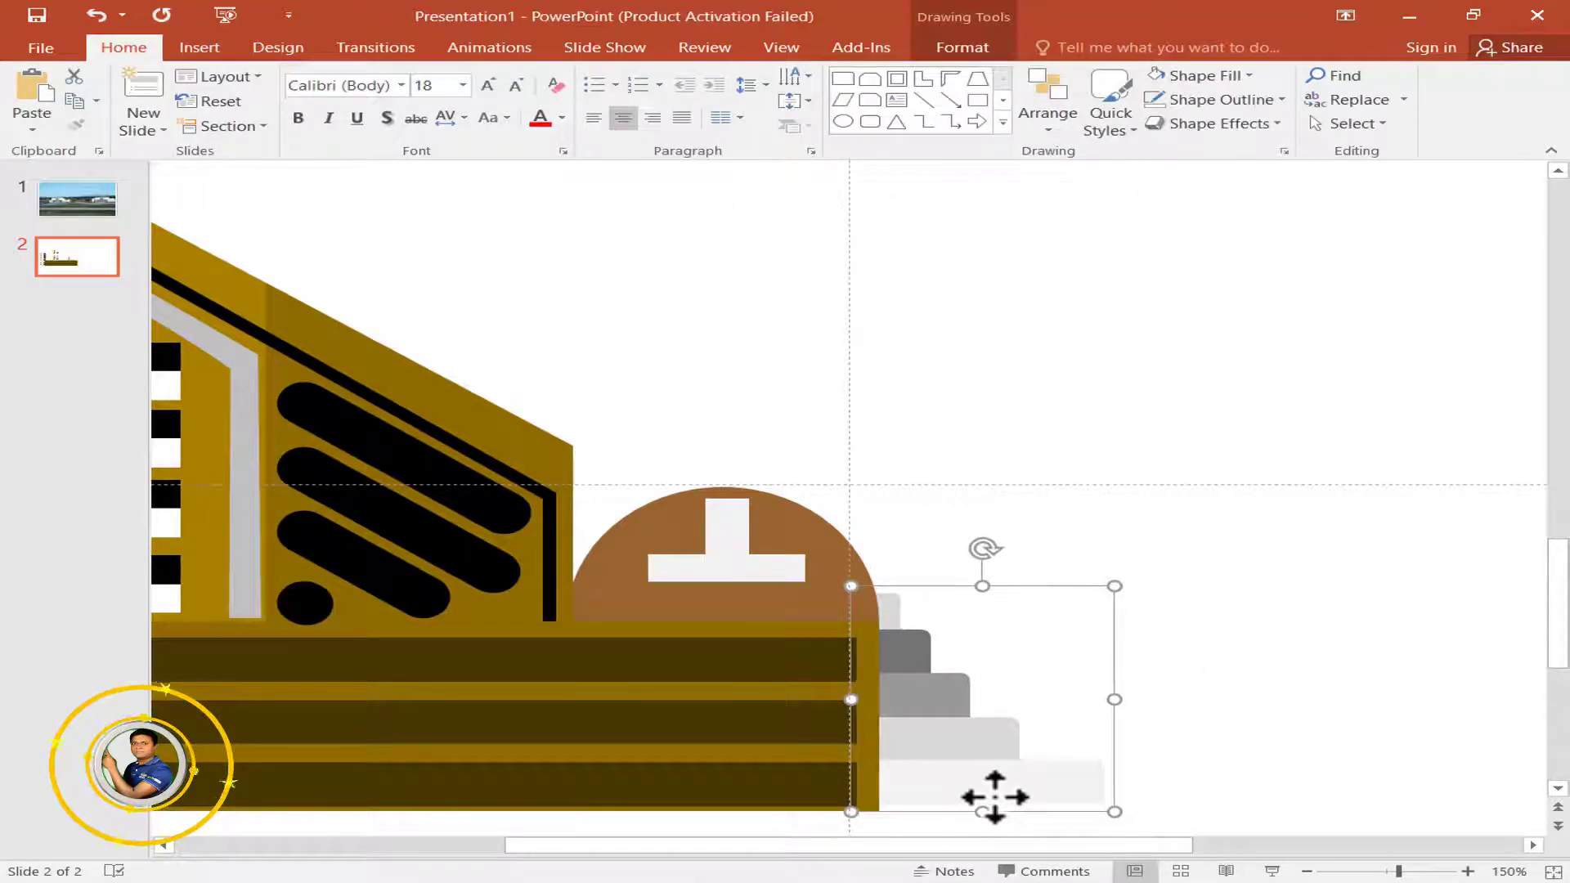
pyautogui.click(1191, 725)
pyautogui.scroll(-5, 1189, 724)
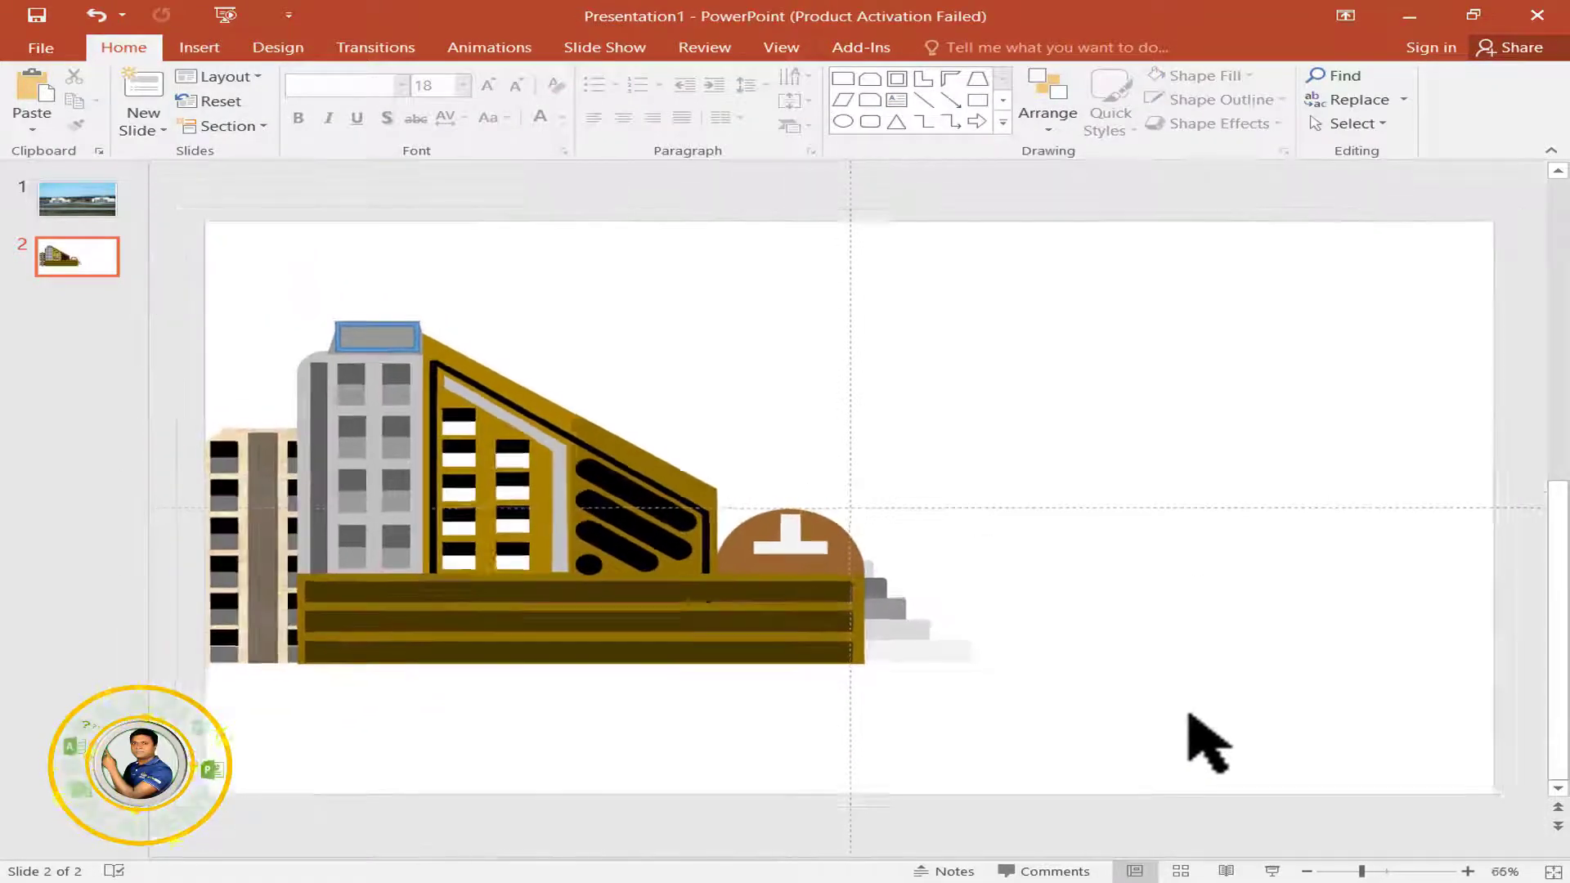
pyautogui.scroll(-2, 1202, 736)
pyautogui.hotkey('ctrl', 'a')
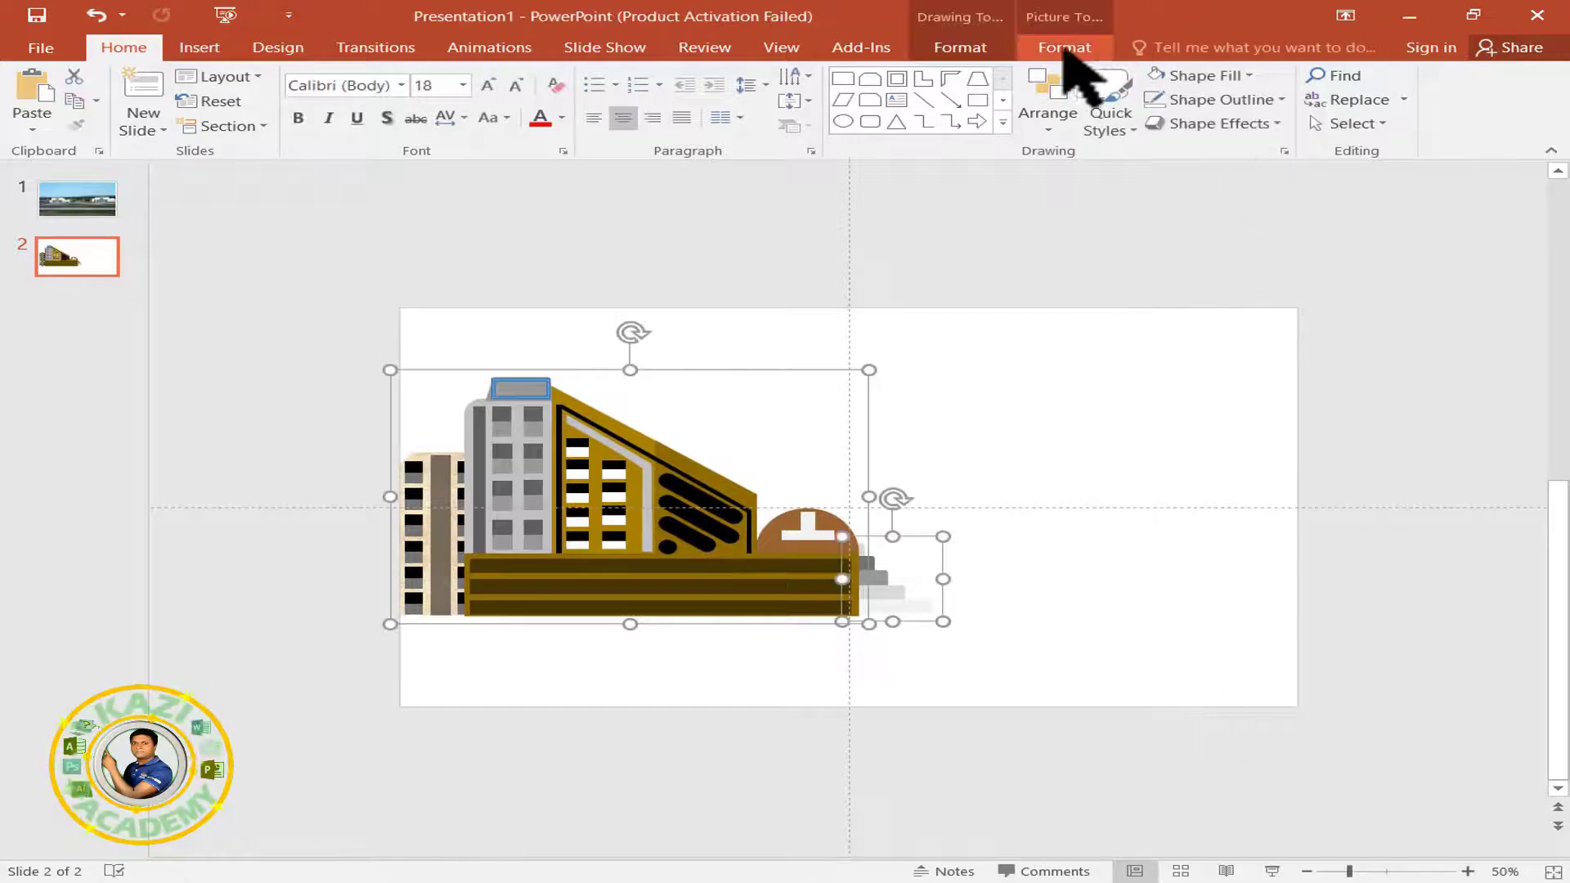
# - Group the building and stairs into one artwork and move it lower on the slide
pyautogui.click(1065, 49)
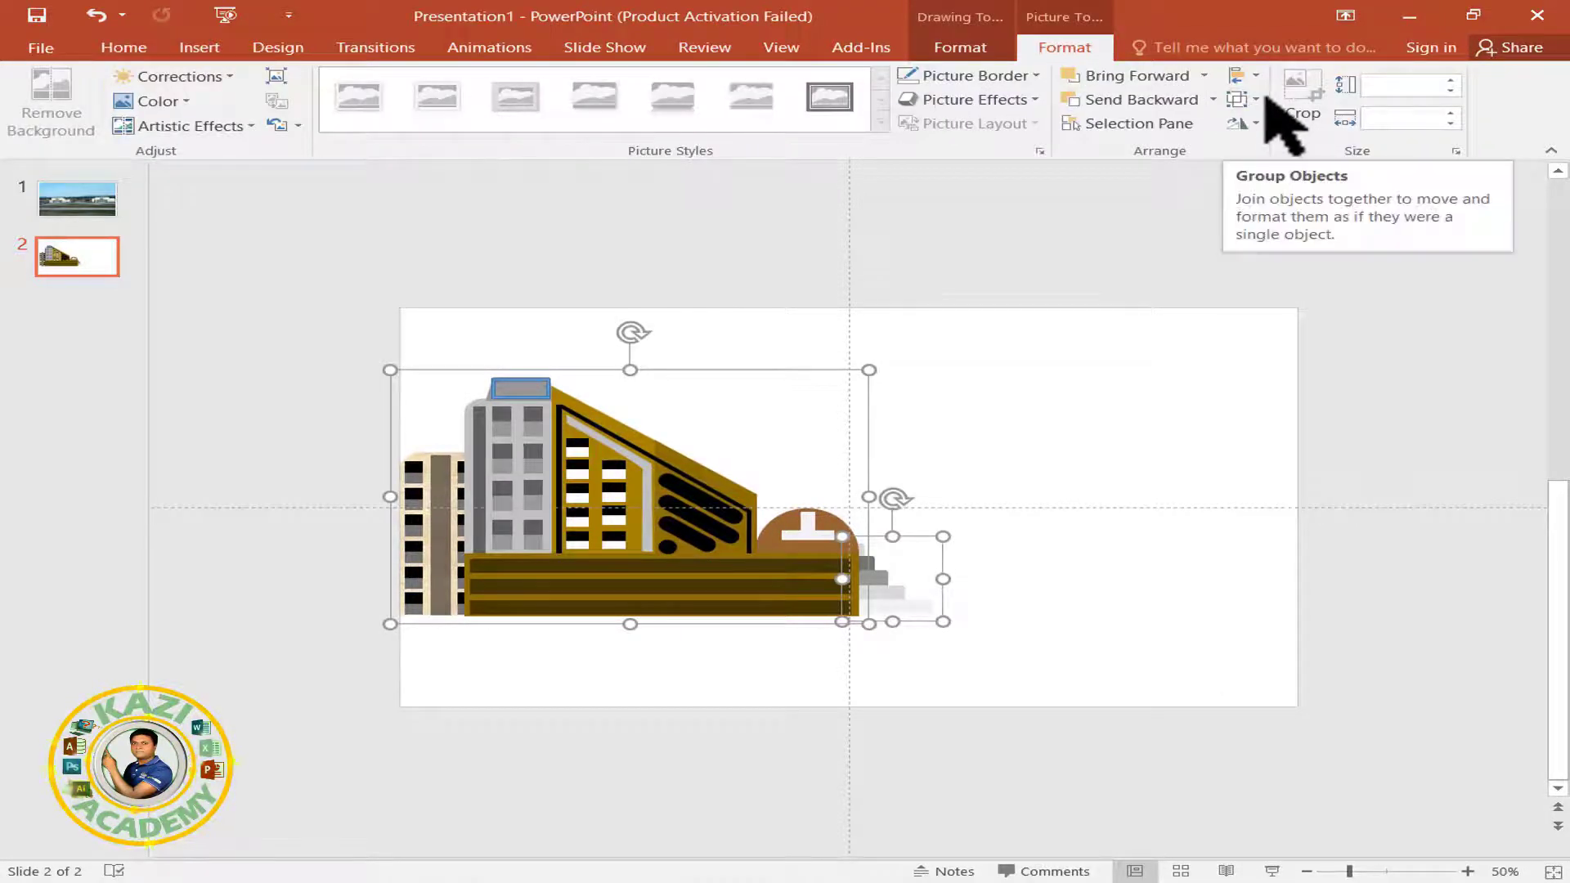
pyautogui.click(1254, 103)
pyautogui.click(1271, 129)
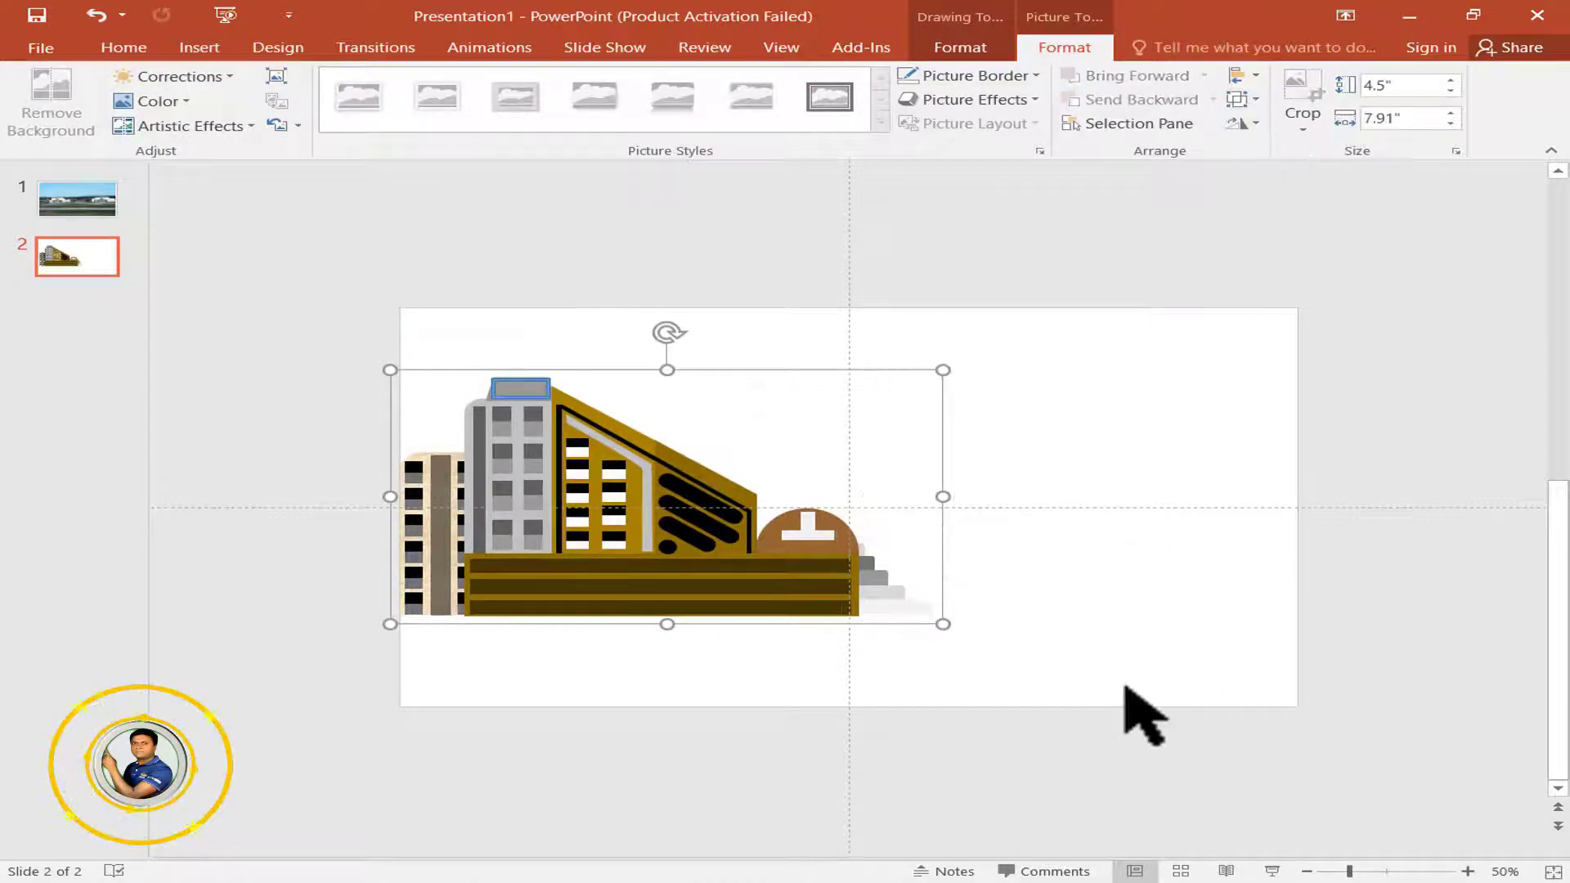
pyautogui.click(1137, 697)
pyautogui.moveTo(826, 588); pyautogui.dragTo(824, 674)
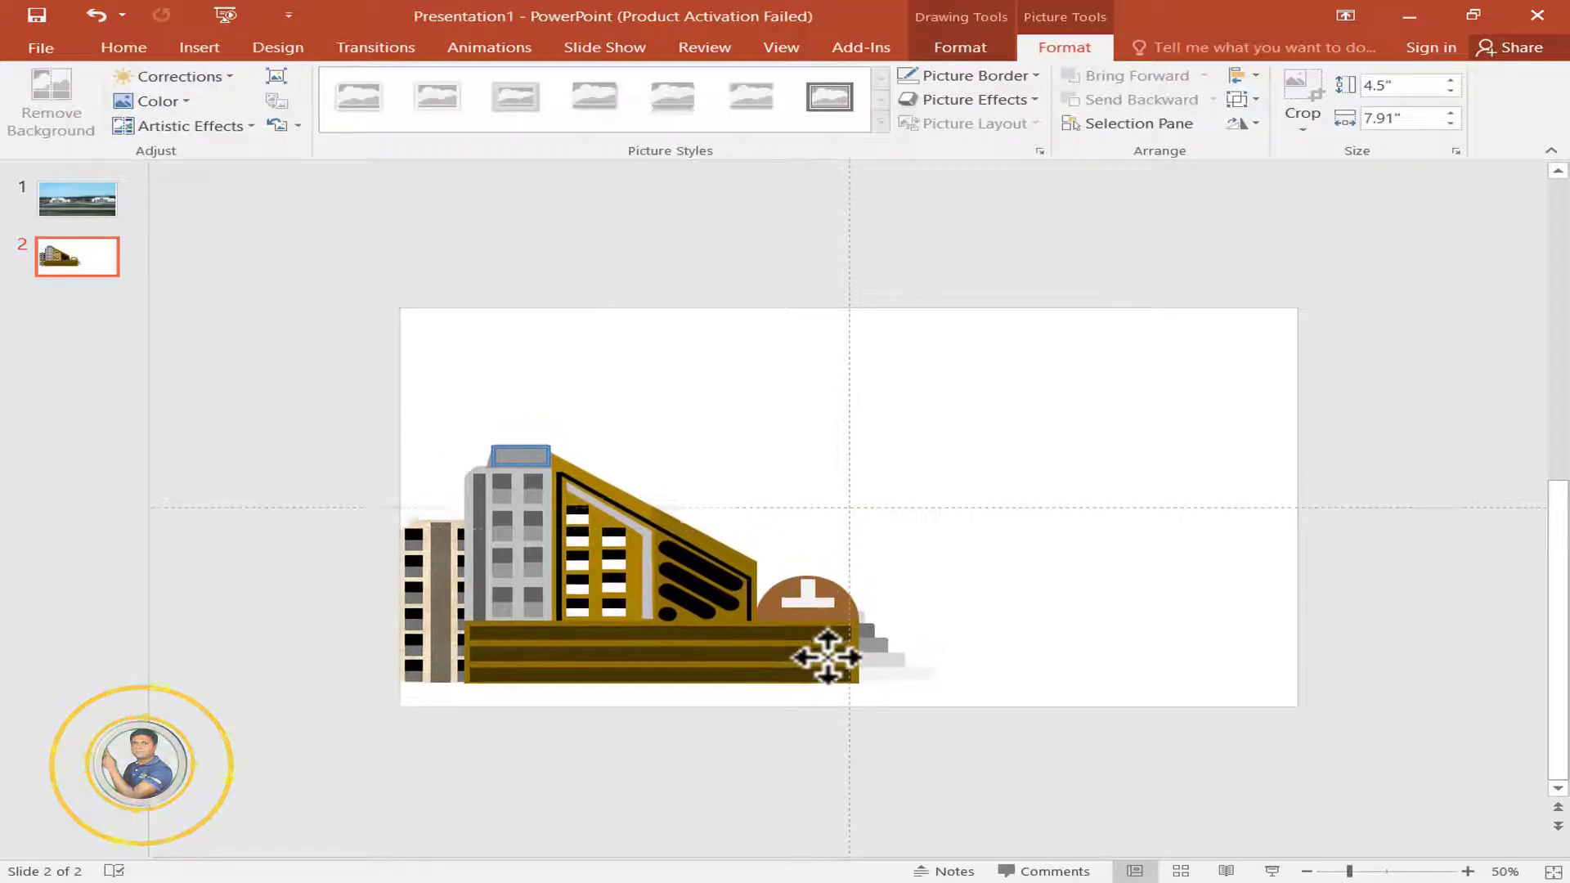
pyautogui.click(1175, 619)
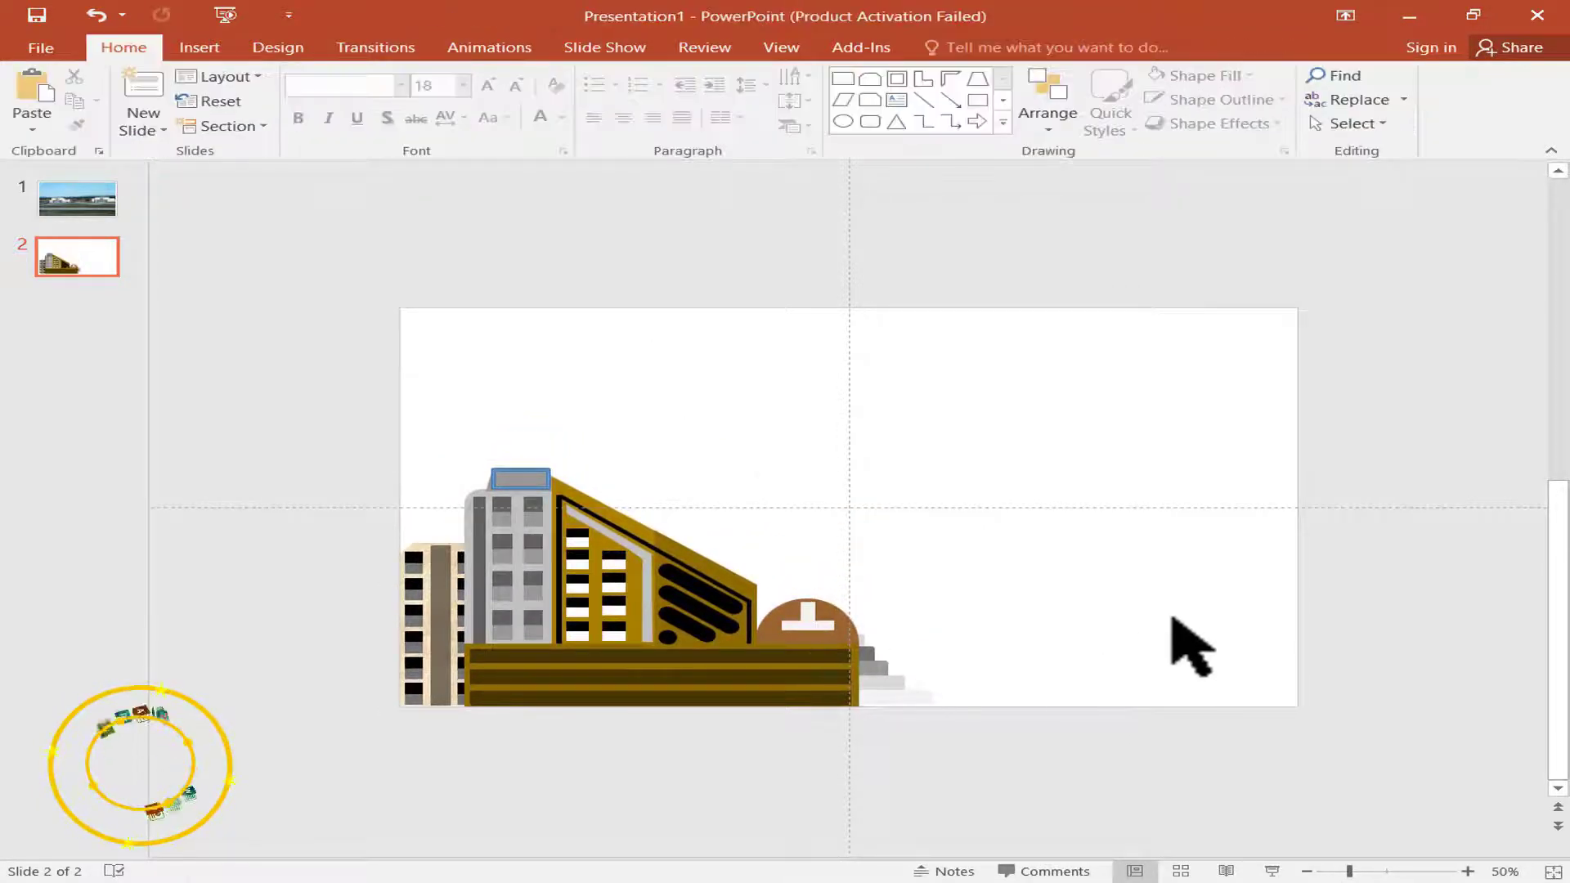
# - Draw a tall grey snipped-corner tower, a neighbouring block and a pink building on the right
pyautogui.click(201, 47)
pyautogui.click(389, 102)
pyautogui.click(429, 286)
pyautogui.moveTo(920, 378); pyautogui.dragTo(1027, 704)
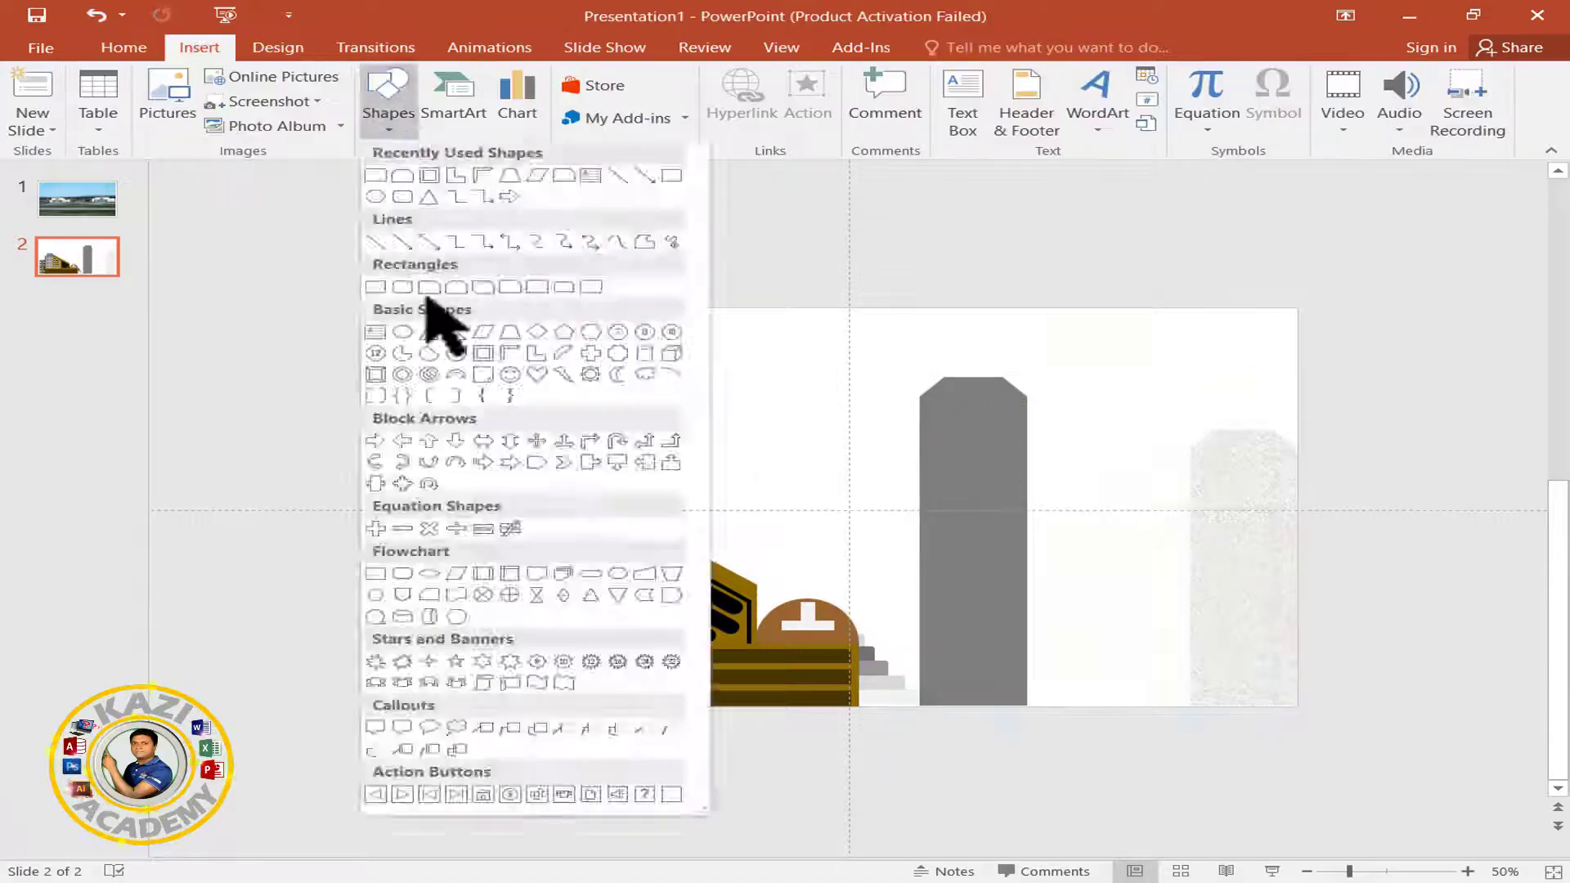
pyautogui.click(429, 286)
pyautogui.moveTo(1098, 500); pyautogui.dragTo(1190, 701)
pyautogui.click(1464, 393)
pyautogui.moveTo(1051, 455); pyautogui.dragTo(1147, 701)
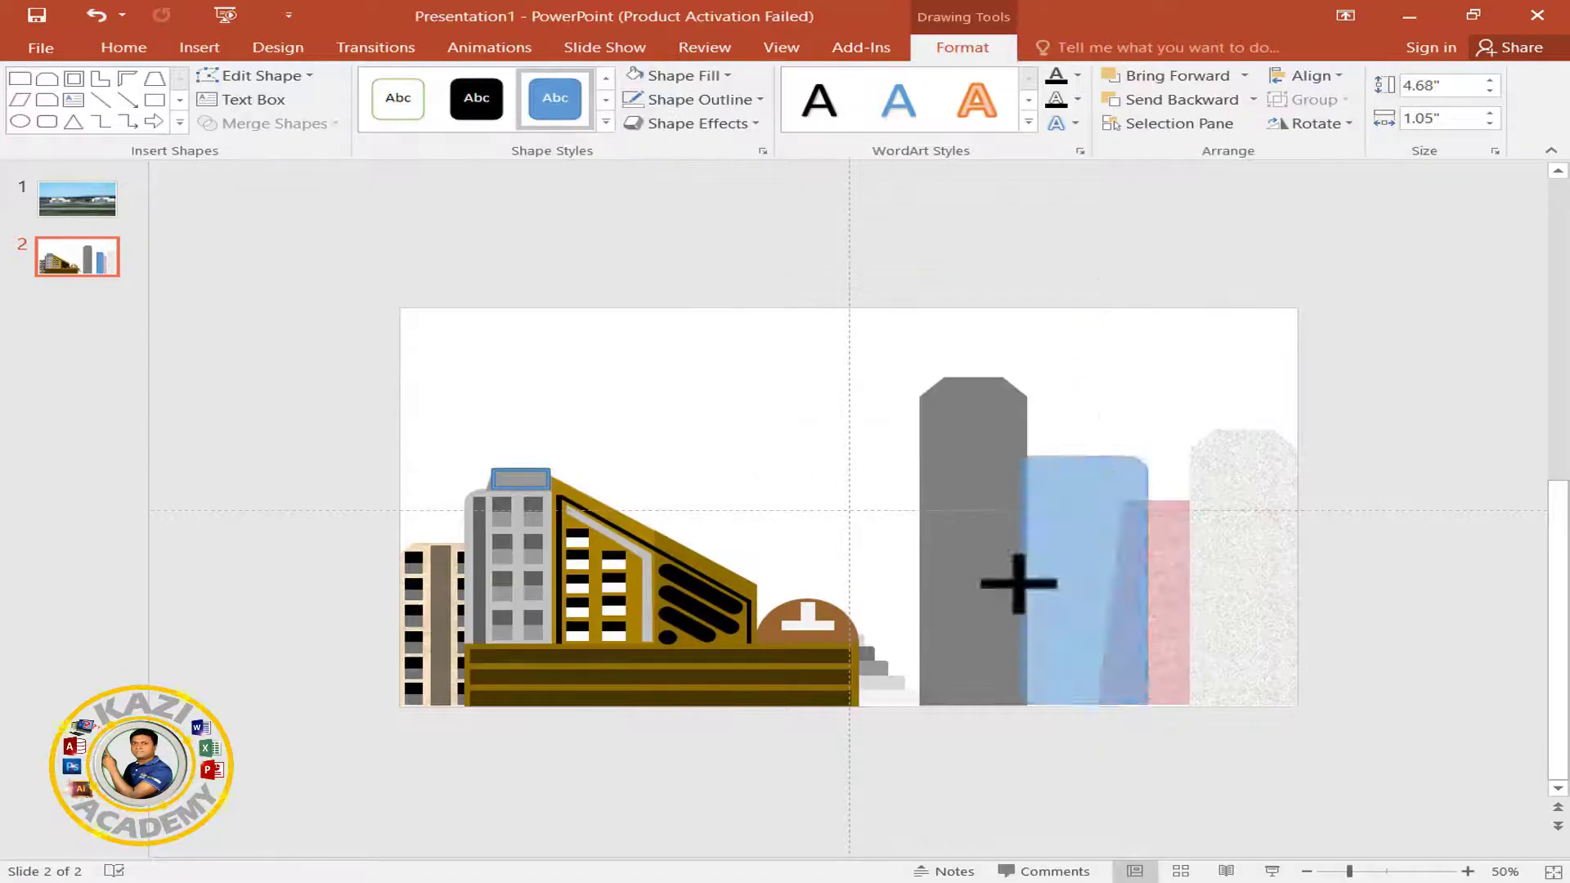
pyautogui.moveTo(988, 458); pyautogui.dragTo(1010, 458)
# - Add repeated blue windows and a grey spire to the tall tower, plus a rounded bar on the light-grey block
pyautogui.click(764, 290)
pyautogui.moveTo(998, 340); pyautogui.dragTo(1145, 375)
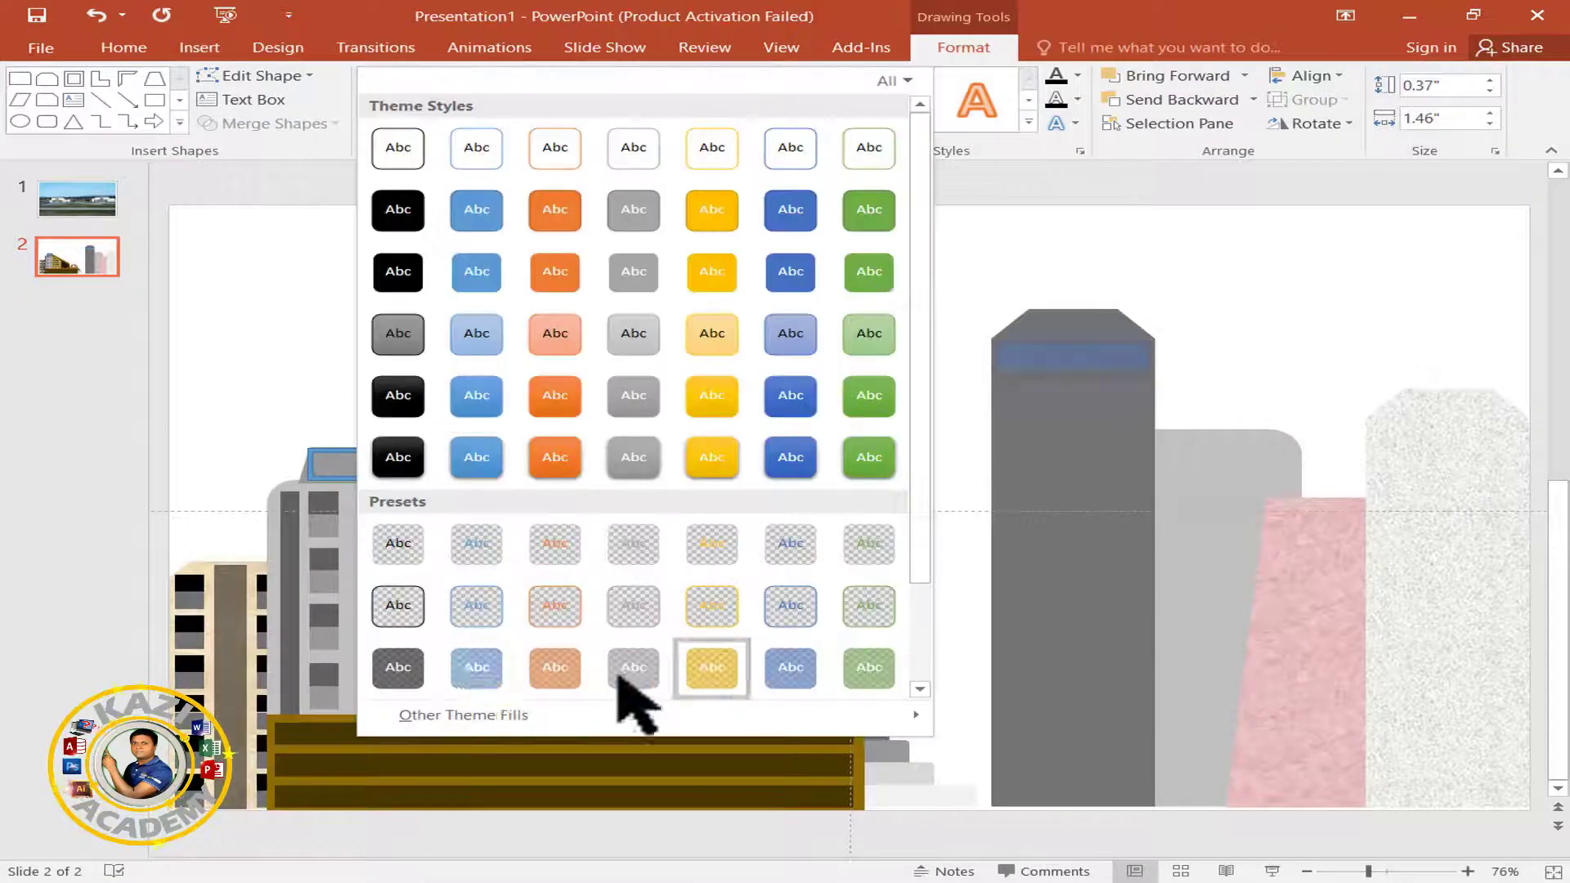
pyautogui.click(631, 701)
pyautogui.hotkey('ctrl', 'd')
pyautogui.hotkey('ctrl', 'd')
pyautogui.hotkey('ctrl', 'd')
pyautogui.hotkey('ctrl', 'd')
pyautogui.hotkey('ctrl', 'd')
pyautogui.hotkey('ctrl', 'd')
pyautogui.moveTo(1046, 268); pyautogui.dragTo(1100, 309)
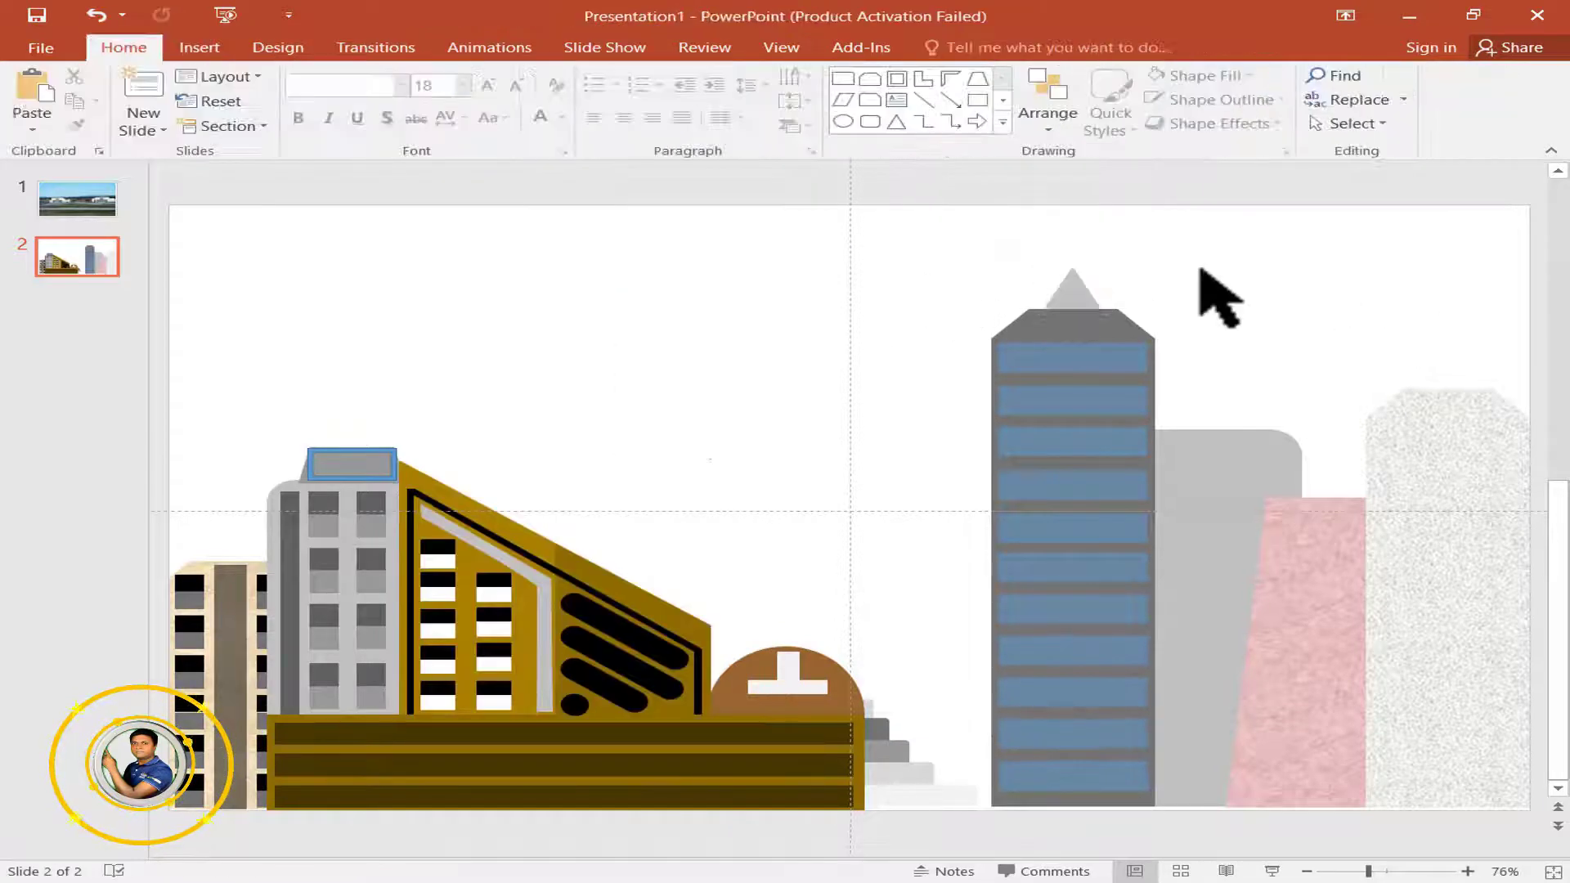
pyautogui.moveTo(1160, 436); pyautogui.dragTo(1282, 466)
# - Add tilted blue stripes to the pink building and black stripes to the right building
pyautogui.hotkey('ctrl', 'd')
pyautogui.hotkey('ctrl', 'd')
pyautogui.hotkey('ctrl', 'd')
pyautogui.hotkey('ctrl', 'd')
pyautogui.hotkey('ctrl', 'd')
pyautogui.hotkey('ctrl', 'd')
pyautogui.moveTo(1234, 233); pyautogui.dragTo(1325, 262)
pyautogui.moveTo(1290, 217)
pyautogui.mouseDown()
pyautogui.moveTo(1308, 214)
pyautogui.moveTo(1293, 531)
pyautogui.mouseUp()
pyautogui.hotkey('ctrl', 'd')
pyautogui.hotkey('ctrl', 'd')
pyautogui.hotkey('ctrl', 'd')
pyautogui.keyDown('shift'); pyautogui.click(1262, 684); pyautogui.keyUp('shift')
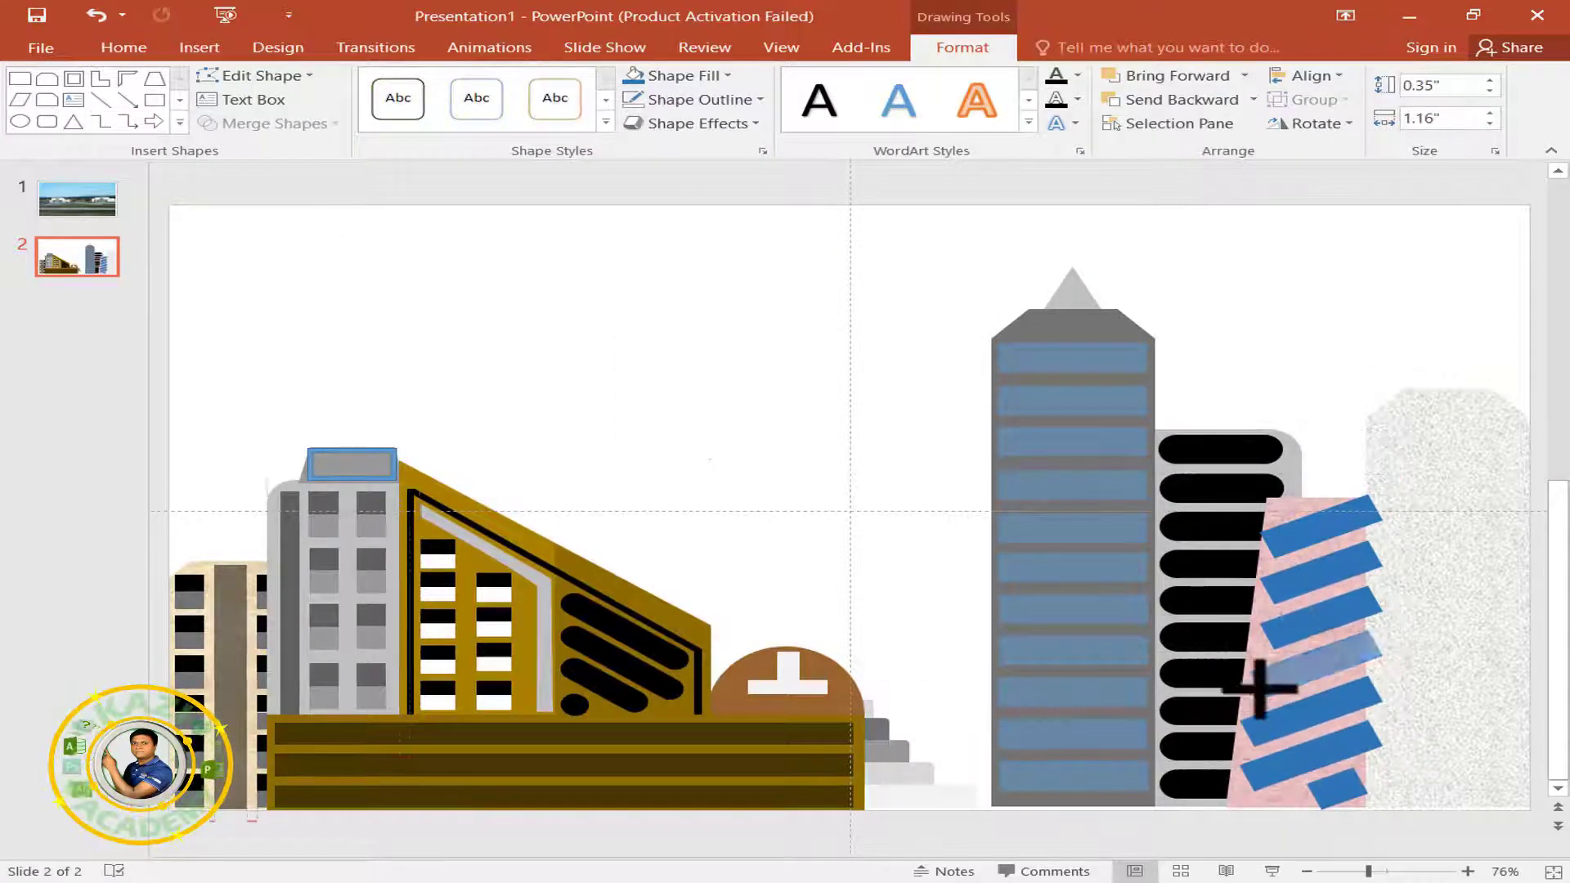
pyautogui.hotkey('ctrl', 'g')
pyautogui.moveTo(1314, 403); pyautogui.dragTo(1384, 740)
pyautogui.moveTo(1318, 421); pyautogui.dragTo(1345, 773)
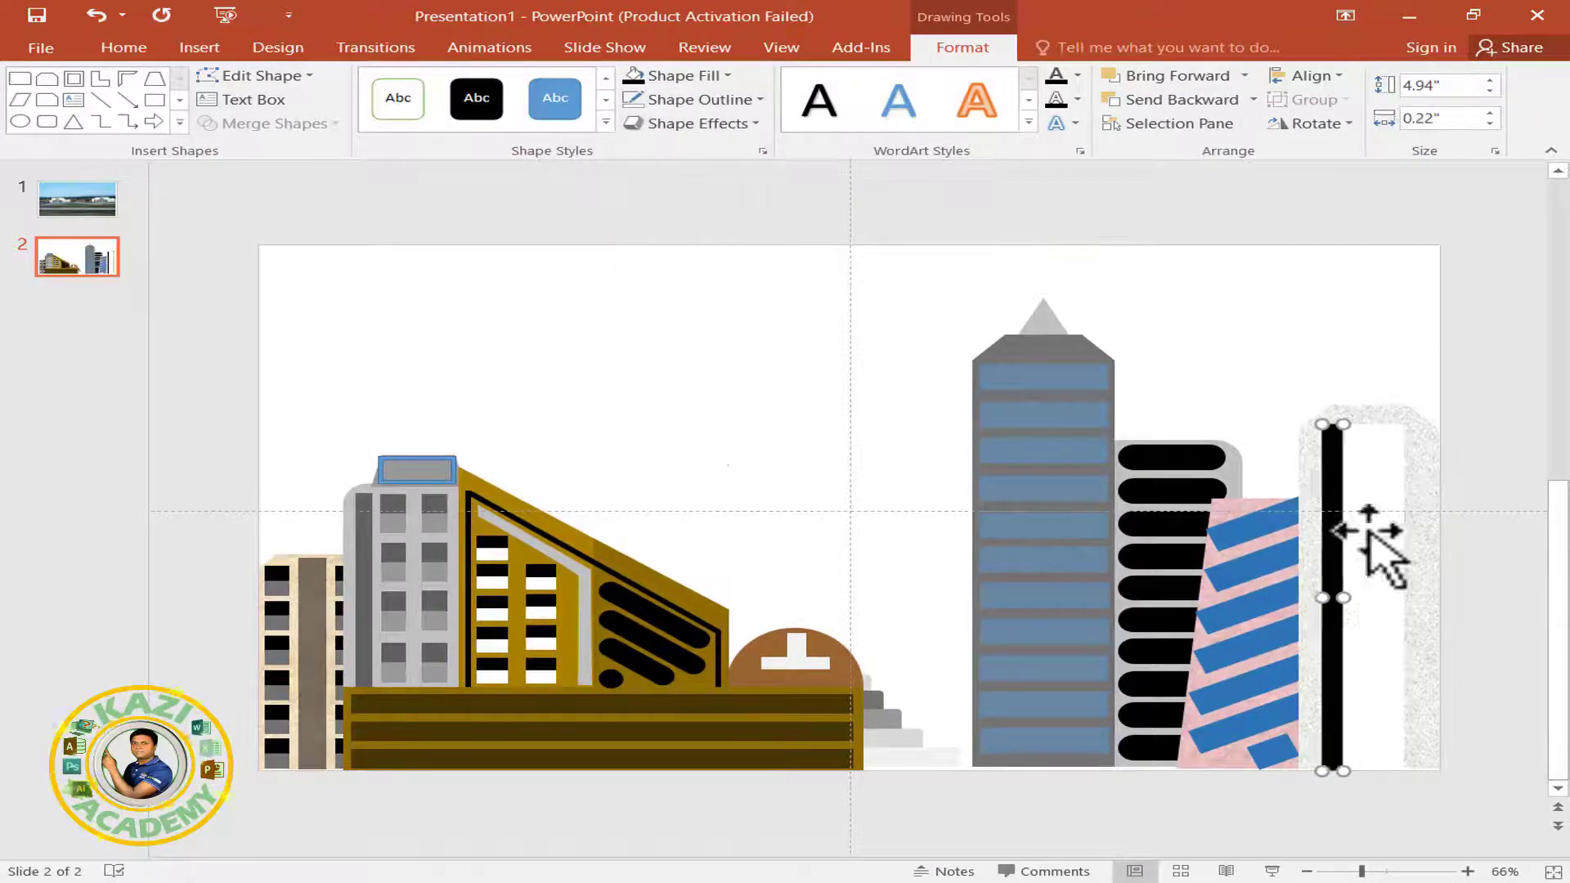
# - Draw an arch and position it on top of the right tower
pyautogui.scroll(5, 1379, 550)
pyautogui.click(389, 98)
pyautogui.click(427, 354)
pyautogui.moveTo(1227, 311); pyautogui.dragTo(1315, 384)
pyautogui.rightClick(1276, 352)
pyautogui.press('Escape')
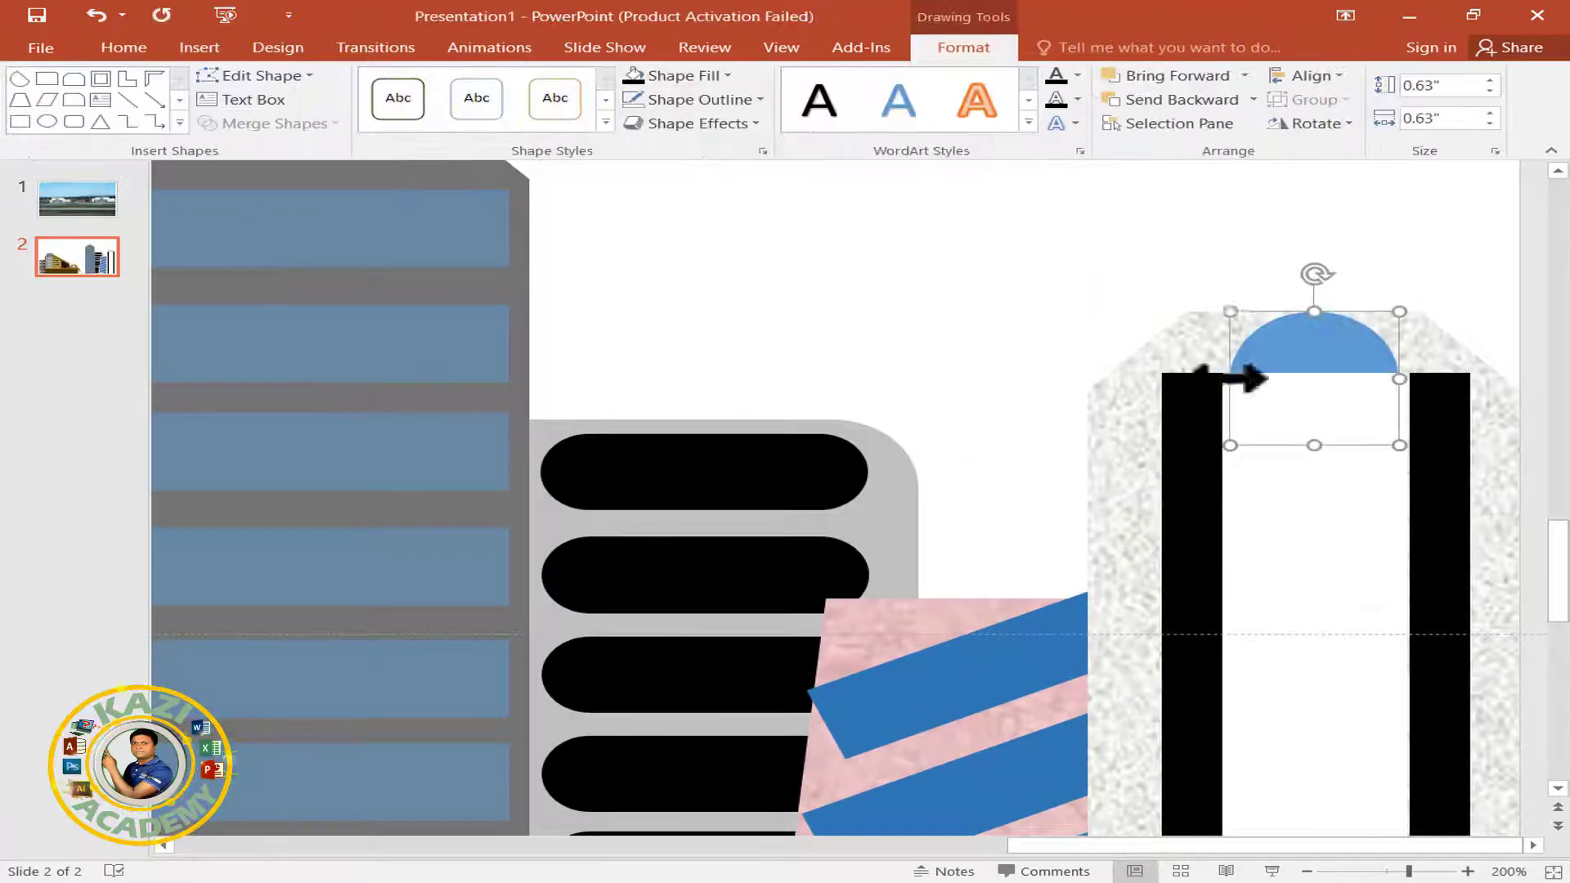
pyautogui.moveTo(1210, 375); pyautogui.dragTo(1202, 307)
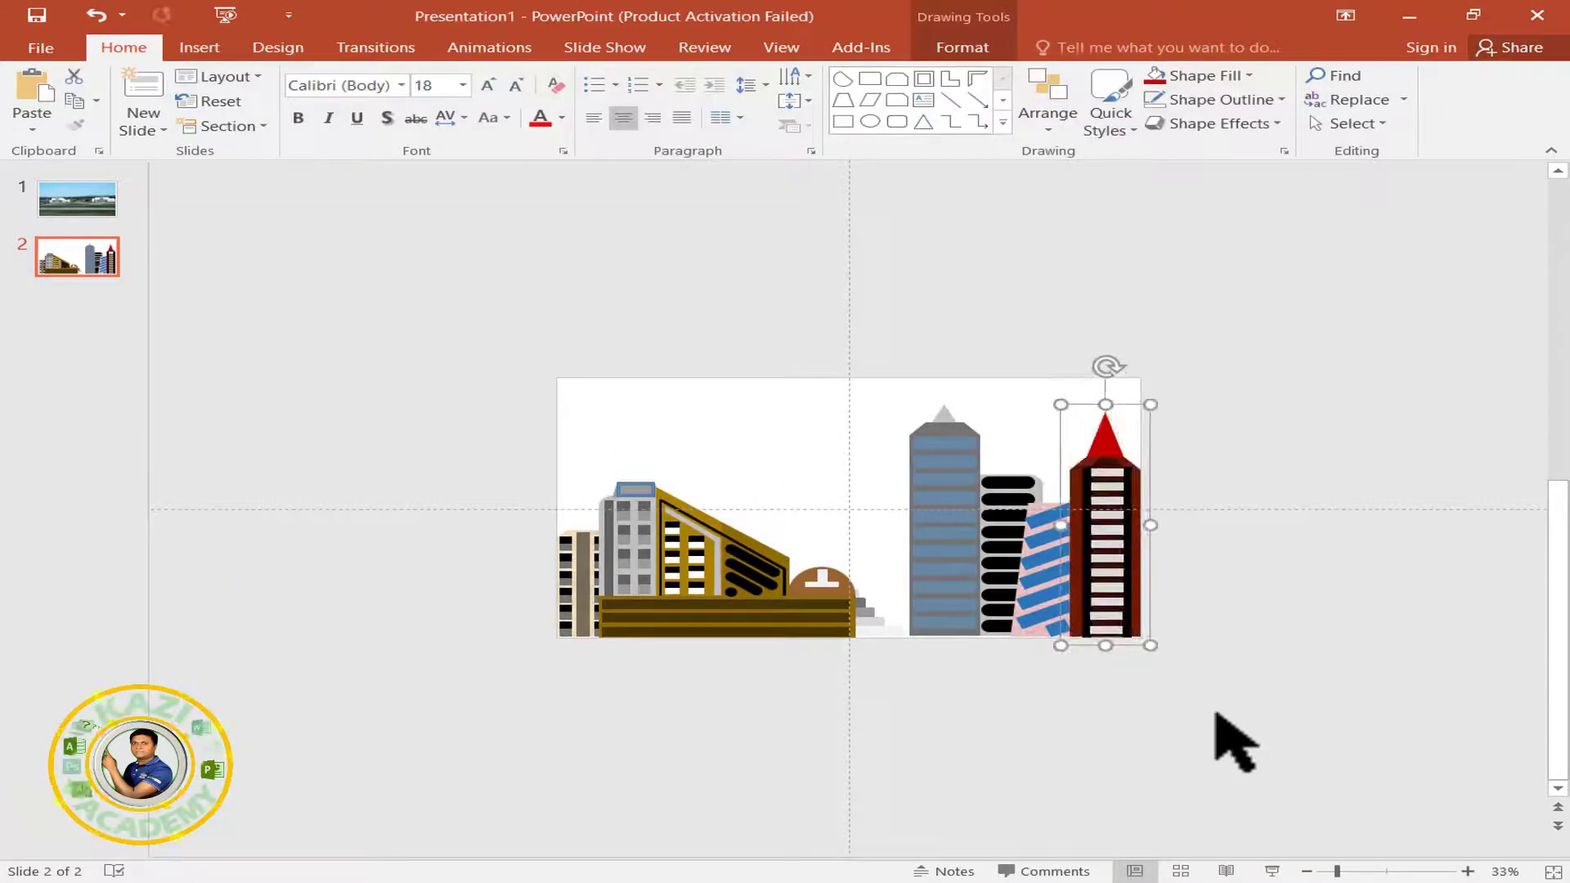
# - Select all the buildings on slide 2 and move them up and left
pyautogui.click(1213, 711)
pyautogui.moveTo(413, 274); pyautogui.dragTo(1300, 740)
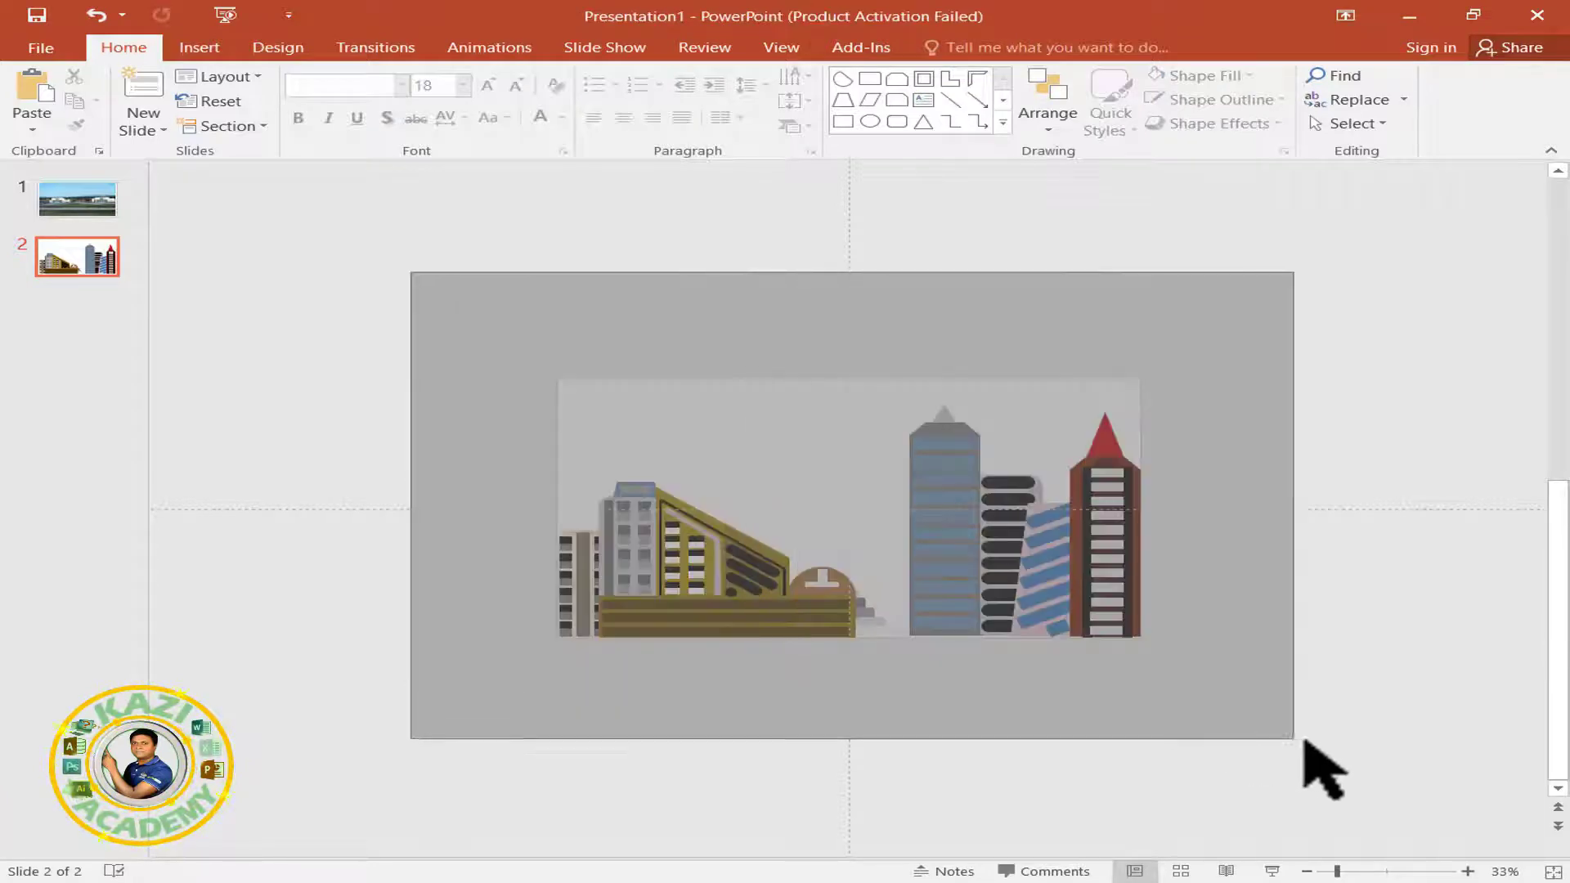
pyautogui.moveTo(1130, 621); pyautogui.dragTo(1080, 570)
# - Paste the buildings onto slide 1 and shrink them down onto the photo's horizon
pyautogui.hotkey('ctrl', 'z')
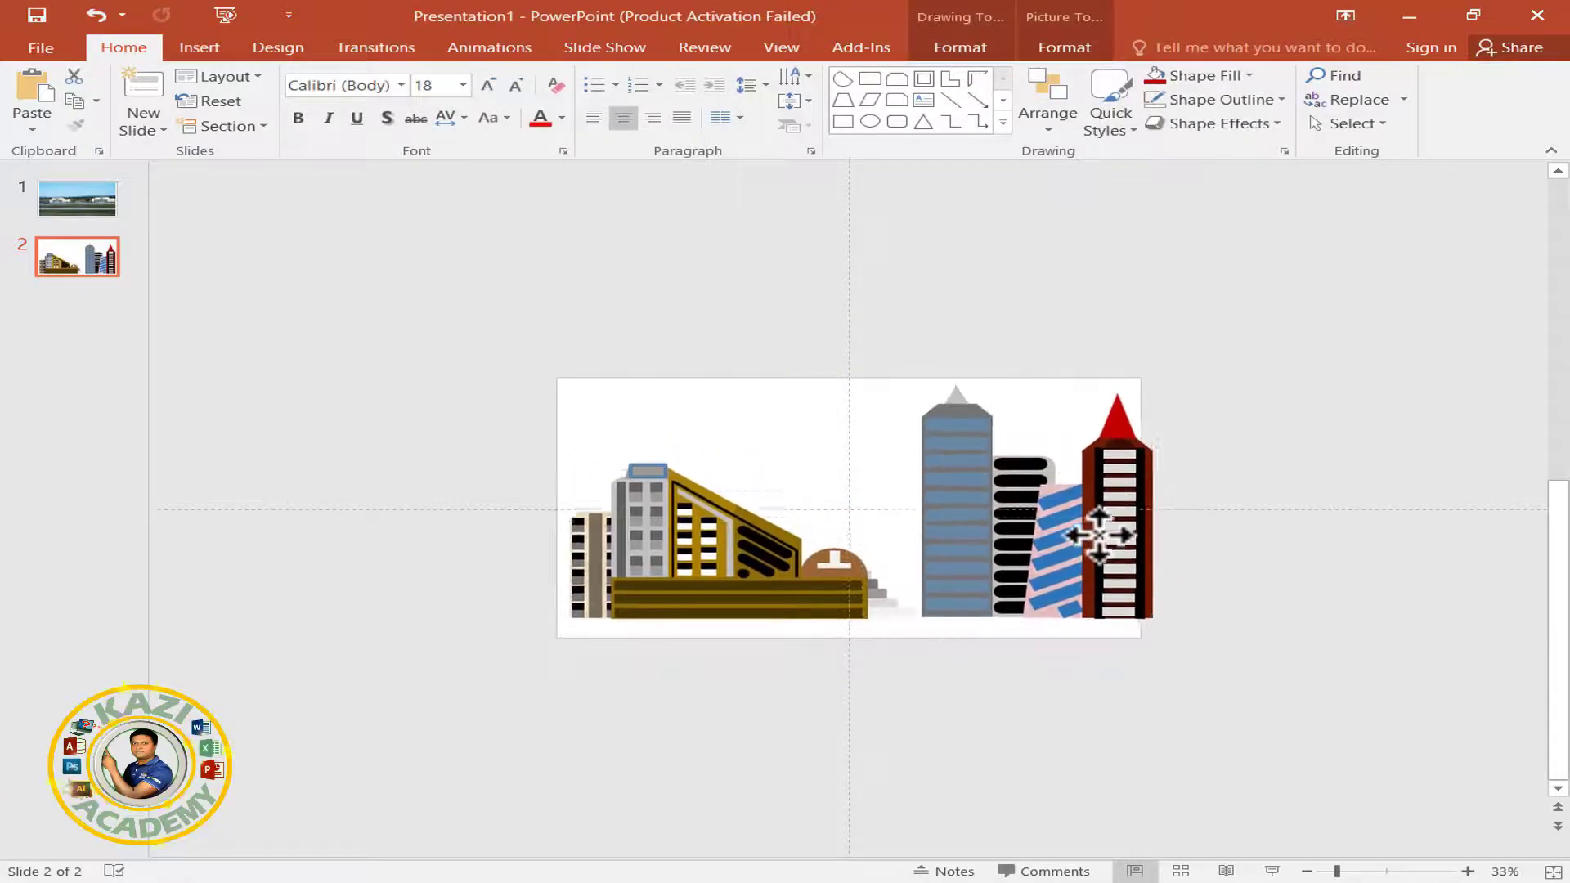
pyautogui.scroll(1, 1100, 564)
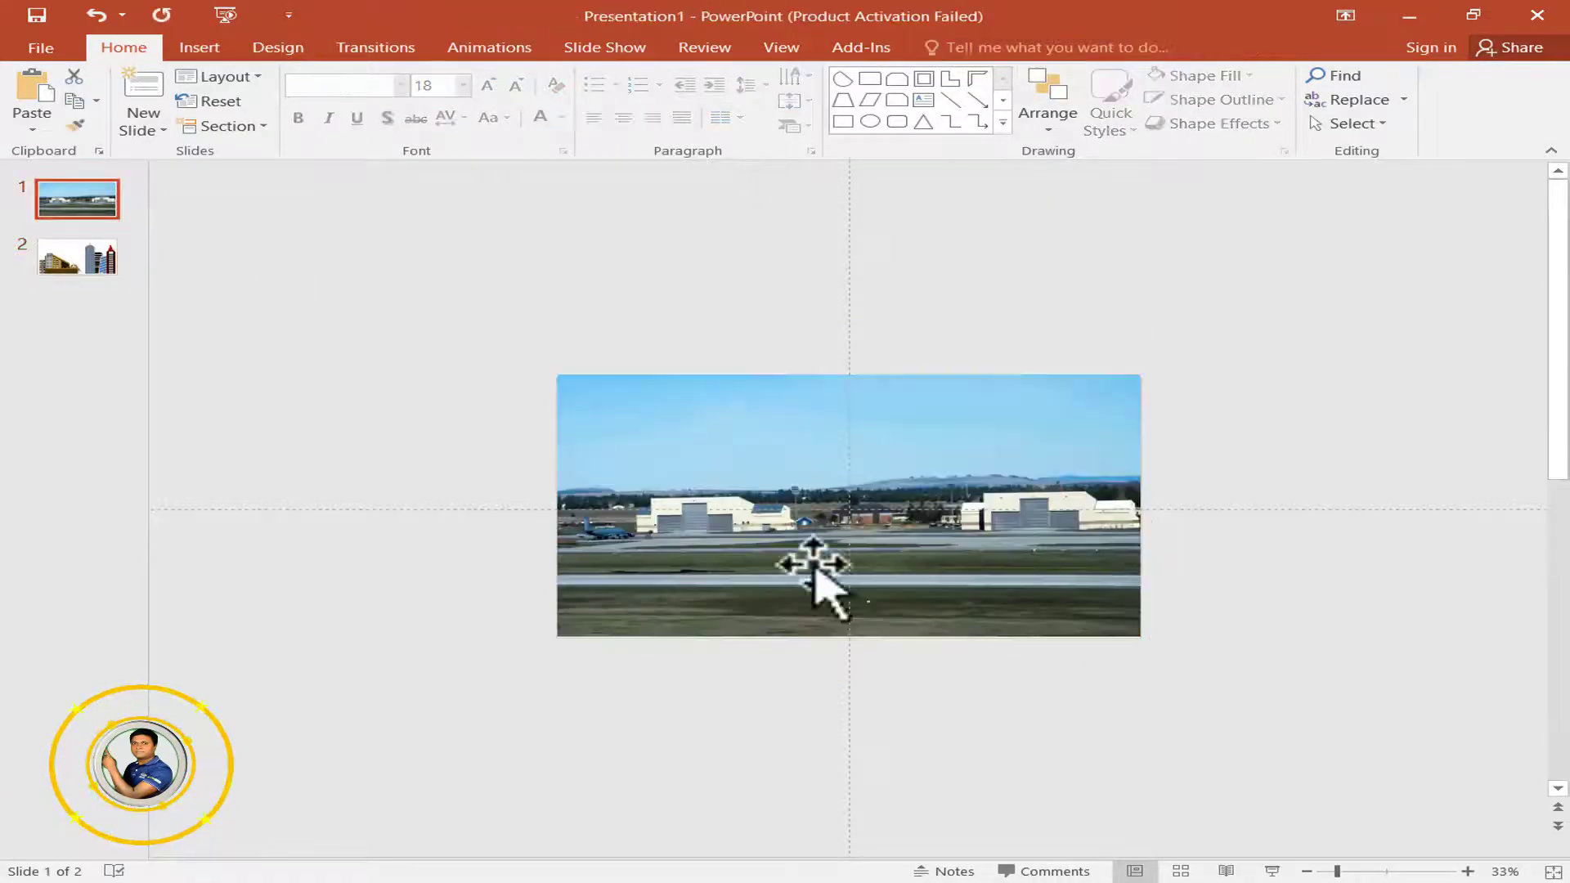
pyautogui.keyDown('ctrl'); pyautogui.scroll(3, 969, 519); pyautogui.keyUp('ctrl')
pyautogui.hotkey('ctrl', 'v')
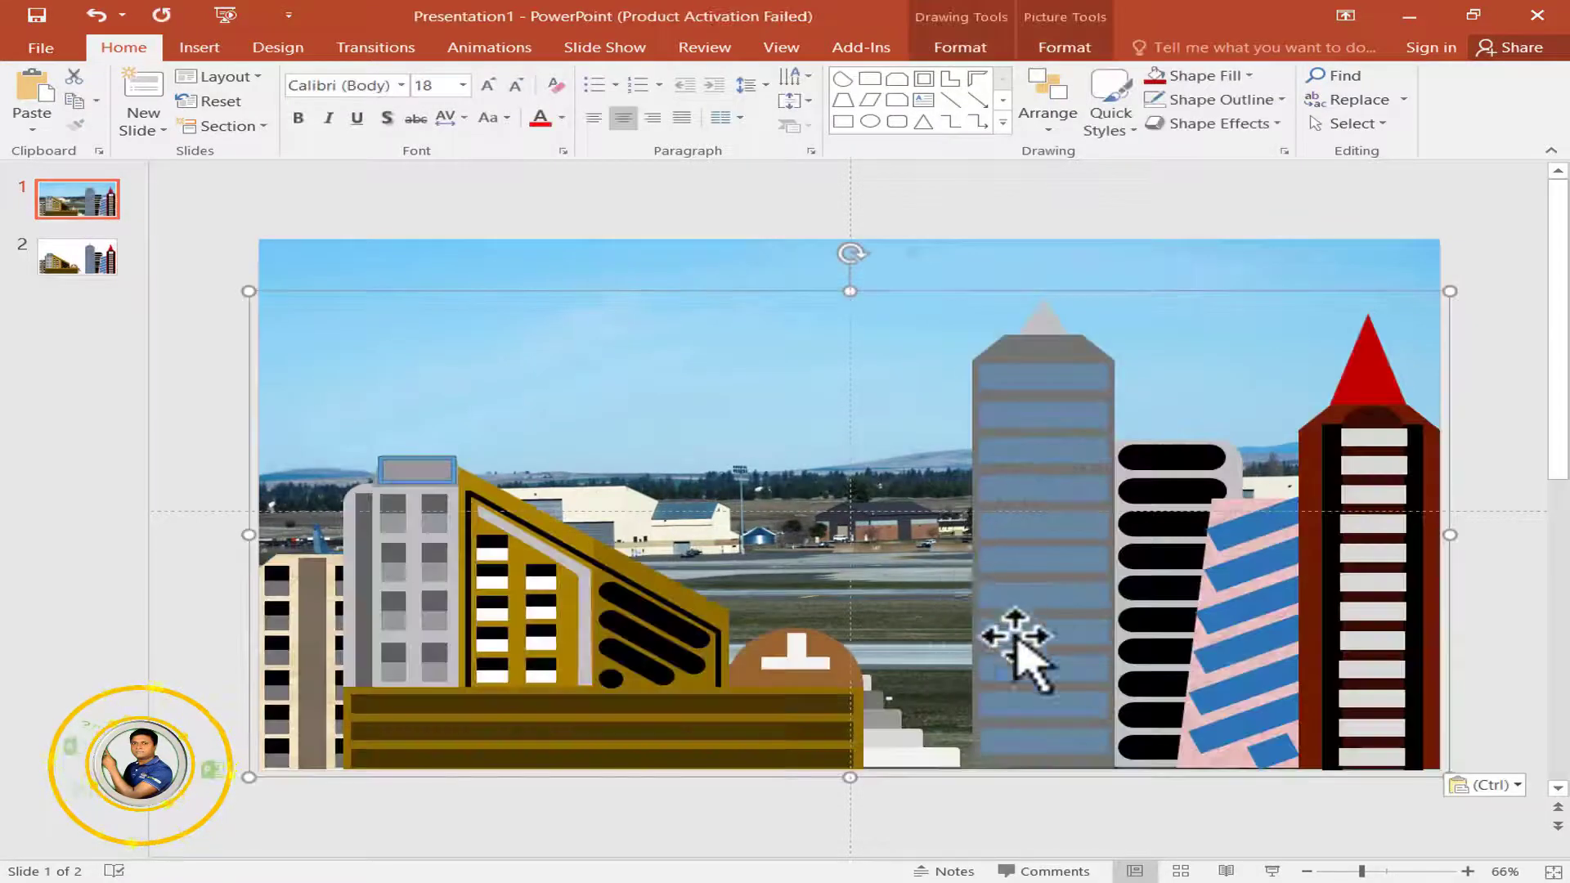
pyautogui.moveTo(1017, 642)
pyautogui.mouseDown()
pyautogui.moveTo(996, 530)
pyautogui.moveTo(1017, 515)
pyautogui.mouseUp()
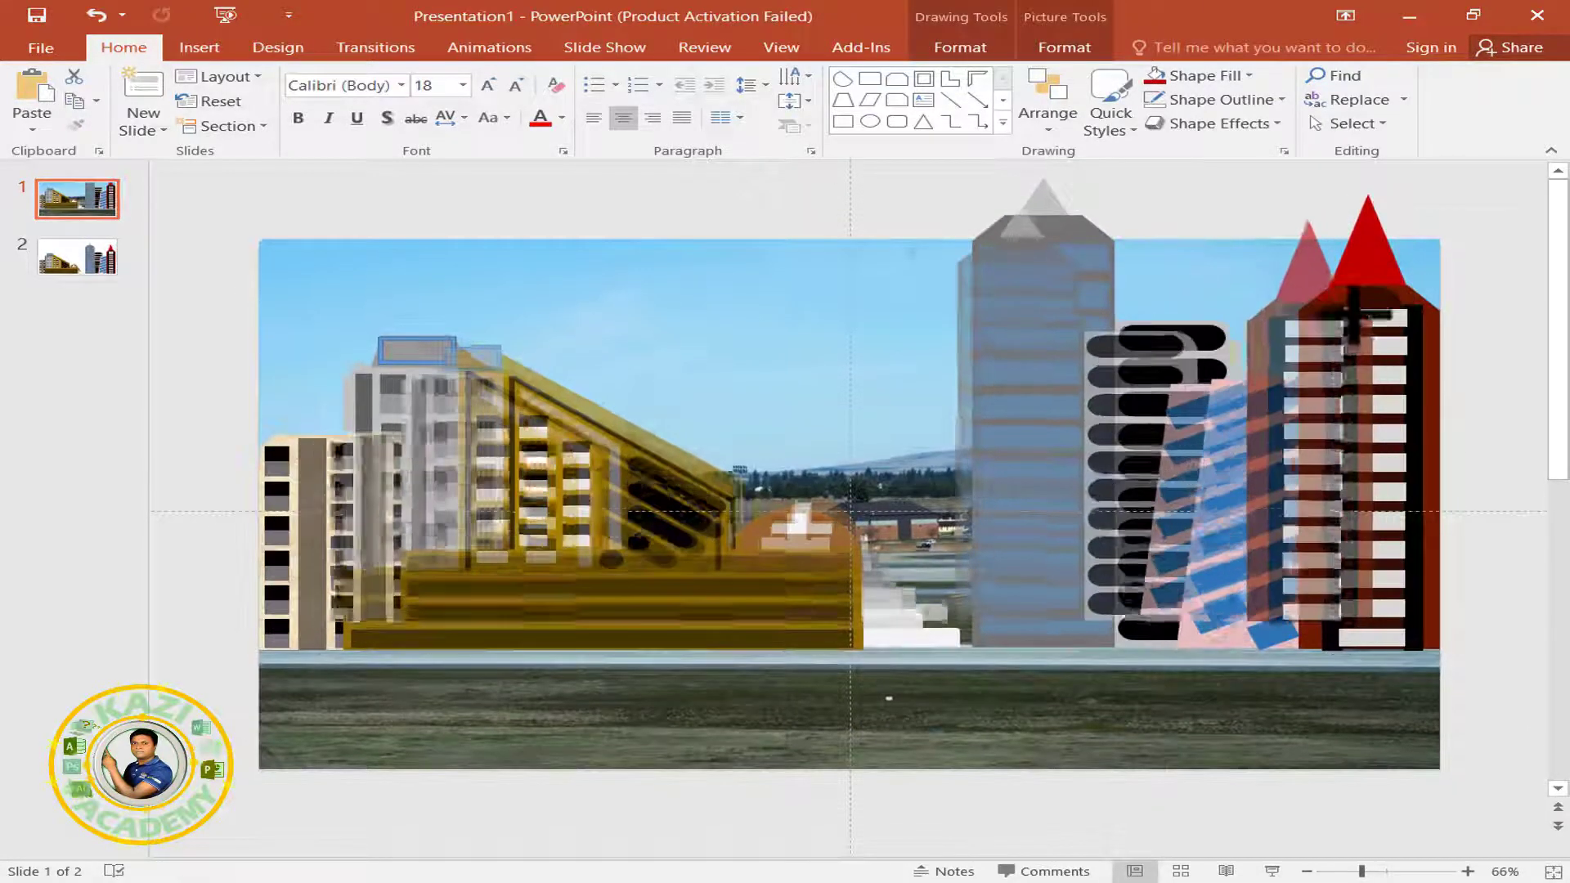
pyautogui.moveTo(1452, 217); pyautogui.dragTo(1212, 283)
pyautogui.moveTo(1121, 490)
pyautogui.mouseDown()
pyautogui.moveTo(1121, 535)
pyautogui.moveTo(1324, 537)
pyautogui.moveTo(511, 565)
pyautogui.moveTo(665, 572)
pyautogui.moveTo(911, 561)
pyautogui.moveTo(528, 550)
pyautogui.mouseUp()
# - Send the building group one layer backward instead of fully to the back
pyautogui.rightClick(523, 546)
pyautogui.moveTo(613, 724)
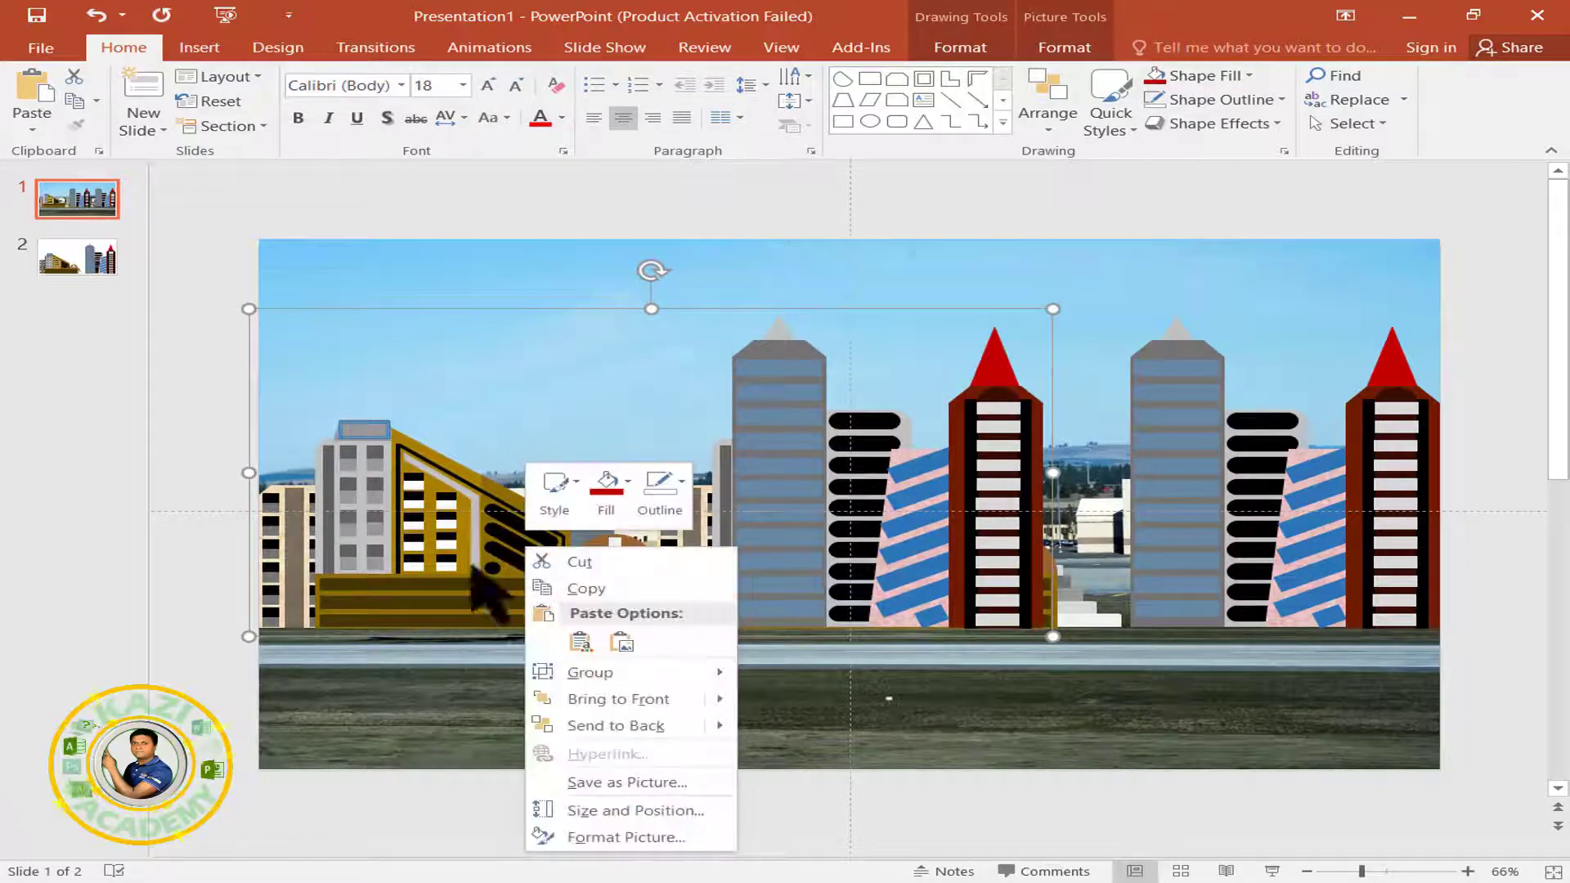
pyautogui.click(652, 725)
pyautogui.hotkey('ctrl', 'z')
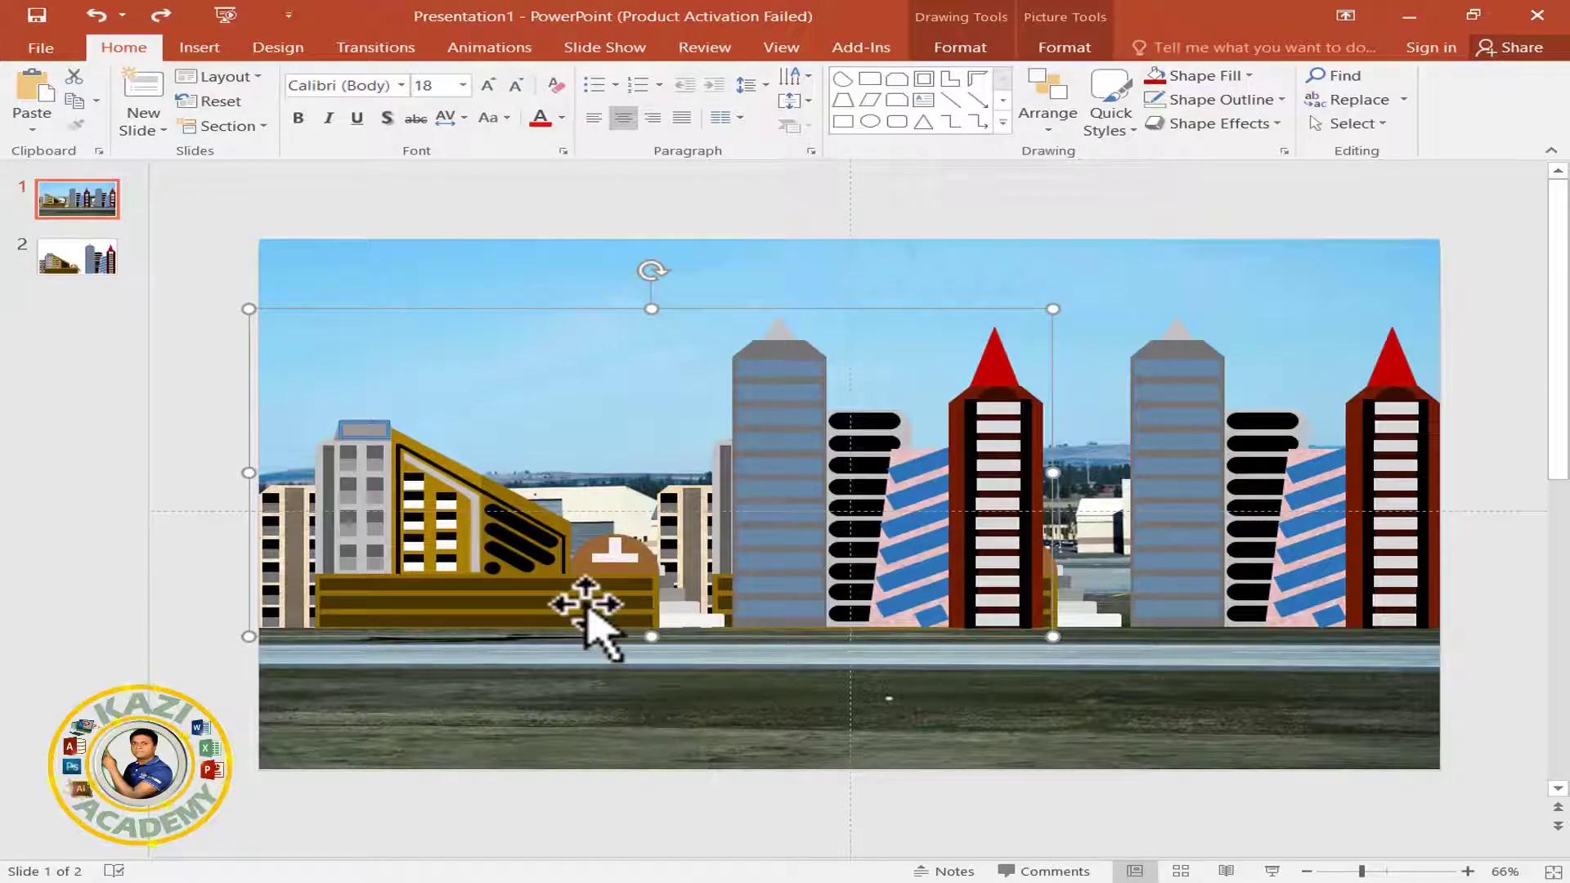
pyautogui.rightClick(587, 609)
pyautogui.moveTo(677, 478)
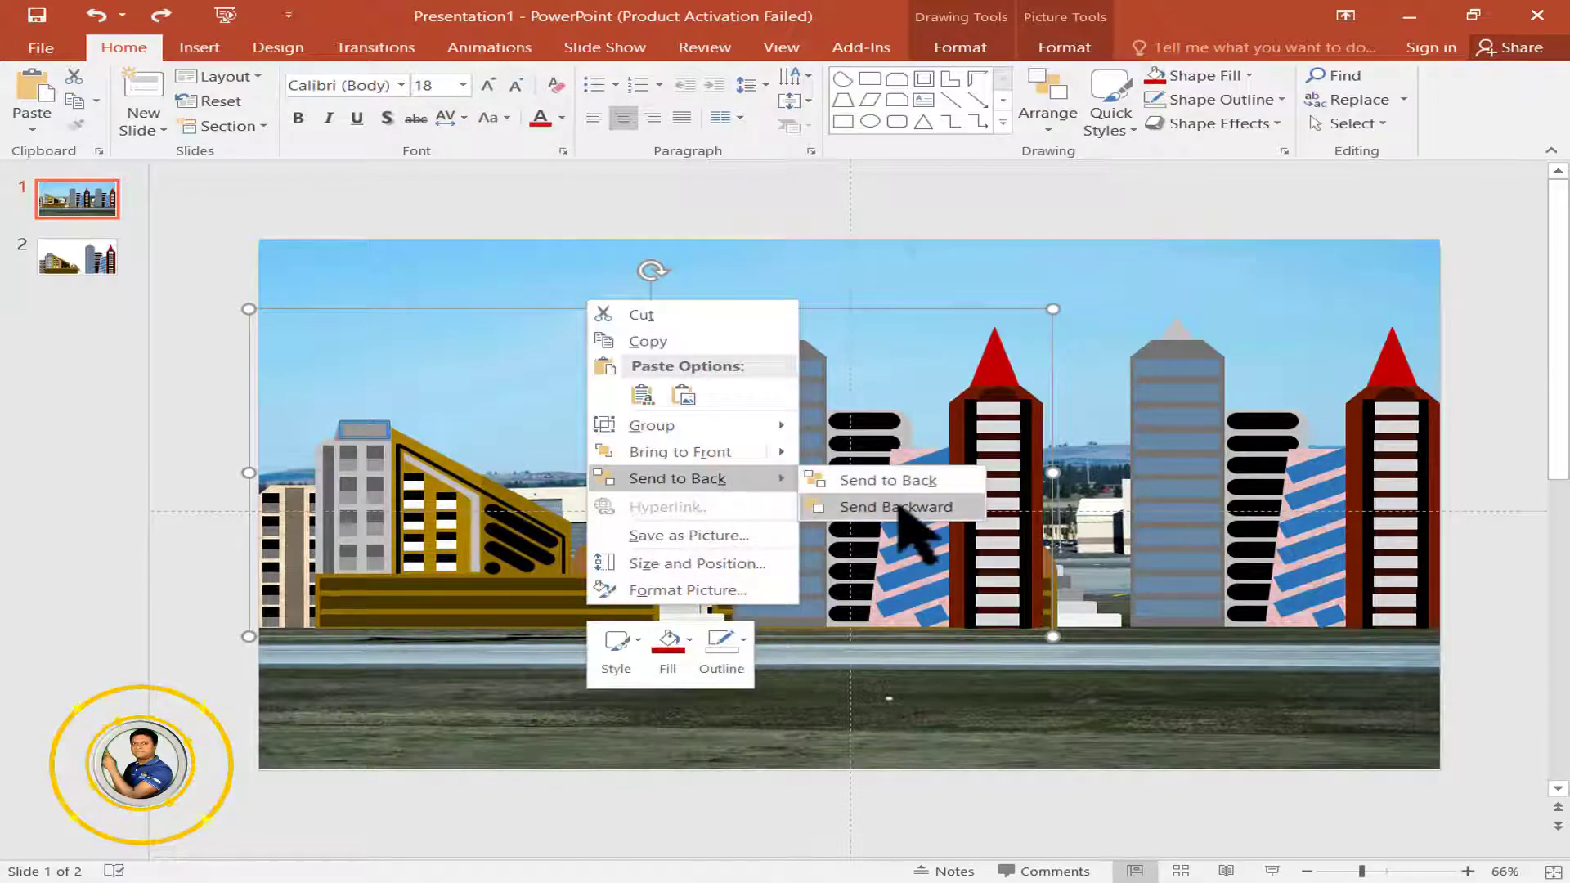
pyautogui.click(900, 508)
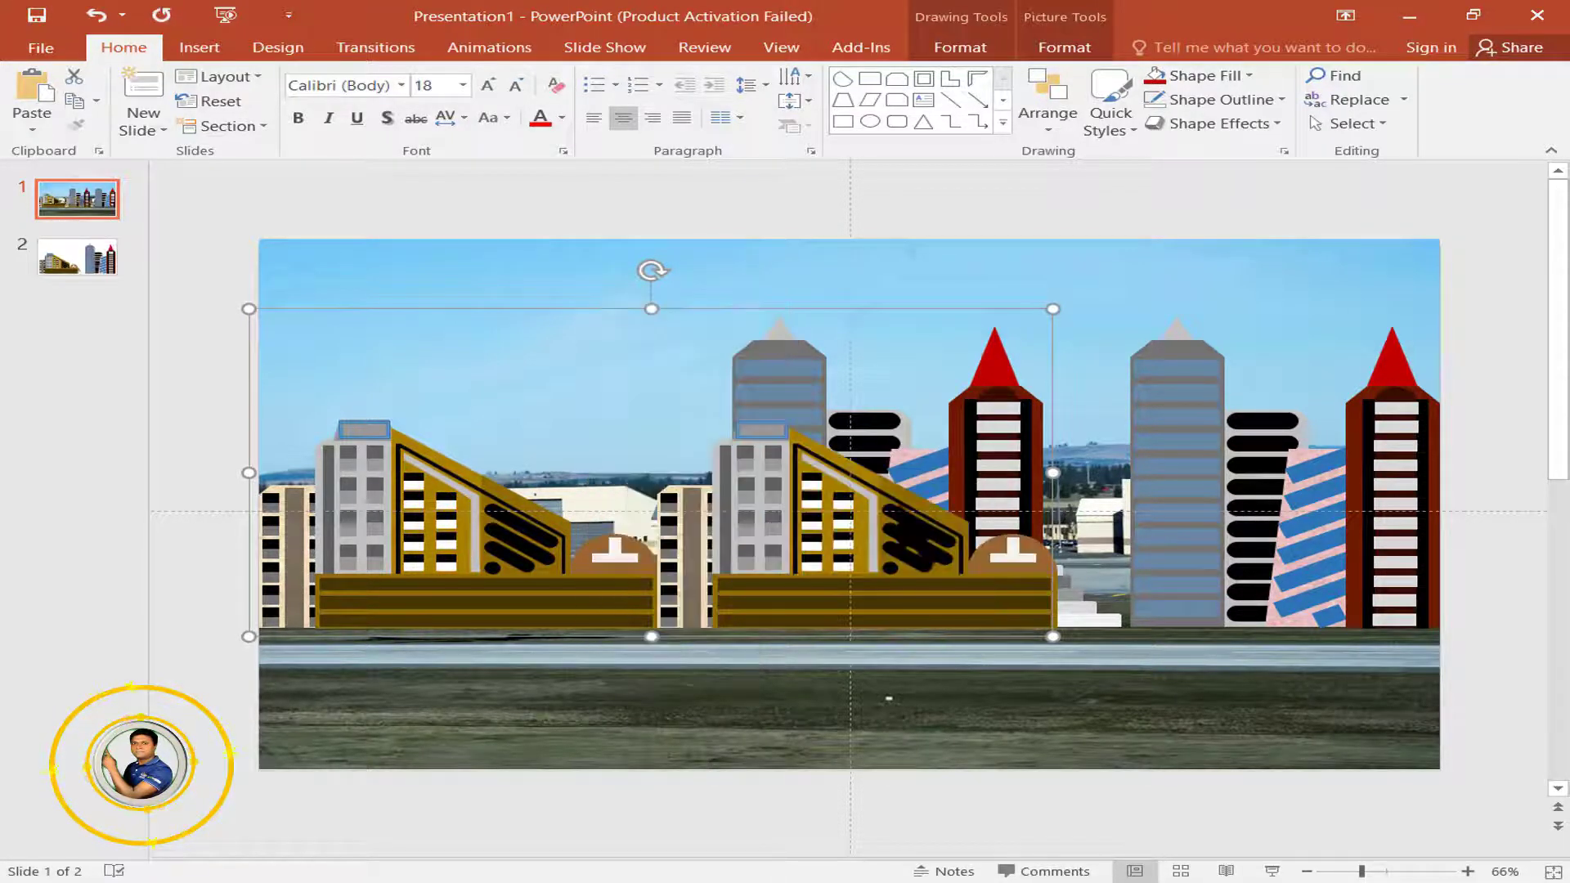
# - Select every object on slide 1 and group them into one
pyautogui.click(1520, 473)
pyautogui.scroll(-2, 1519, 472)
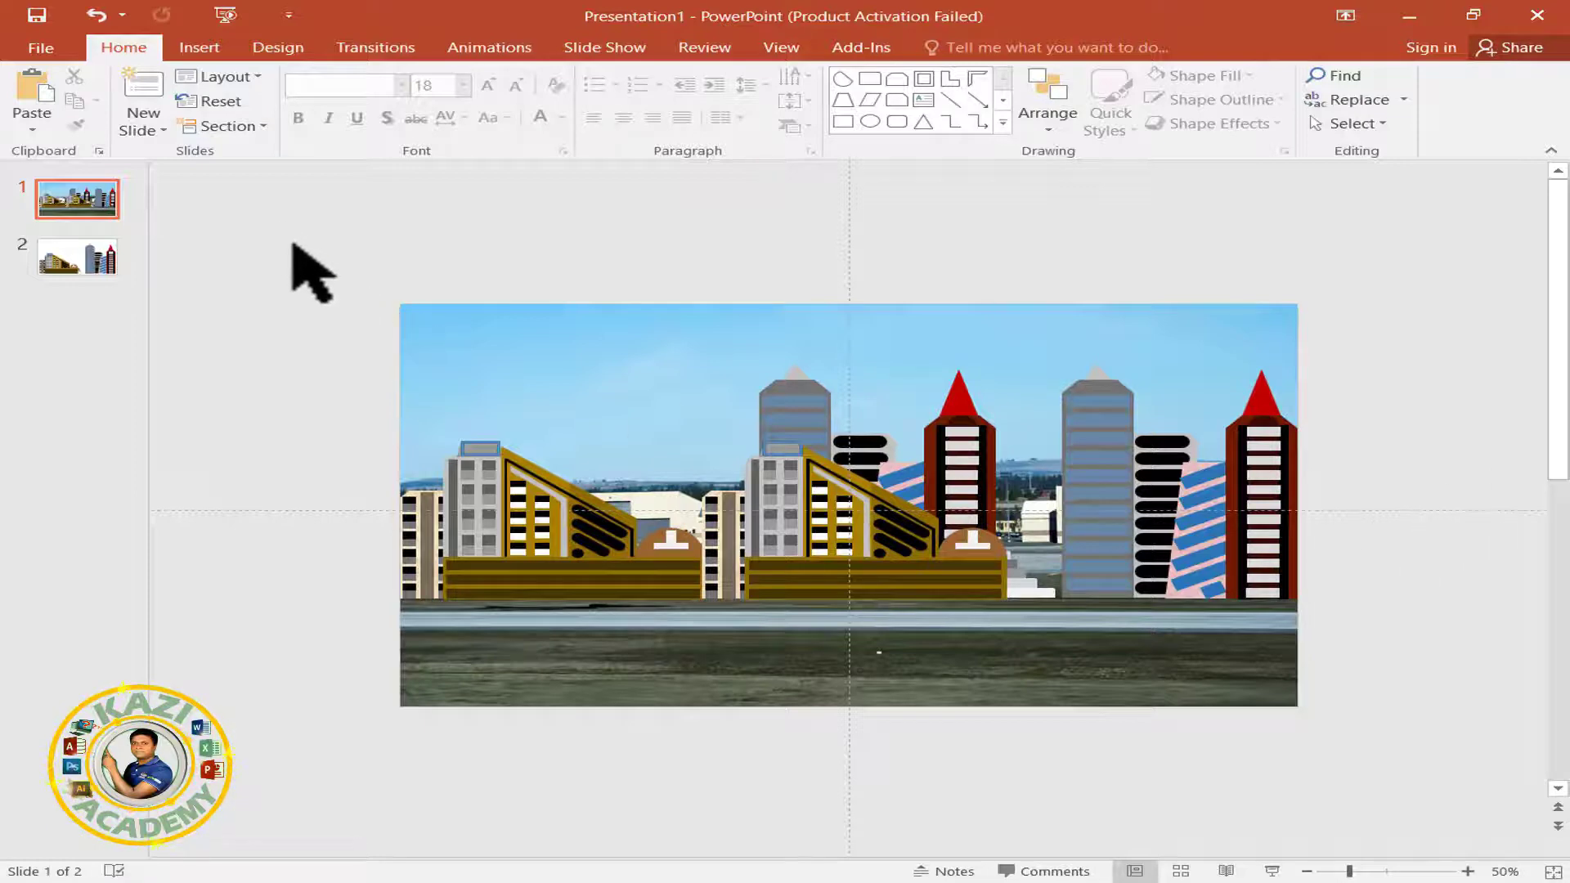
pyautogui.moveTo(293, 245); pyautogui.dragTo(1548, 854)
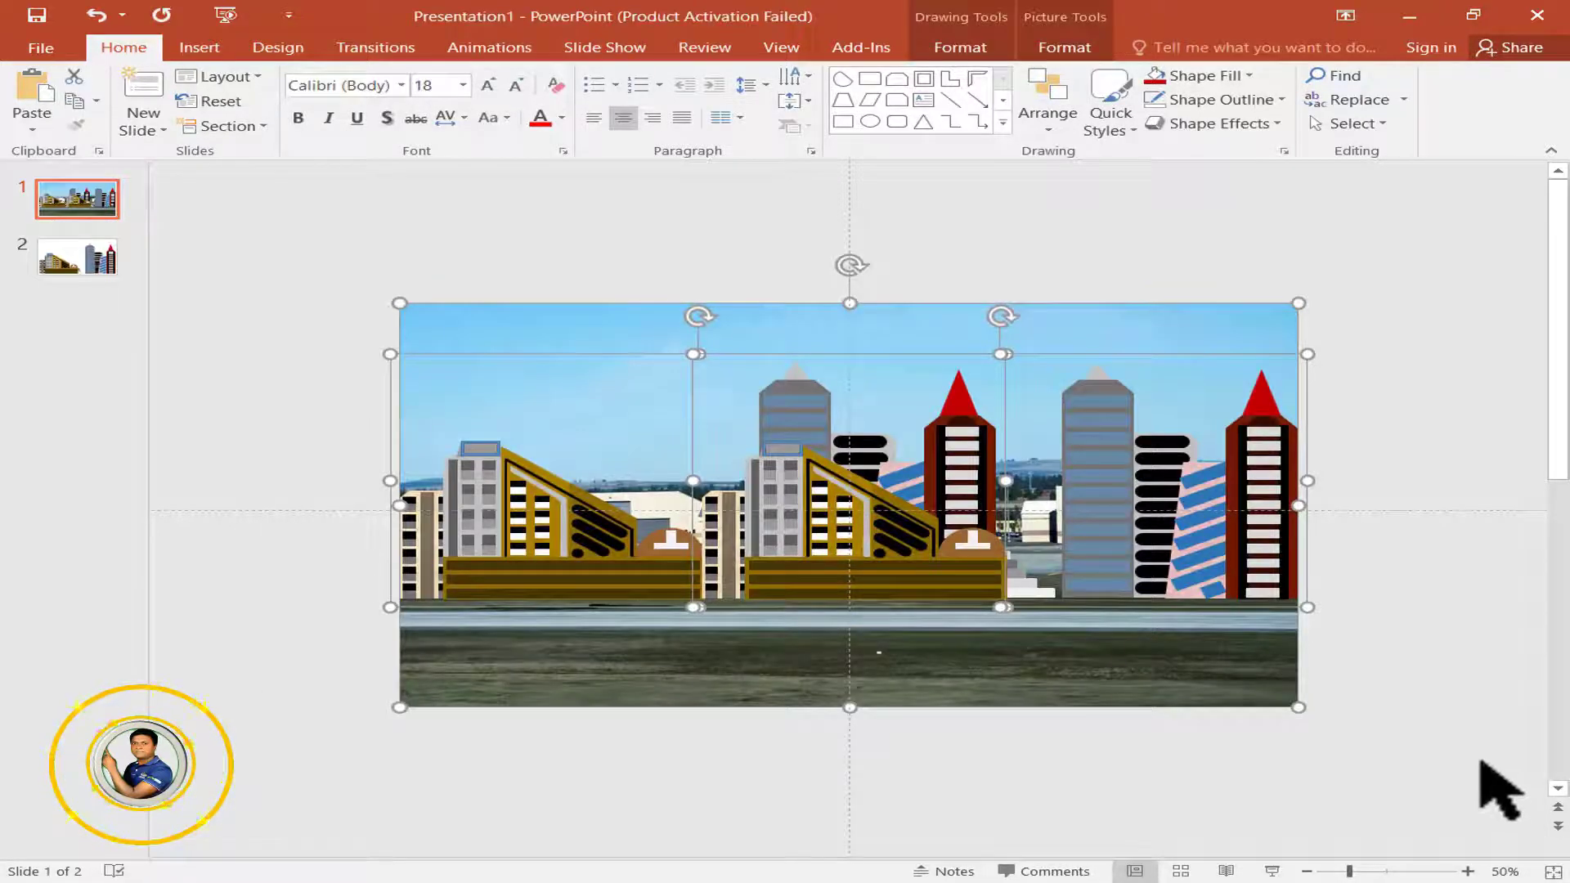
pyautogui.hotkey('ctrl', 'g')
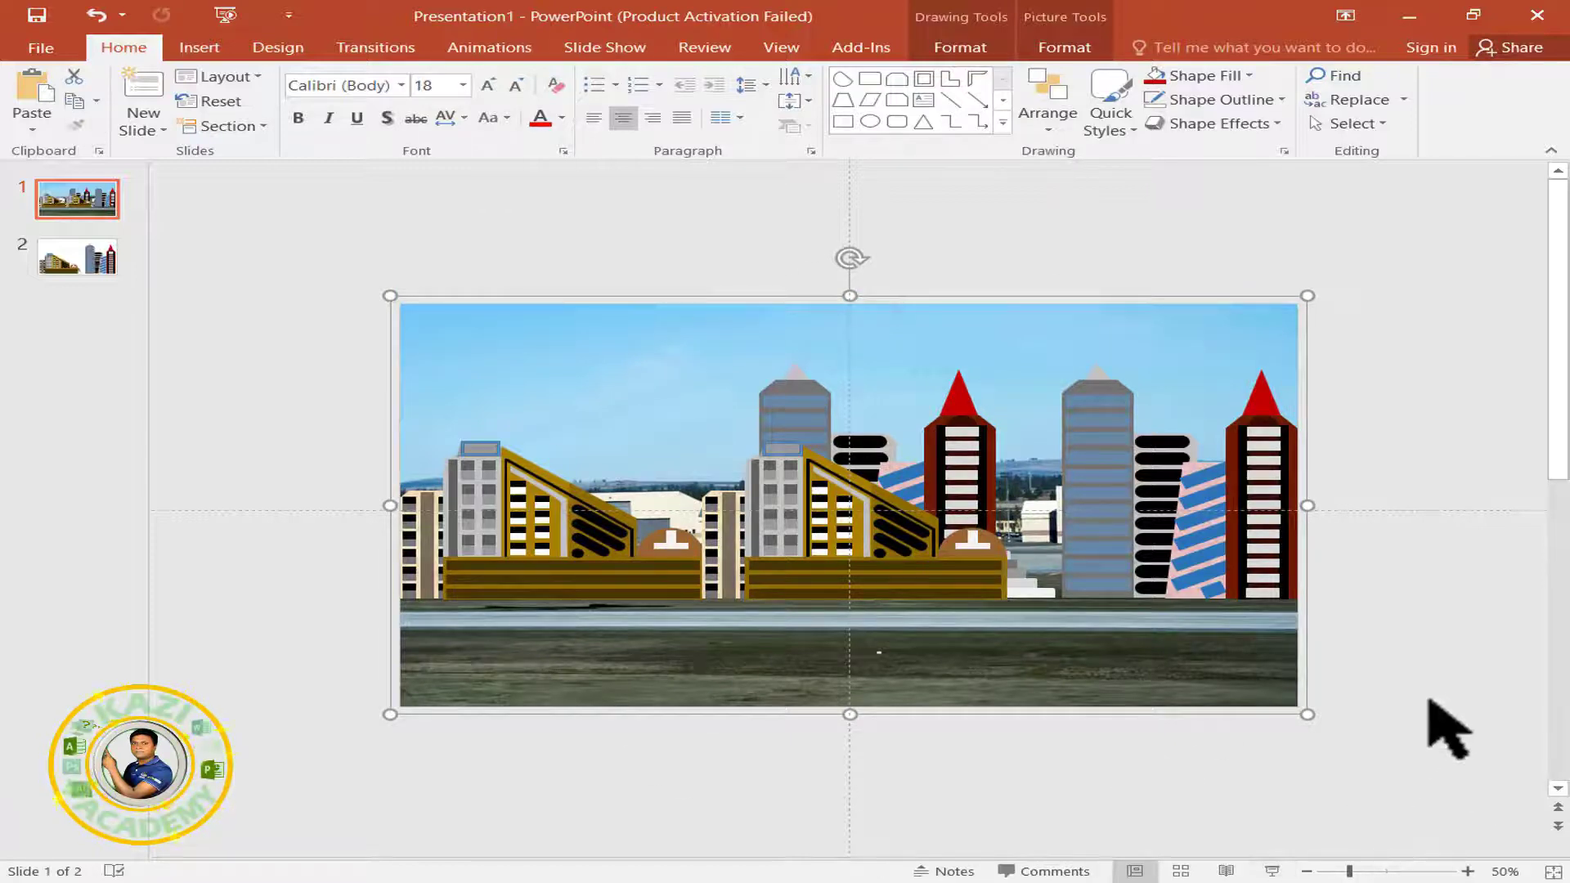
pyautogui.click(1425, 731)
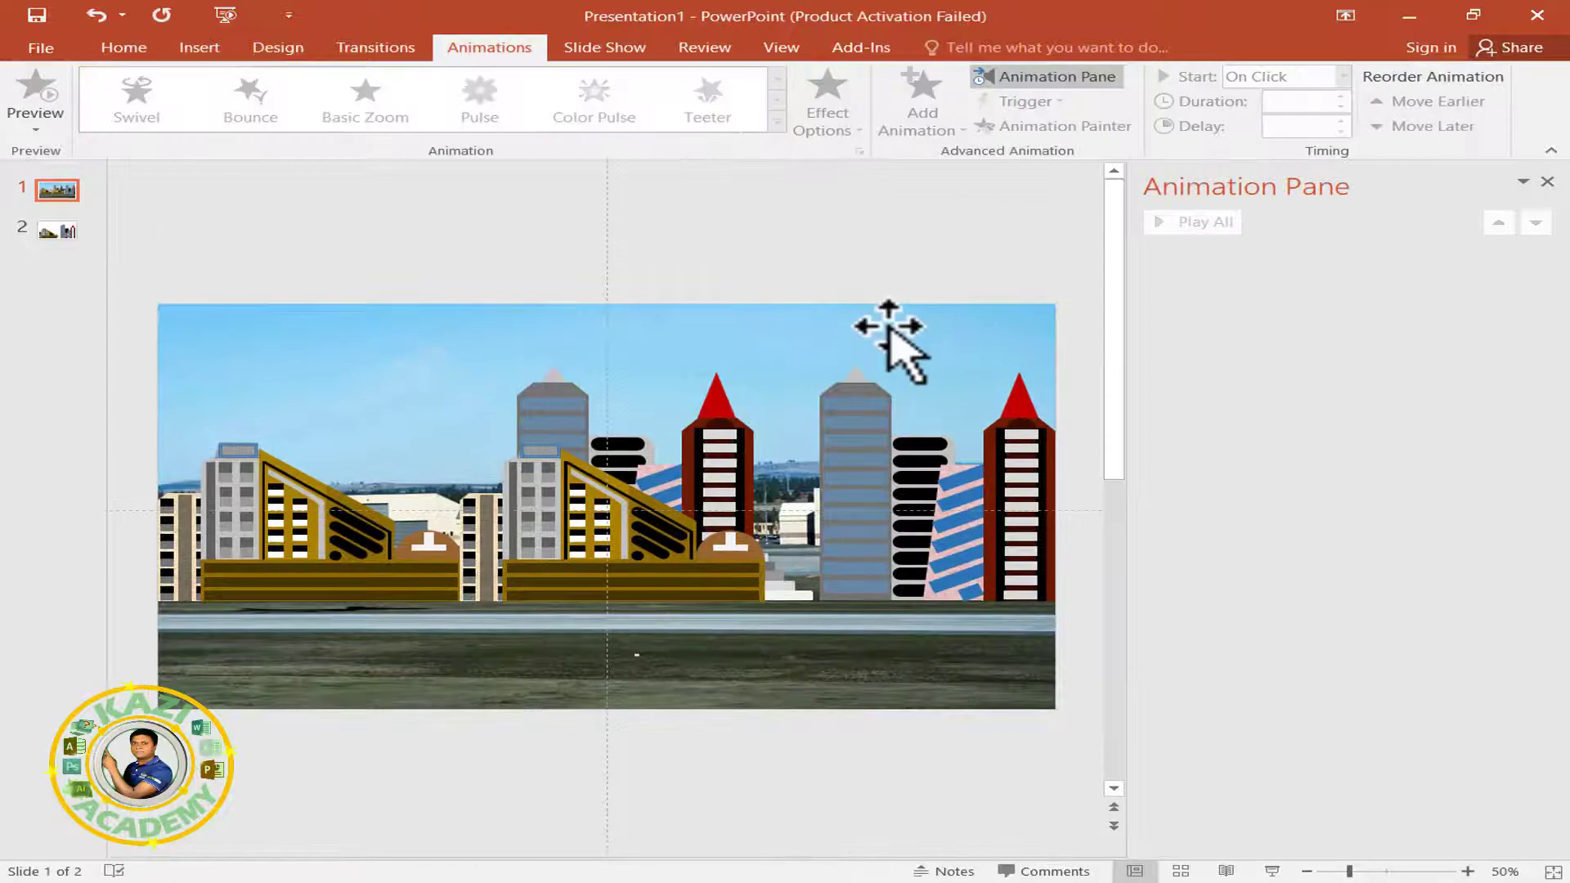
# - Give the grouped cityscape a Wipe entrance effect with a 10-second duration
pyautogui.click(894, 333)
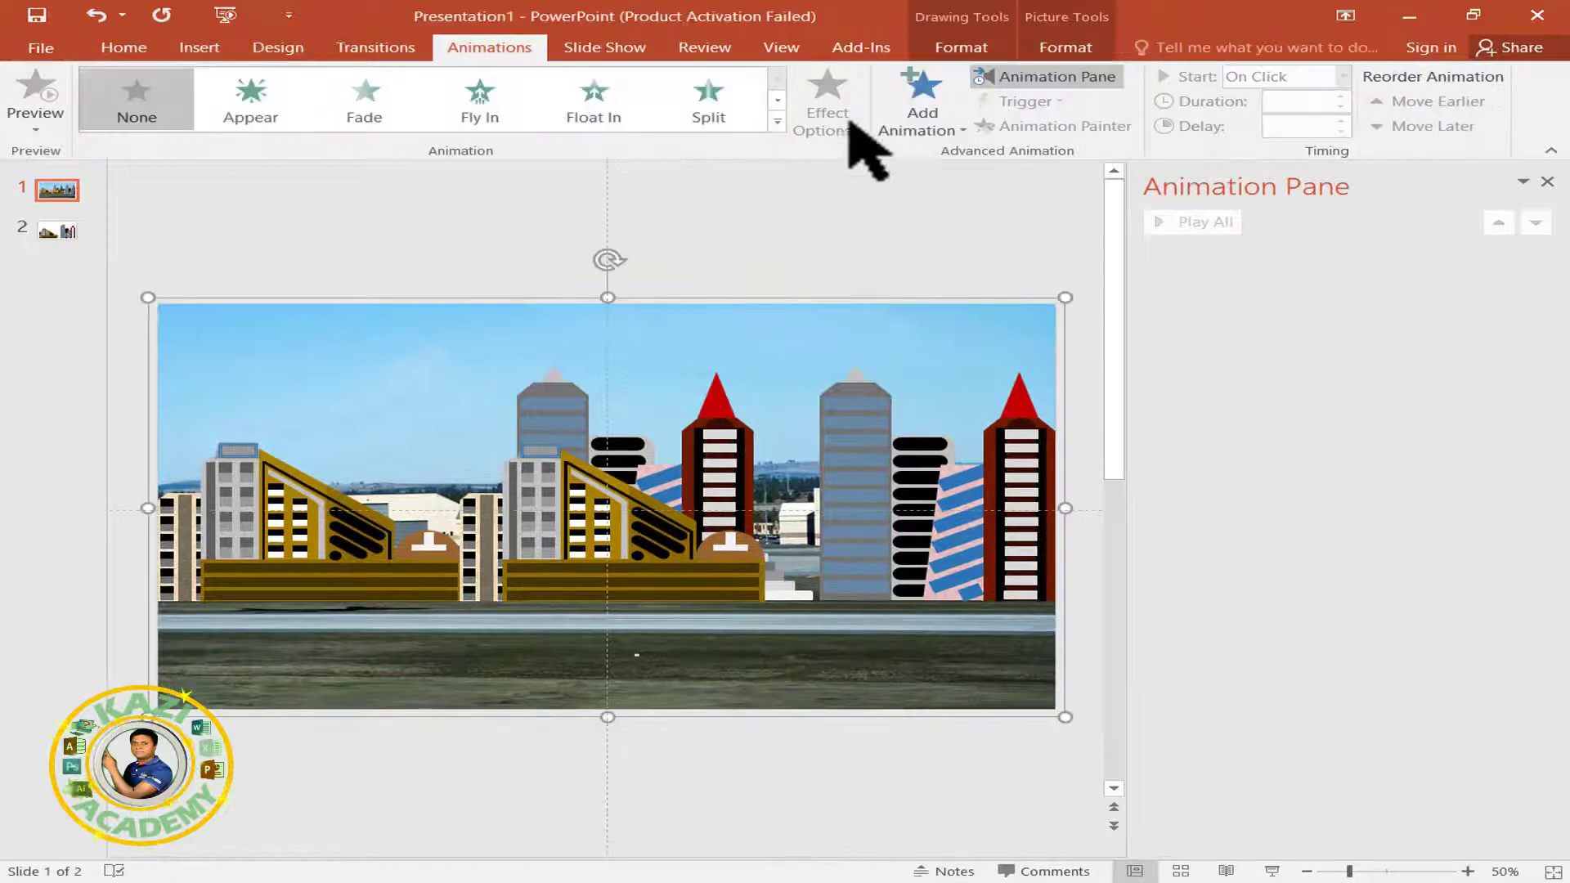
pyautogui.click(911, 102)
pyautogui.click(994, 750)
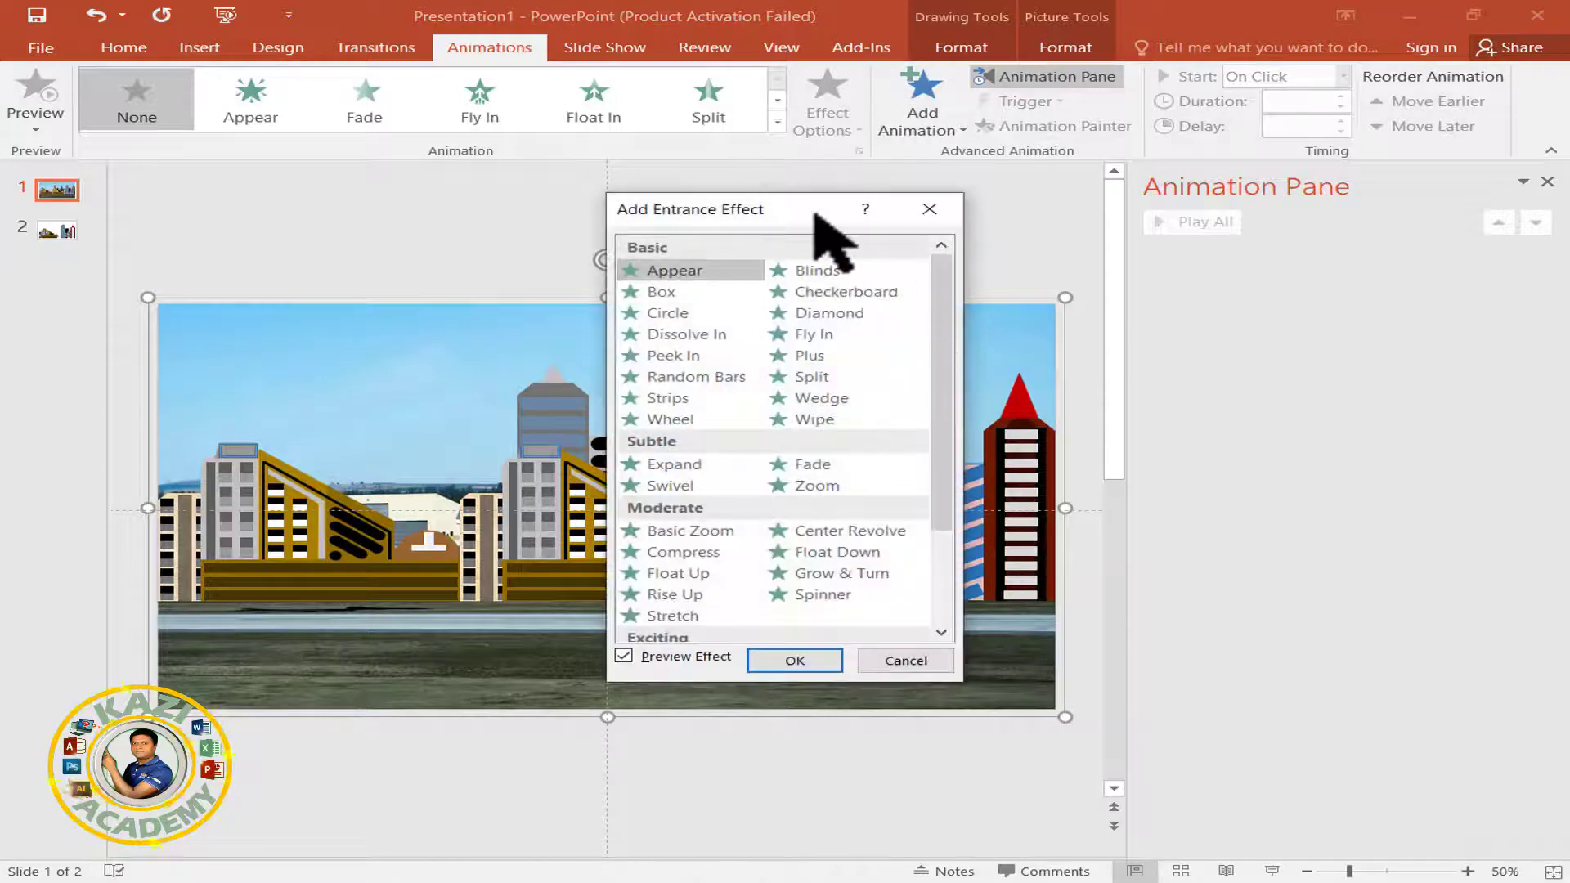
pyautogui.moveTo(817, 211); pyautogui.dragTo(1284, 190)
pyautogui.scroll(-3, 1178, 368)
pyautogui.click(1133, 265)
pyautogui.click(1277, 265)
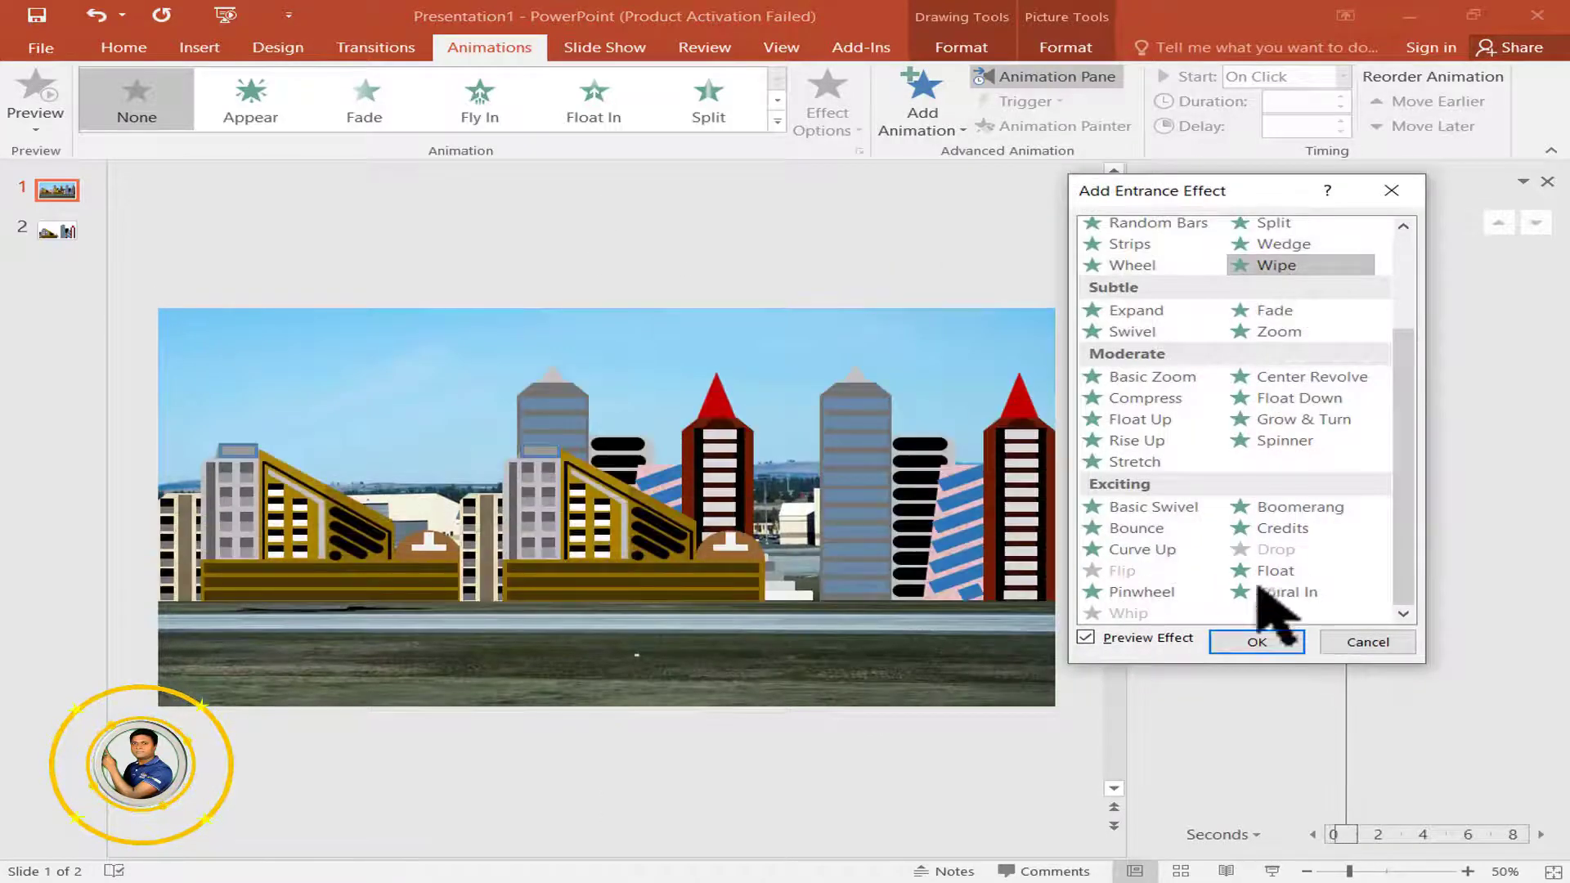
pyautogui.click(1256, 642)
pyautogui.write('10')
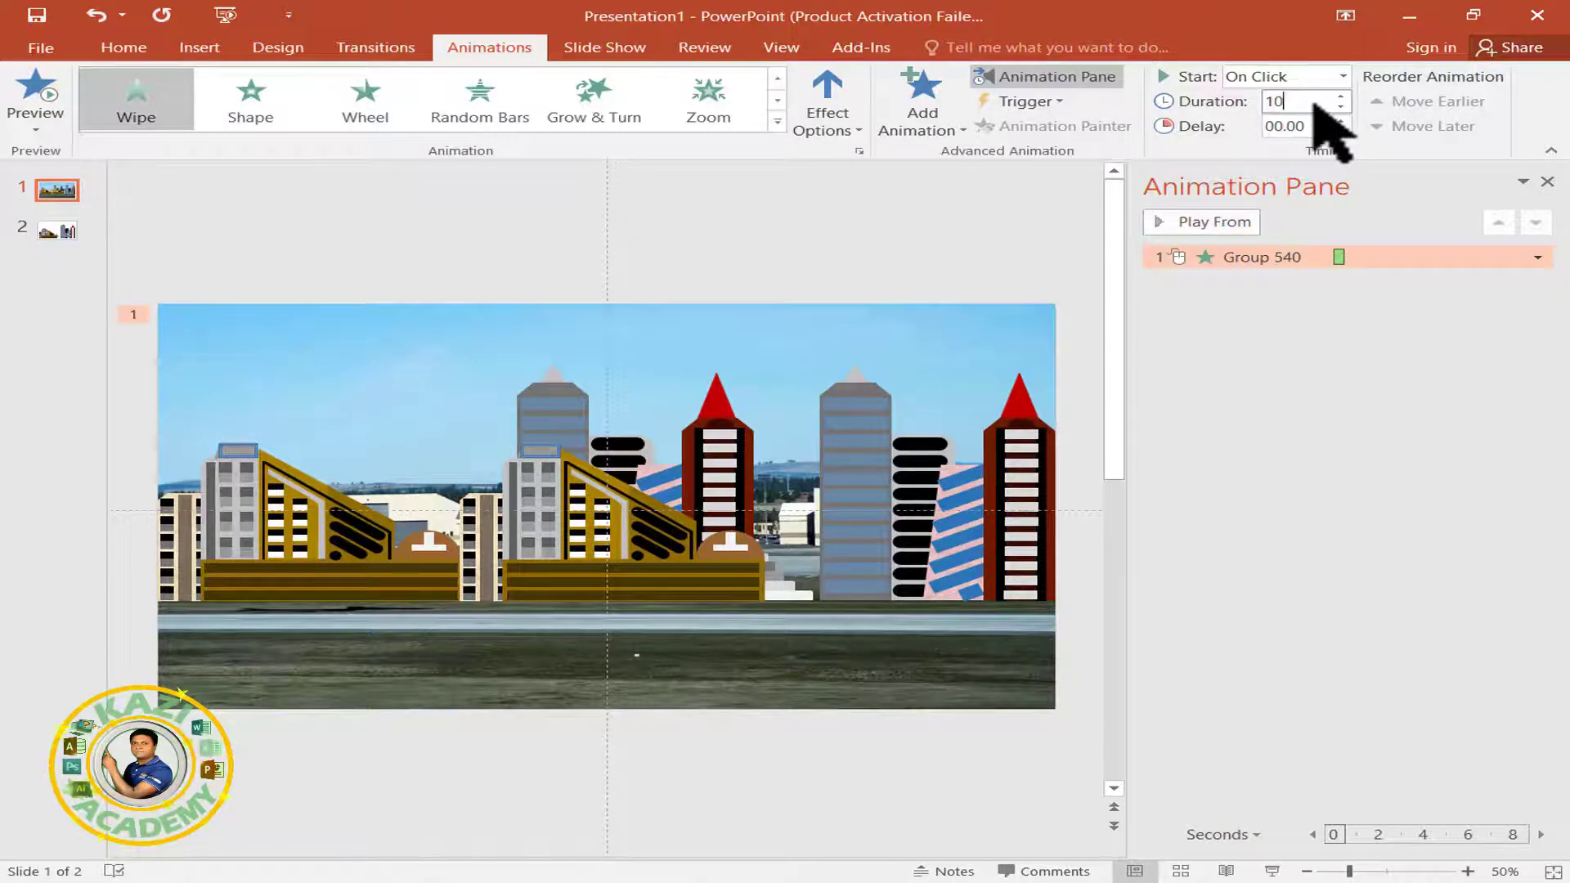
pyautogui.press('Return')
# - Add a Grow/Shrink emphasis effect that starts with the Wipe after 3 seconds
pyautogui.click(926, 139)
pyautogui.click(1063, 777)
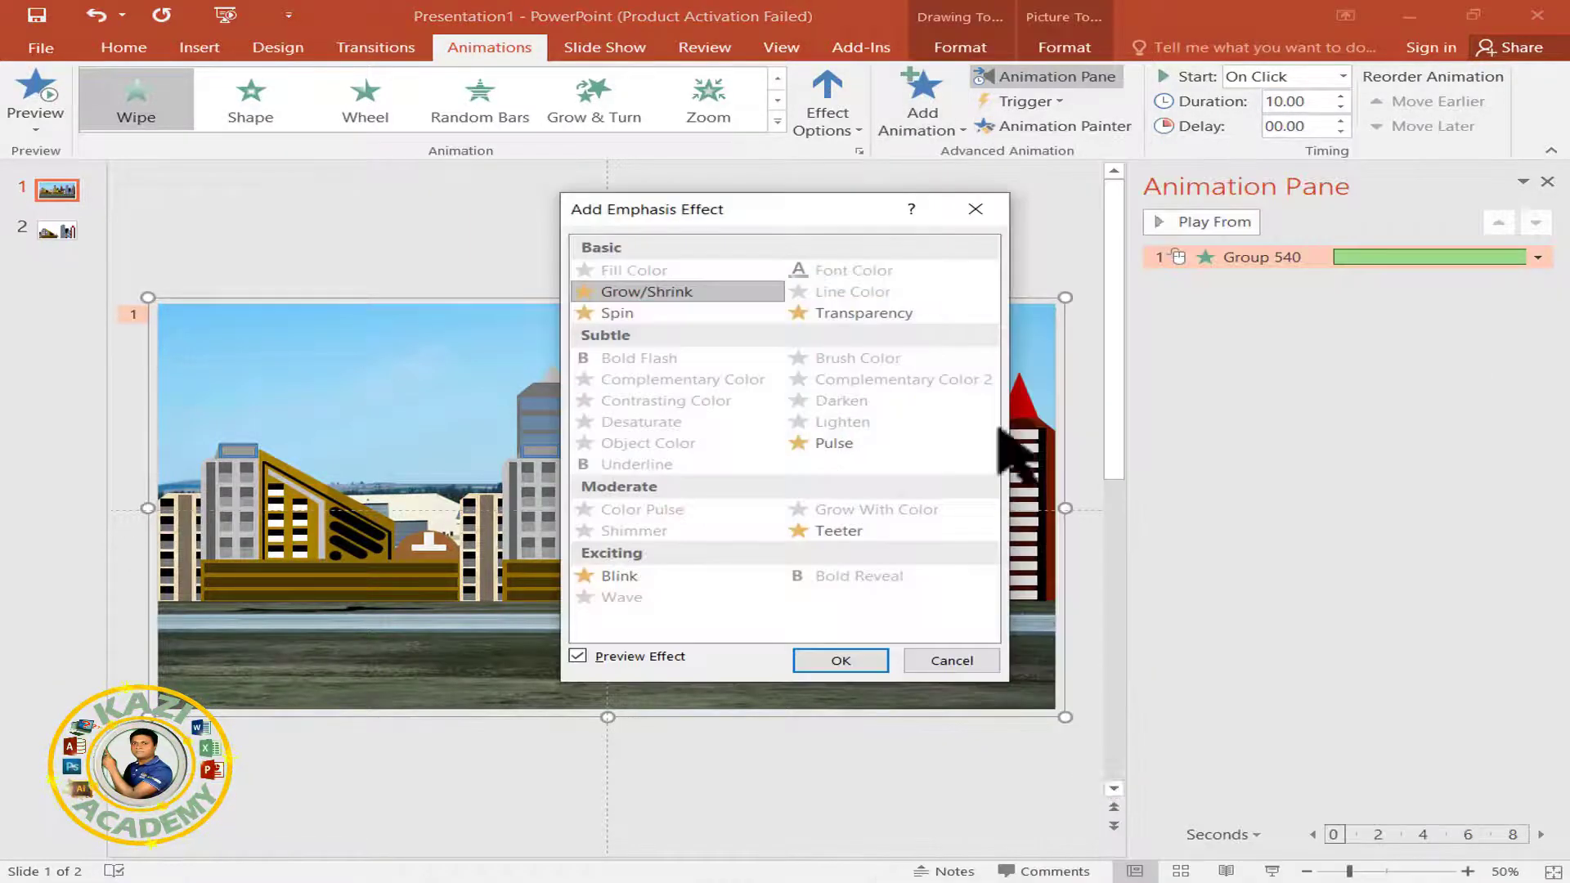
pyautogui.moveTo(907, 209); pyautogui.dragTo(1253, 168)
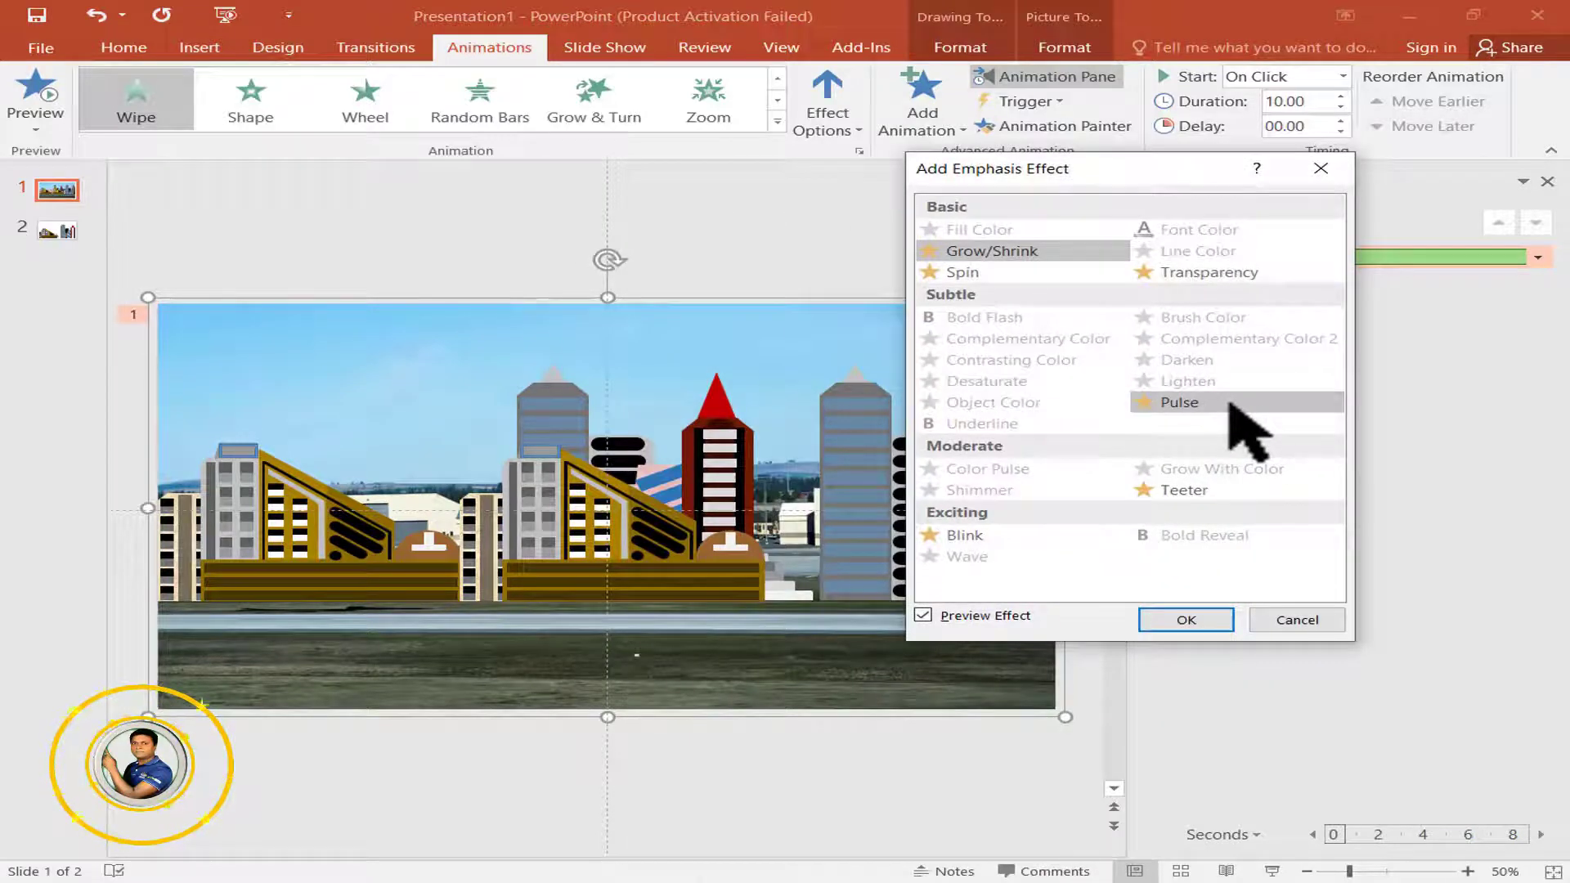
pyautogui.click(1031, 251)
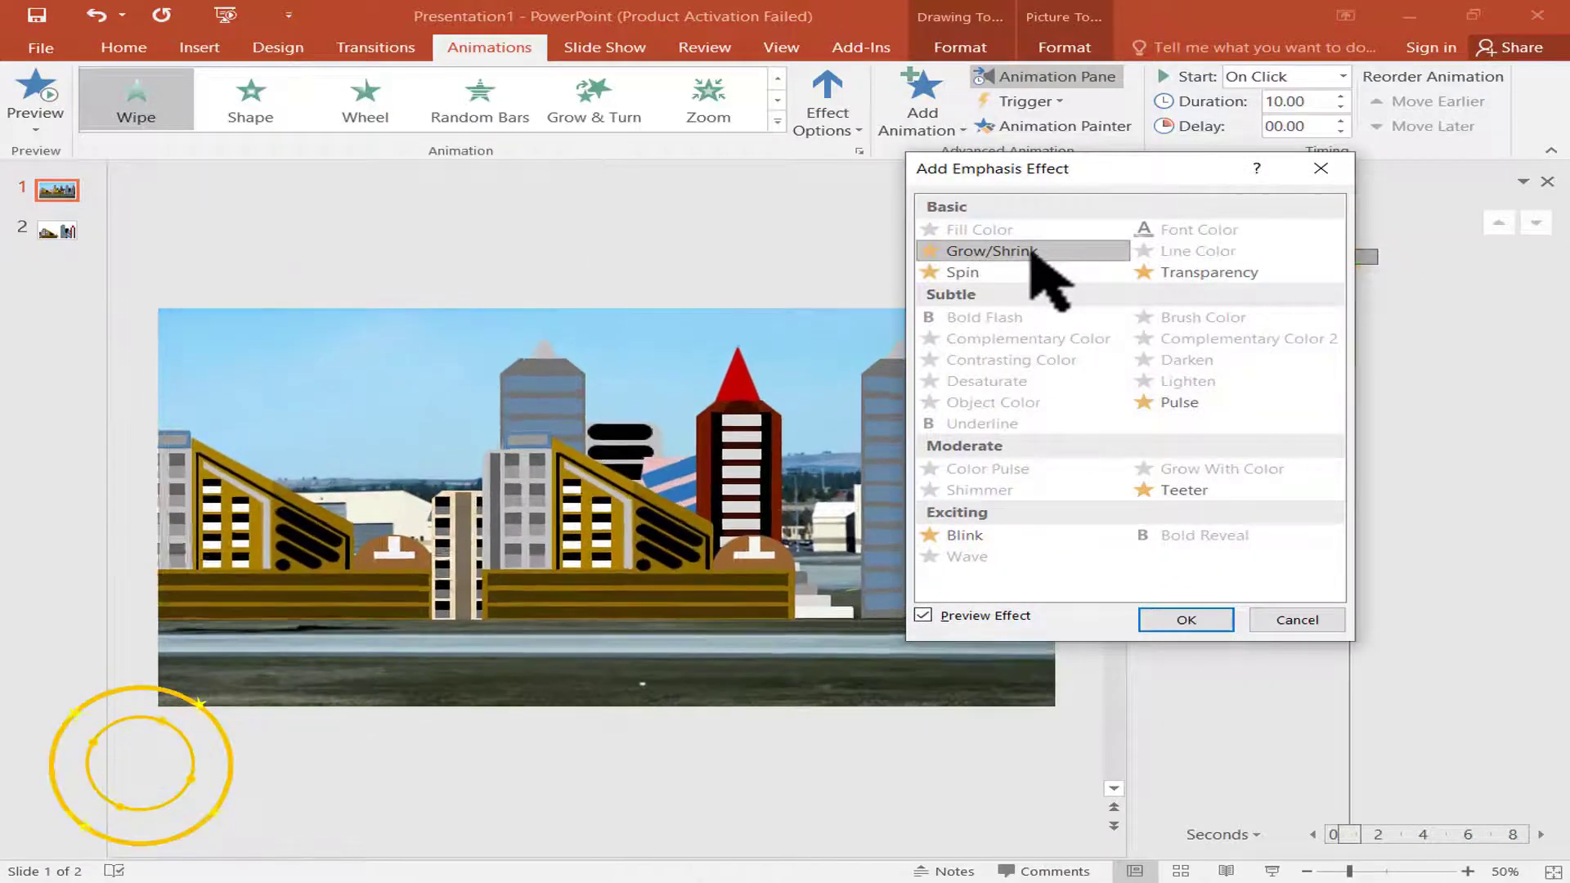
pyautogui.click(1186, 620)
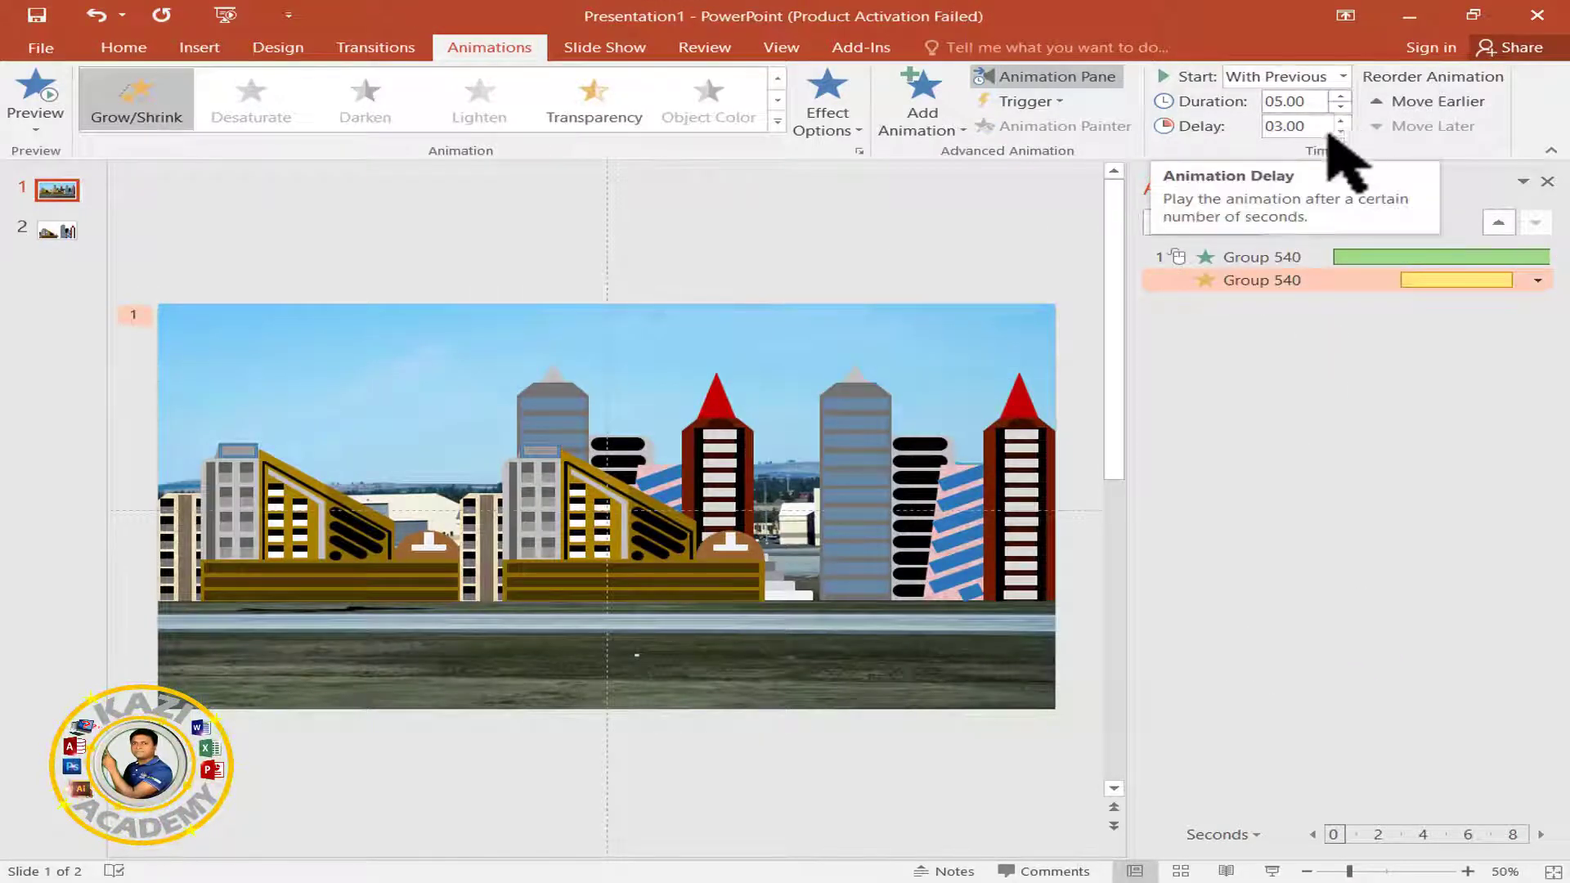
pyautogui.click(1285, 257)
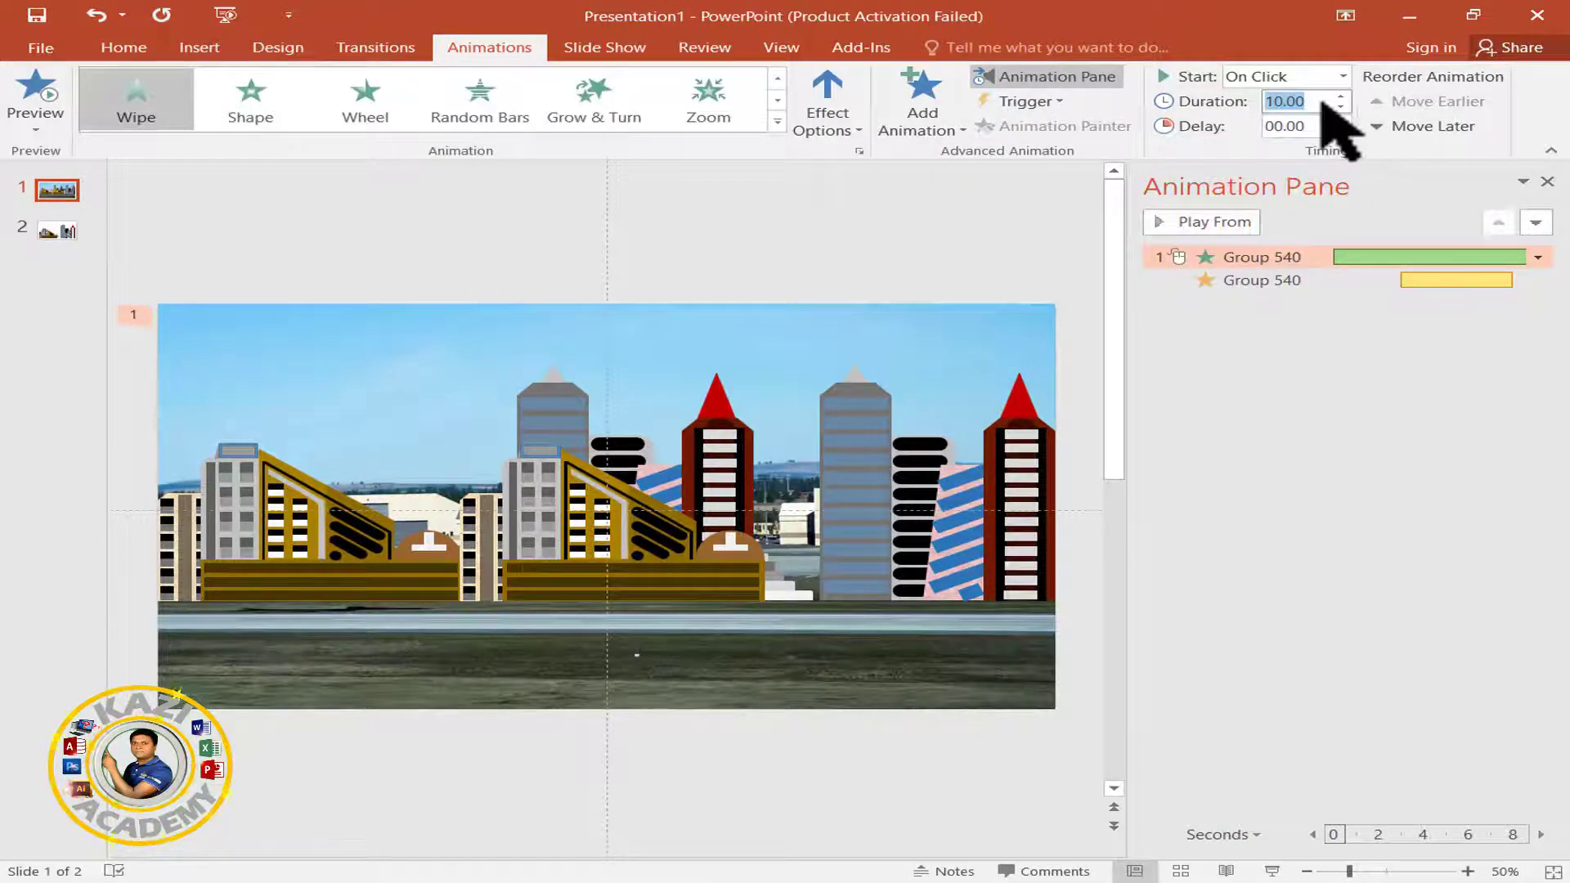
pyautogui.click(1329, 327)
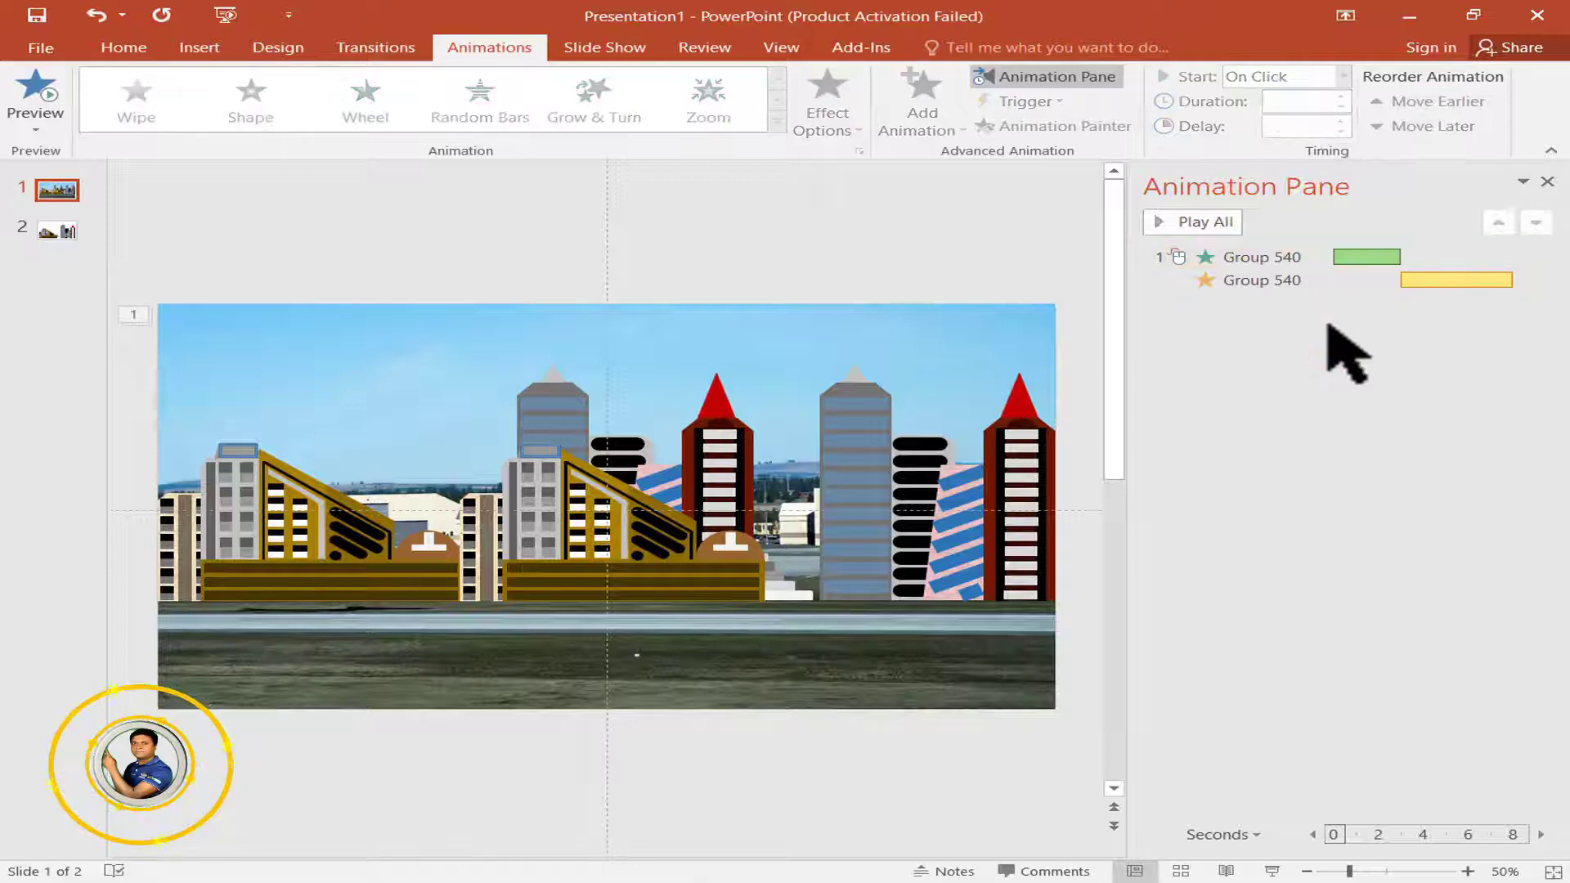
pyautogui.click(1269, 870)
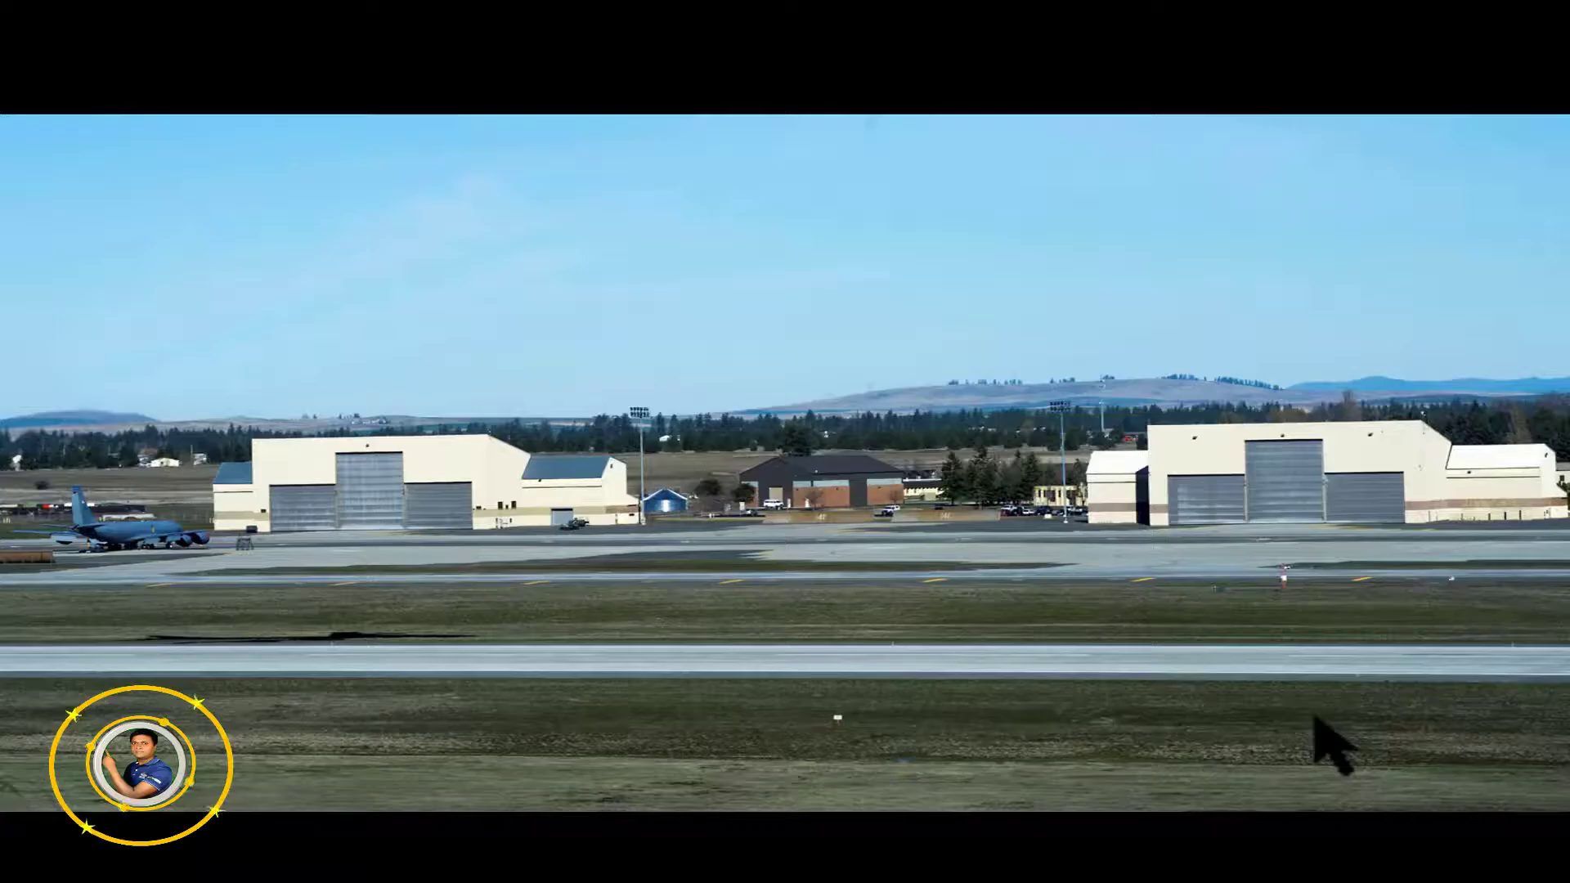
pyautogui.click(1314, 718)
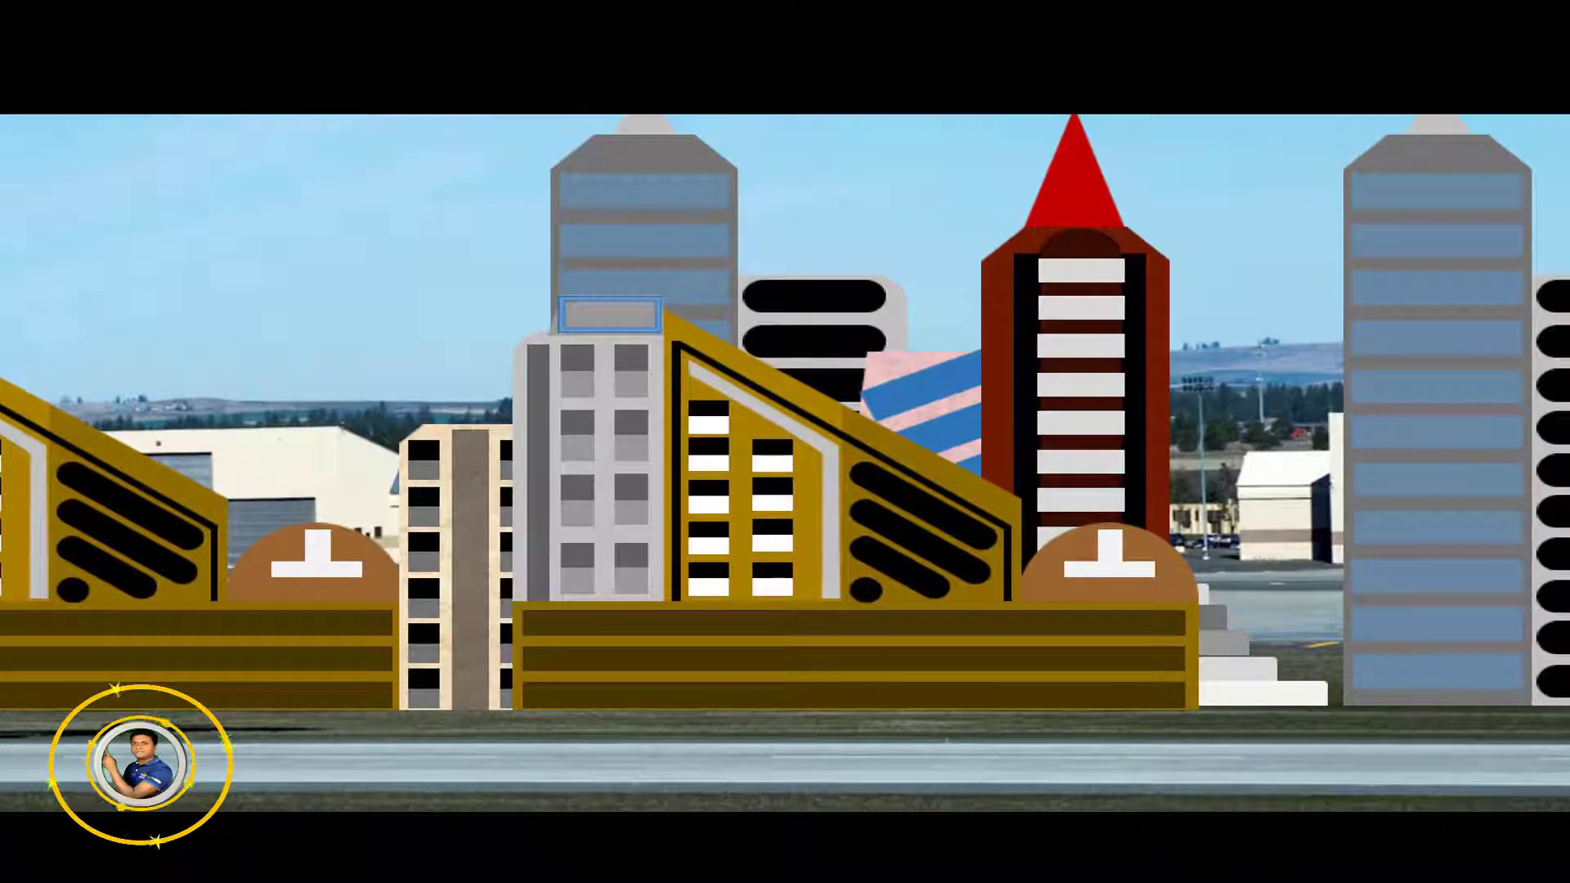
pyautogui.press('Escape')
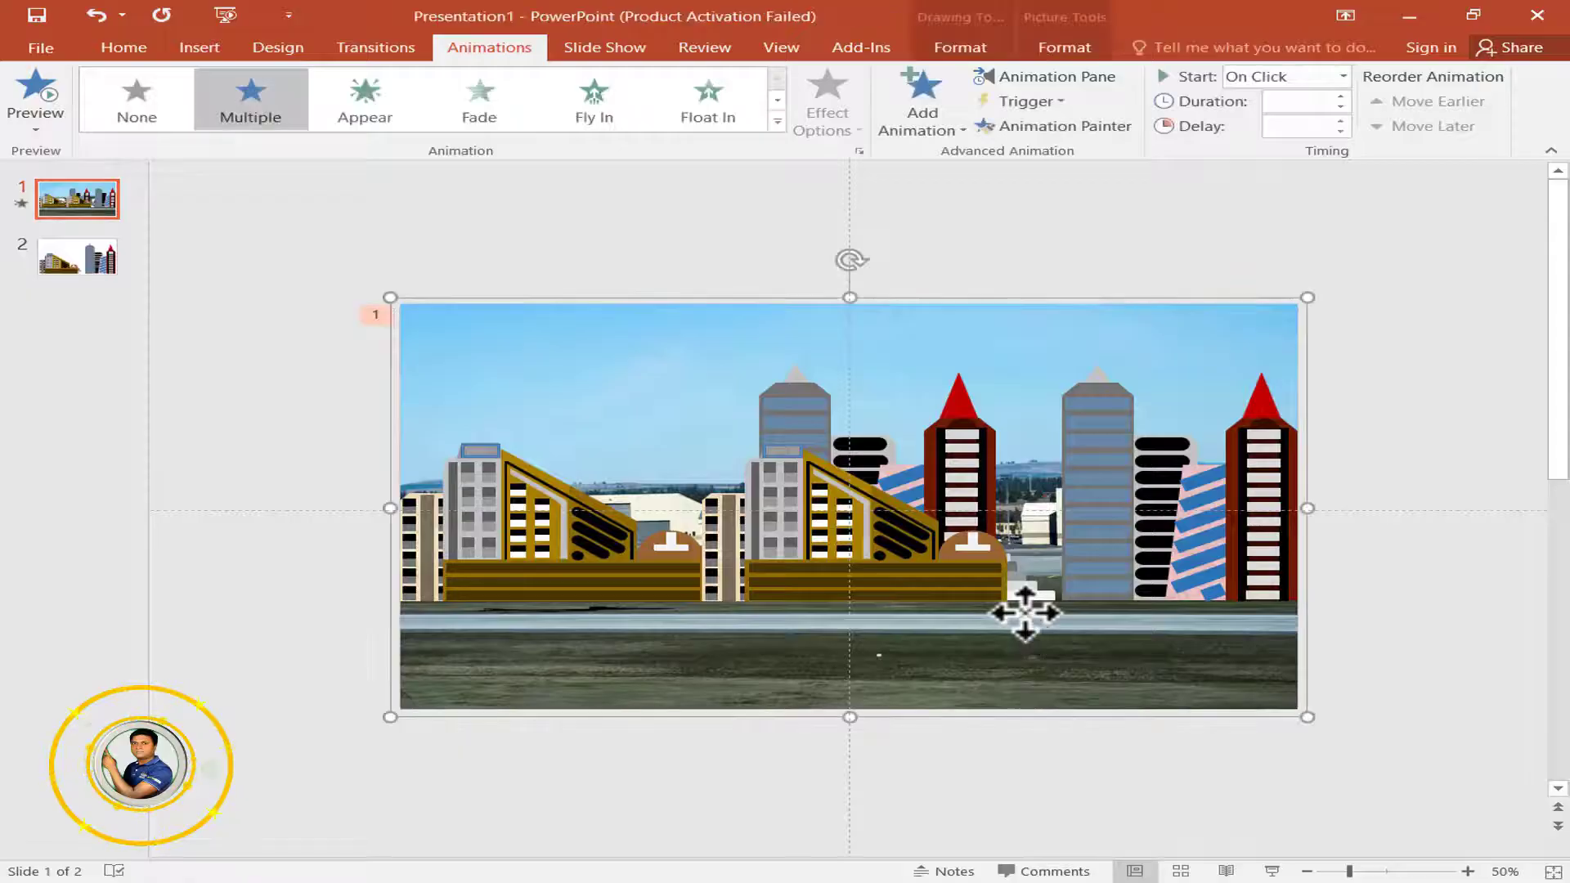
# - Delete Group 540's animations in the Animation Pane and close the pane
pyautogui.click(1071, 78)
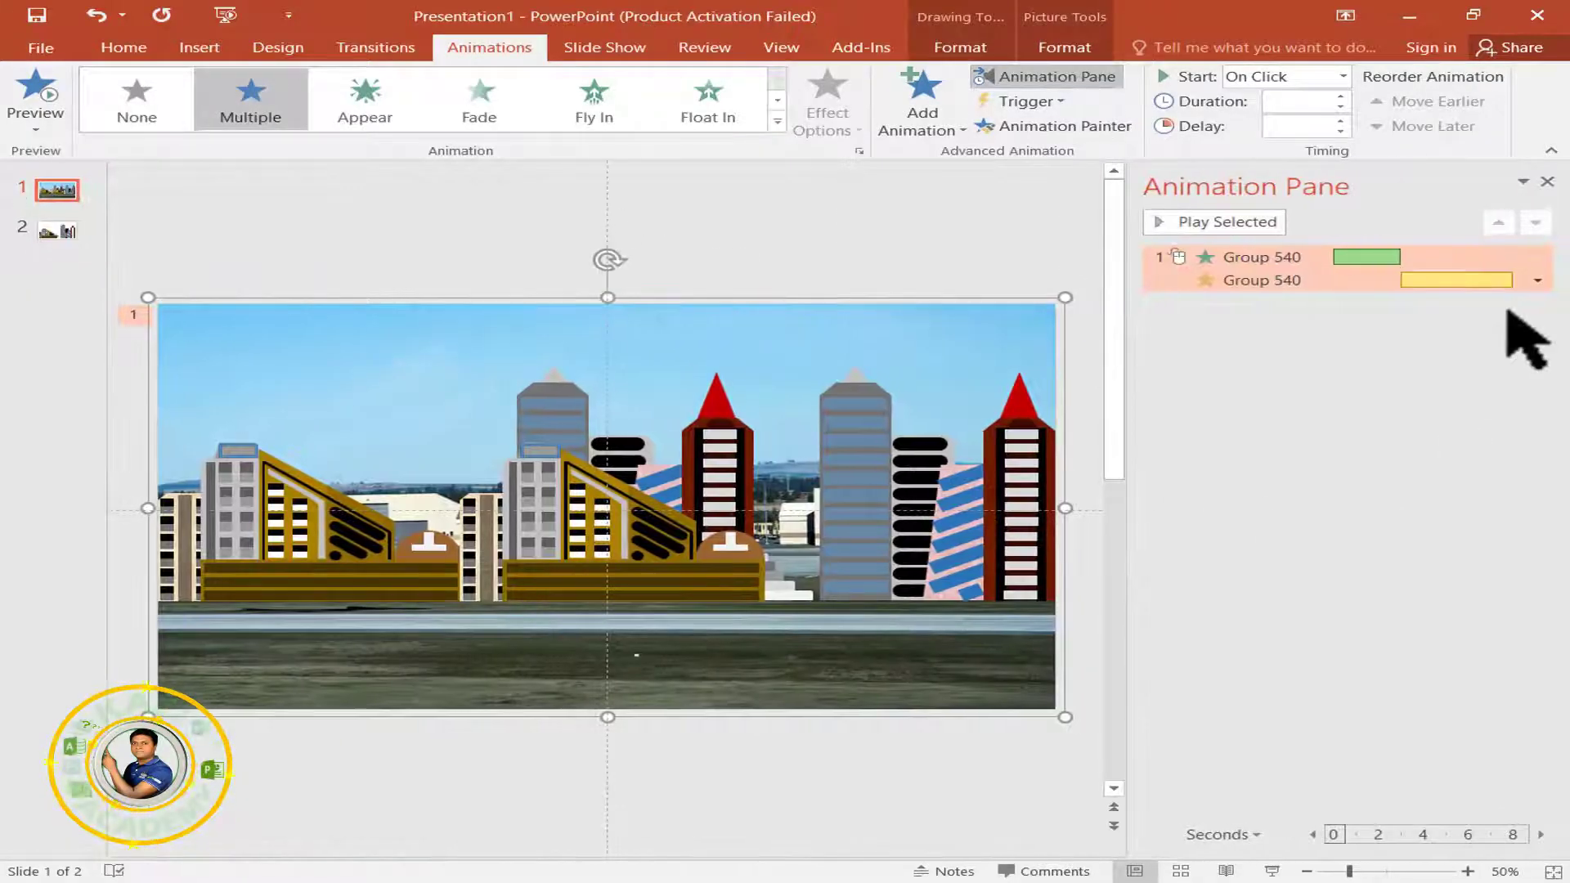
pyautogui.click(1537, 282)
pyautogui.click(1399, 452)
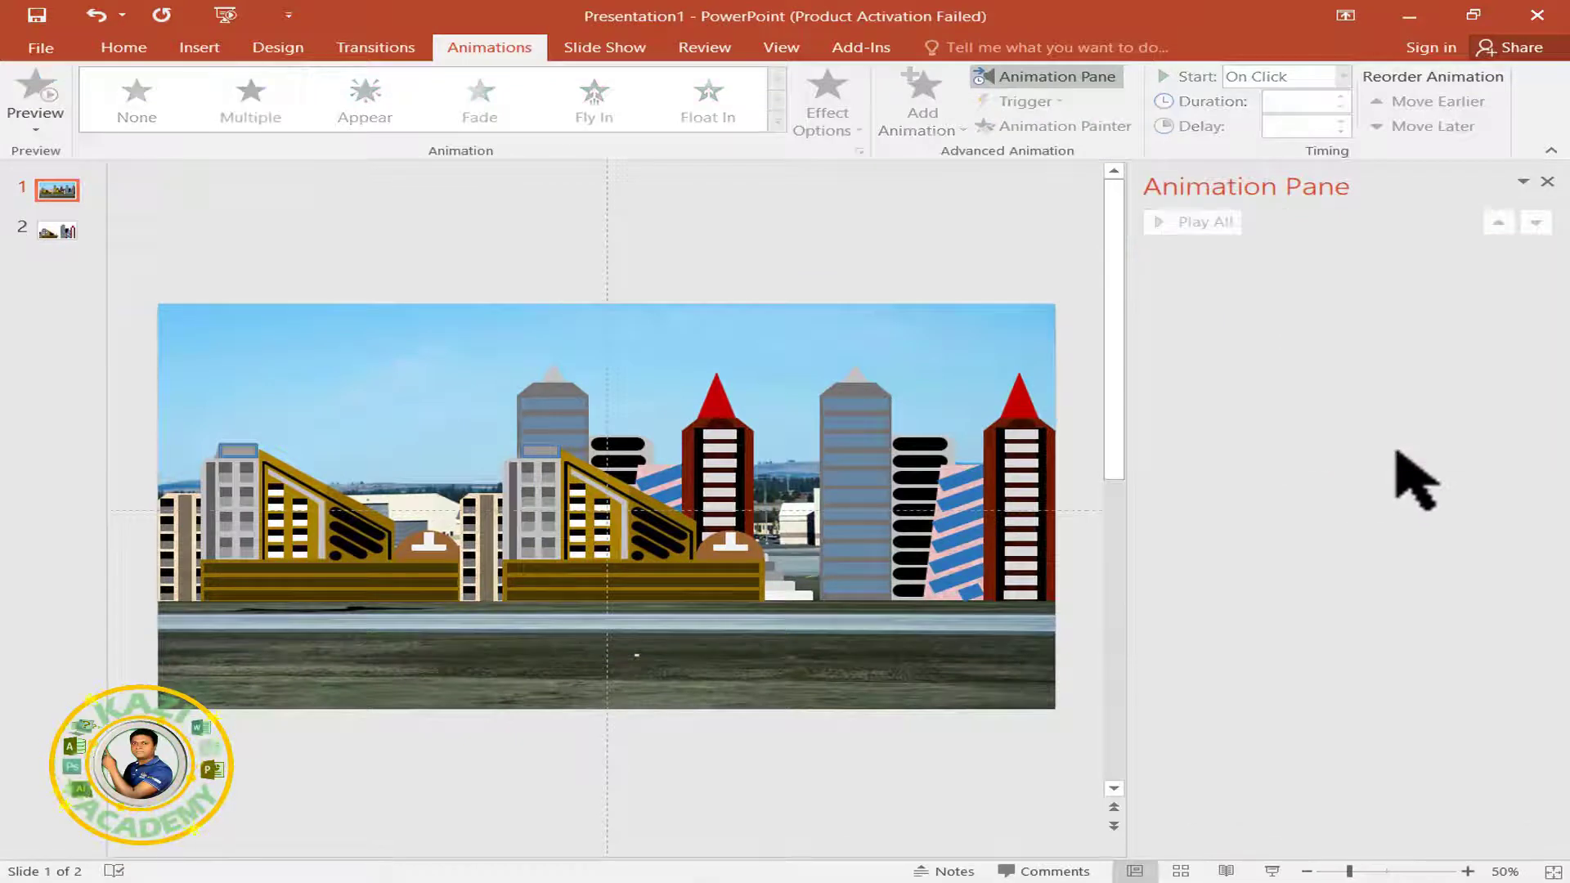
pyautogui.click(914, 337)
pyautogui.click(1547, 181)
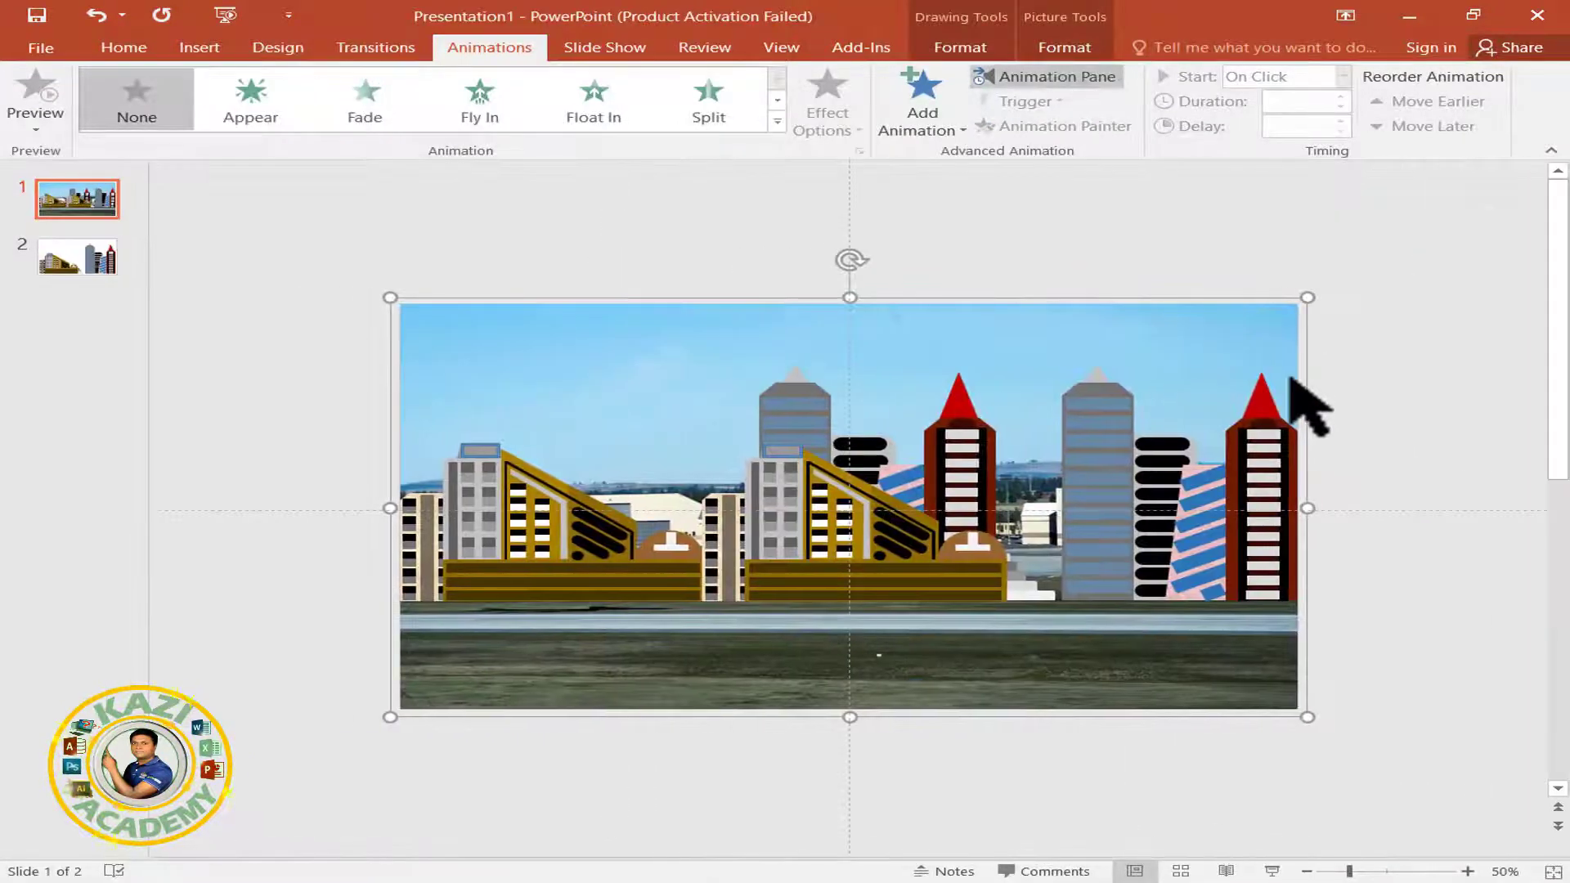
# - Place two copies of the city picture to the right of the original
pyautogui.keyDown('ctrl'); pyautogui.scroll(-4, 1290, 380); pyautogui.keyUp('ctrl')
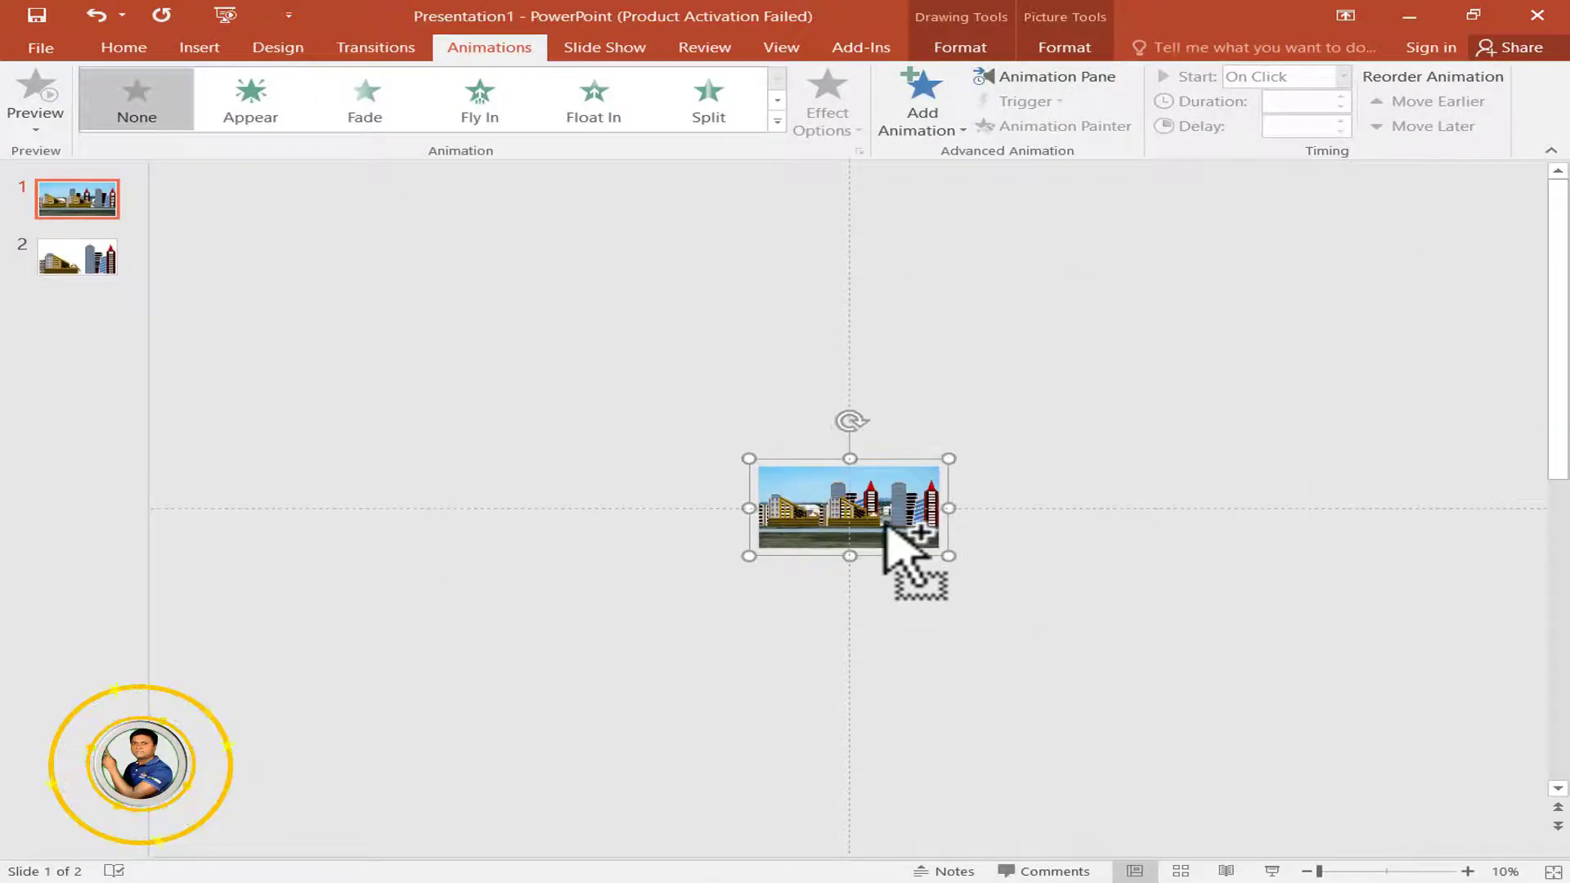
pyautogui.moveTo(886, 526); pyautogui.dragTo(1224, 524)
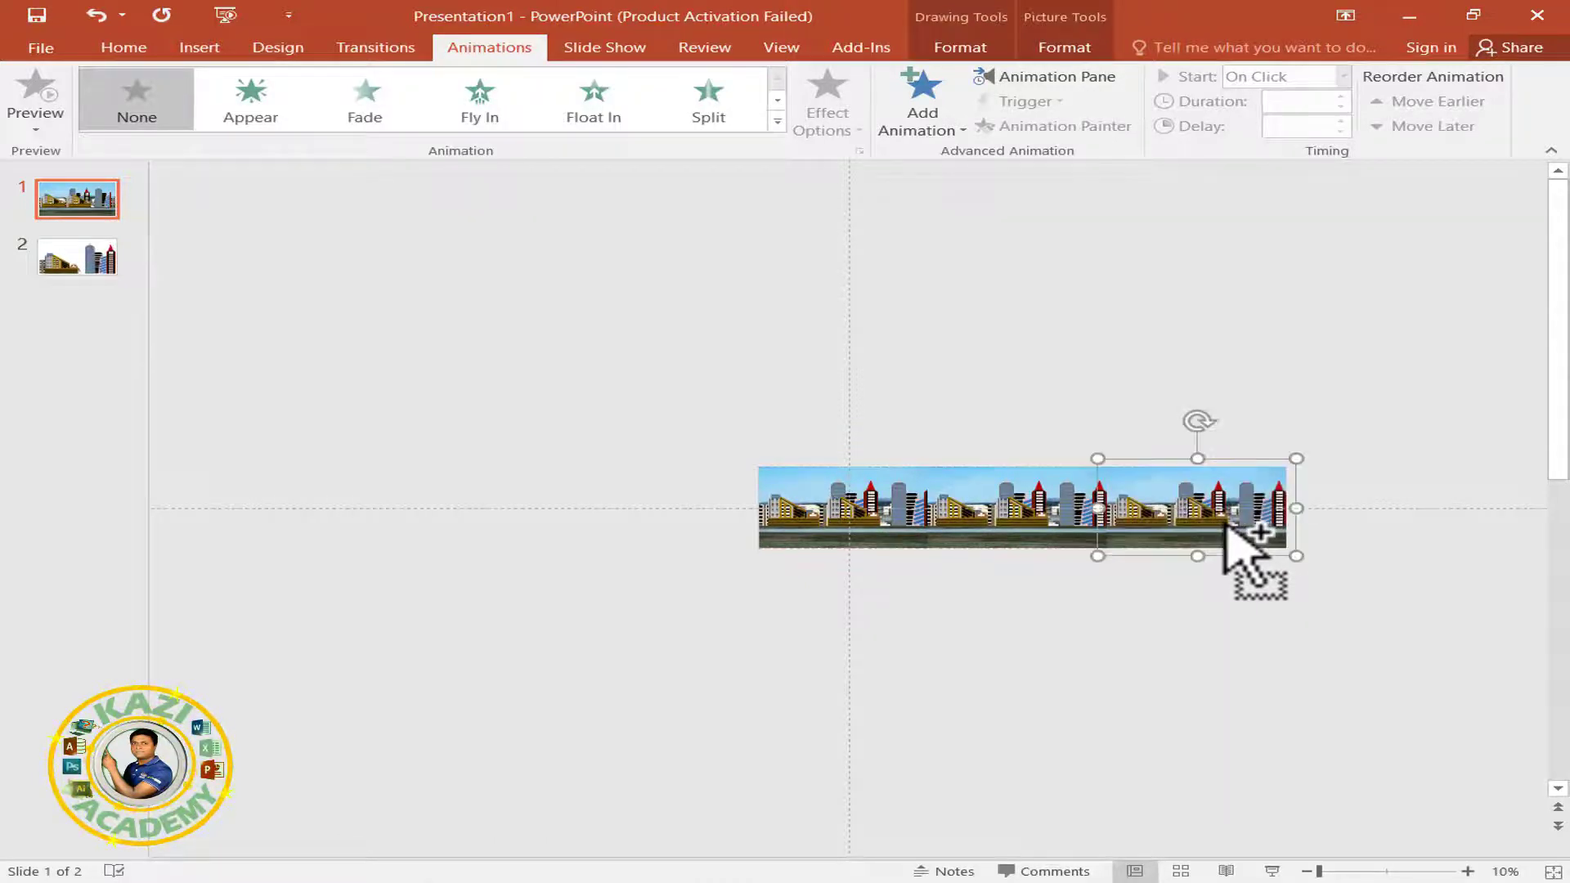
pyautogui.moveTo(1366, 530)
pyautogui.mouseDown()
pyautogui.moveTo(1441, 501)
pyautogui.moveTo(1400, 527)
pyautogui.moveTo(1415, 516)
pyautogui.moveTo(1325, 495)
pyautogui.mouseUp()
pyautogui.scroll(2, 1400, 520)
pyautogui.click(1132, 683)
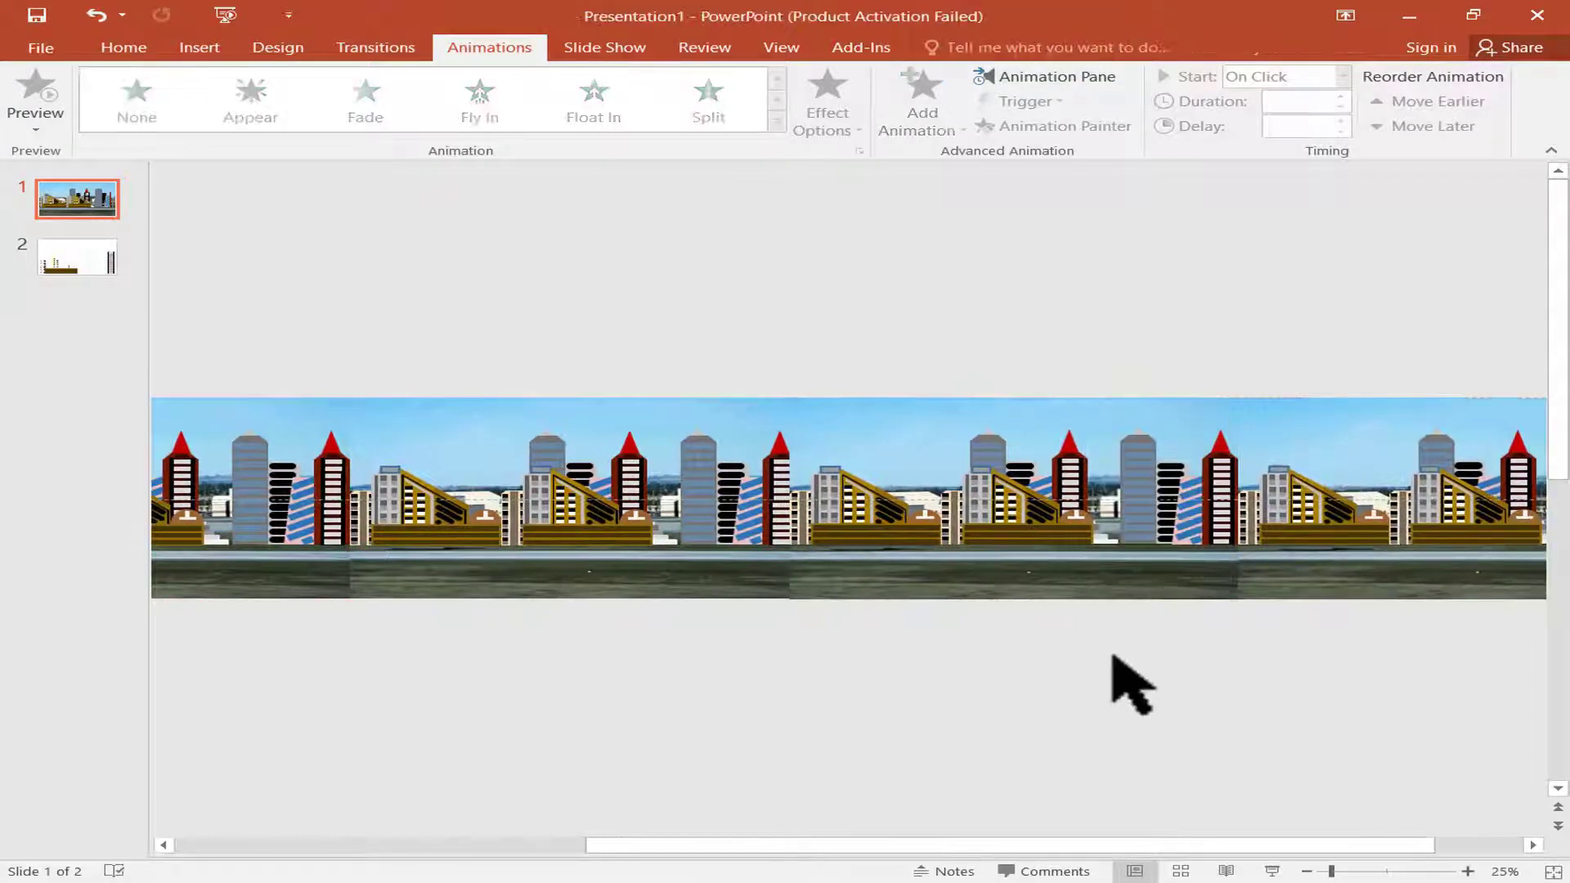
# - Group all the city picture copies into one strip and move it right
pyautogui.scroll(-2, 1113, 656)
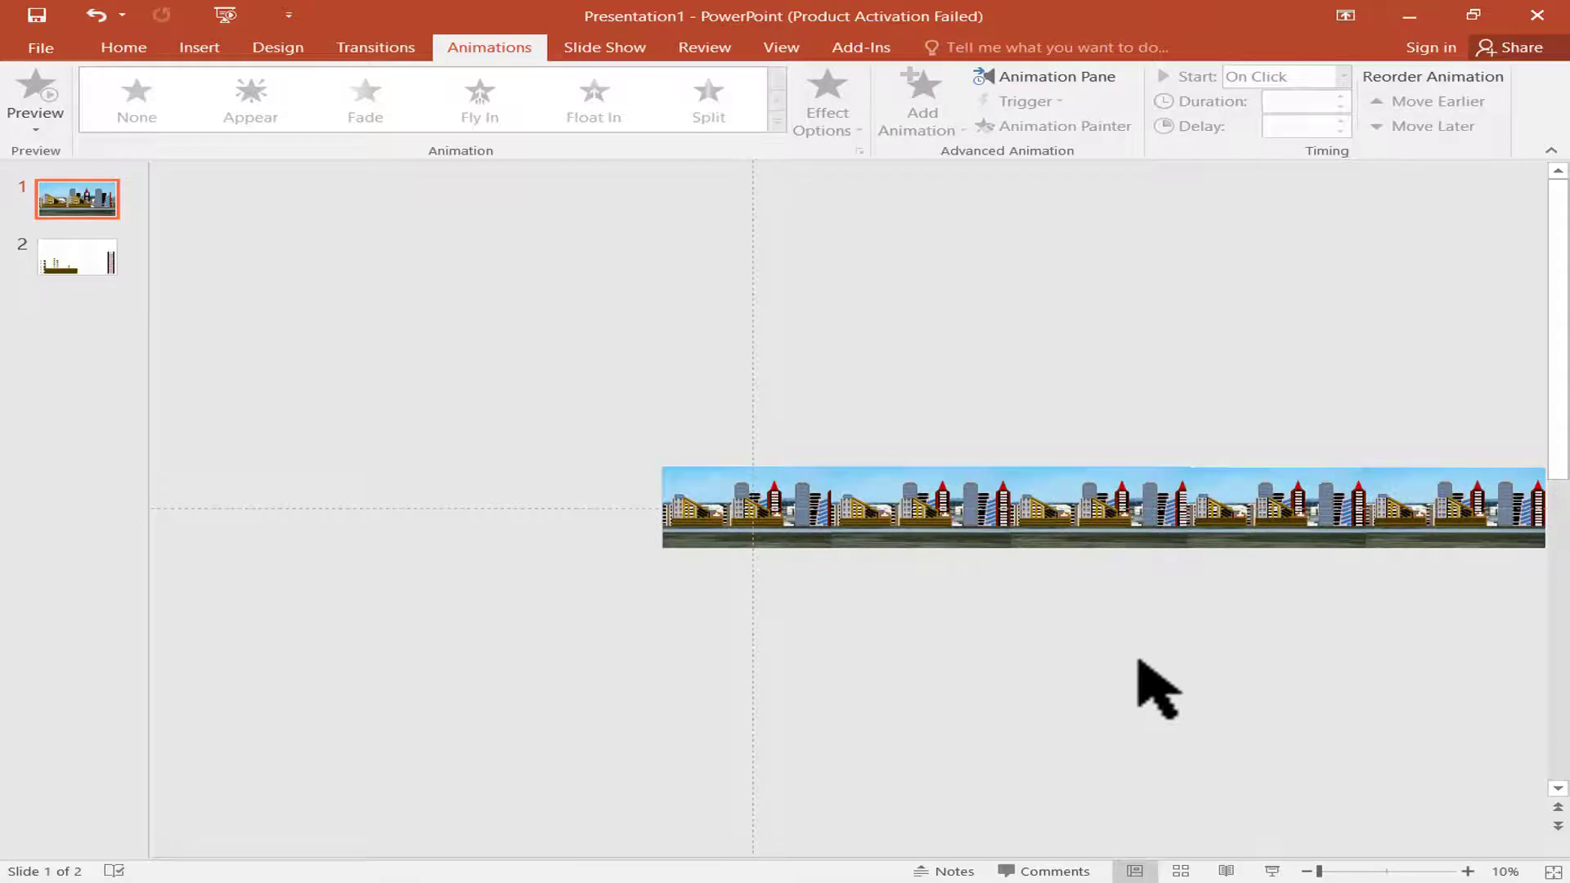
pyautogui.hotkey('ctrl', 'a')
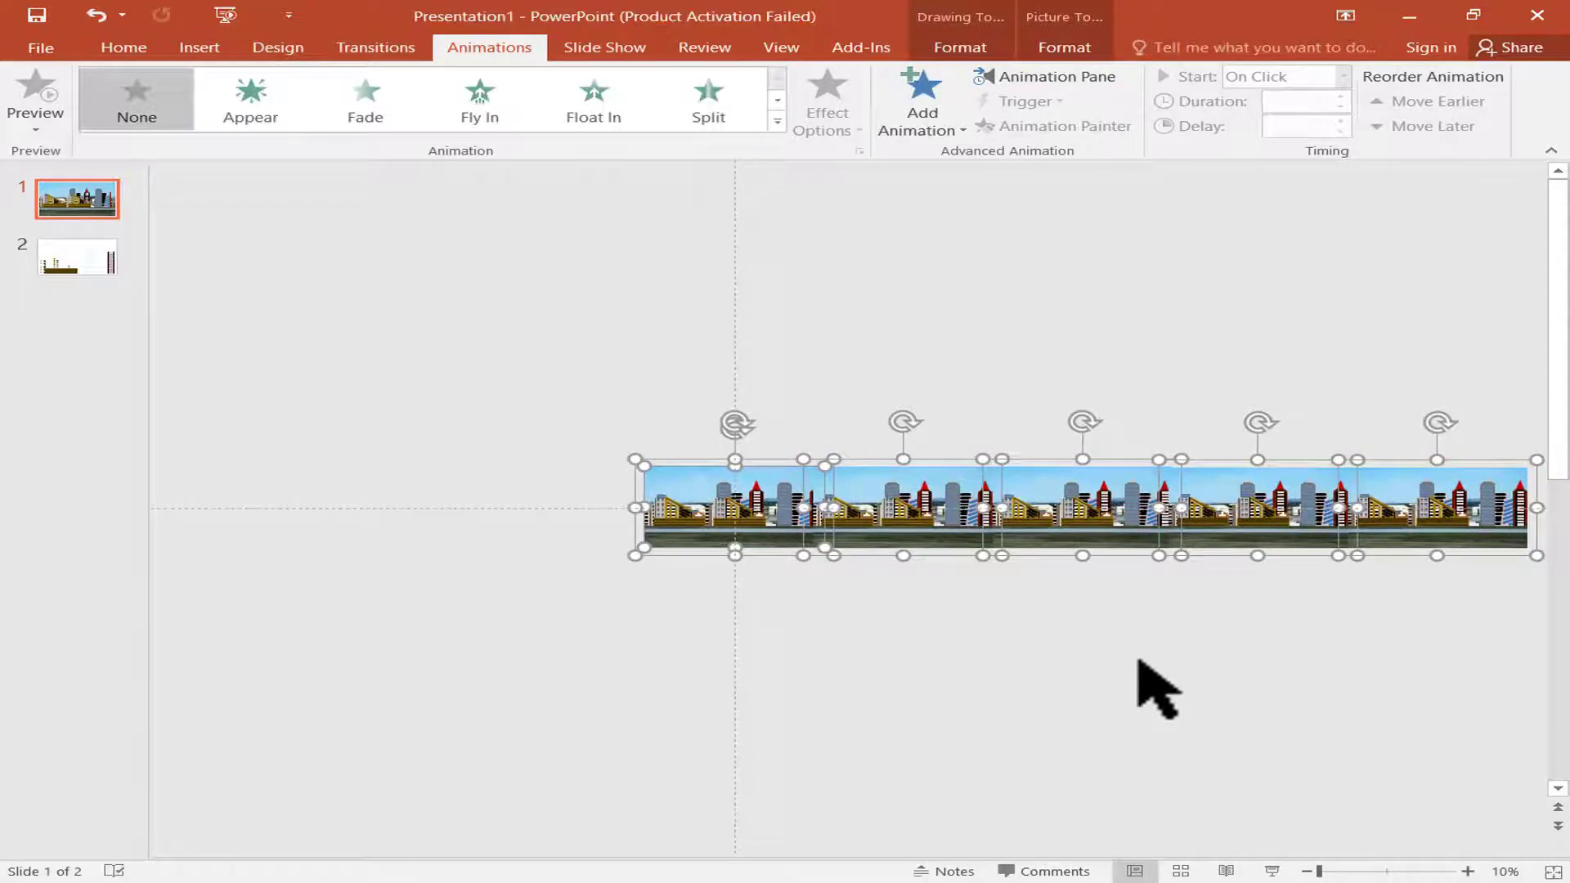
pyautogui.hotkey('ctrl', 'g')
pyautogui.moveTo(852, 513); pyautogui.dragTo(1064, 521)
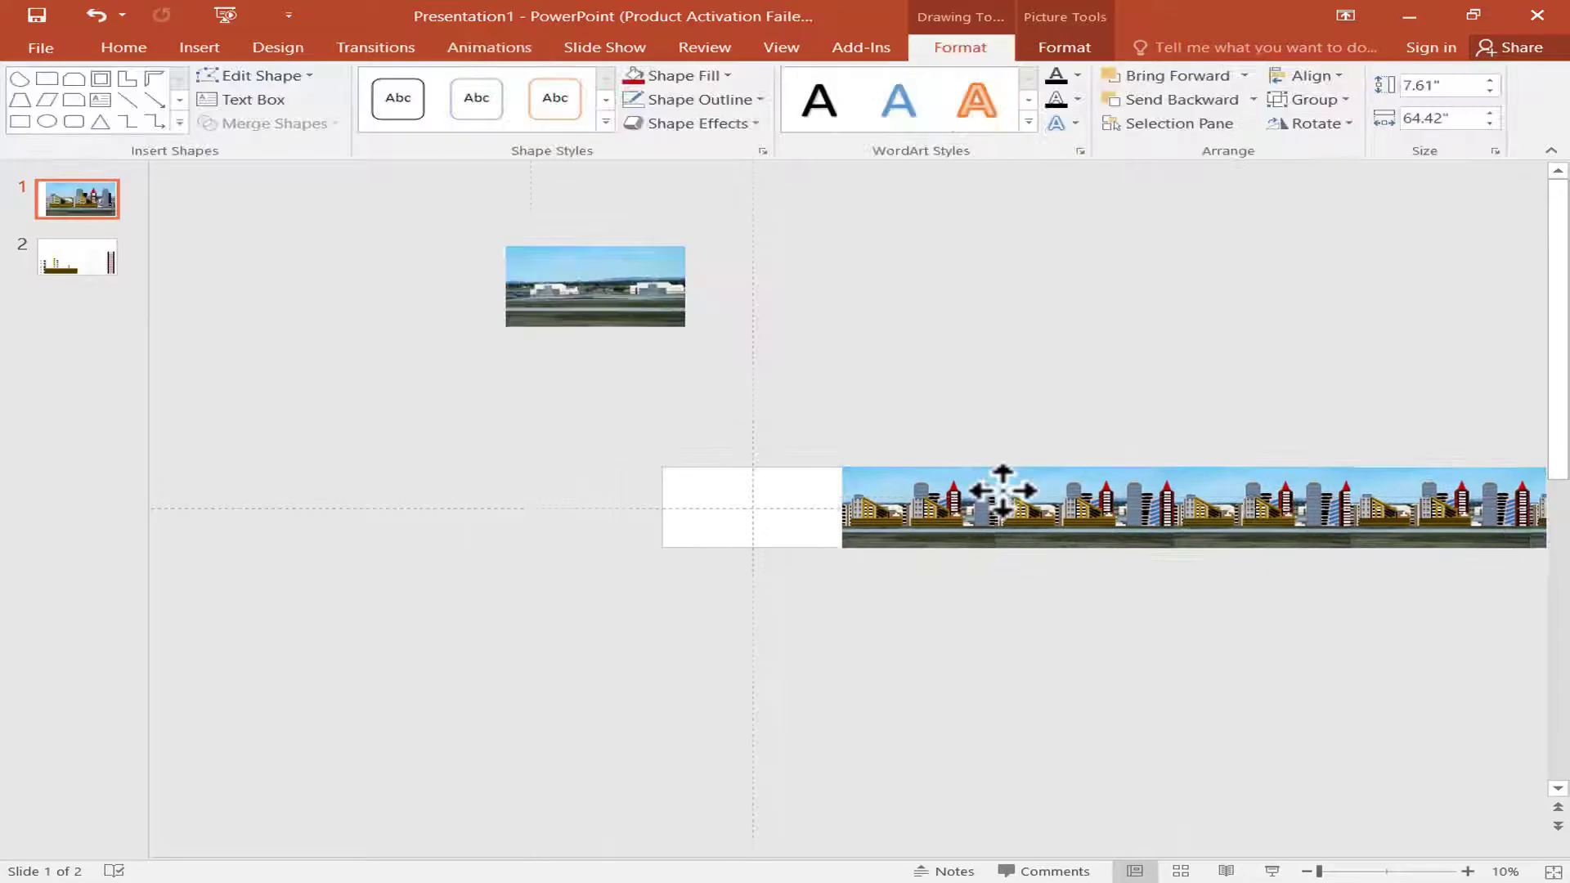
# - Move the airfield photo to fill the strip's left end
pyautogui.moveTo(468, 461)
pyautogui.mouseDown()
pyautogui.moveTo(629, 511)
pyautogui.moveTo(576, 511)
pyautogui.mouseUp()
pyautogui.click(981, 46)
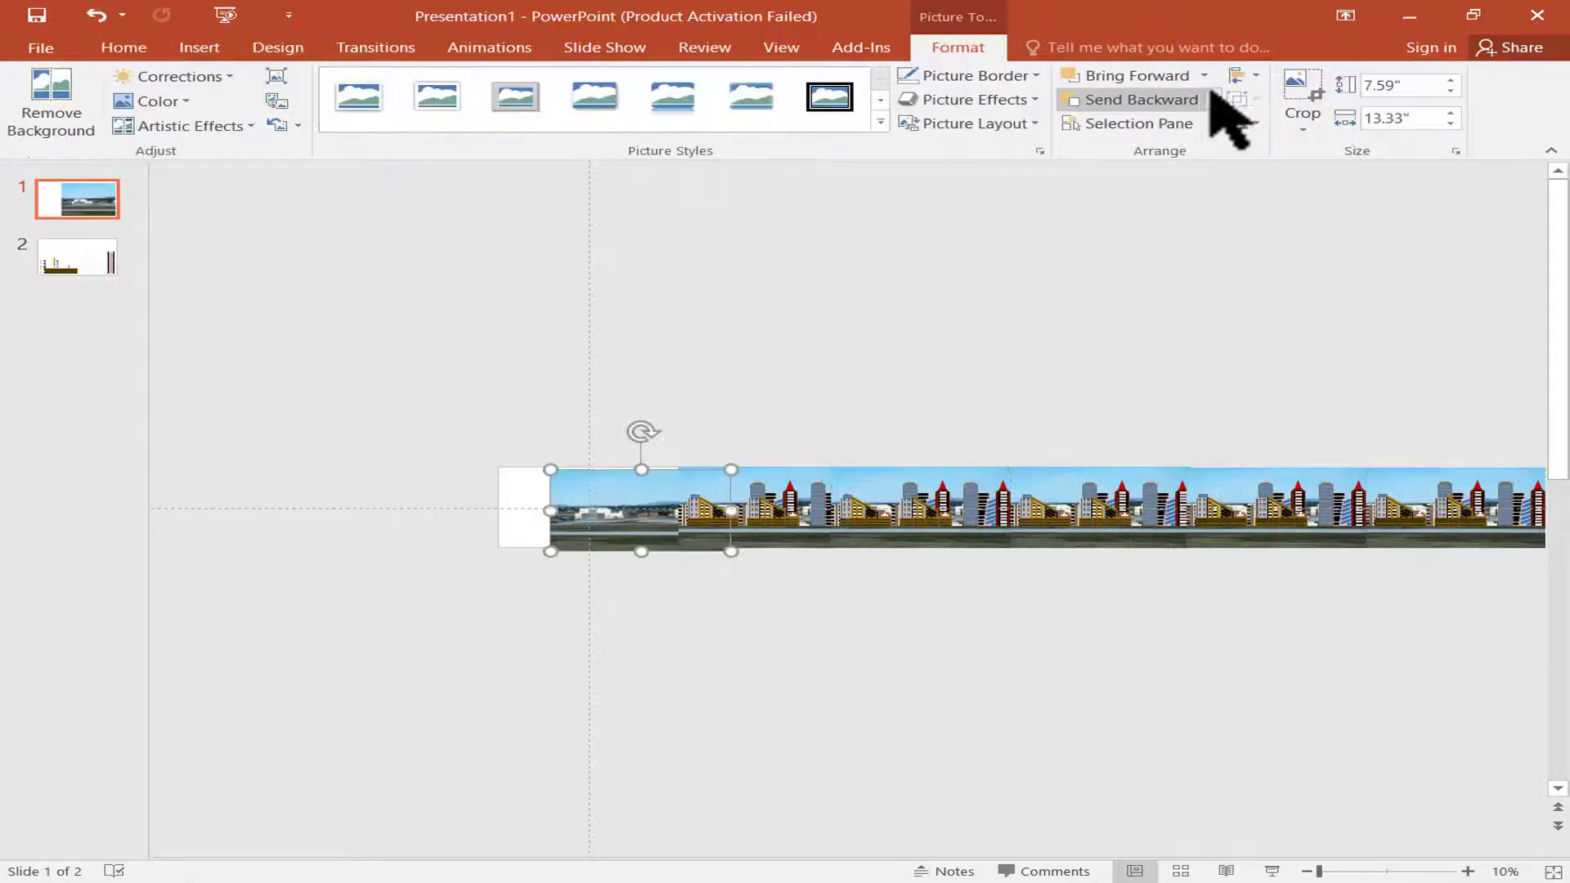
pyautogui.click(1241, 75)
pyautogui.click(1313, 211)
pyautogui.click(1072, 301)
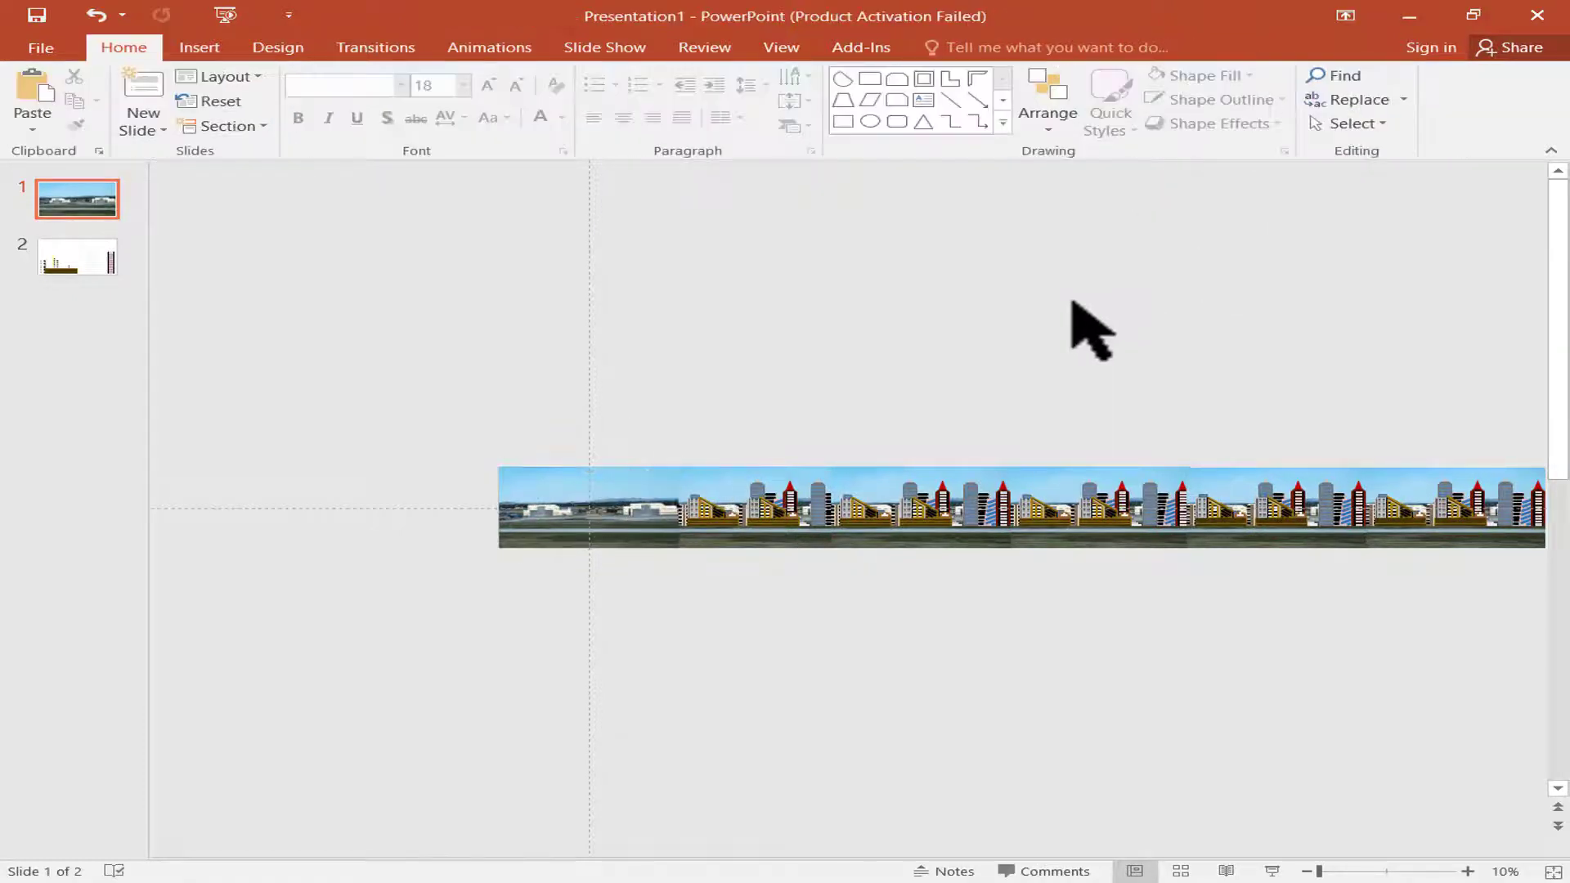
# - Apply a Lines motion path running left to the grouped city strip
pyautogui.click(826, 524)
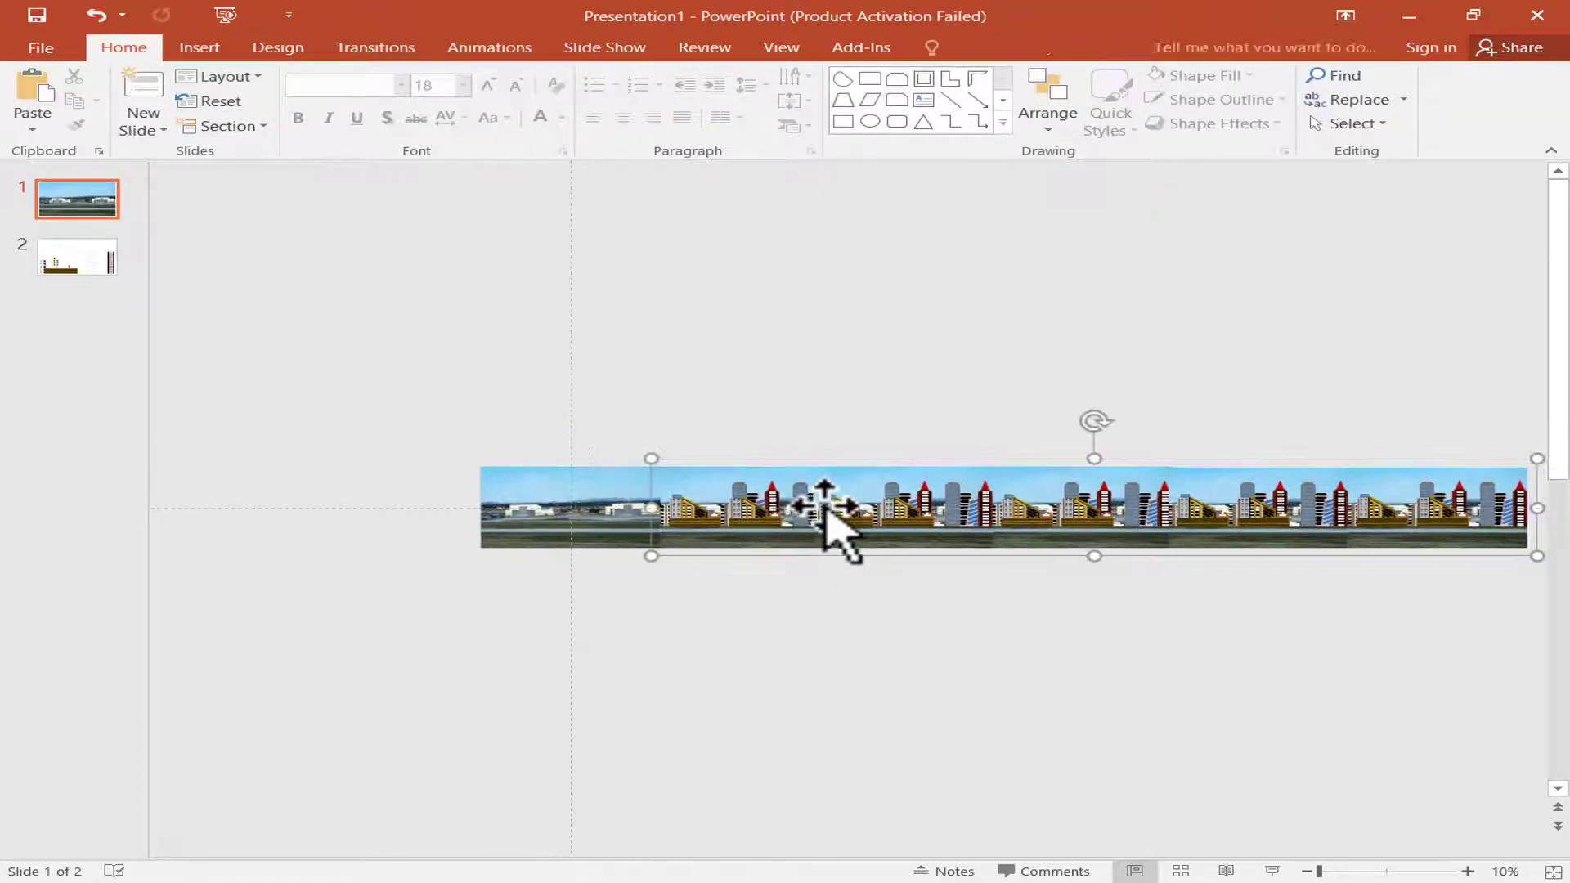
pyautogui.click(527, 48)
pyautogui.click(1059, 82)
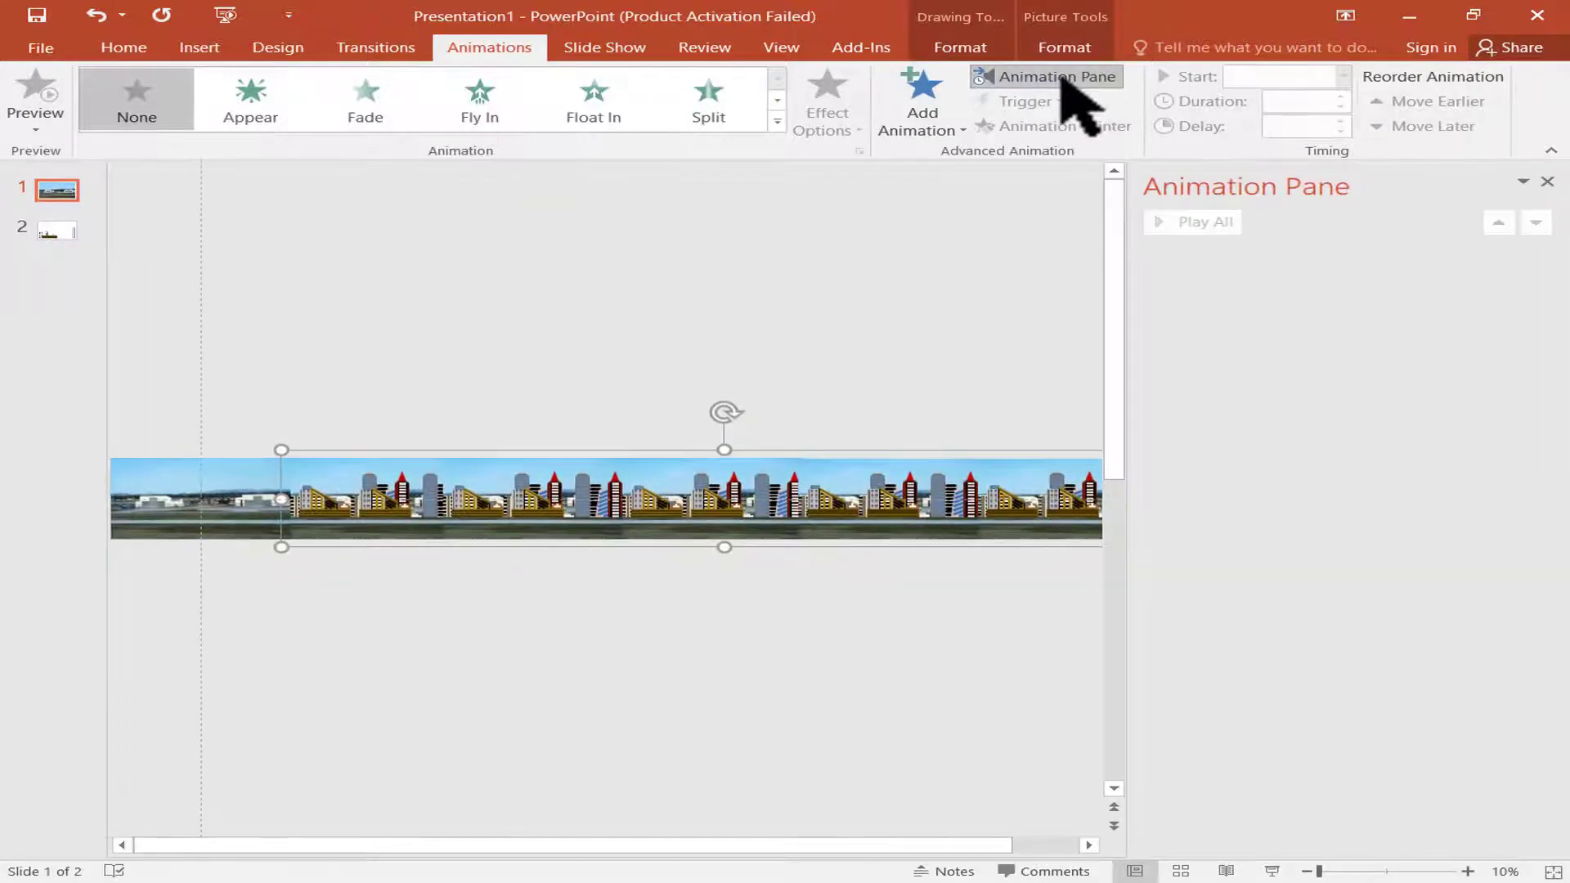
pyautogui.click(929, 110)
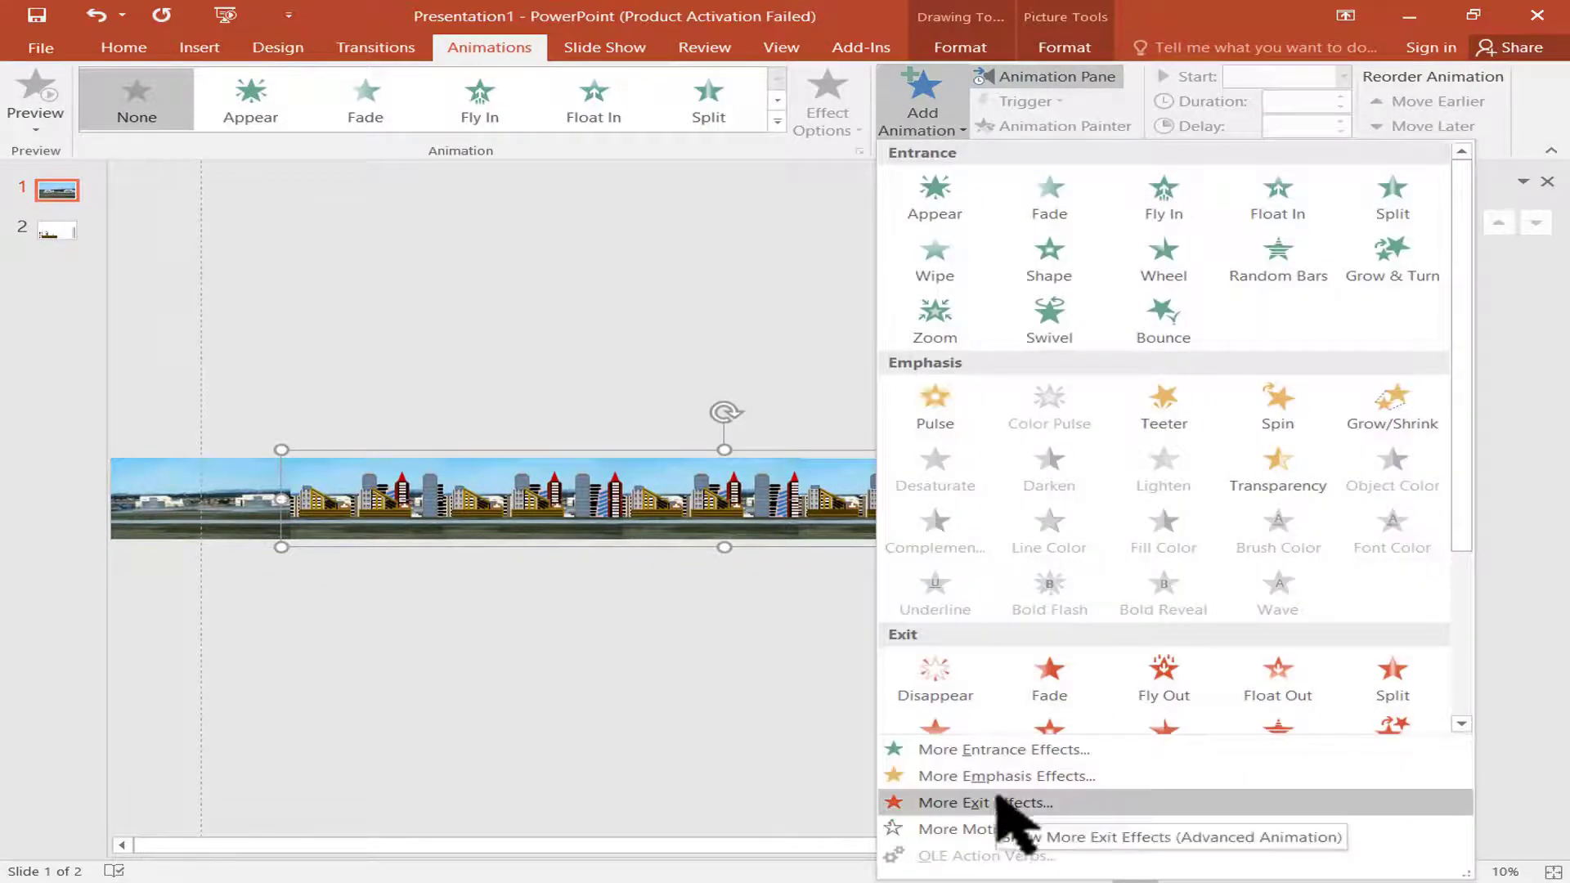
pyautogui.scroll(-3, 928, 666)
pyautogui.click(934, 654)
pyautogui.click(846, 126)
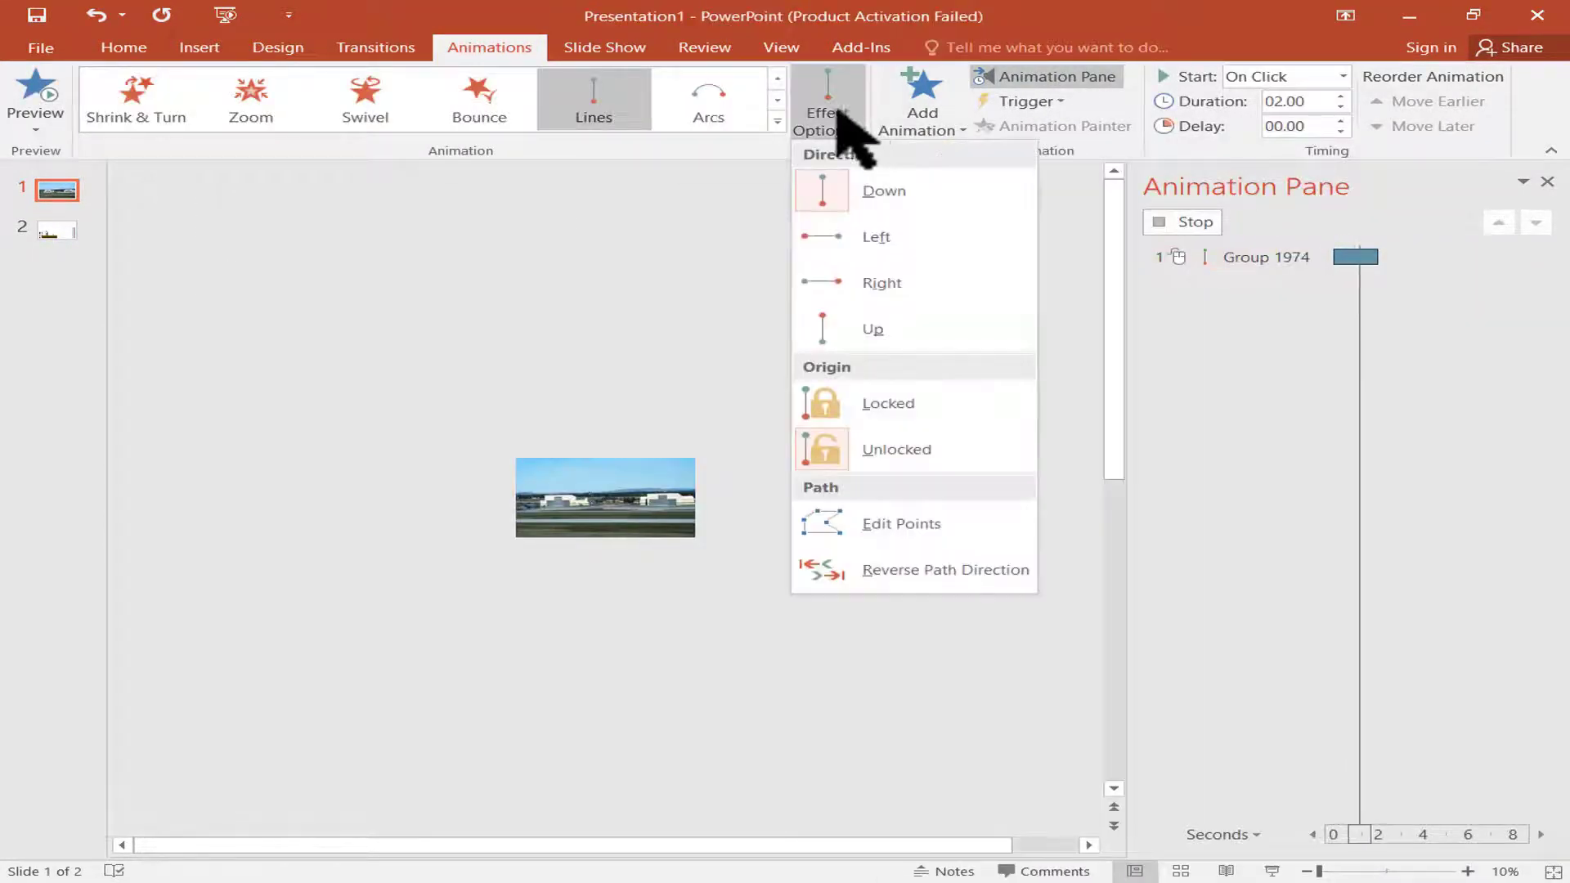
pyautogui.click(883, 262)
pyautogui.write('50')
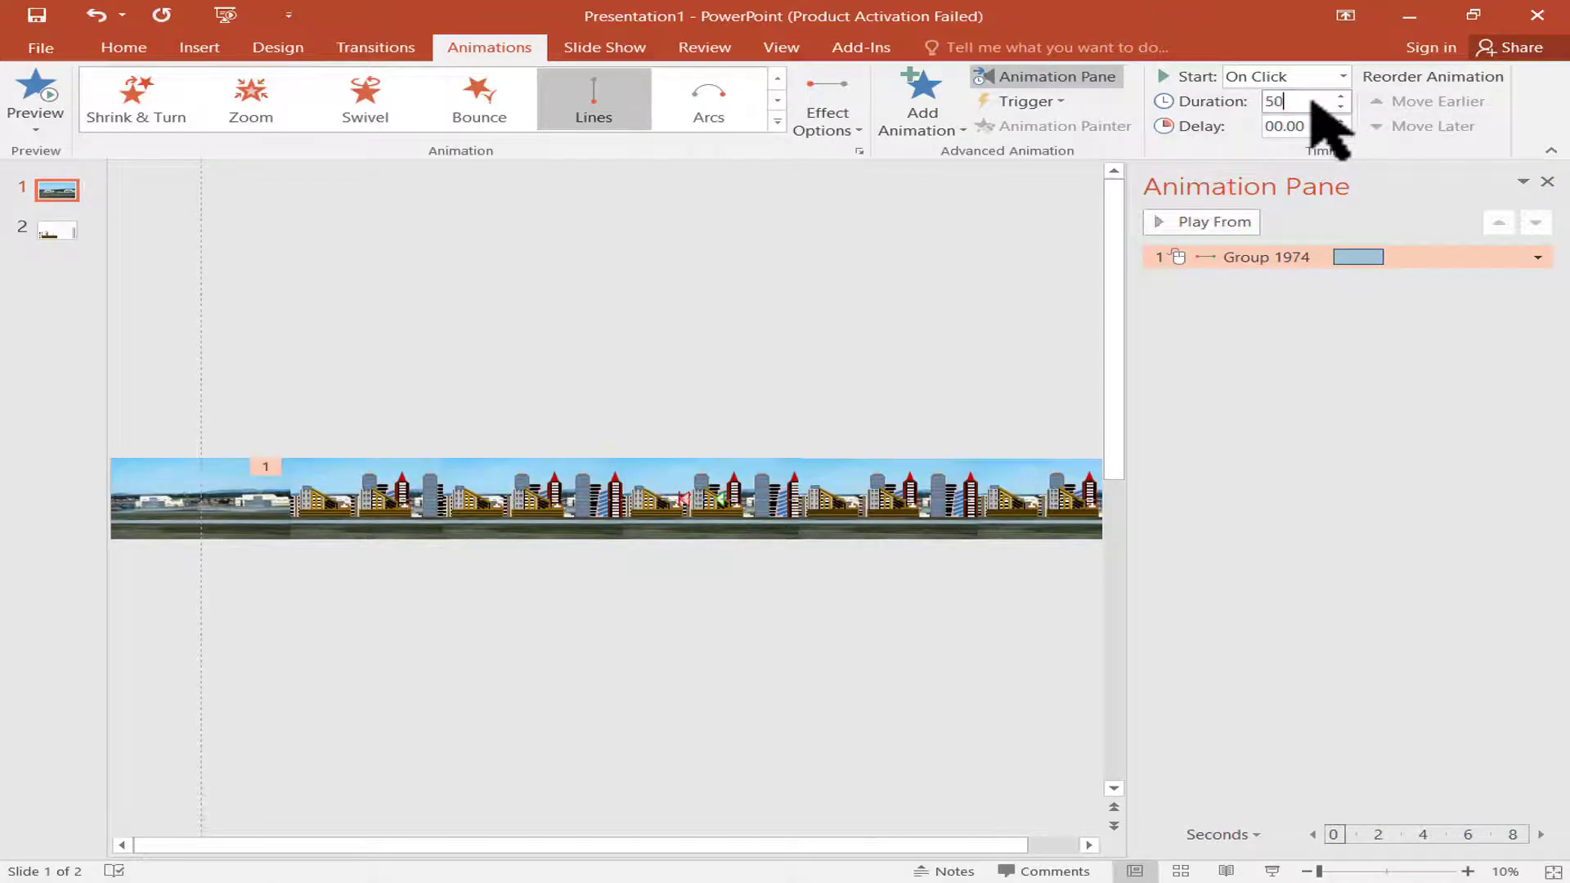
# - Set the path's smooth start and smooth end to 0, then preview the leftward motion
pyautogui.click(1537, 258)
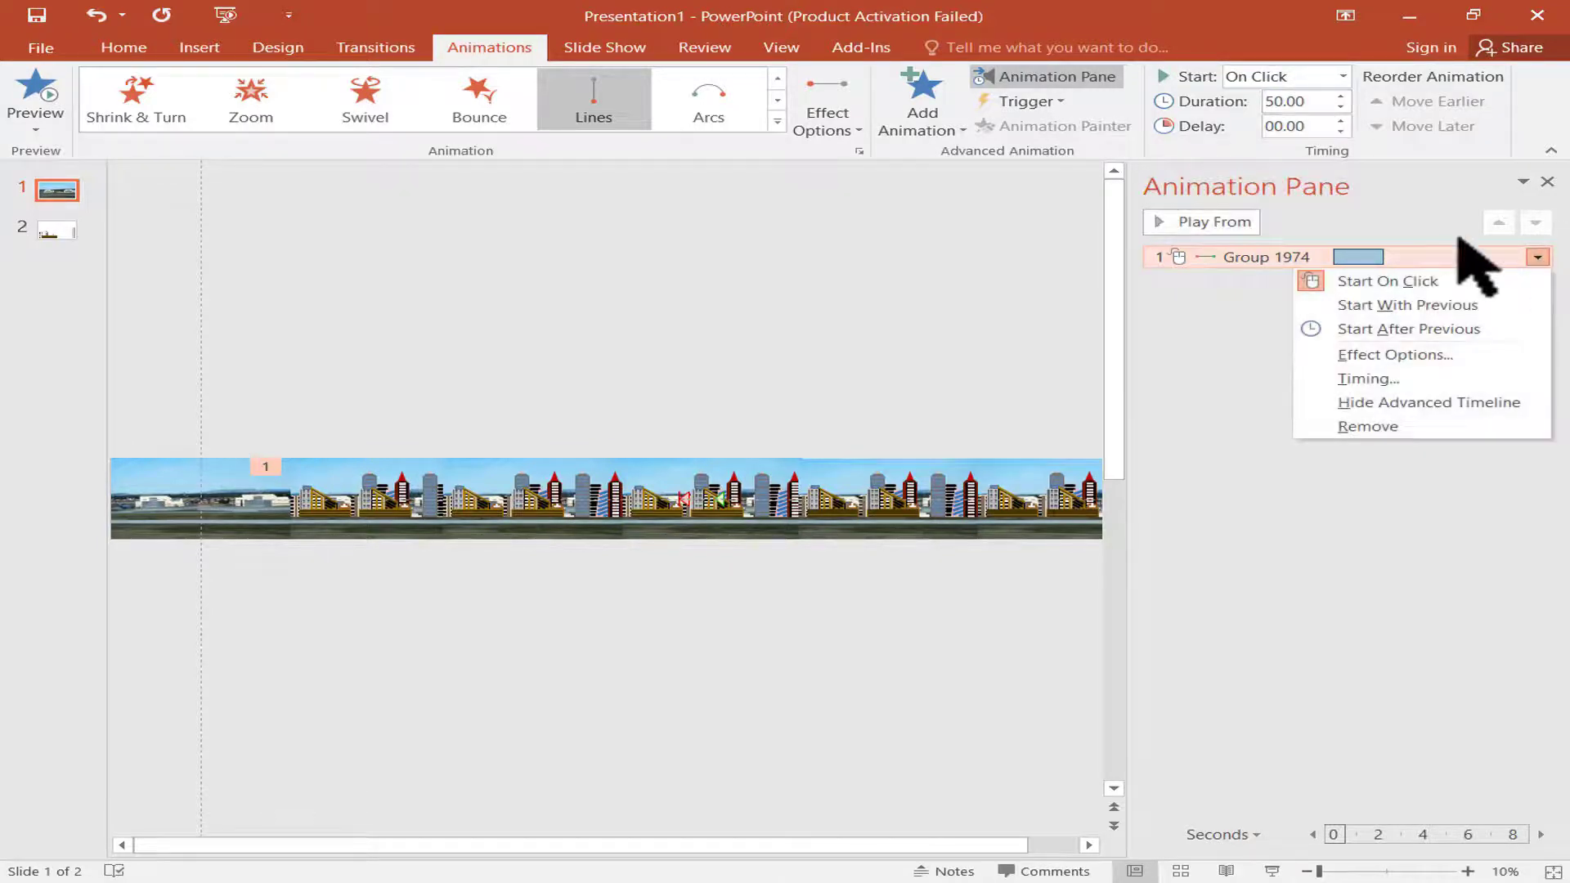
pyautogui.click(1402, 355)
pyautogui.moveTo(756, 351)
pyautogui.mouseDown()
pyautogui.moveTo(719, 354)
pyautogui.moveTo(687, 384)
pyautogui.mouseUp()
pyautogui.click(643, 272)
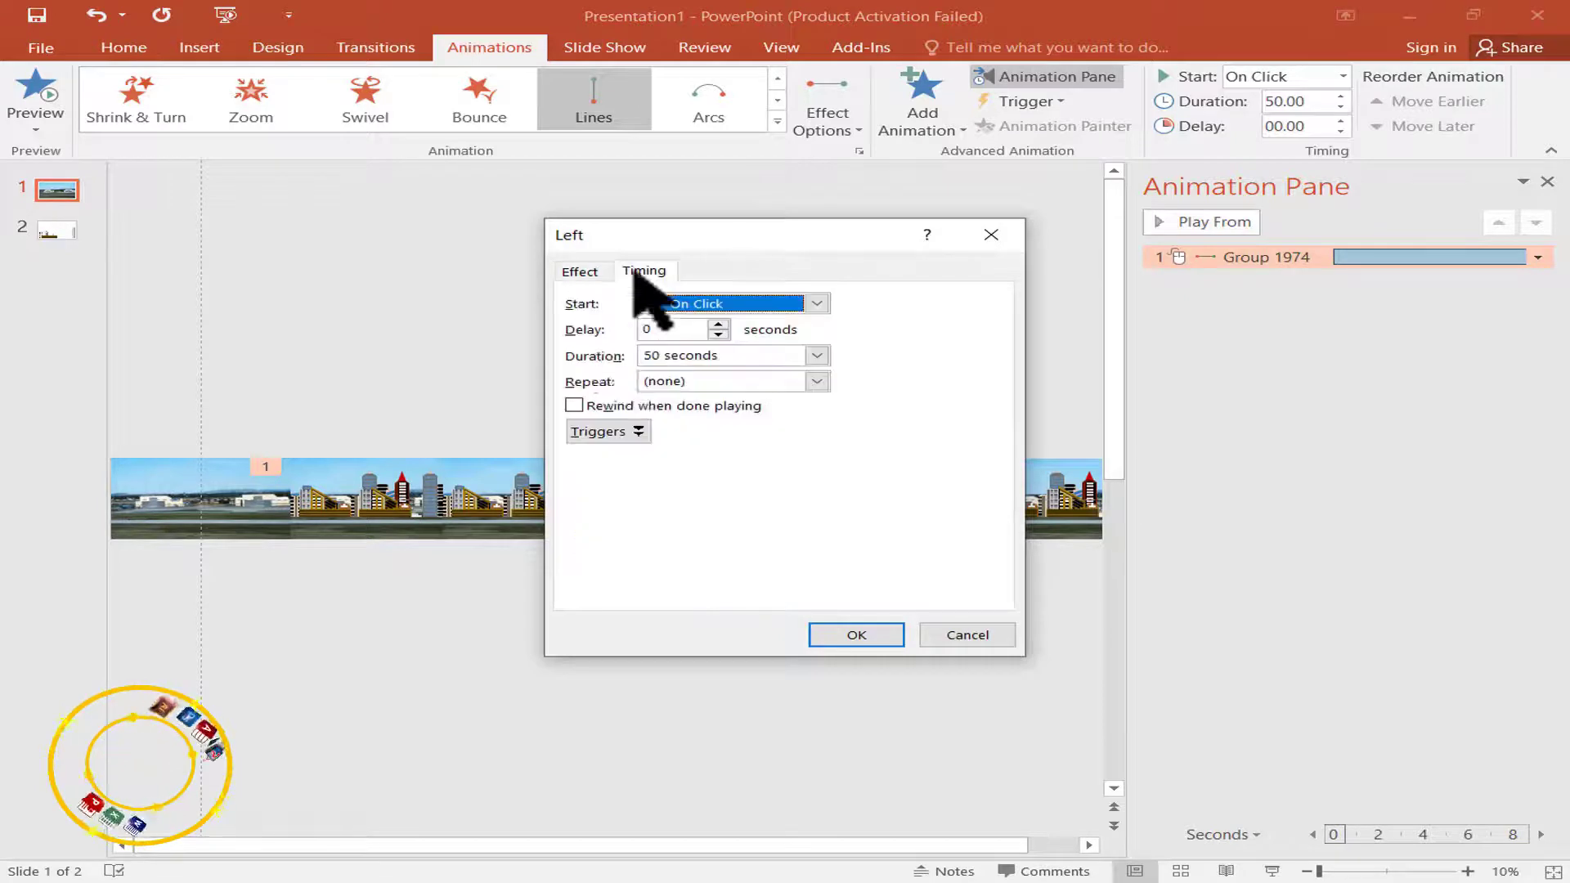
pyautogui.click(842, 634)
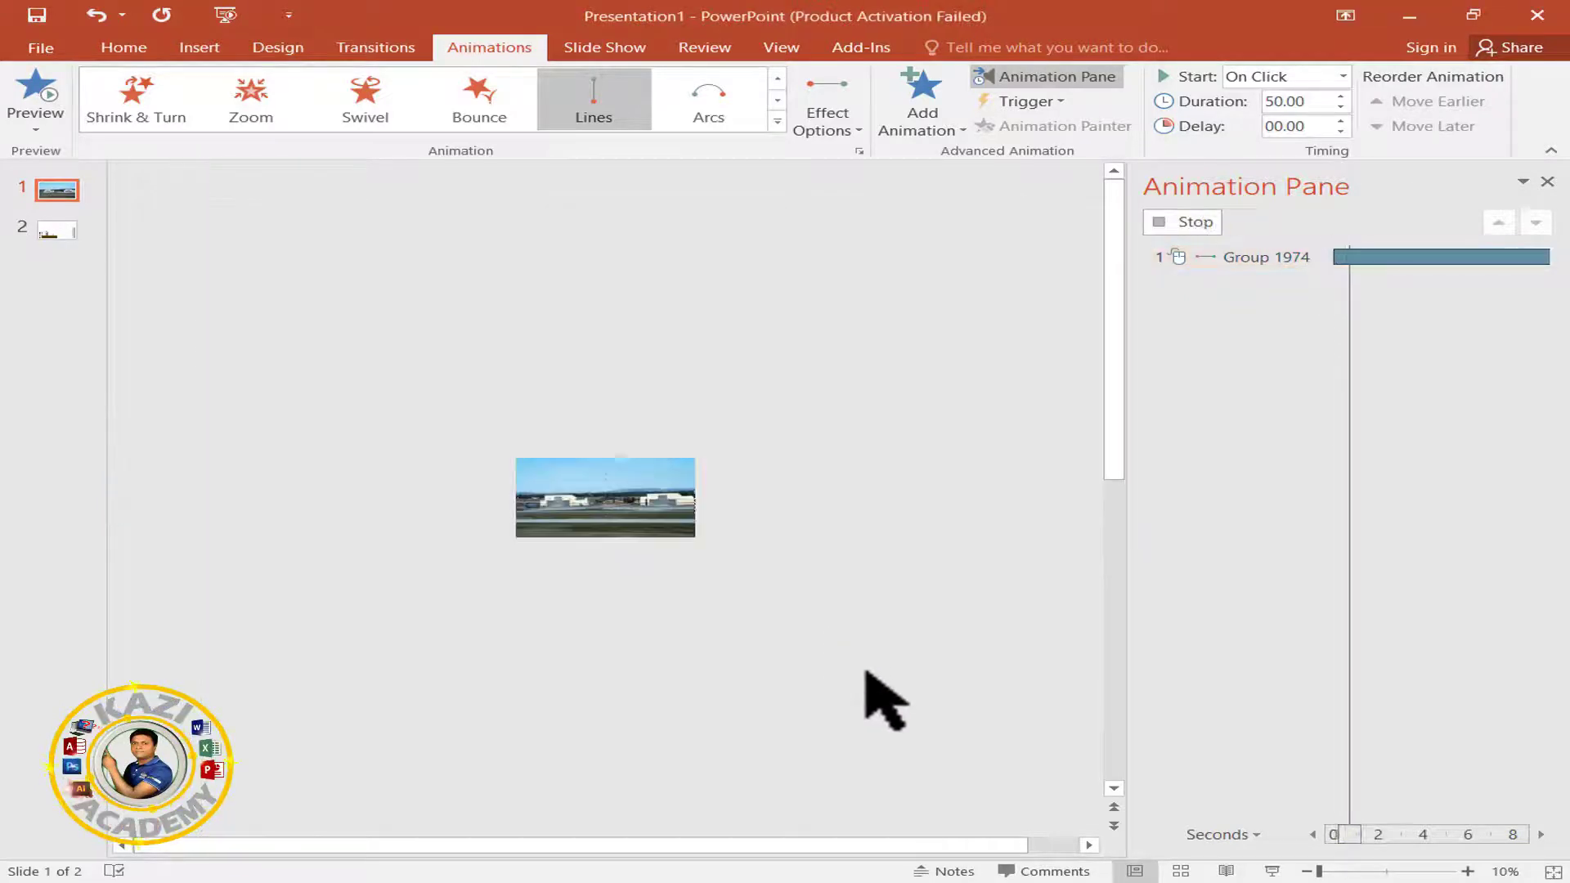
pyautogui.click(880, 637)
pyautogui.click(1546, 181)
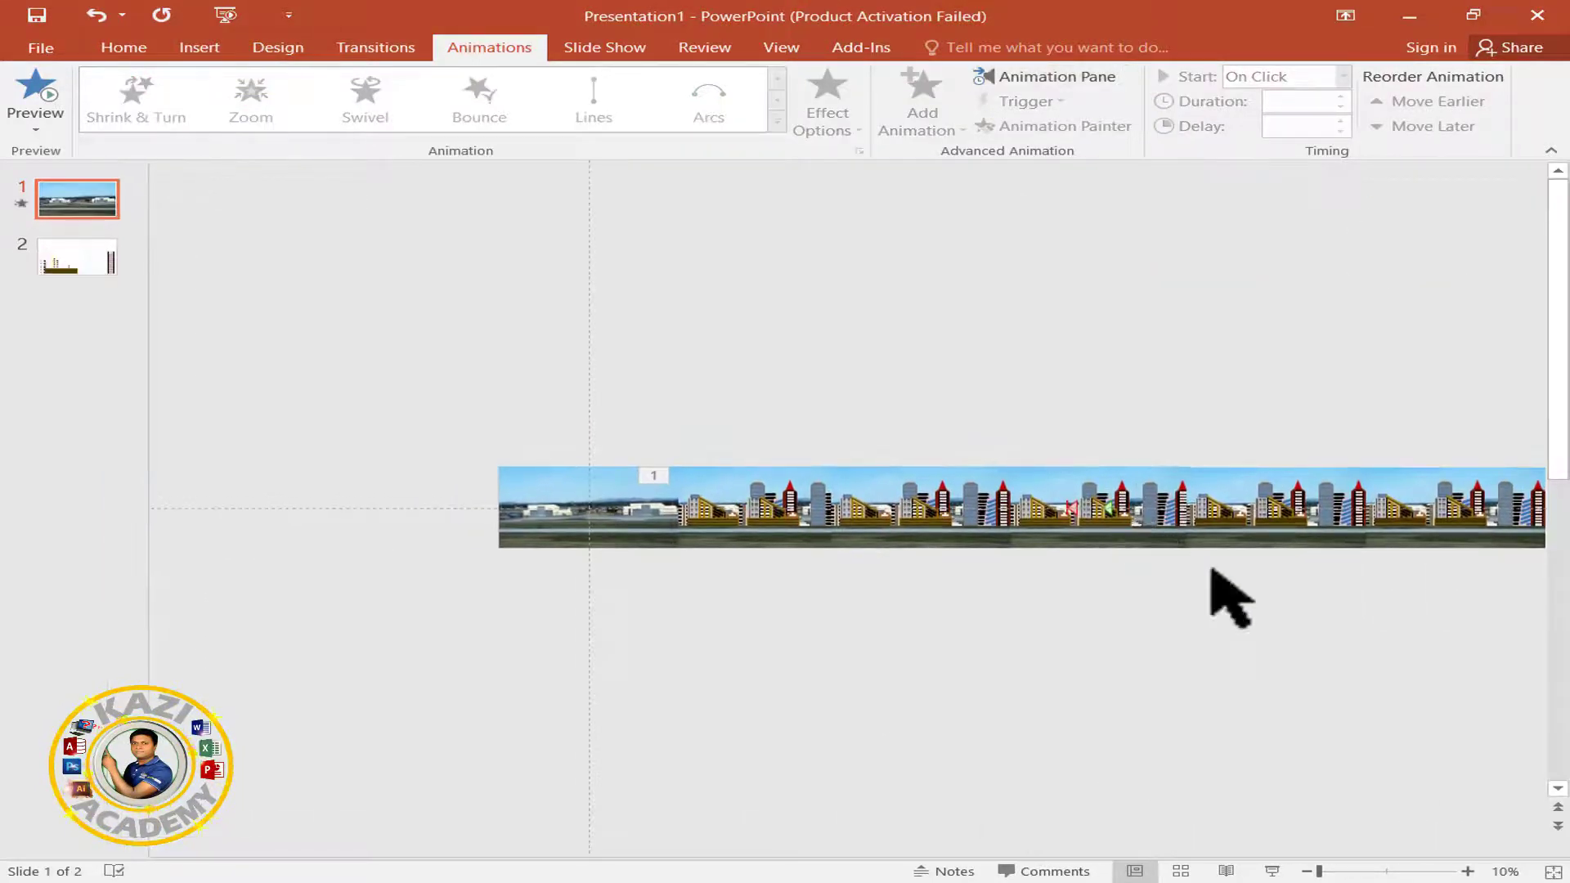
# - Drag the animated city strip left so it sits just right of the airfield photo
pyautogui.click(1072, 508)
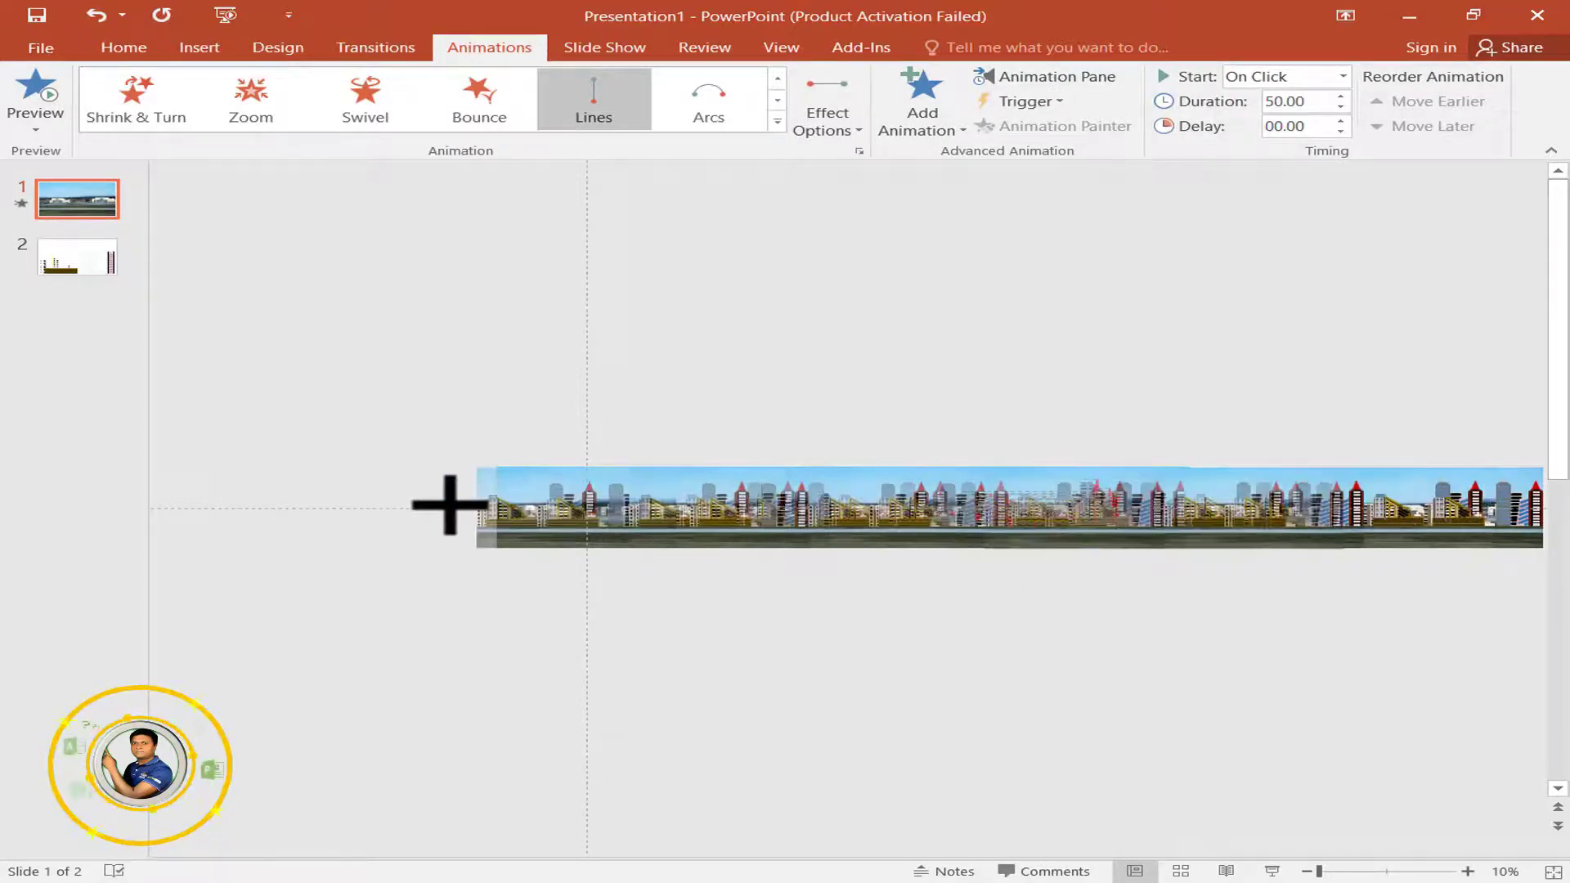
pyautogui.moveTo(487, 504); pyautogui.dragTo(154, 501)
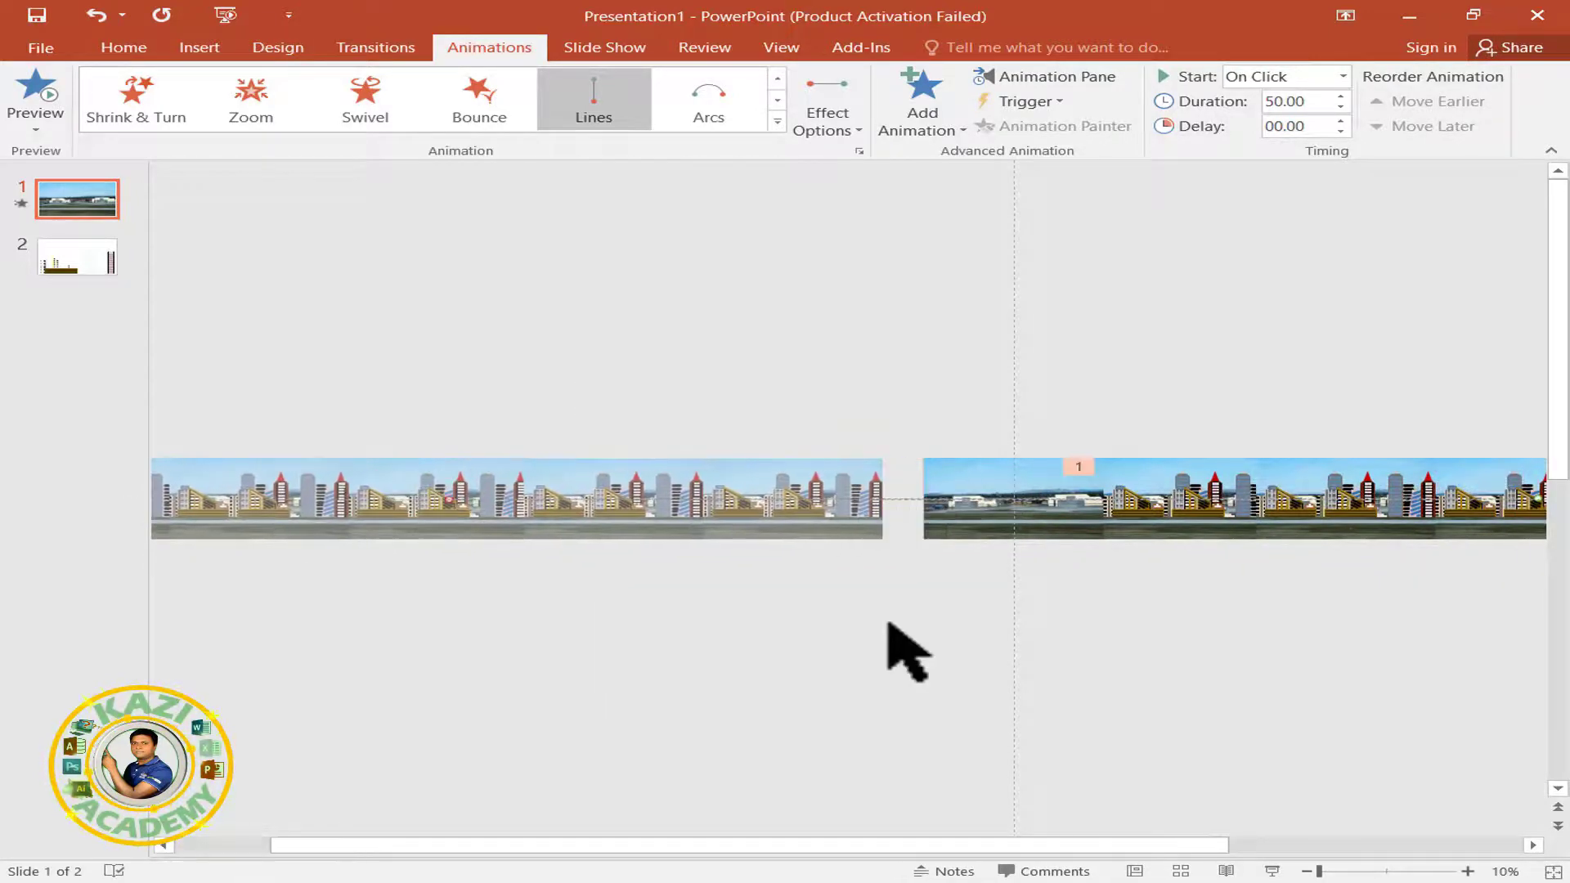
pyautogui.click(1284, 491)
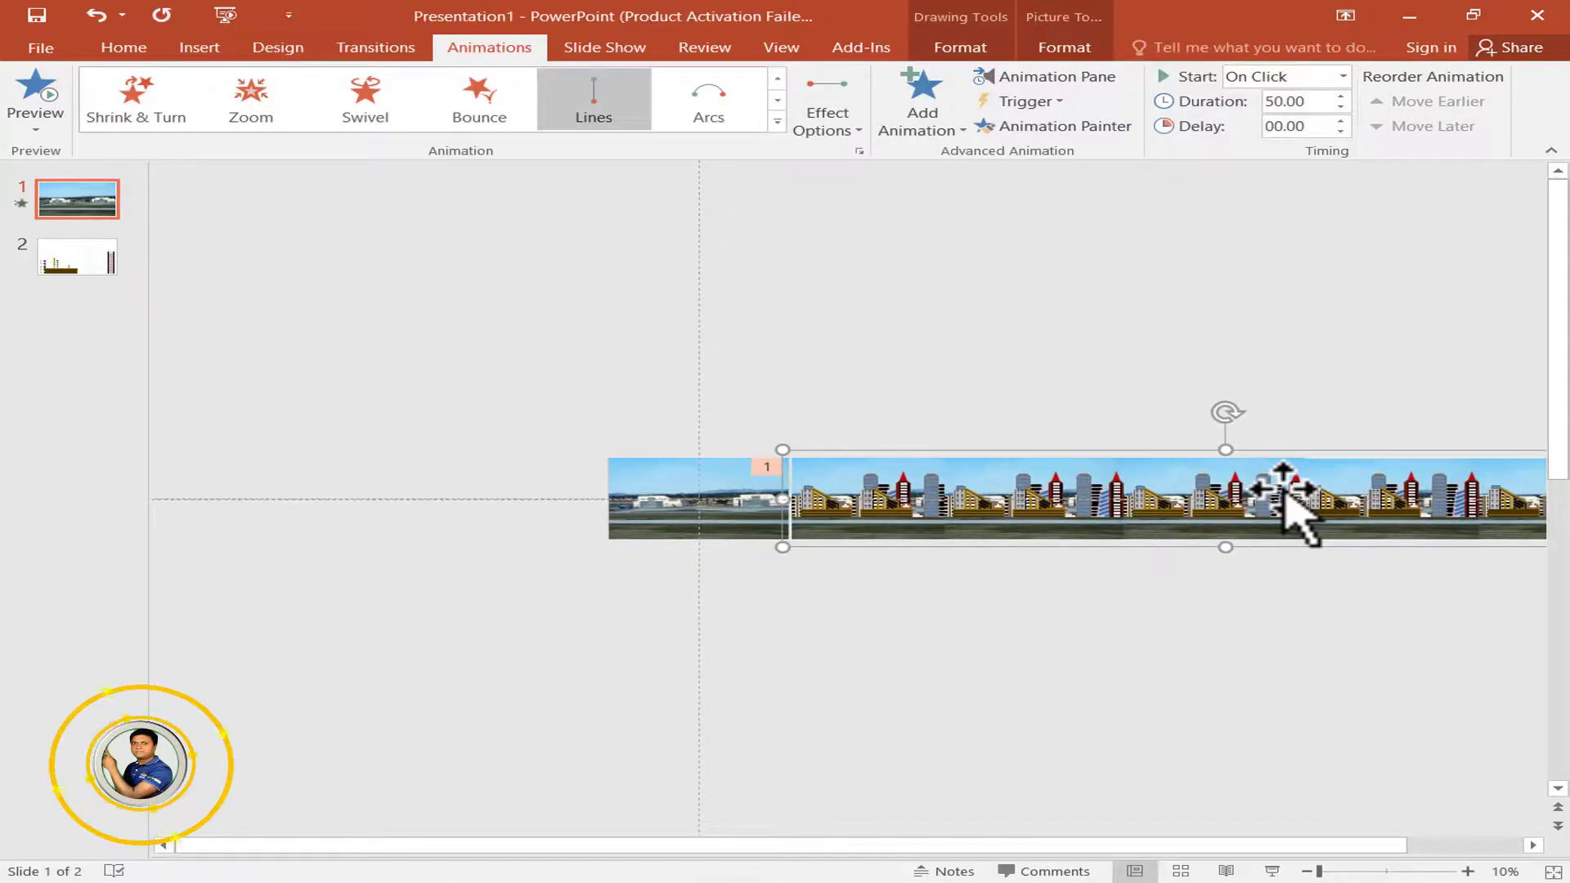
pyautogui.click(1076, 701)
# - Start the slide show from the status bar to watch the strip scroll left
pyautogui.click(1273, 872)
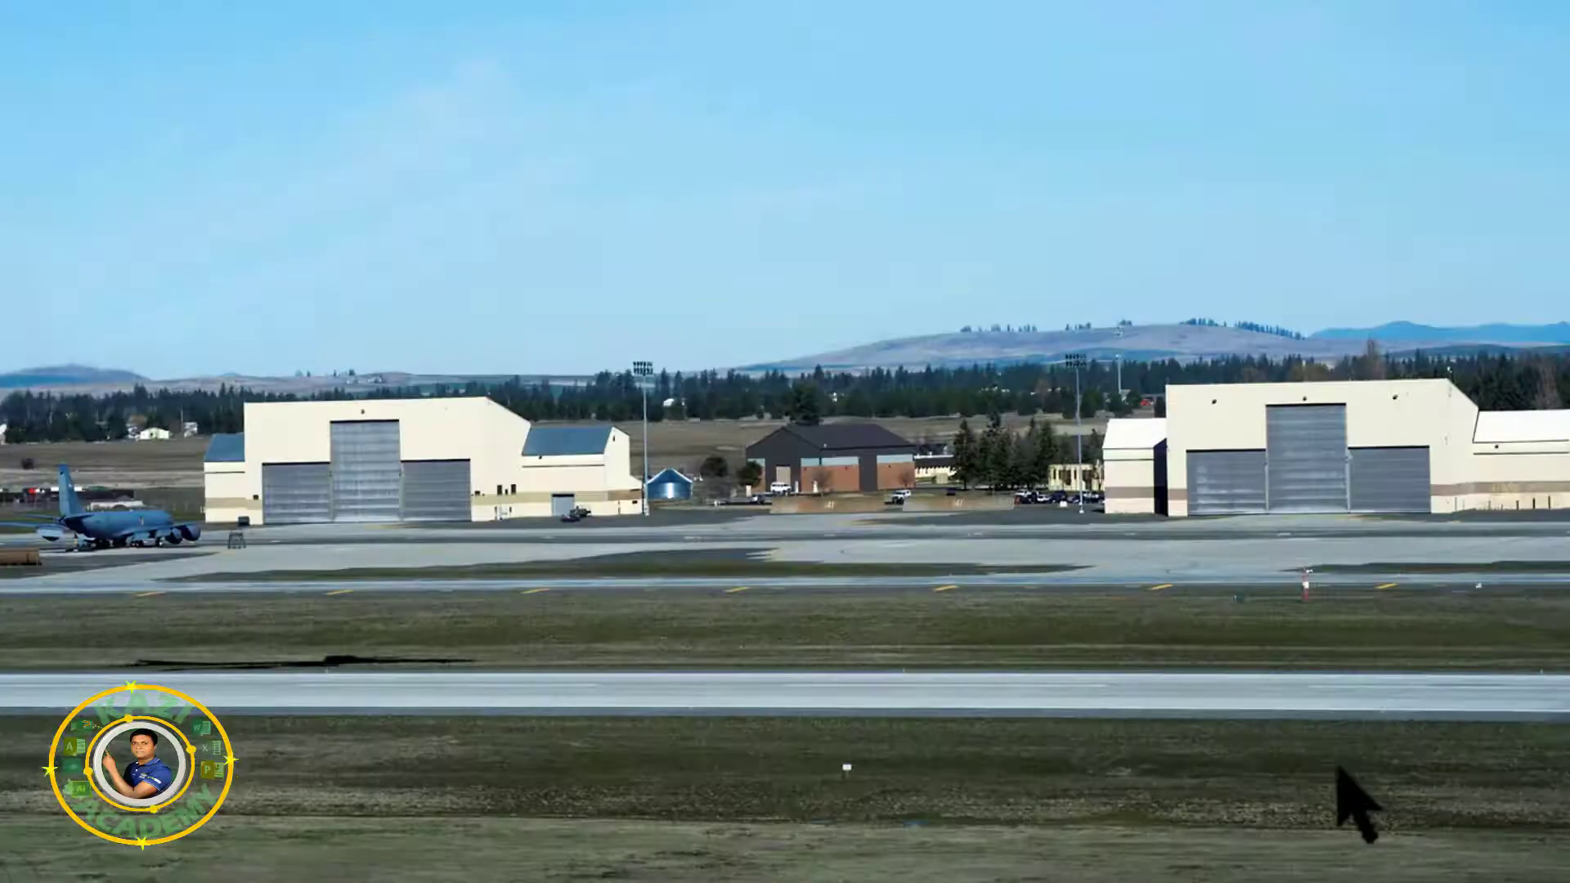